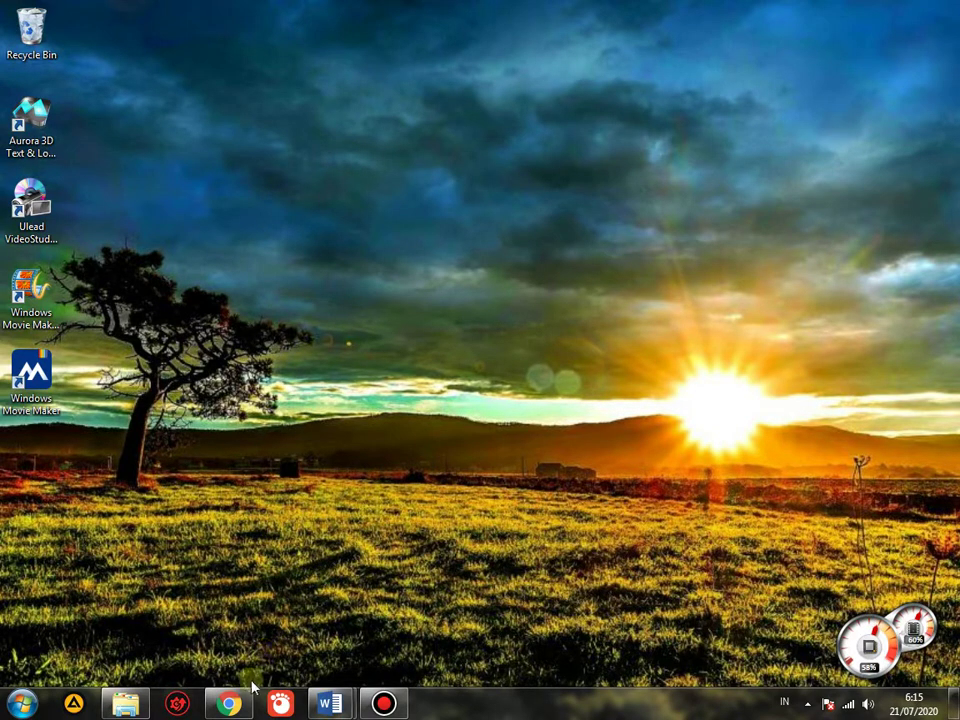
Switch to Google Chrome and search the web for "google drive" in a new tab
mouse_move(247, 697)
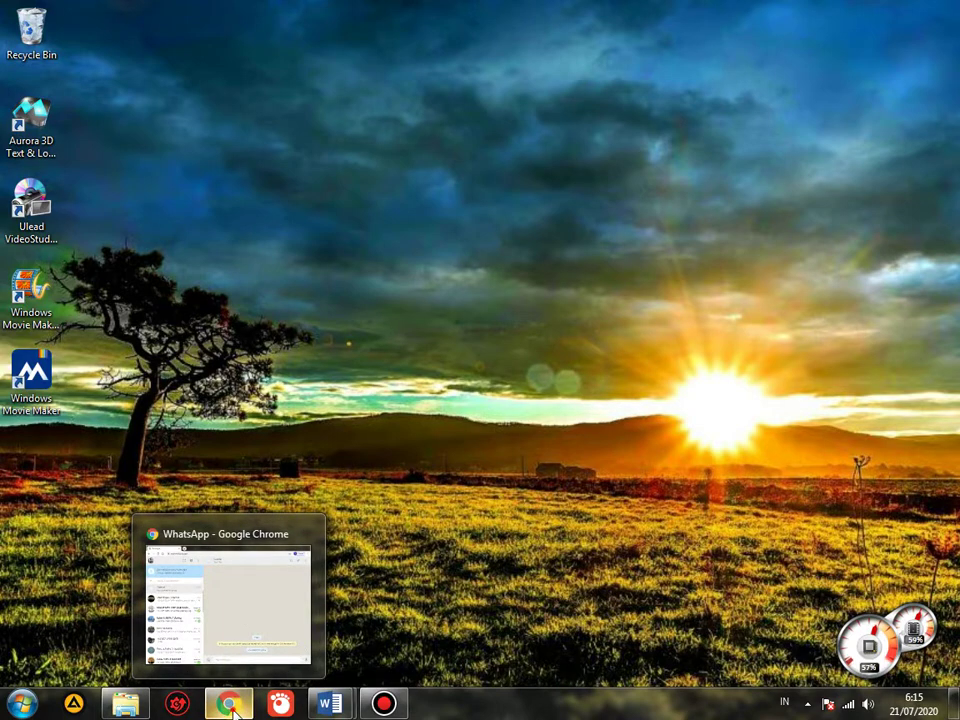
click(175, 530)
click(225, 12)
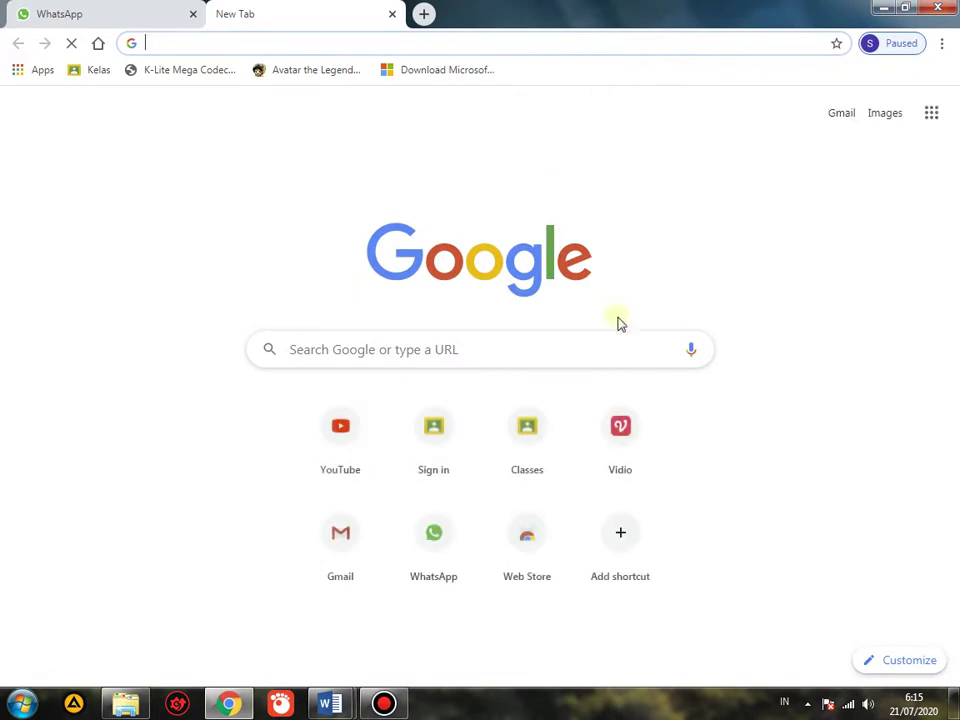
click(248, 42)
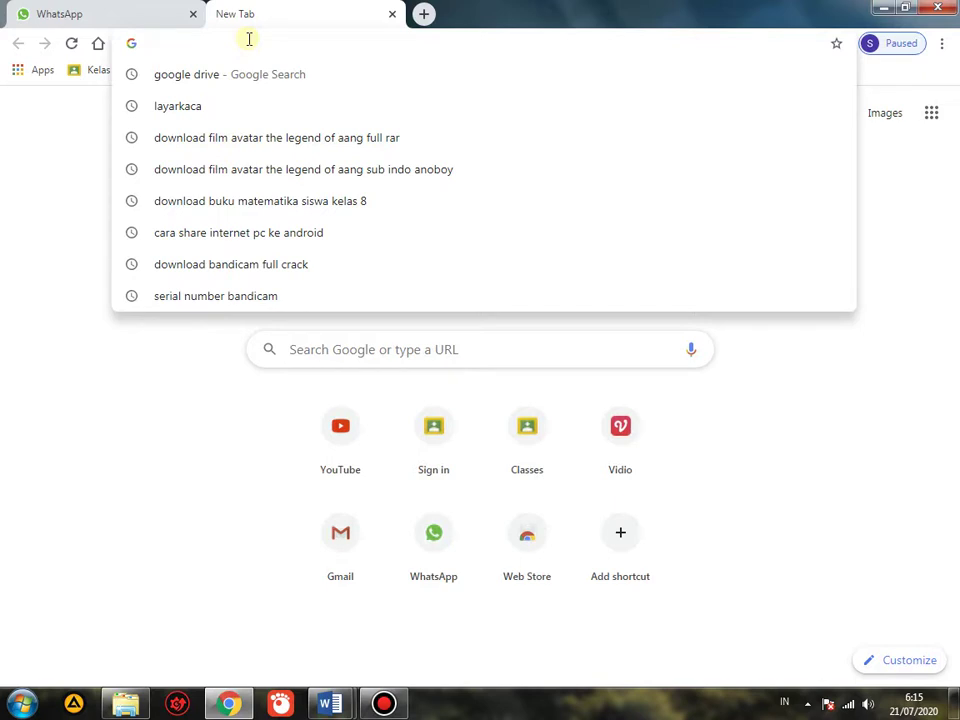
text(goog)
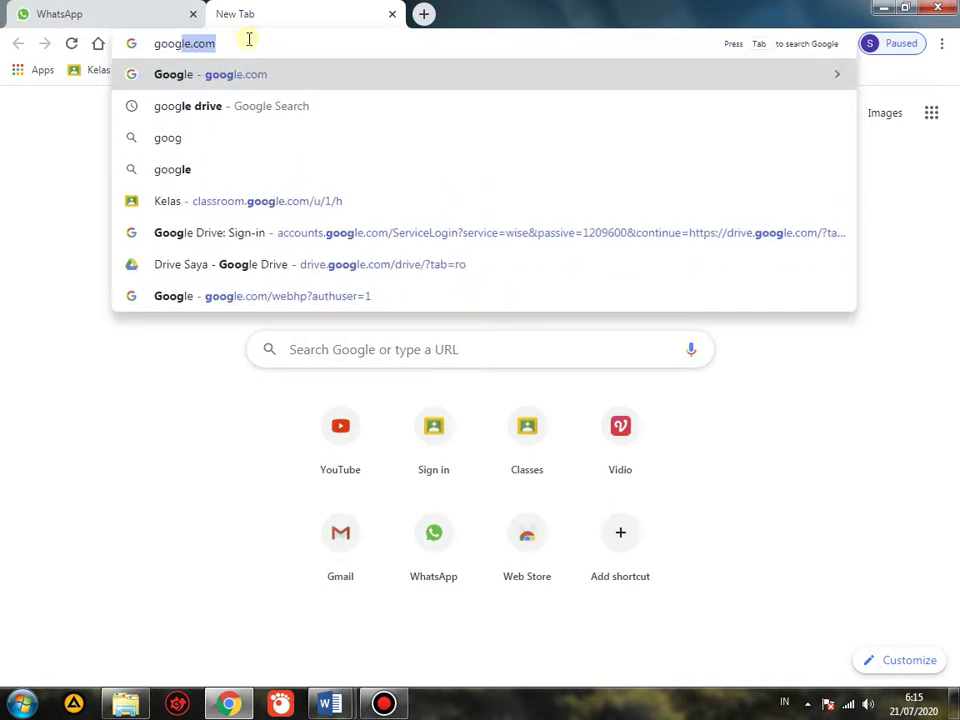
text(le drive)
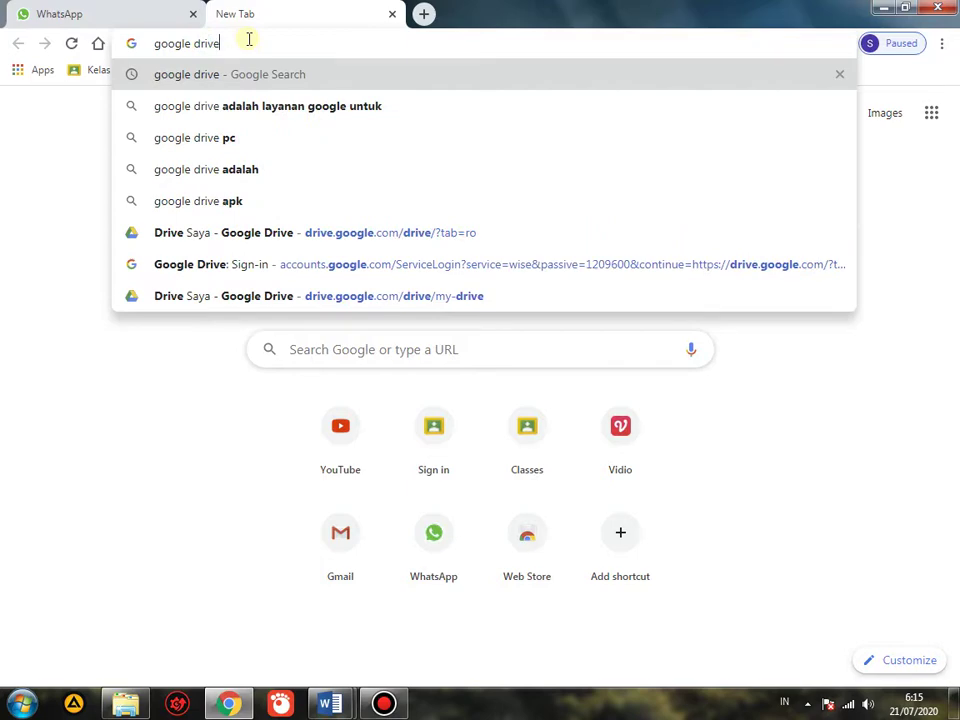
key(Return)
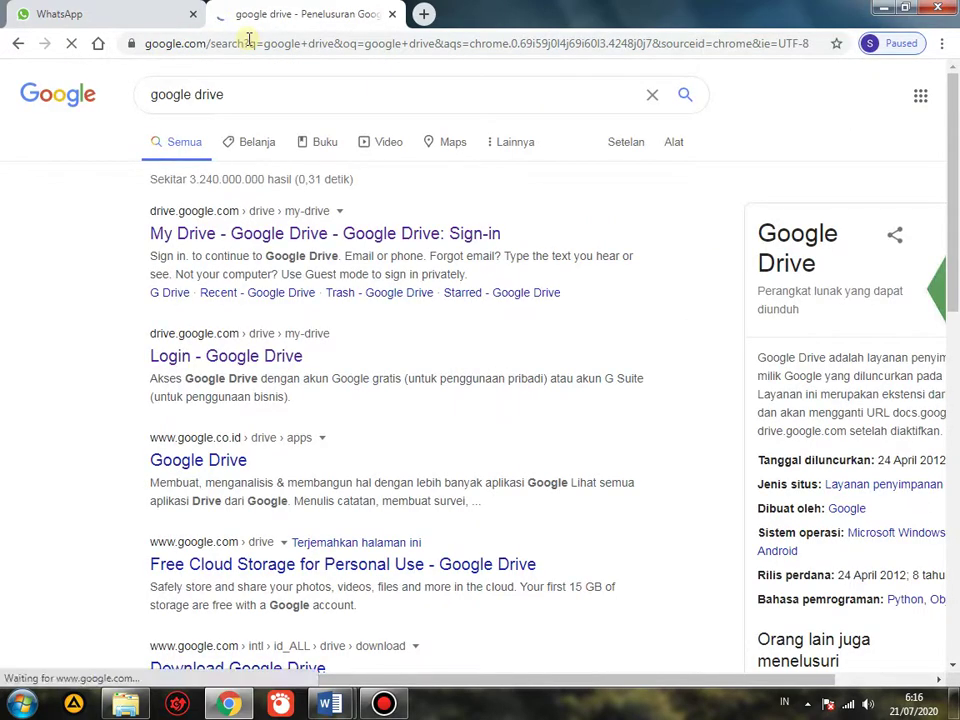
Open the "Login - Google Drive" result and sign in to the first listed account with its account password
click(203, 358)
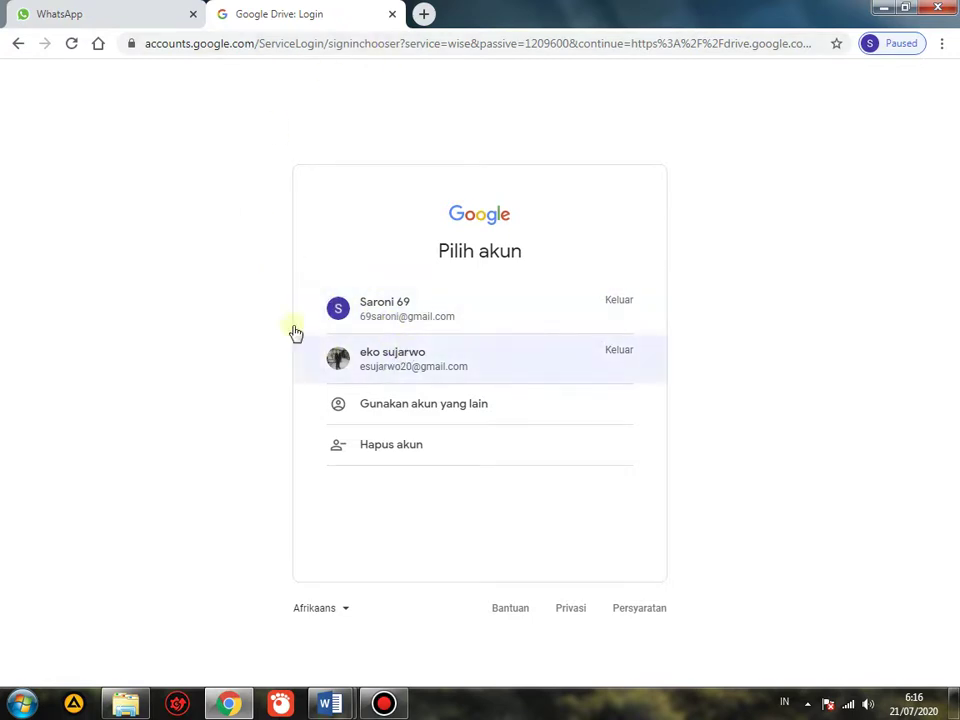
click(401, 304)
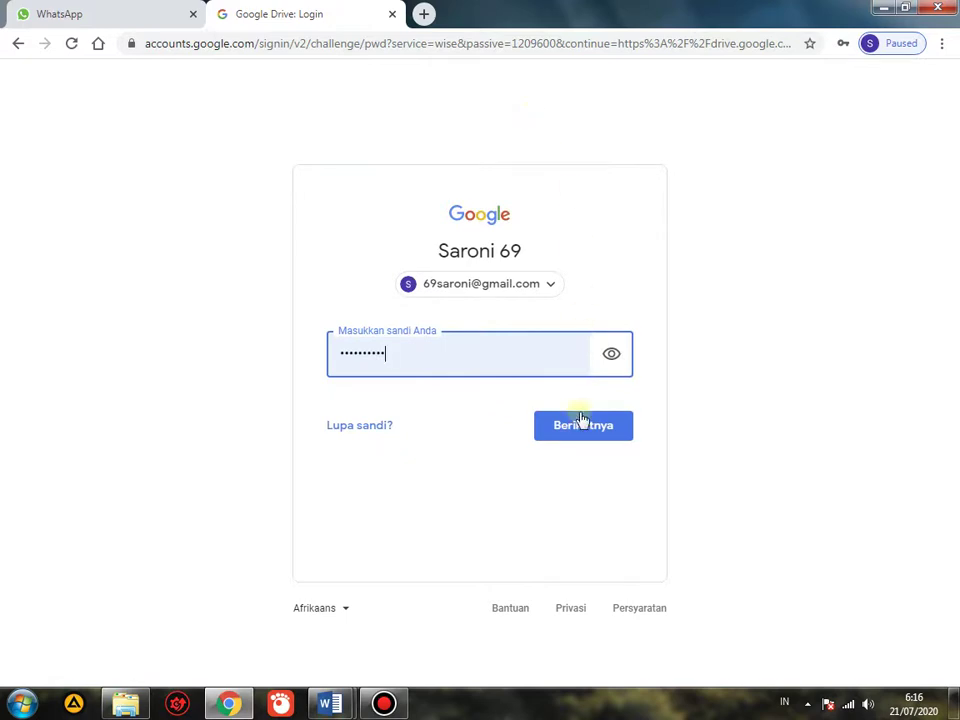
click(586, 427)
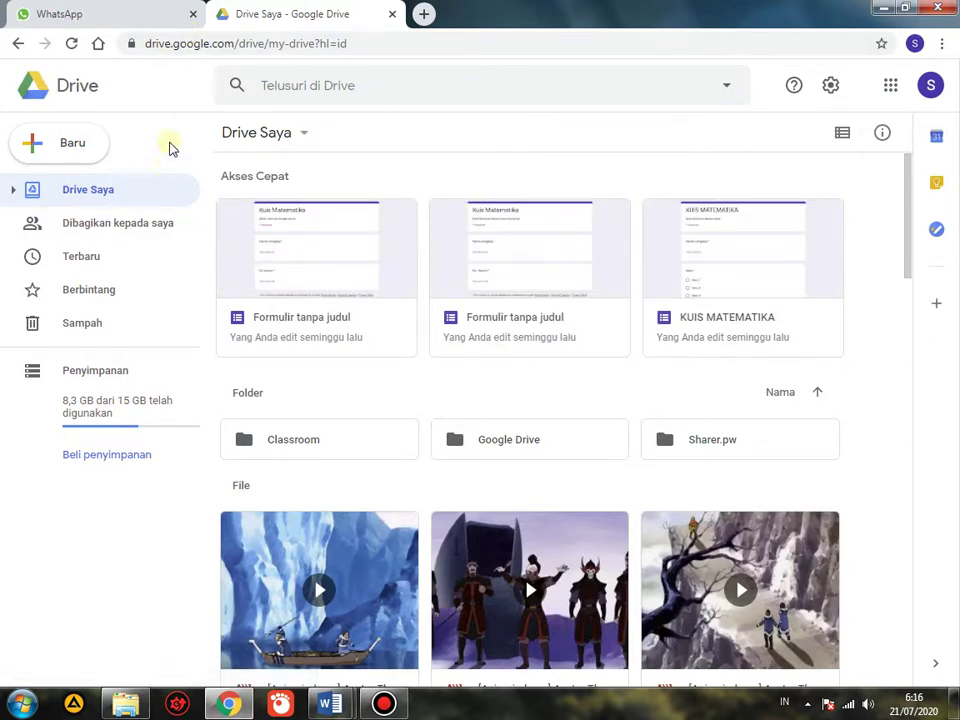
Create a new blank Google Formulir from Drive Saya
click(78, 145)
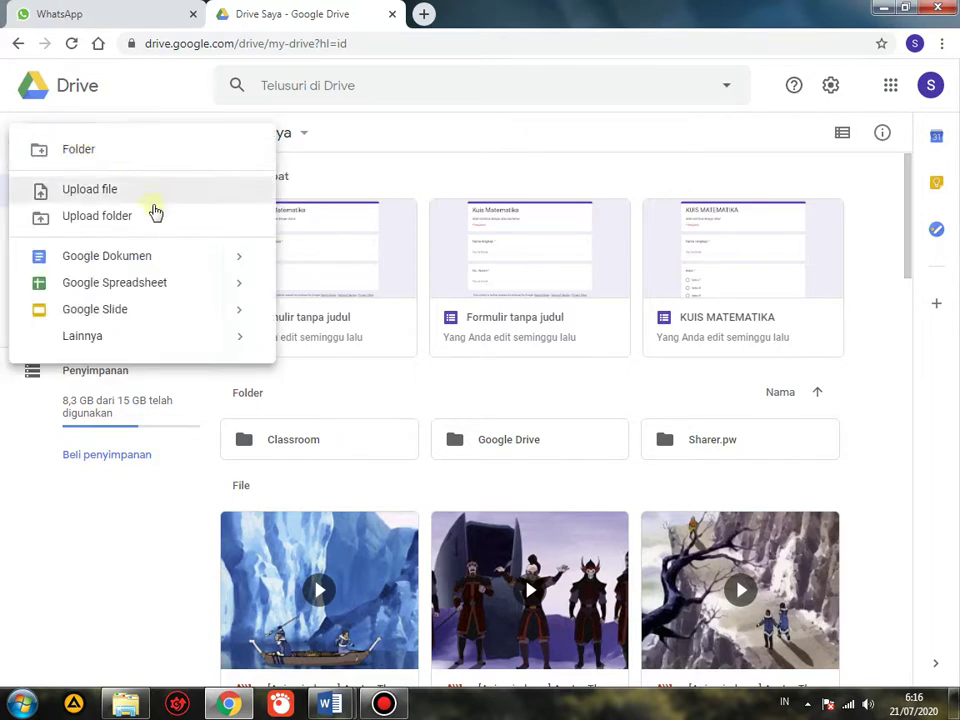
mouse_move(163, 341)
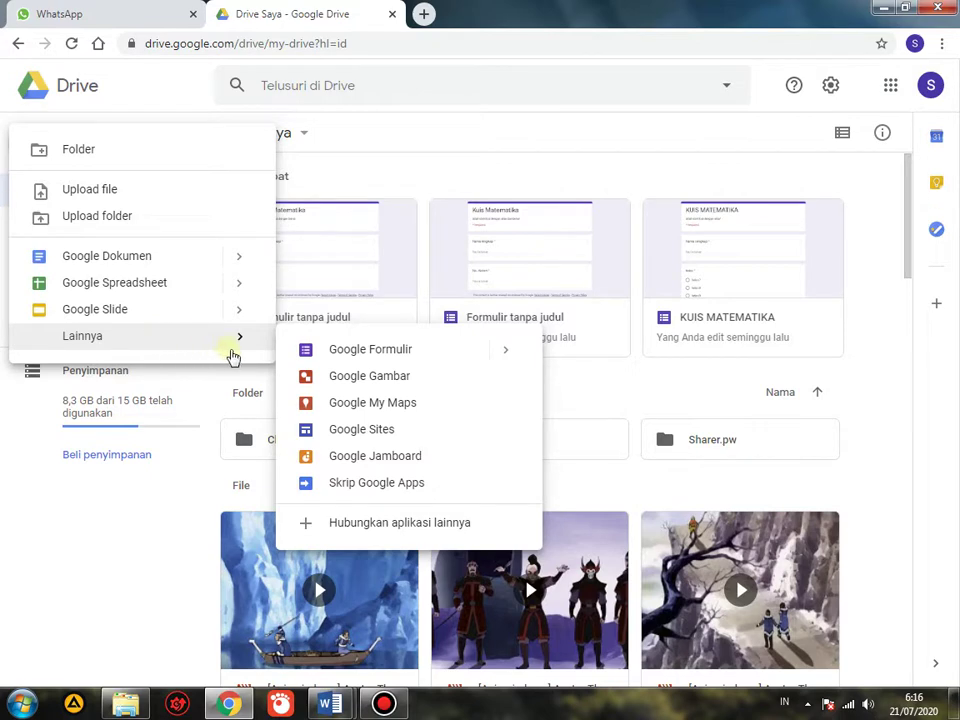
click(398, 350)
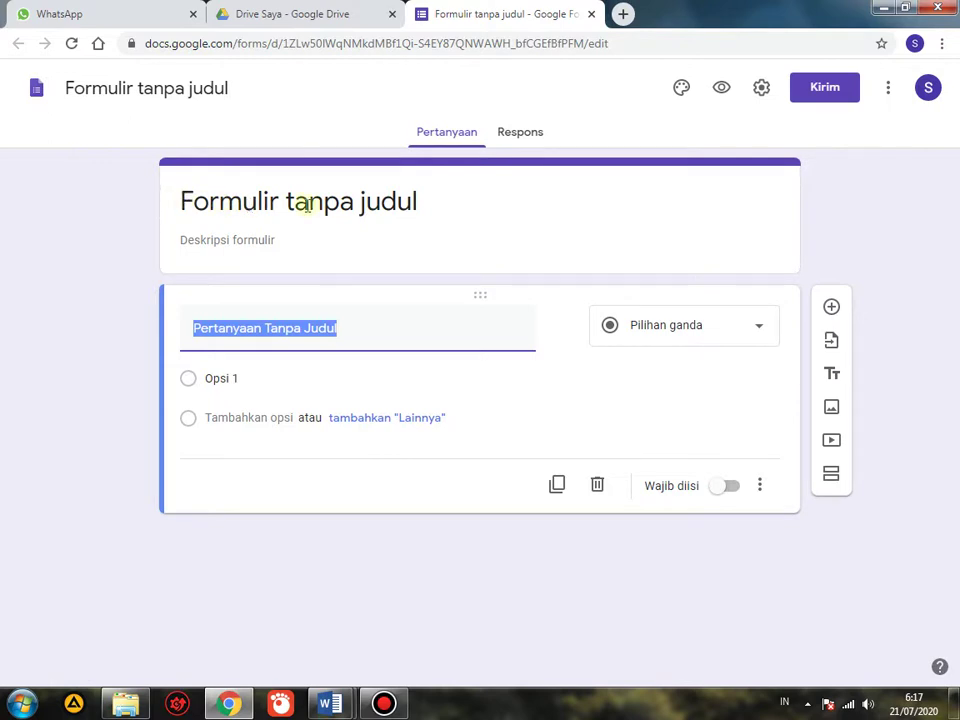
Replace the form's heading with the title "Kuis Matematika"
click(422, 203)
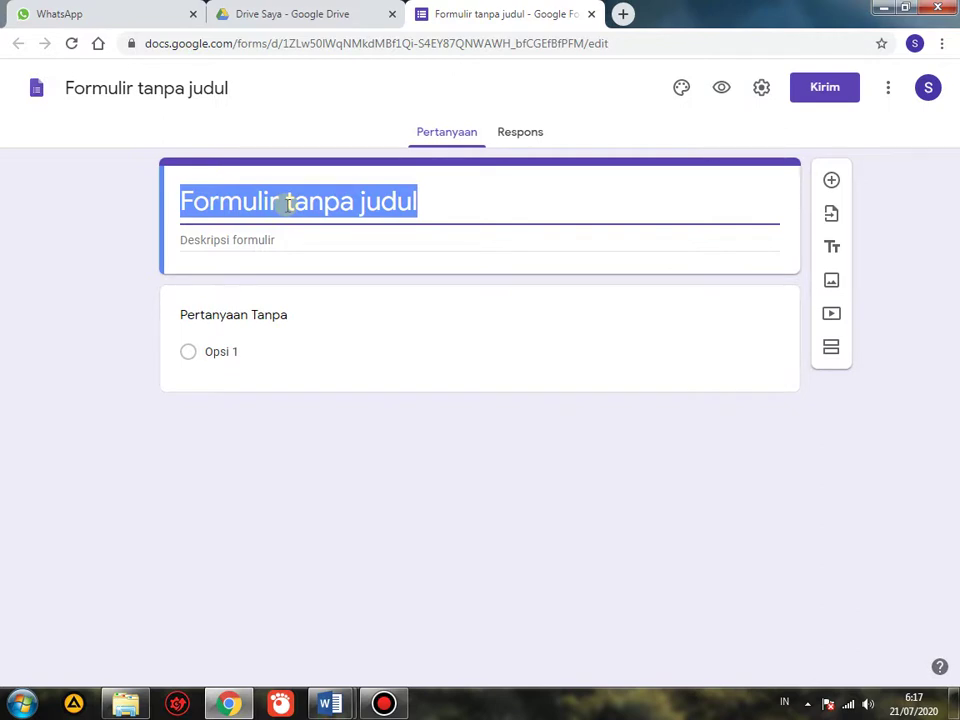
text(K)
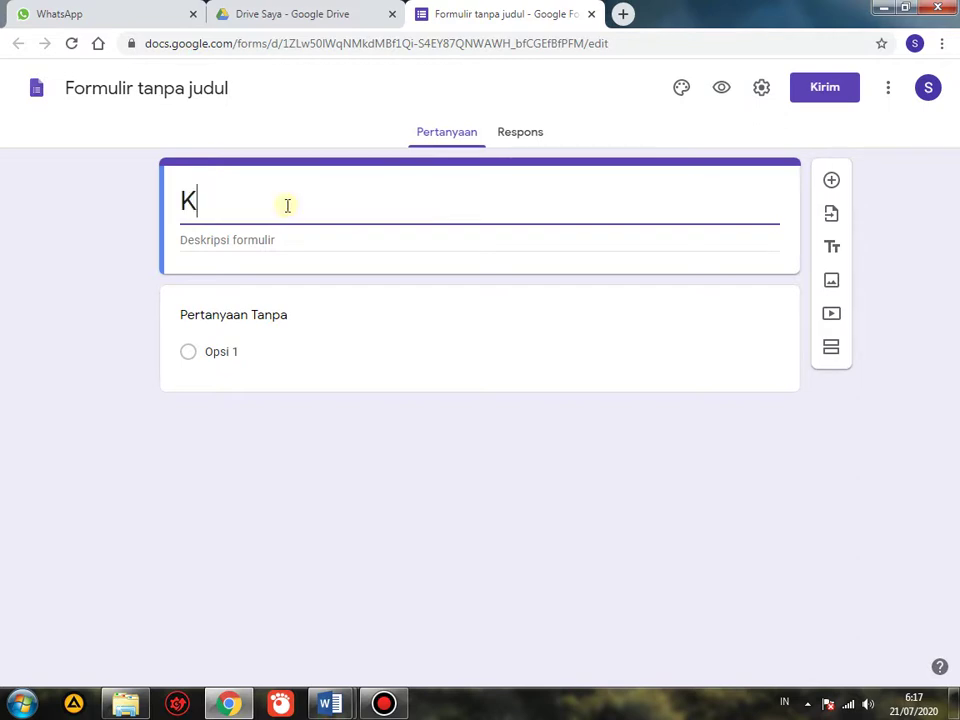
text(uis M)
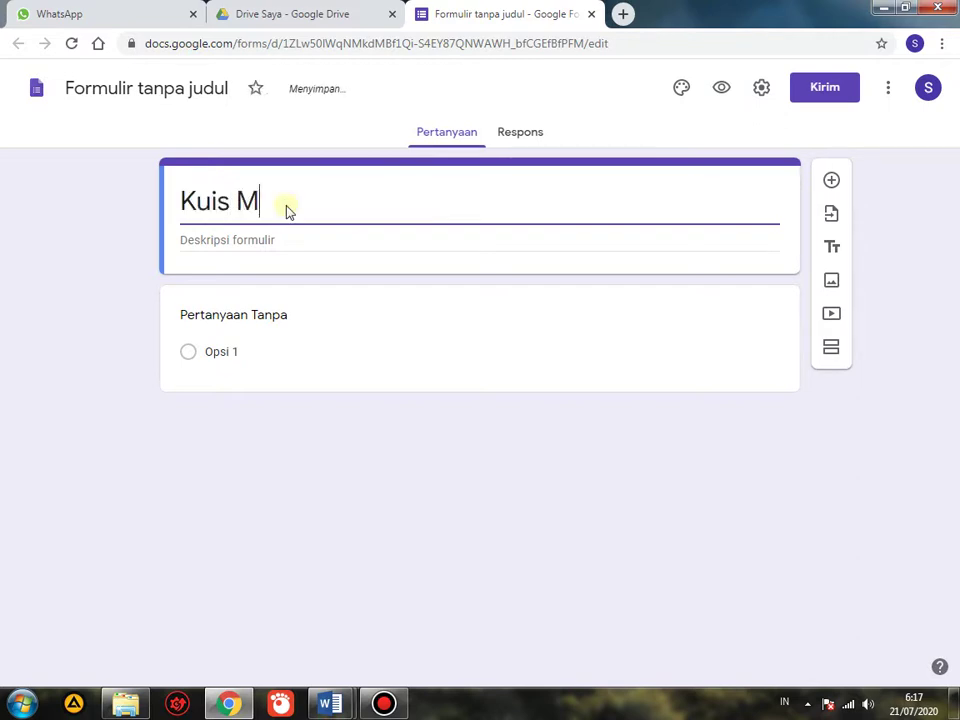
text(atematika)
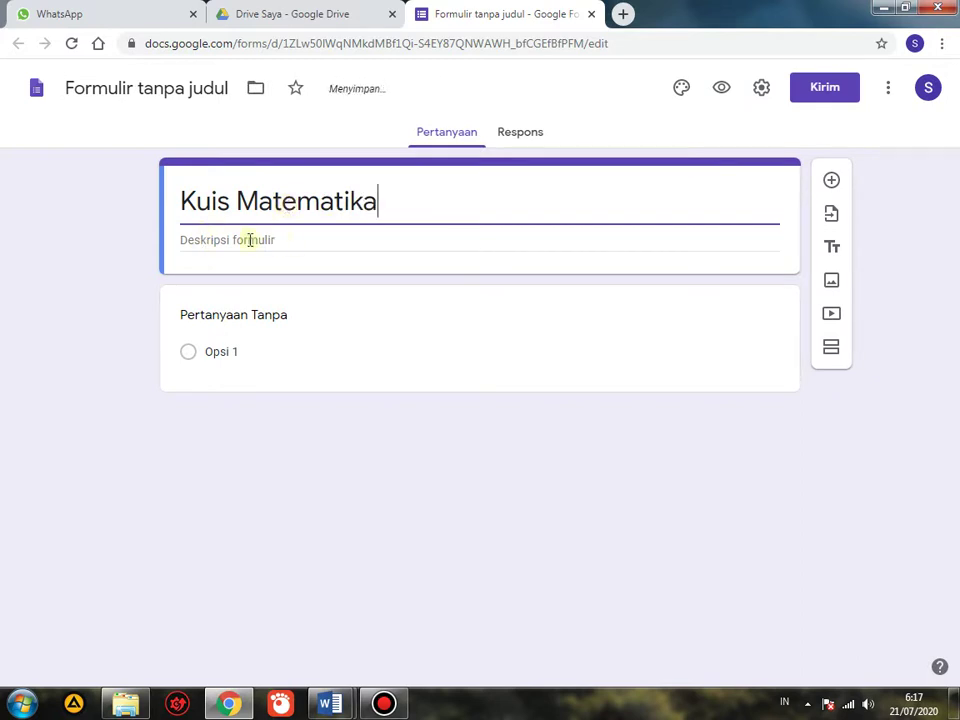
Enter the form description "Isilah identitas dengan lengkap dan benar sebelum mengerjakan kuis!"
click(286, 240)
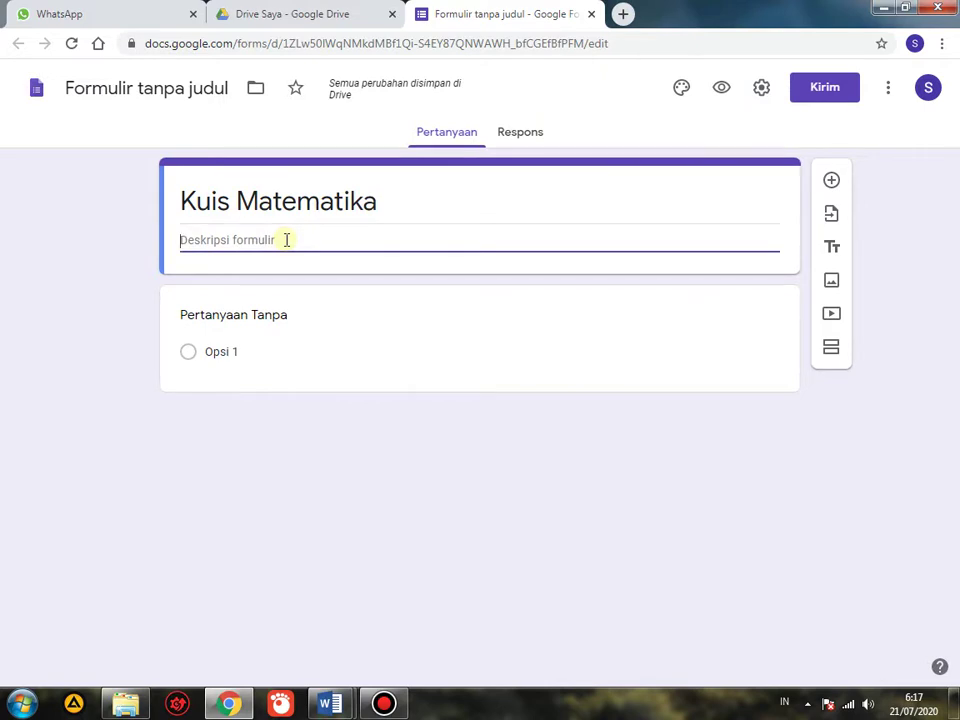
text(Isilah)
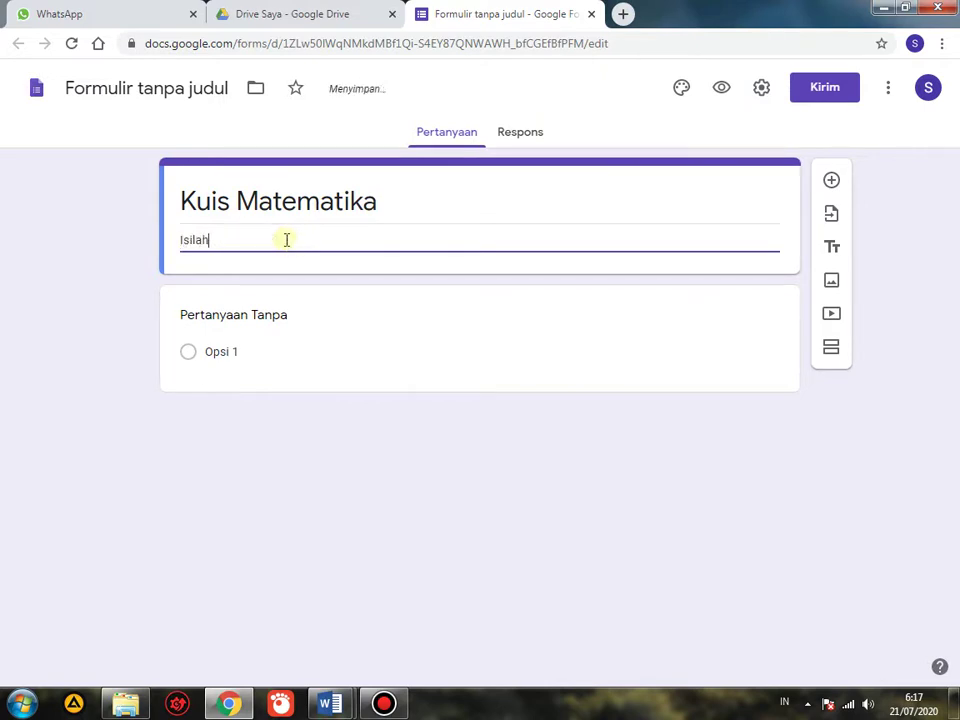
text( identitas )
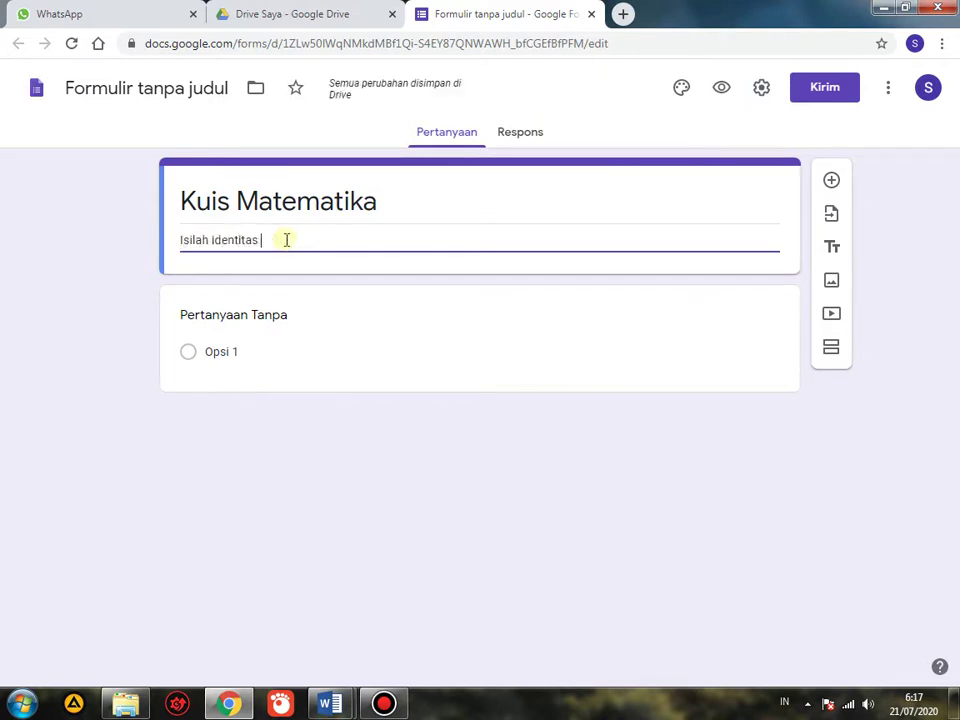
text(dengan)
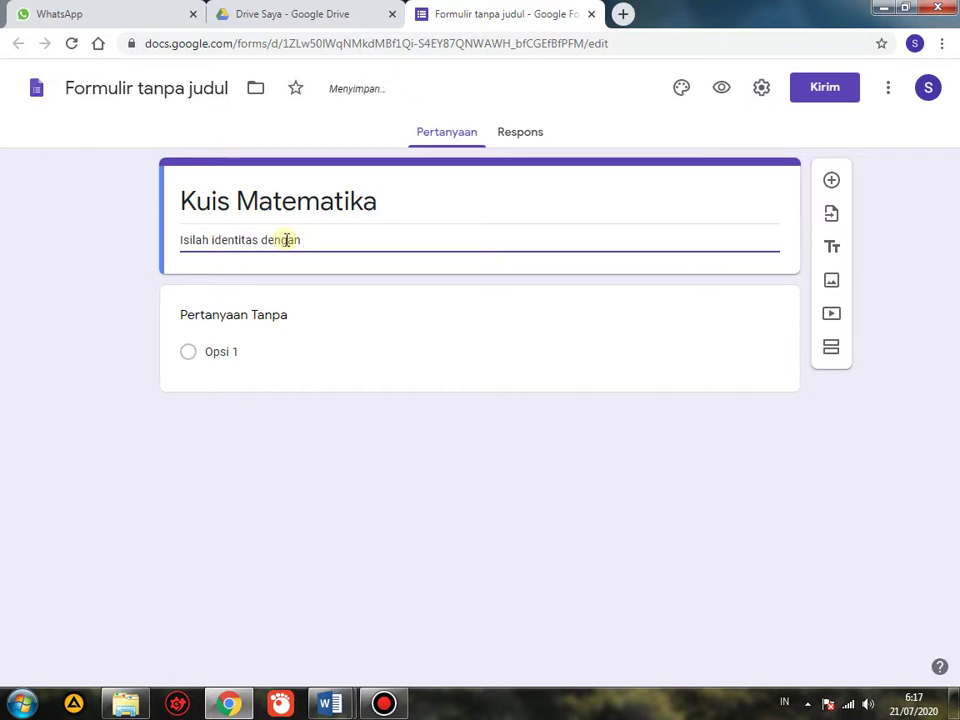
text( lengk)
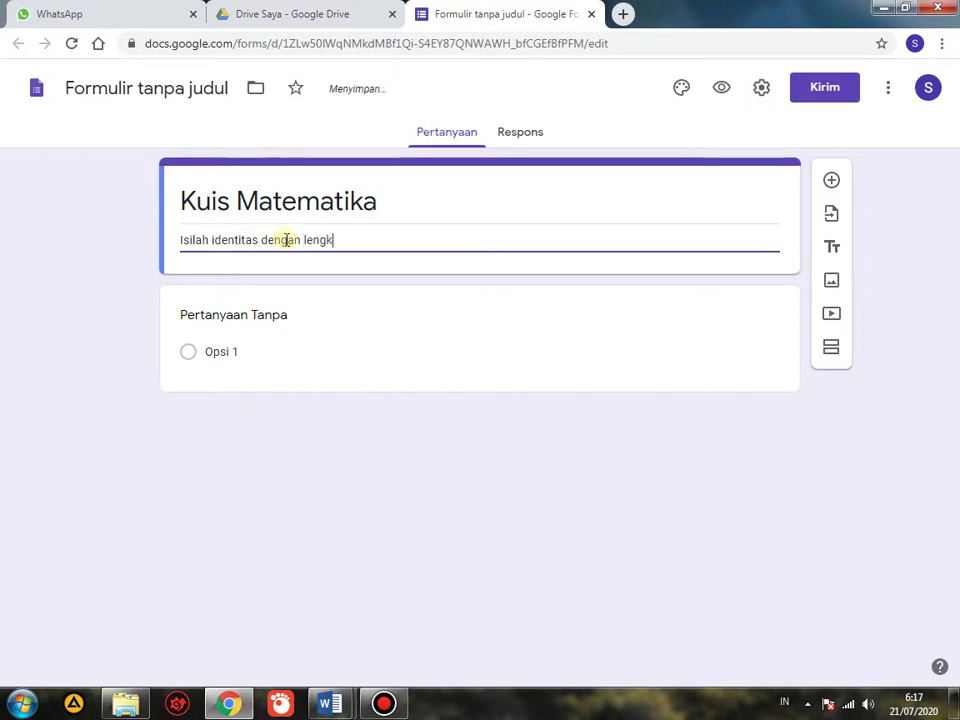
text(ap dan ben)
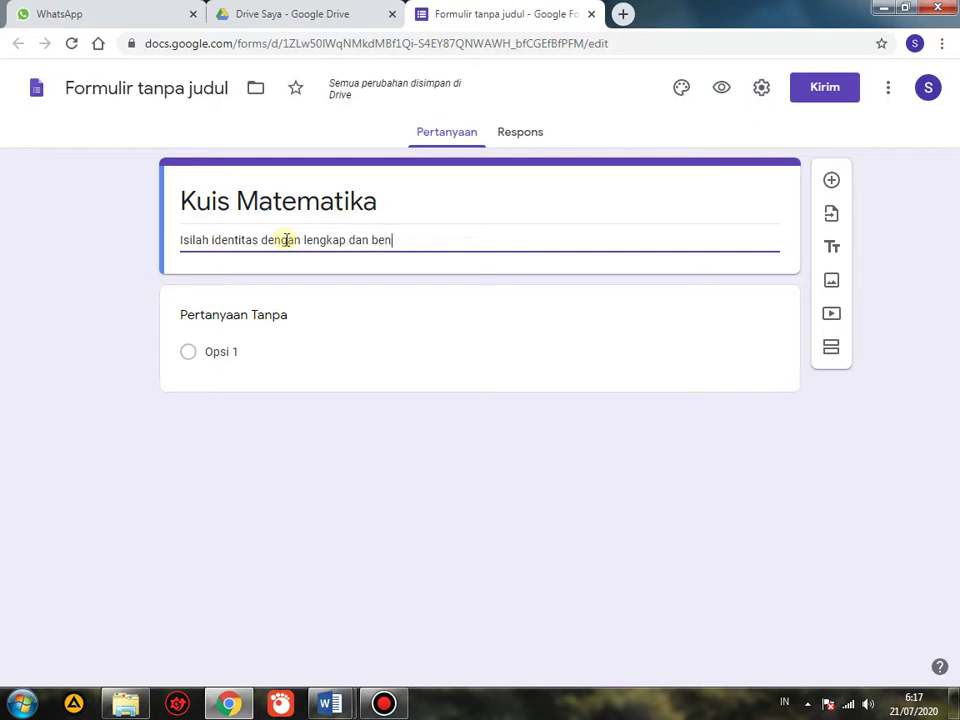
text(ar seb)
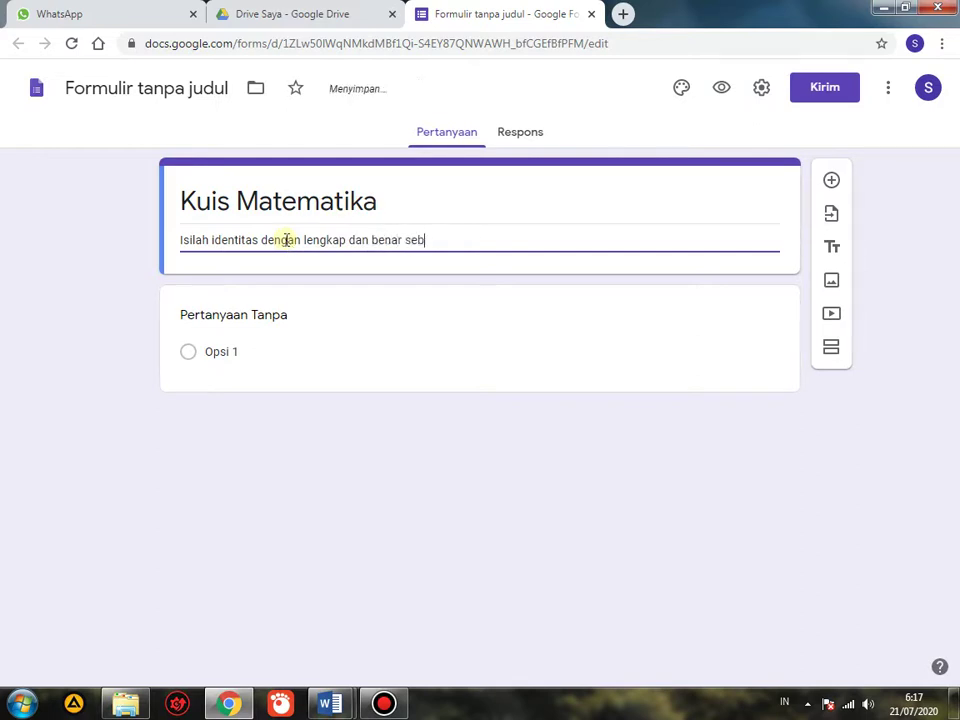
text(elum menge)
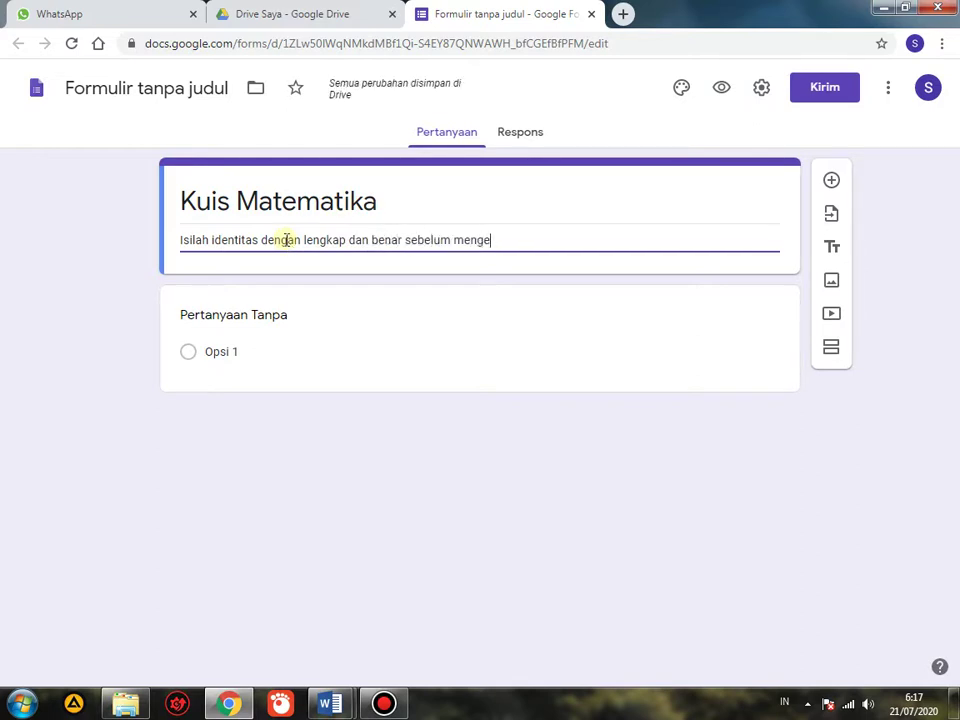
text(rjakan kuis!)
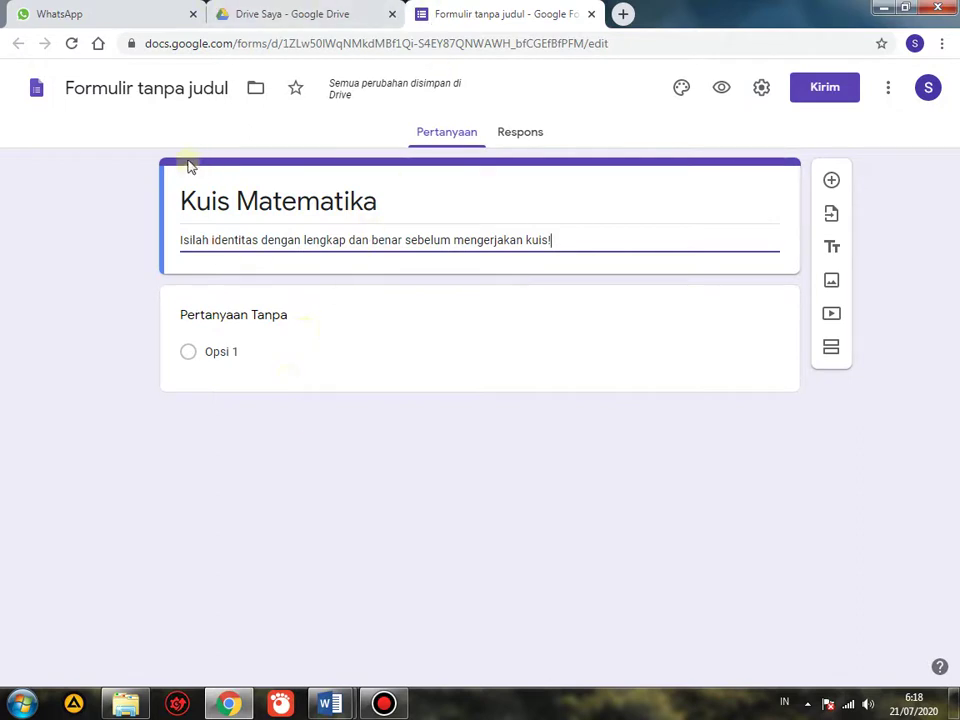
Title the first question "Nama Lengkap", with answer type Jawaban singkat, and make it required (Wajib diisi)
click(221, 322)
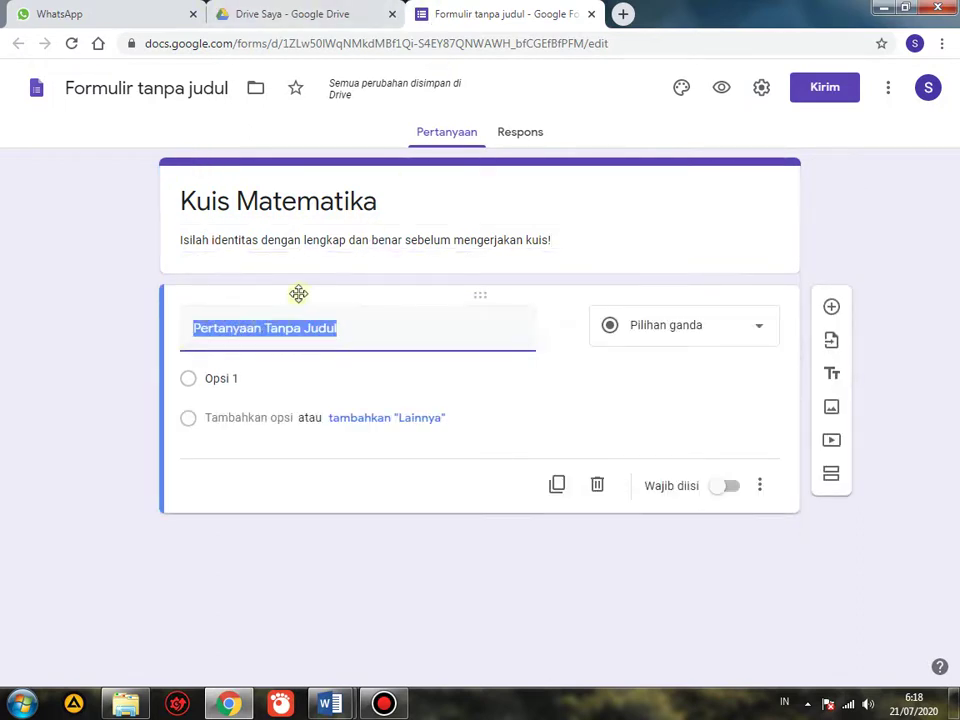
text(Nam)
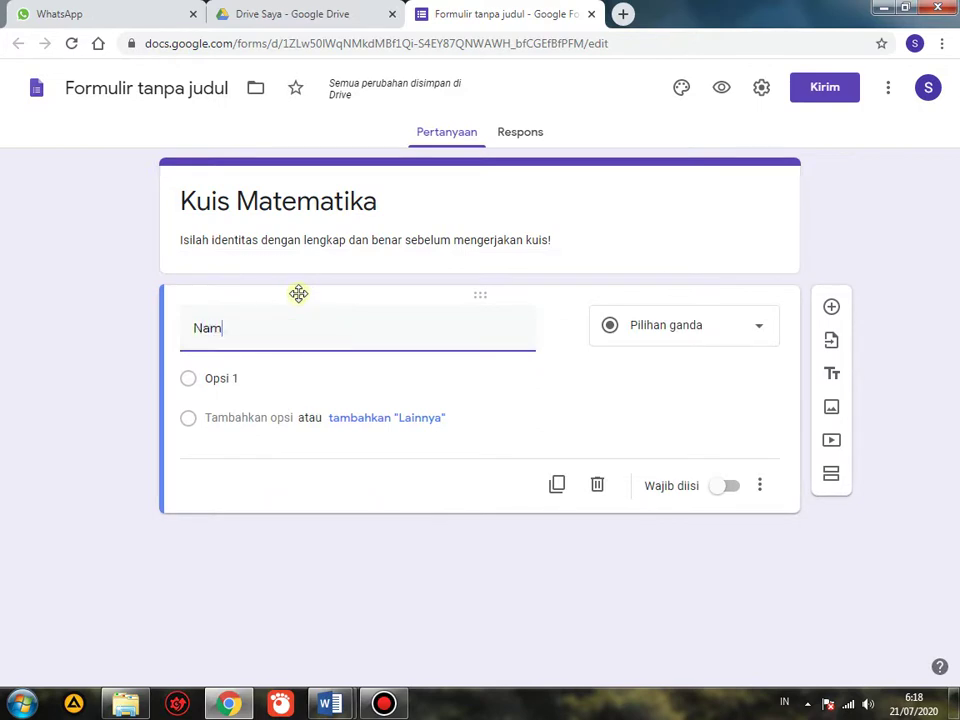
text(a L)
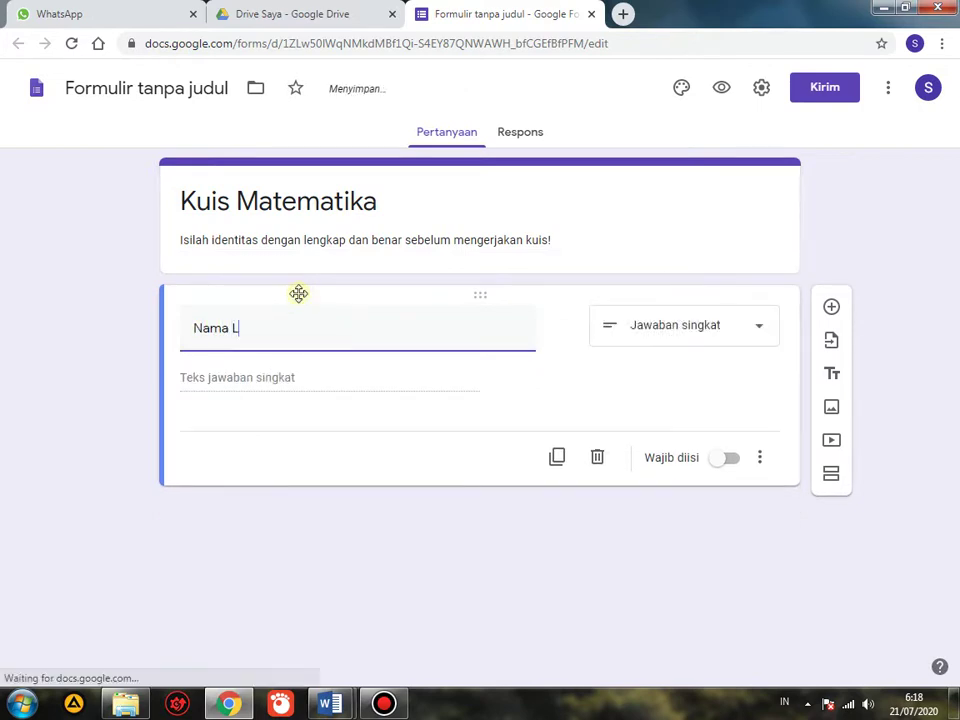
text(engkap)
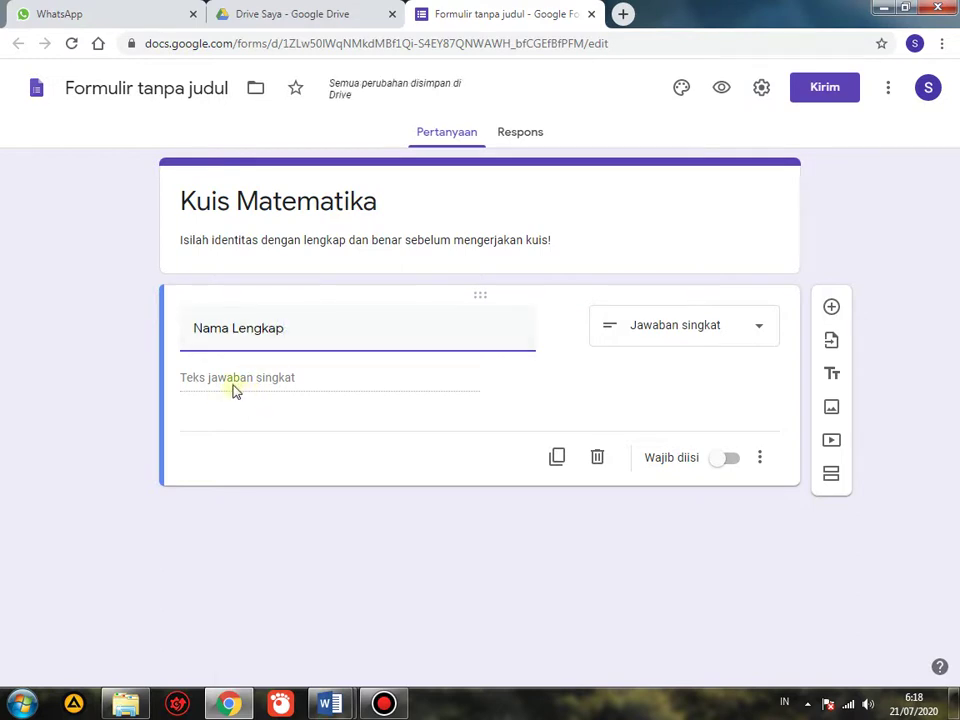
click(750, 332)
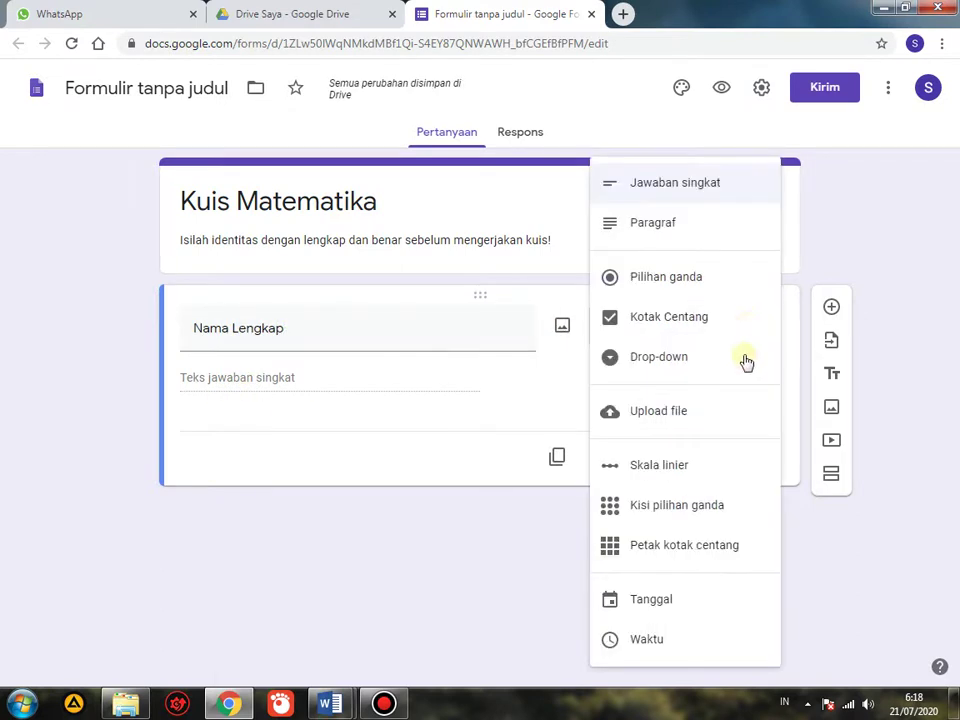
click(667, 185)
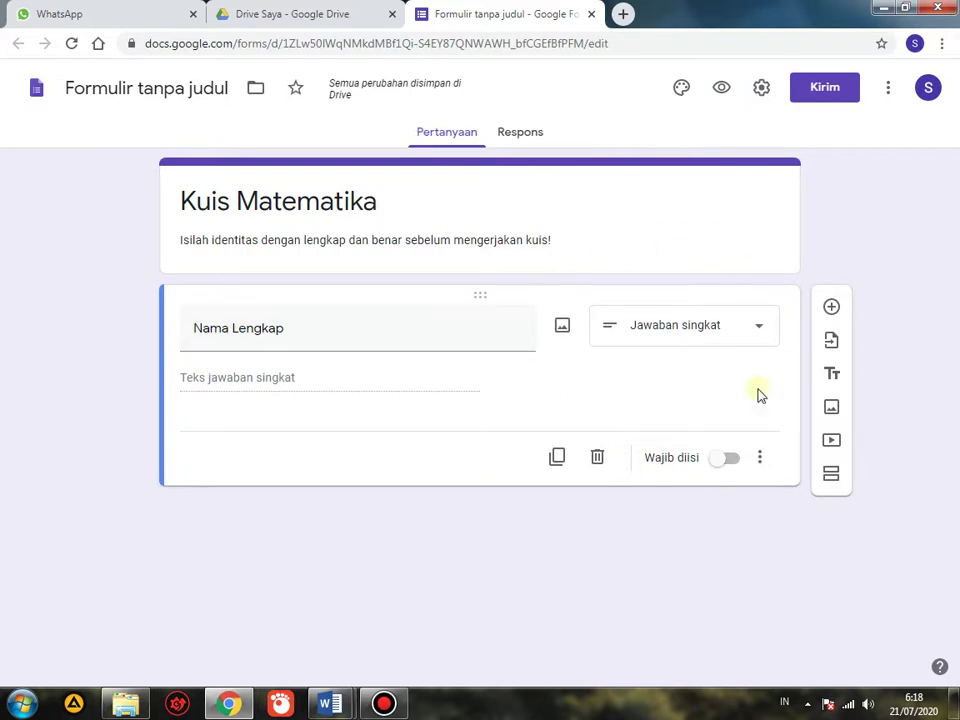
click(722, 459)
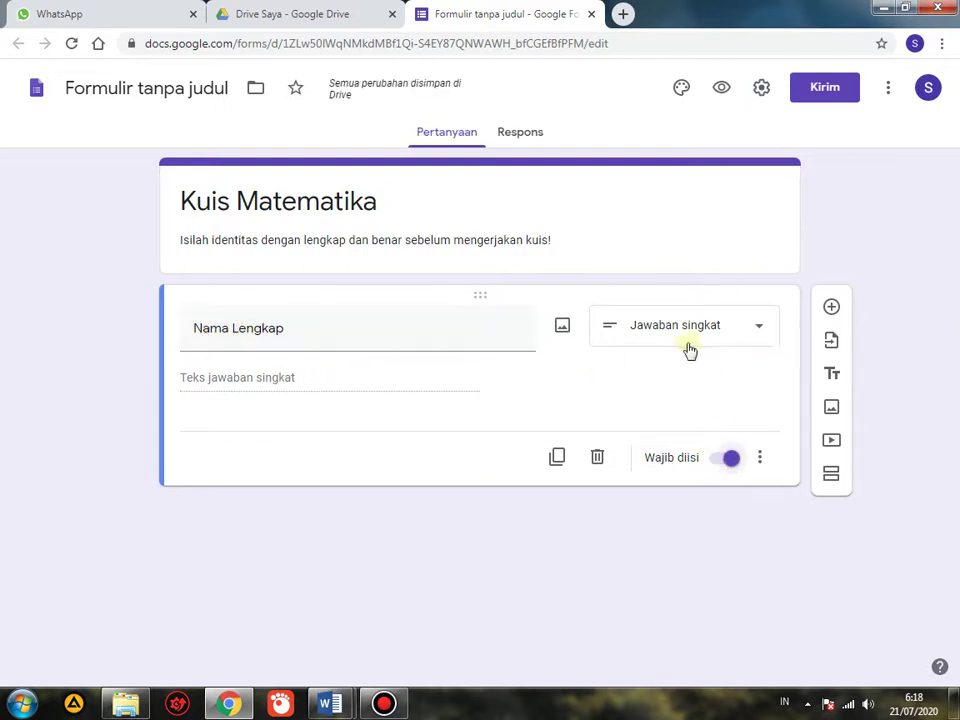
Add a second question titled "No Absen" with answer type Jawaban singkat
click(831, 310)
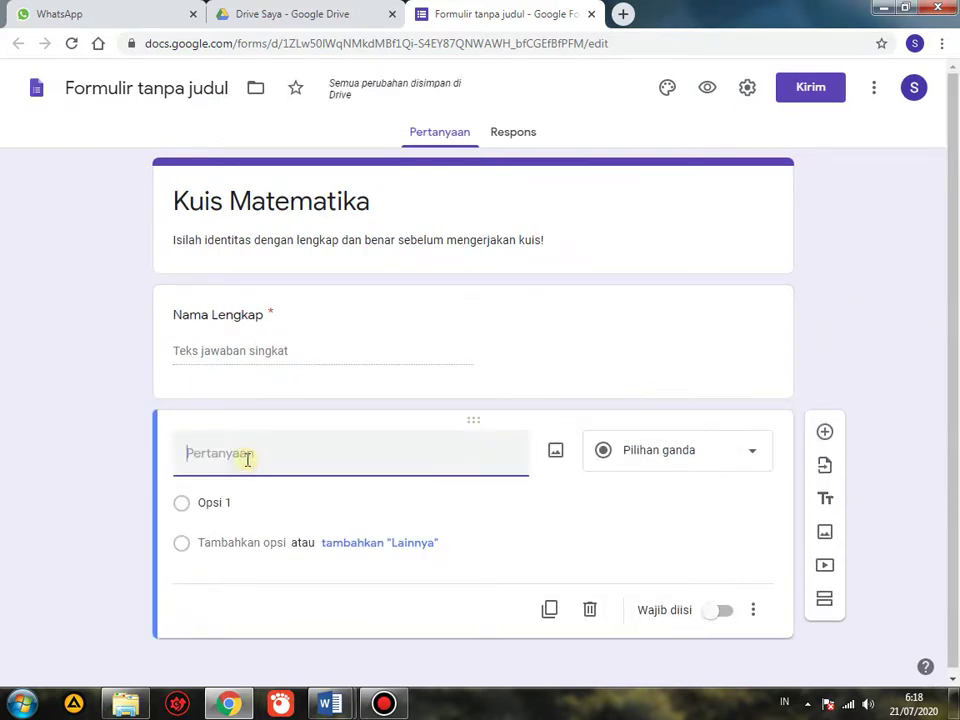
text(No Absen)
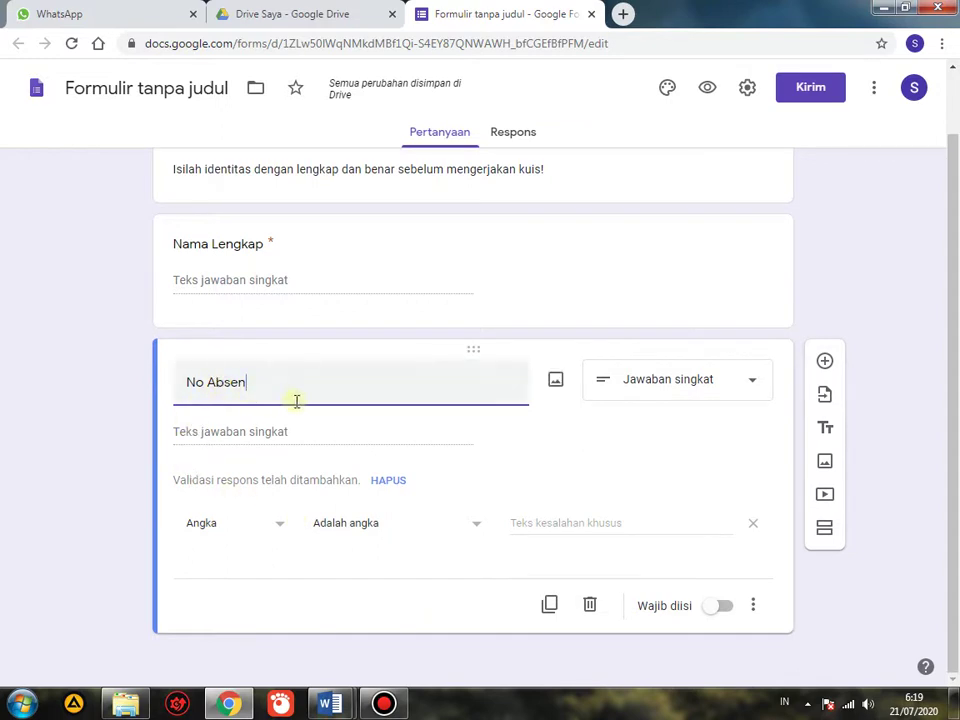
click(718, 371)
click(677, 181)
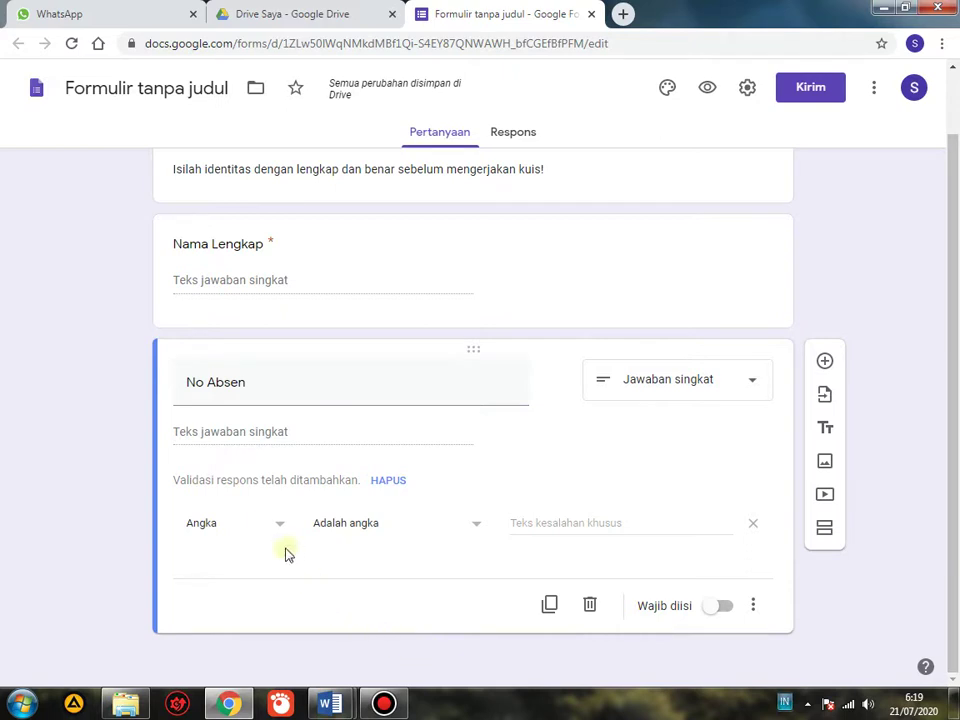
Make the "No Absen" question required (Wajib diisi)
click(720, 606)
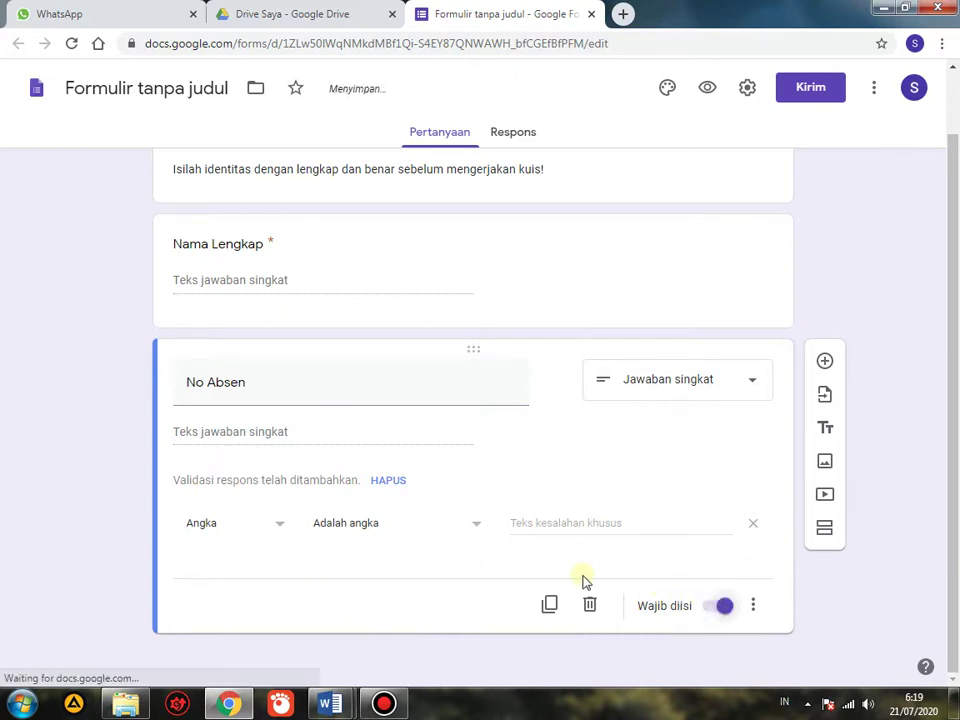
Review the identity part of the form, from its title and description to the two identity questions
scroll(585, 580, up, 1)
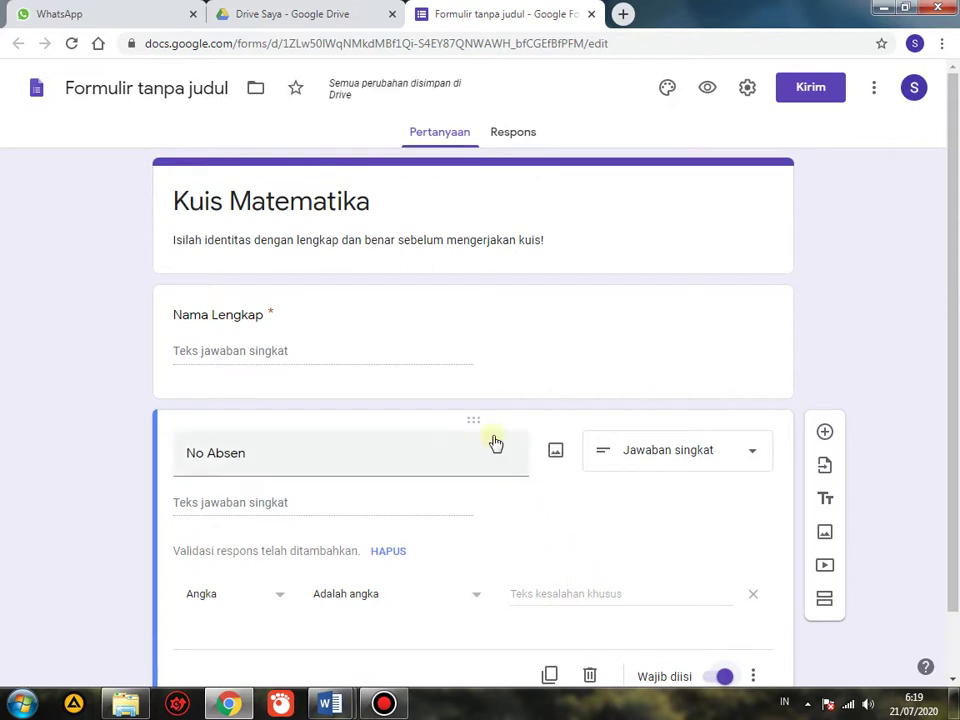
scroll(495, 443, down, 1)
scroll(495, 443, up, 1)
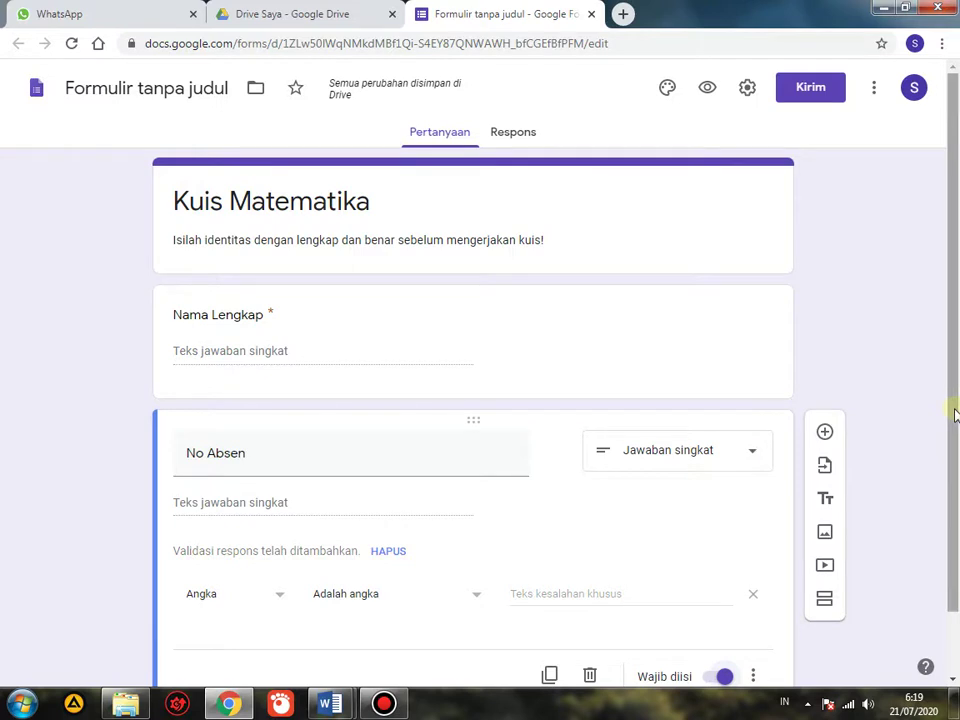
scroll(953, 412, down, 1)
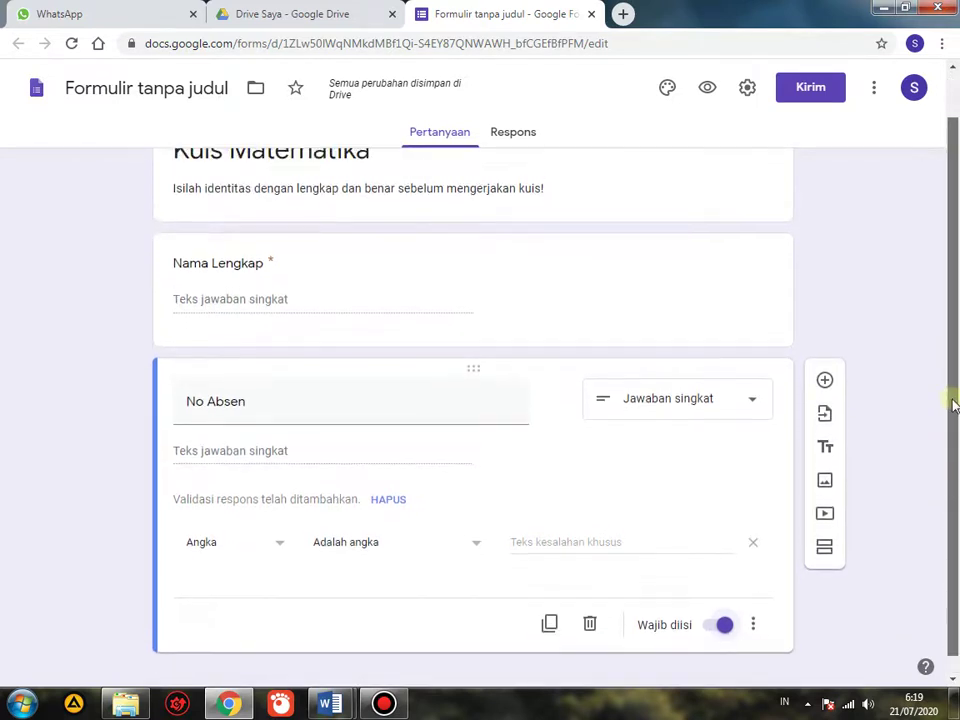
scroll(952, 385, up, 1)
scroll(952, 440, down, 1)
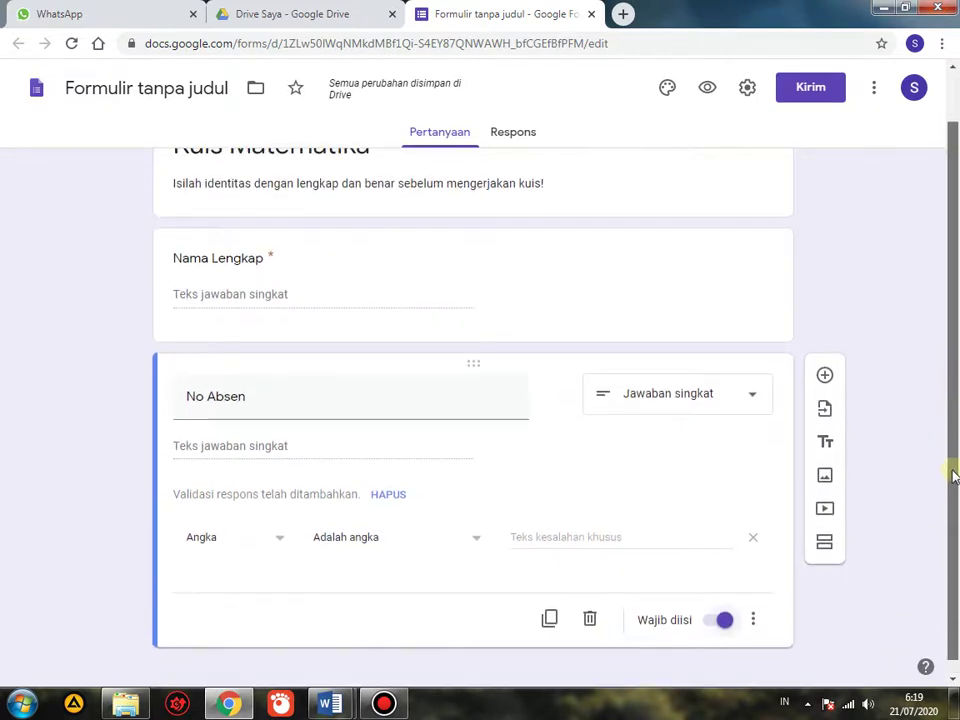
scroll(953, 490, down, 1)
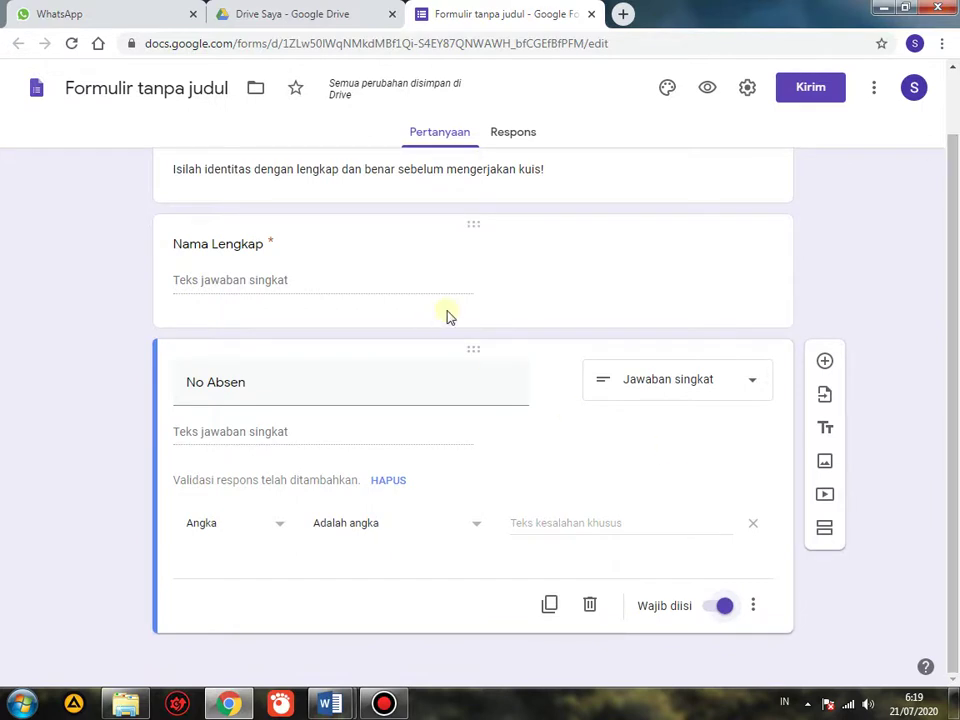
scroll(447, 316, up, 1)
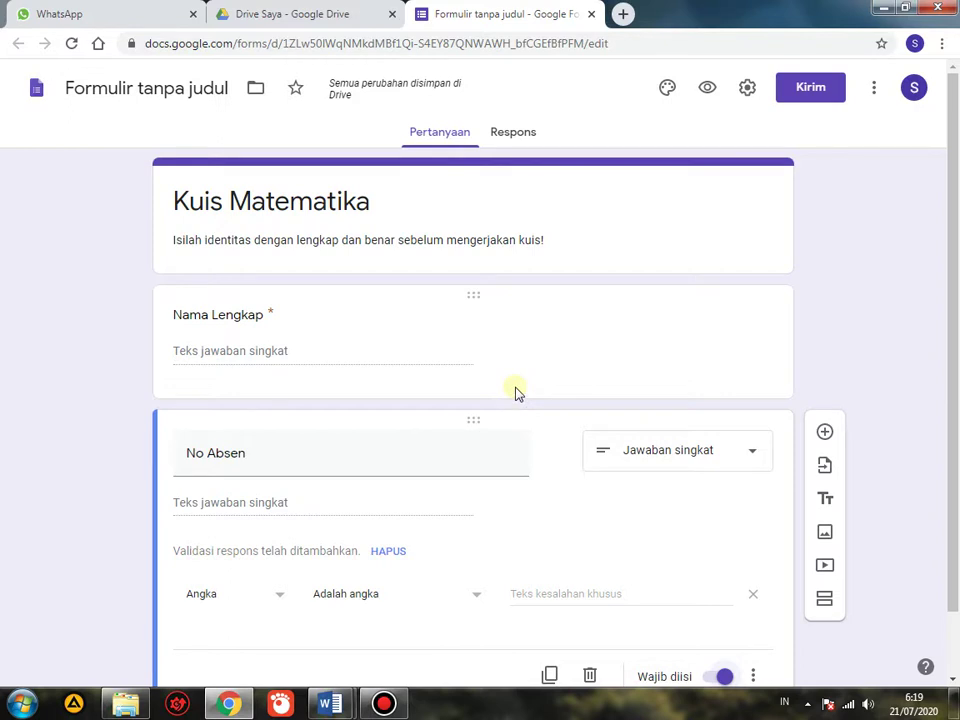
Add a new section after the "No Absen" question and title it "Kerjakan Soal dibawah ini!"
scroll(433, 354, down, 1)
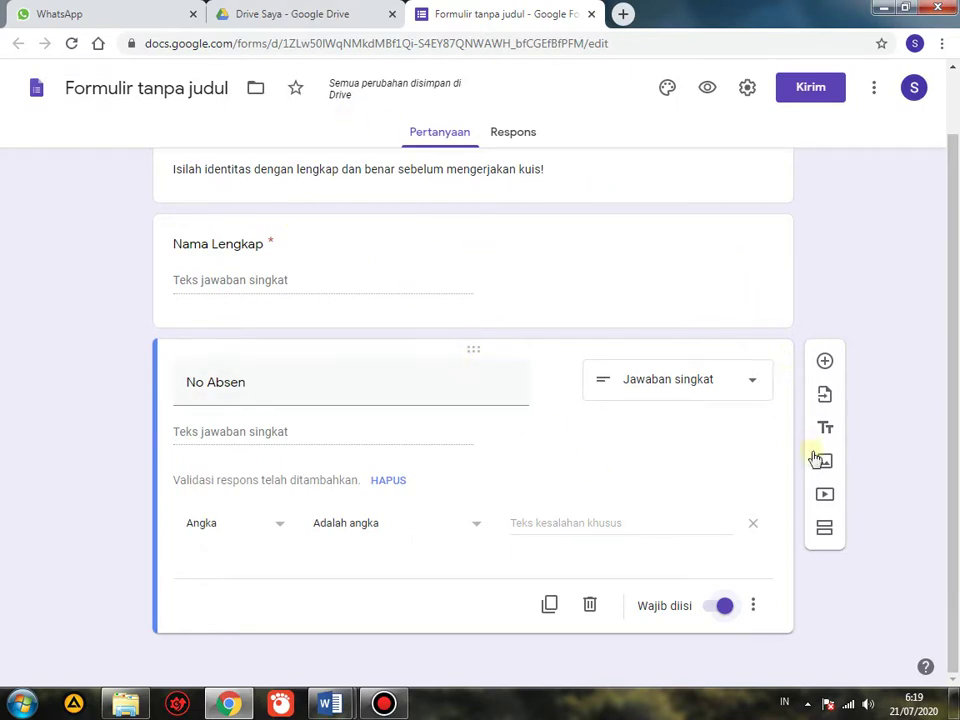
click(826, 534)
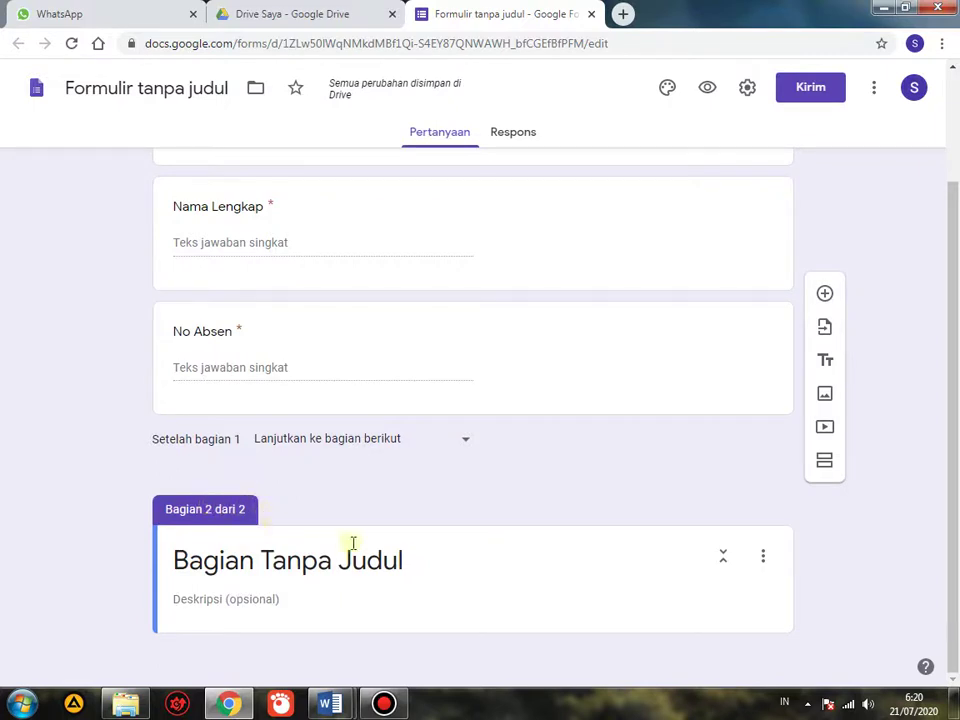
click(418, 565)
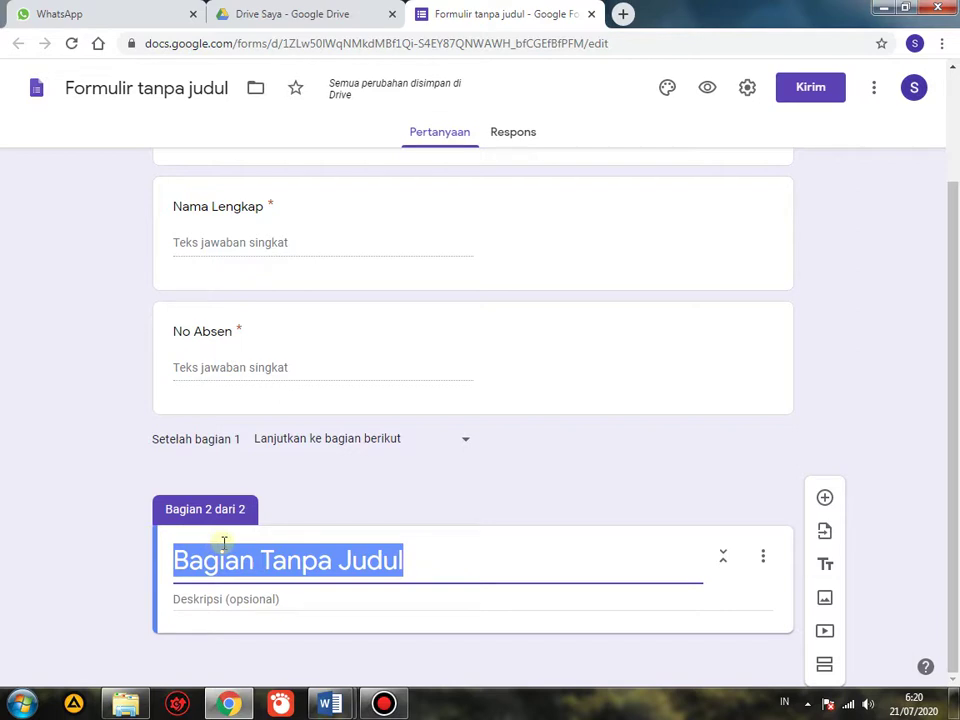
text(Kerjakan )
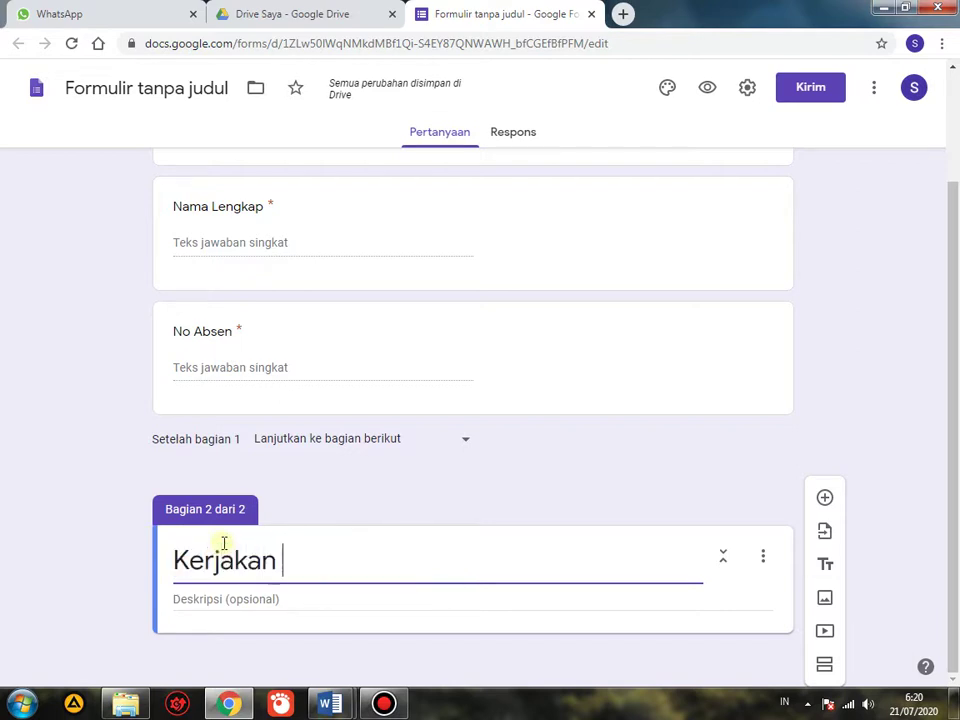
text(Soal di)
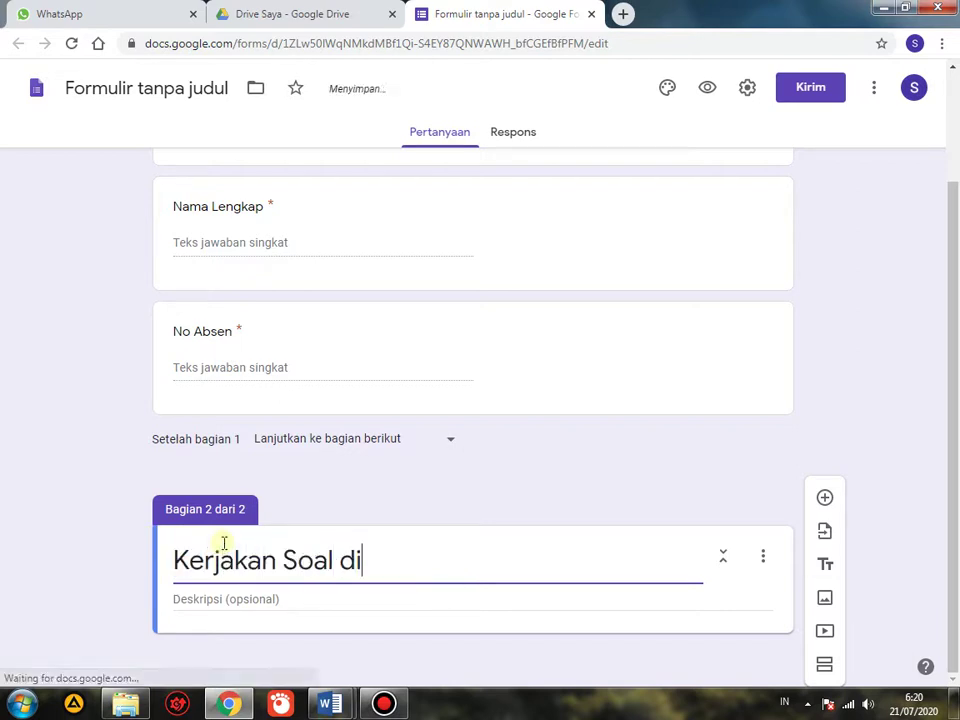
text(bawah ini)
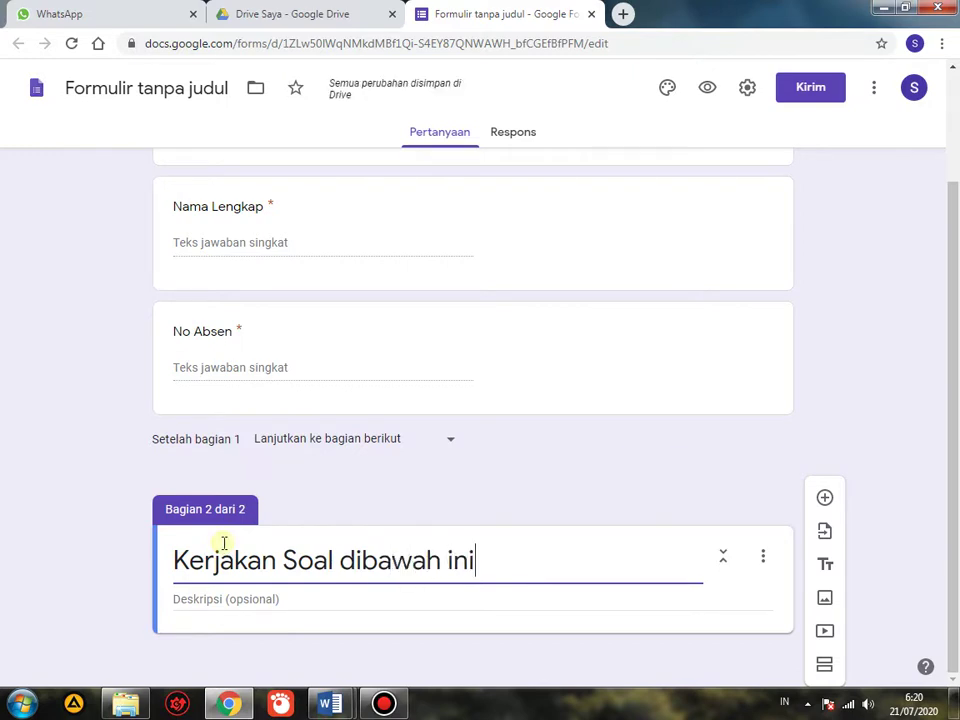
text(!)
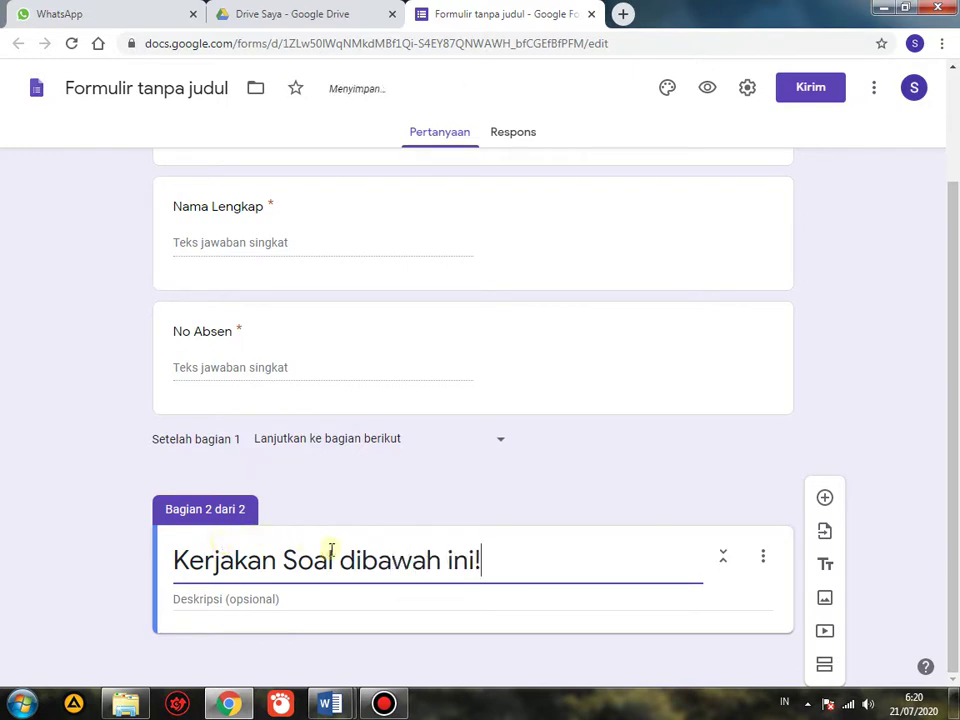
Enter the second section's description "klik kirim stau submit setelah selesai mengerjakan!"
click(236, 598)
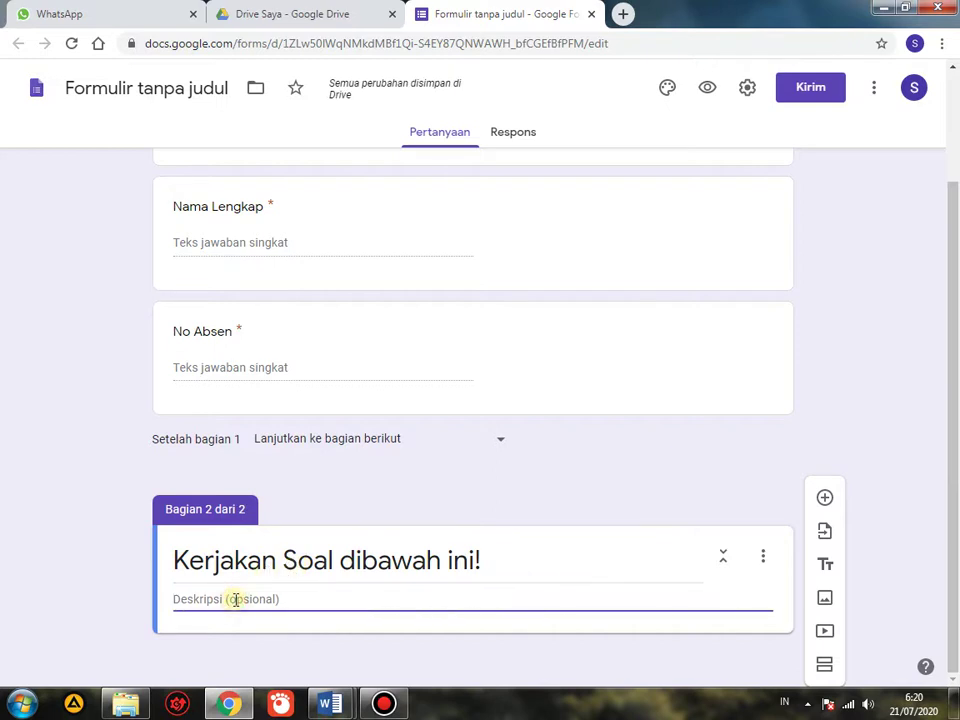
text(K)
key(BackSpace)
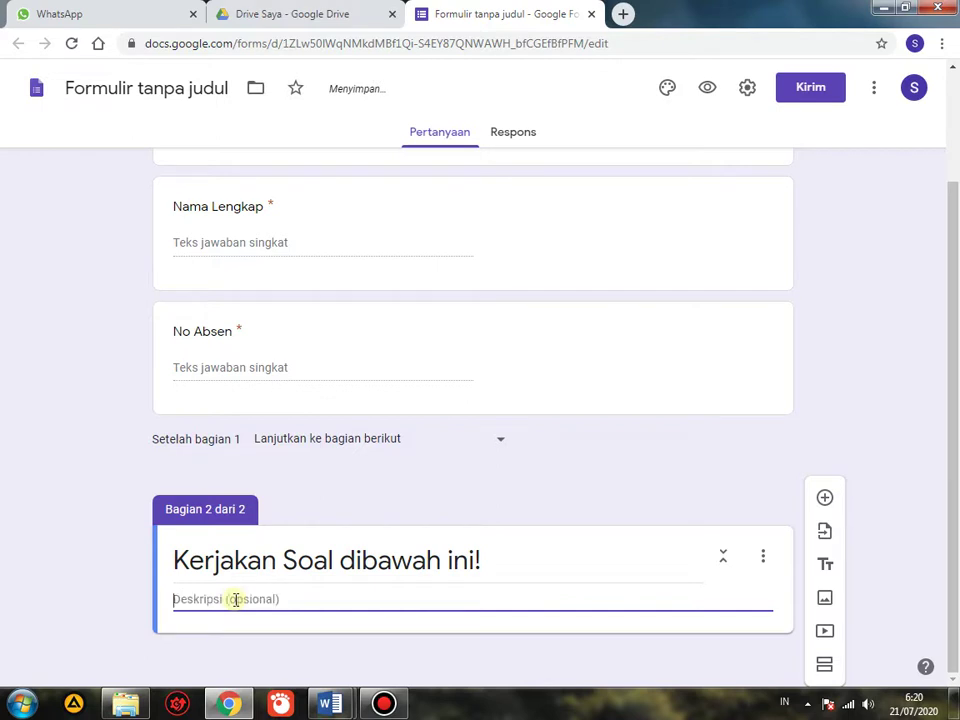
text(klik ki)
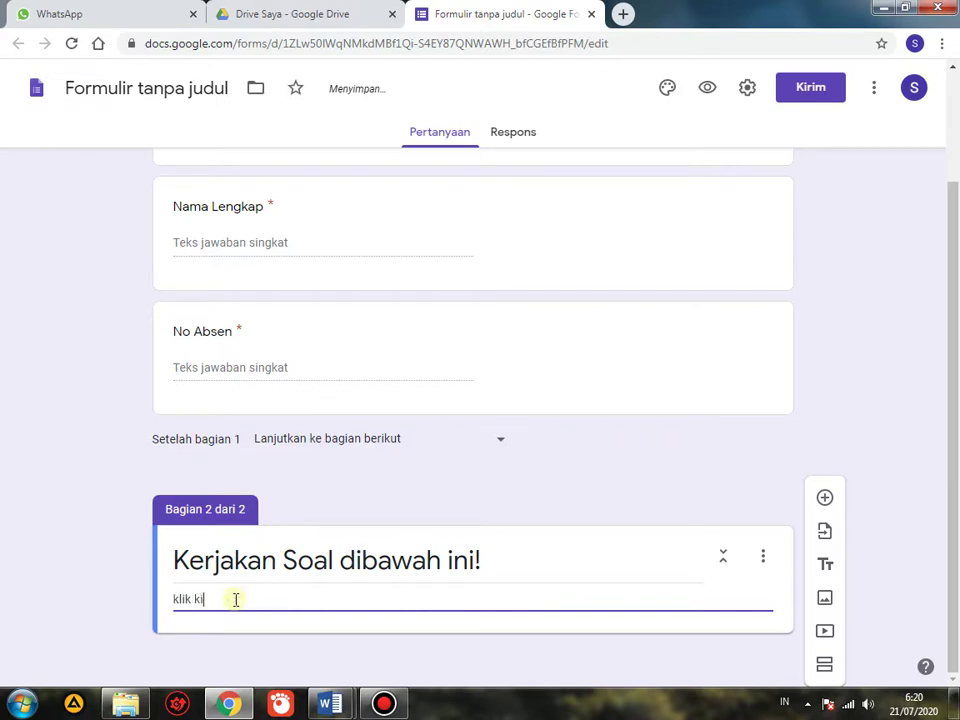
text(rim)
text( satu )
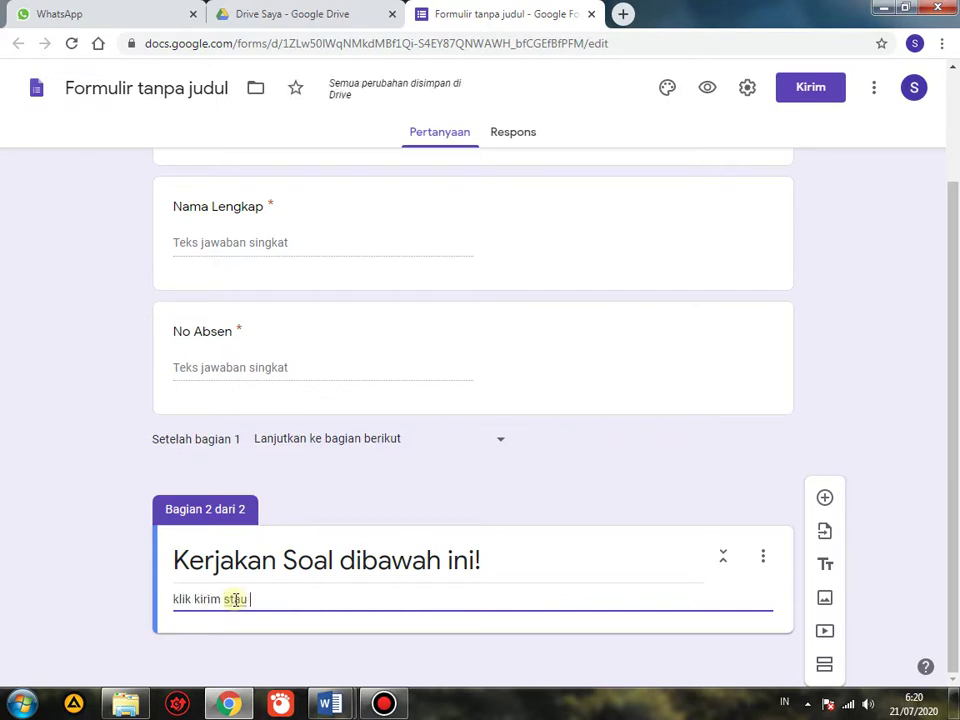
text(submit setelah sel)
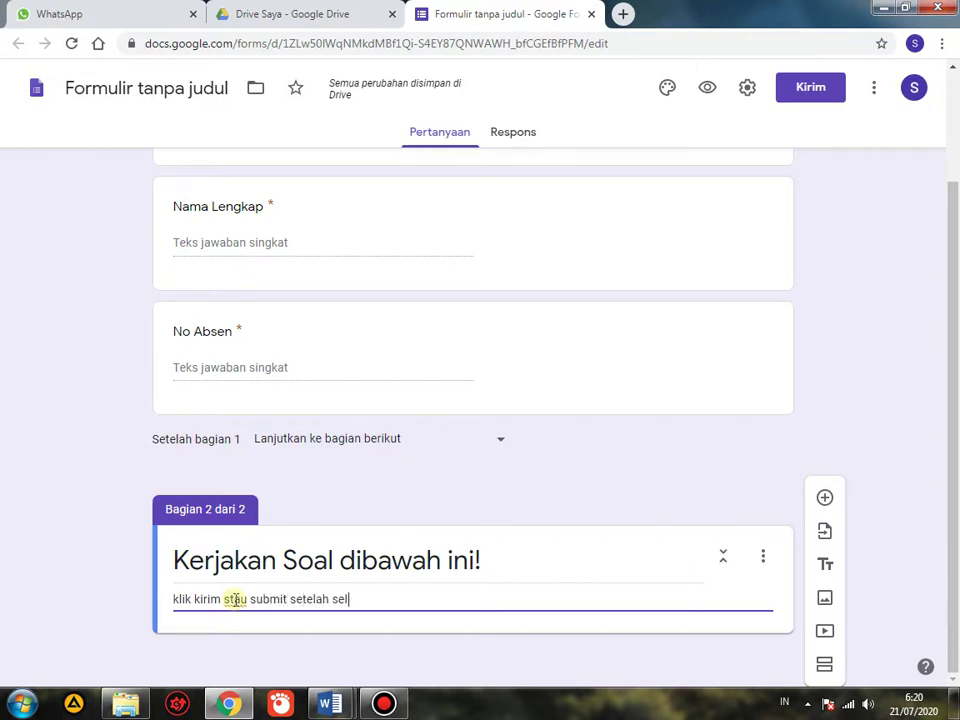
text(esai mengerjakan!)
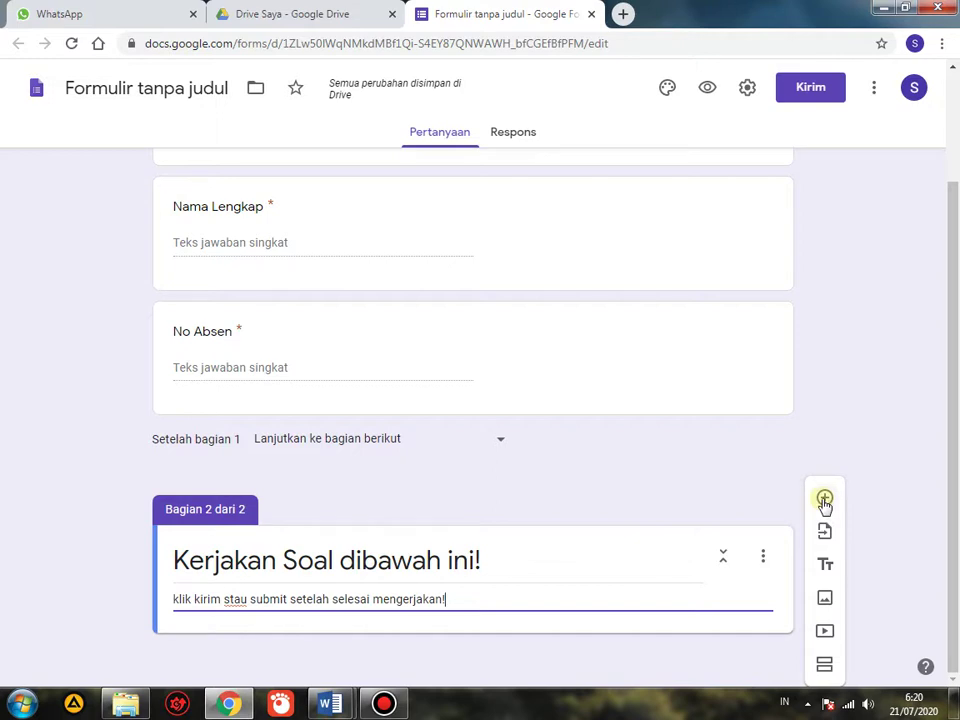
Add a Pilihan ganda question to the second section with the text "1. hasil dari 9 + 12 adalah ..."
click(824, 498)
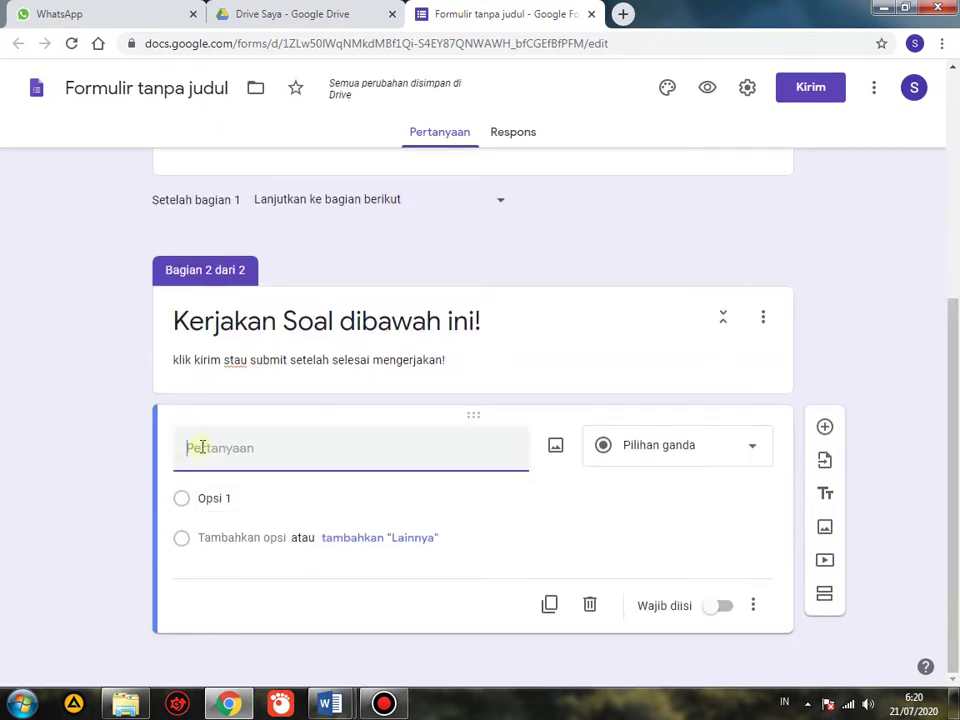
click(210, 447)
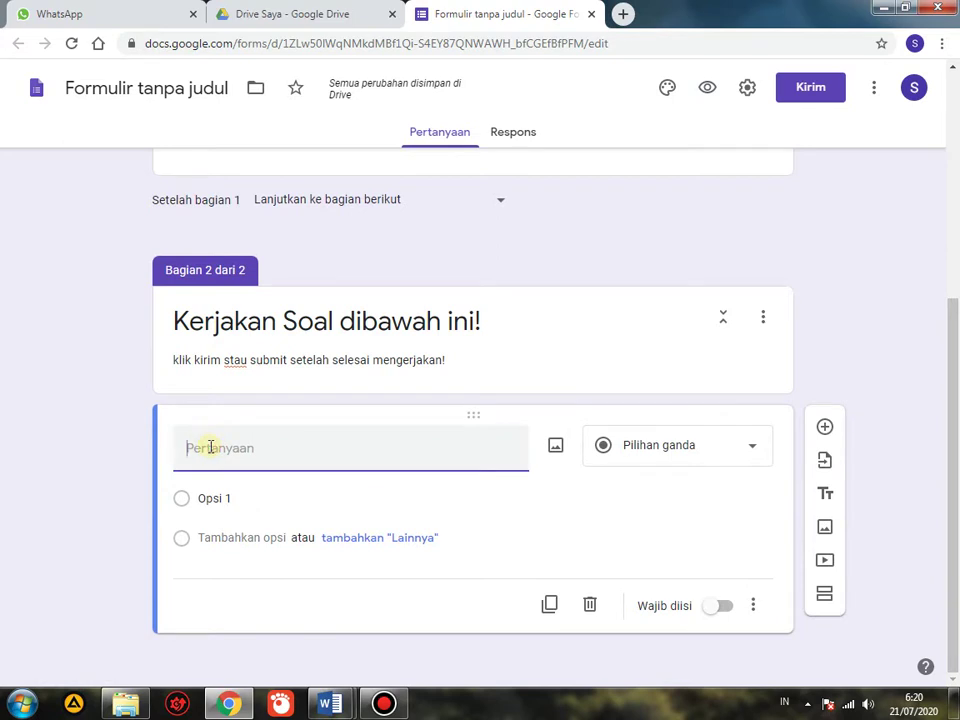
text(1)
text(. h)
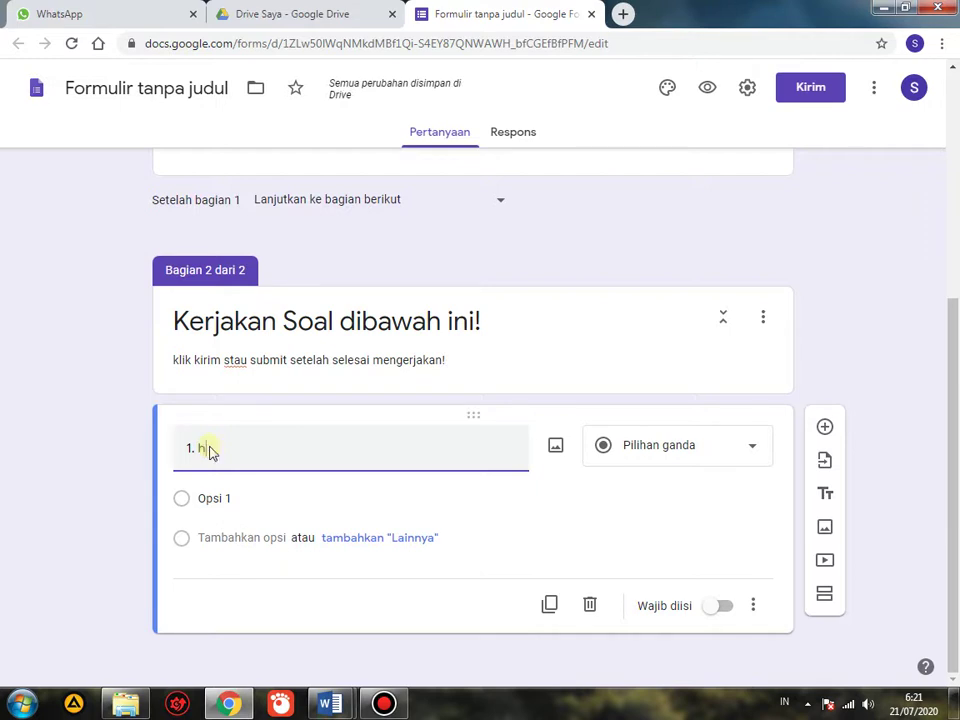
text(asil dari)
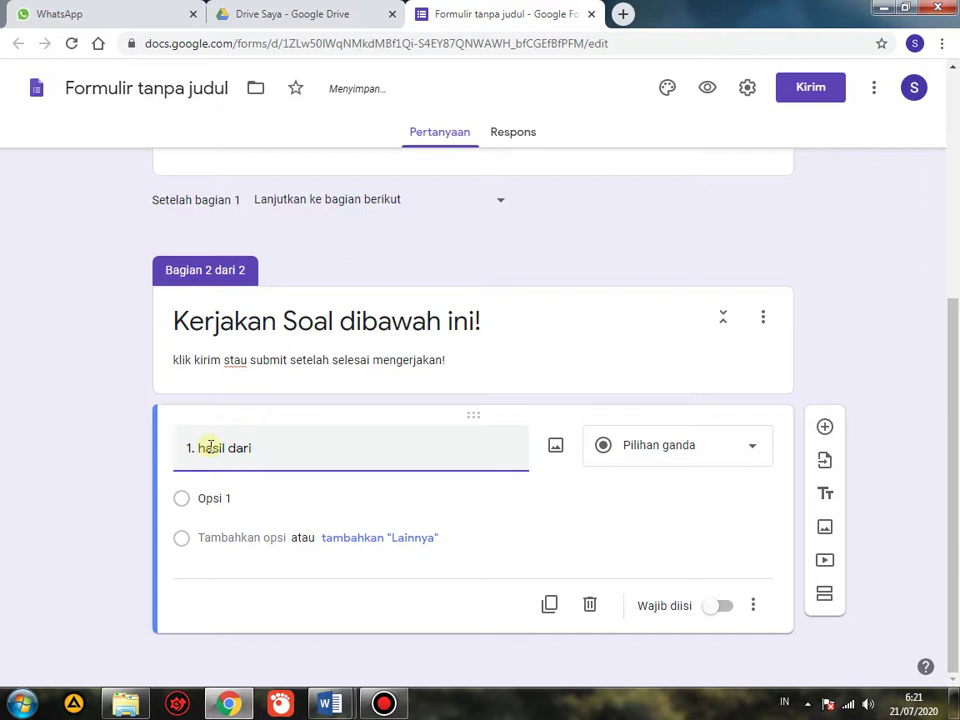
text( 9 + 12 adalah ...)
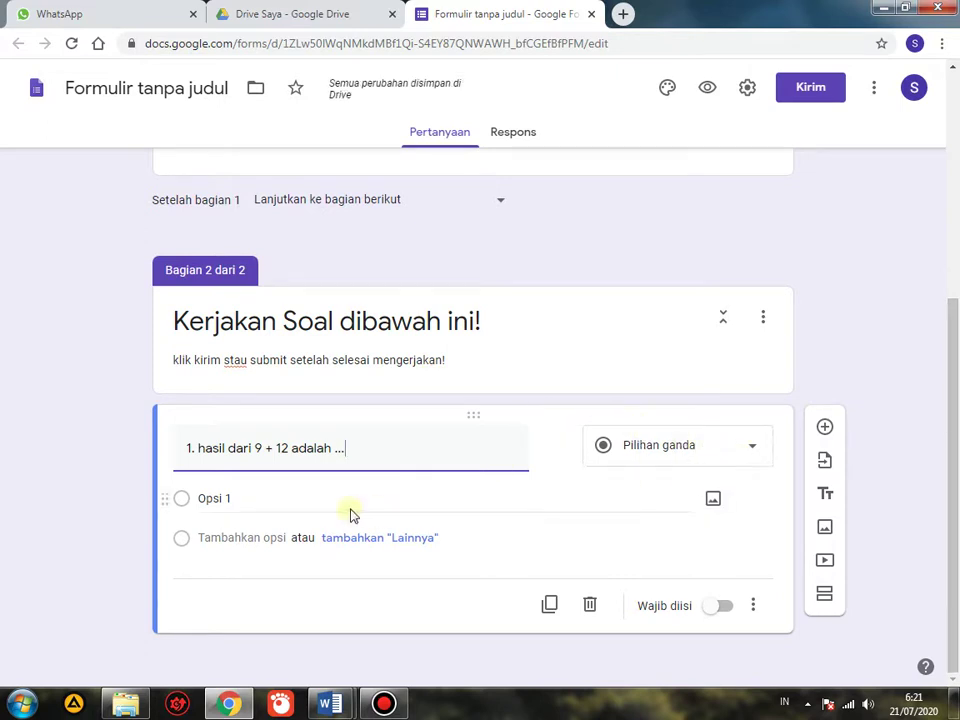
Give question 1 the answer options "a. 18", "b. 19", "c. 20" and "d. 21", and make it required (Wajib diisi)
click(216, 502)
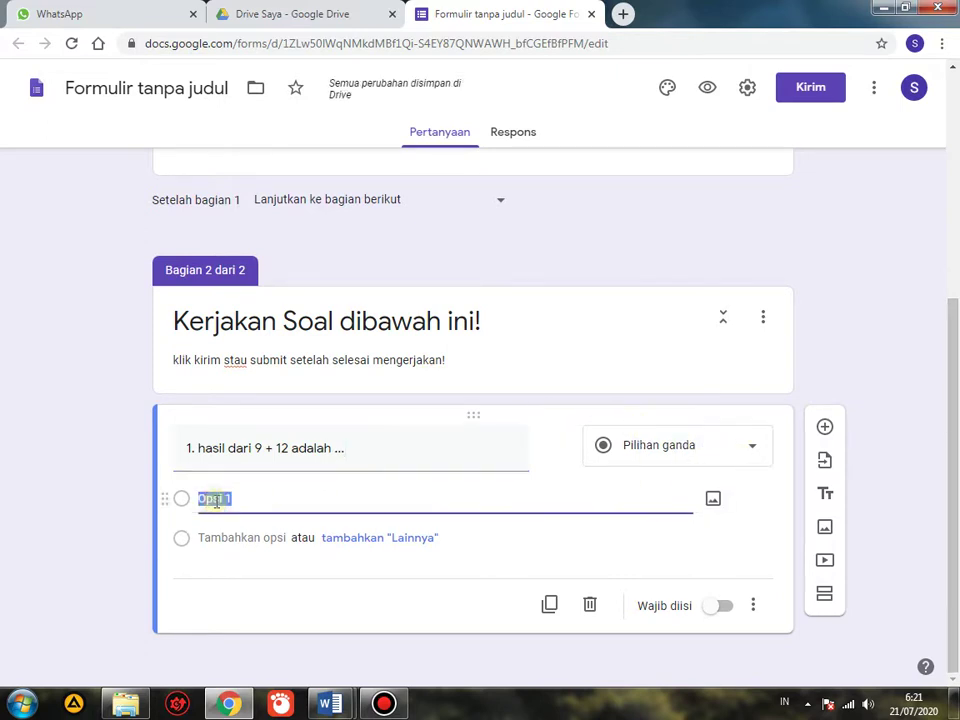
text(a.)
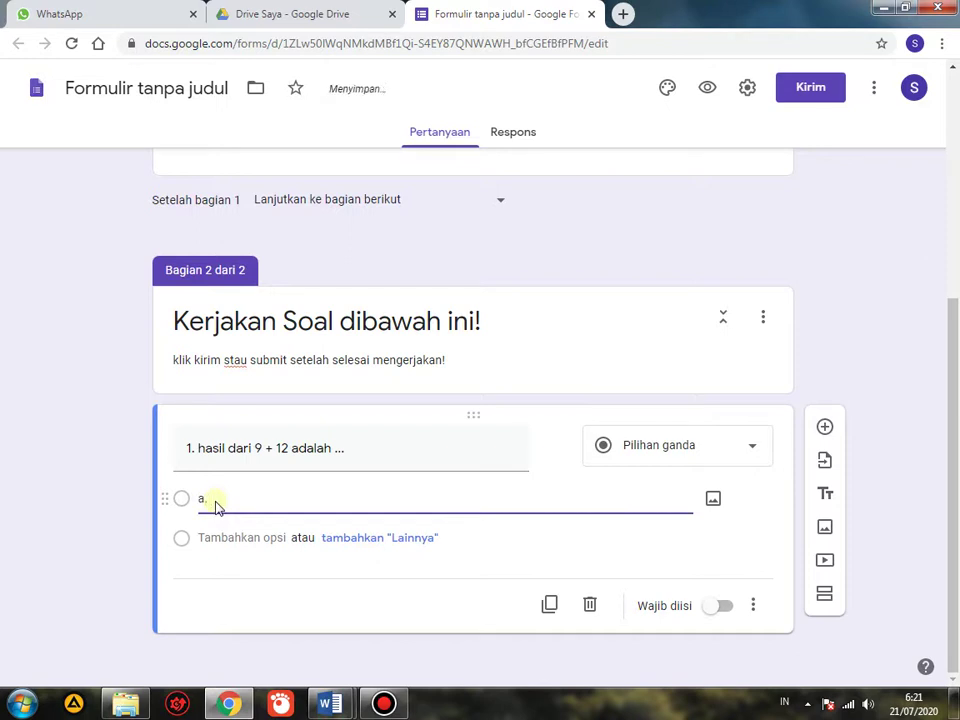
text( 18)
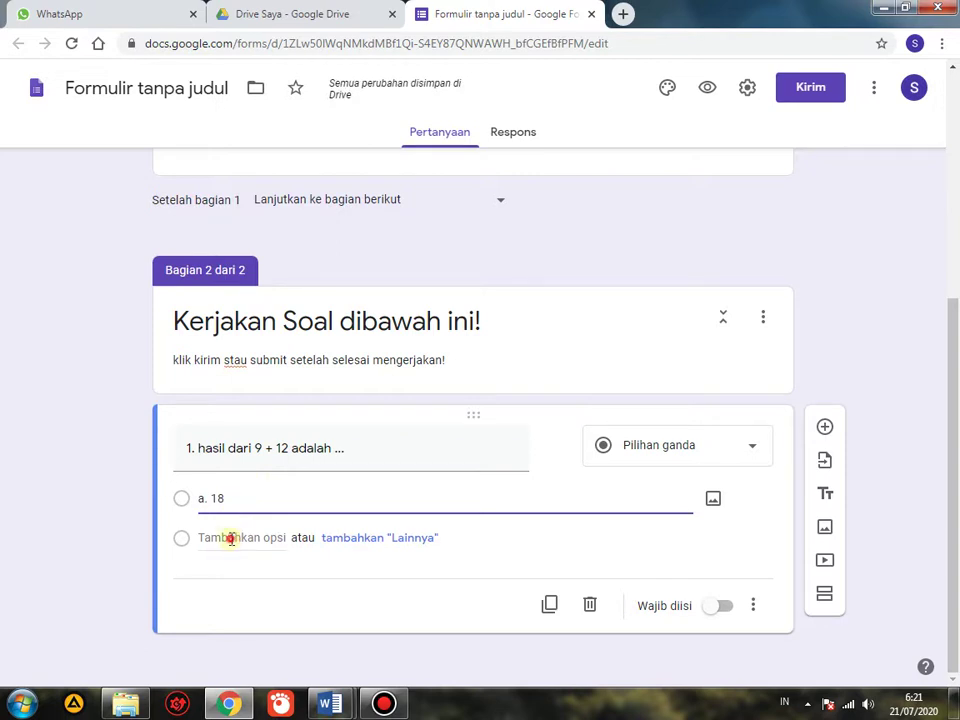
click(231, 538)
text(b. 19)
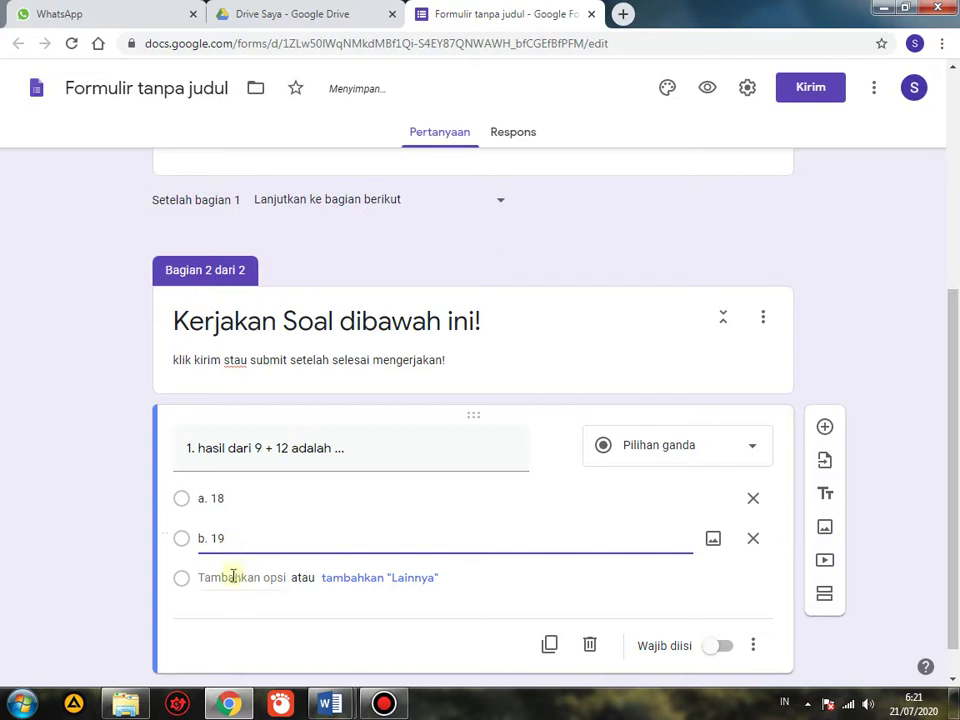
click(231, 577)
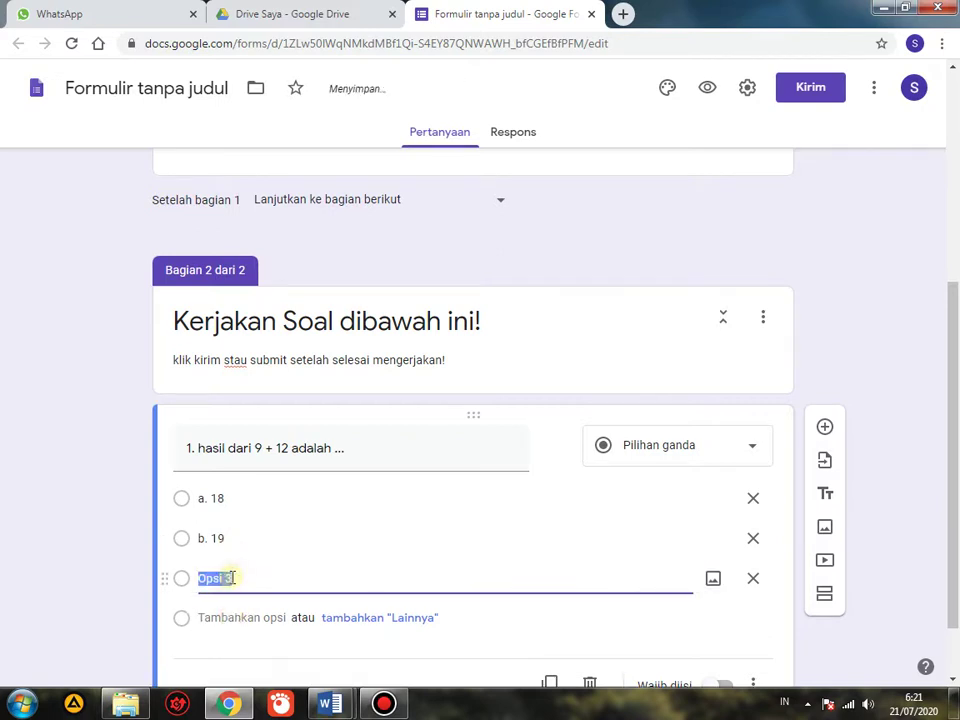
text(c. 20)
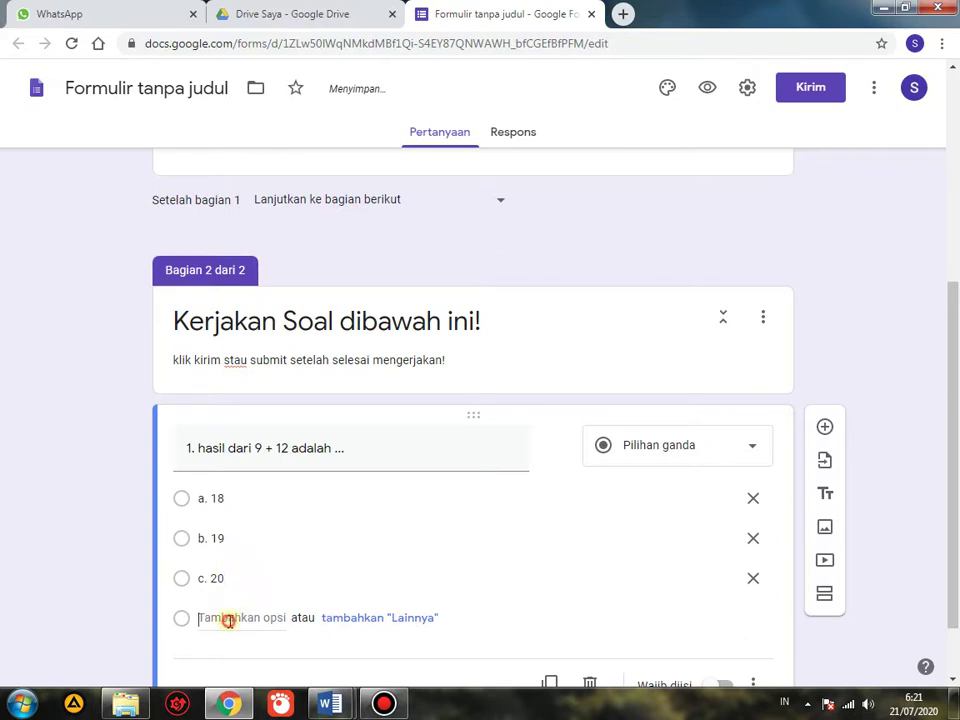
click(229, 618)
text(d.)
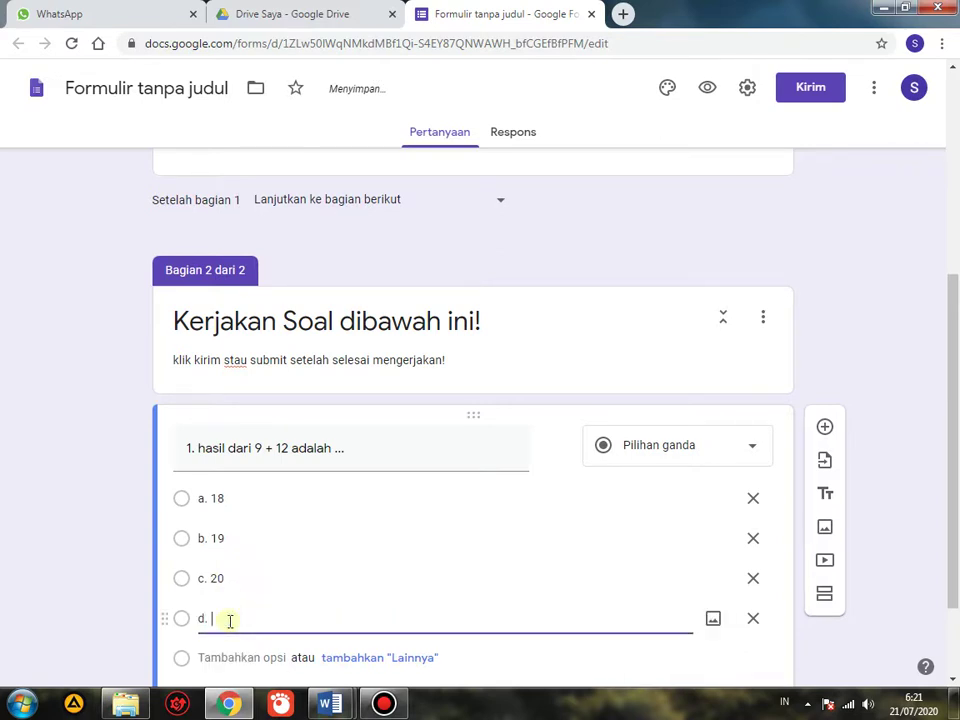
text( 21)
scroll(71, 381, down, 2)
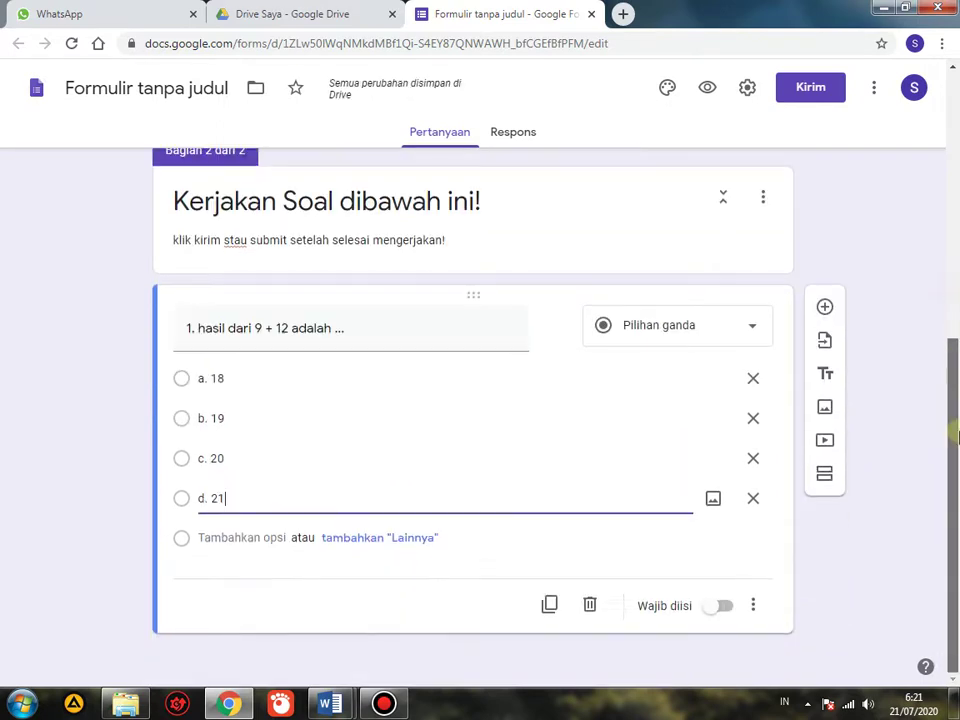
click(719, 610)
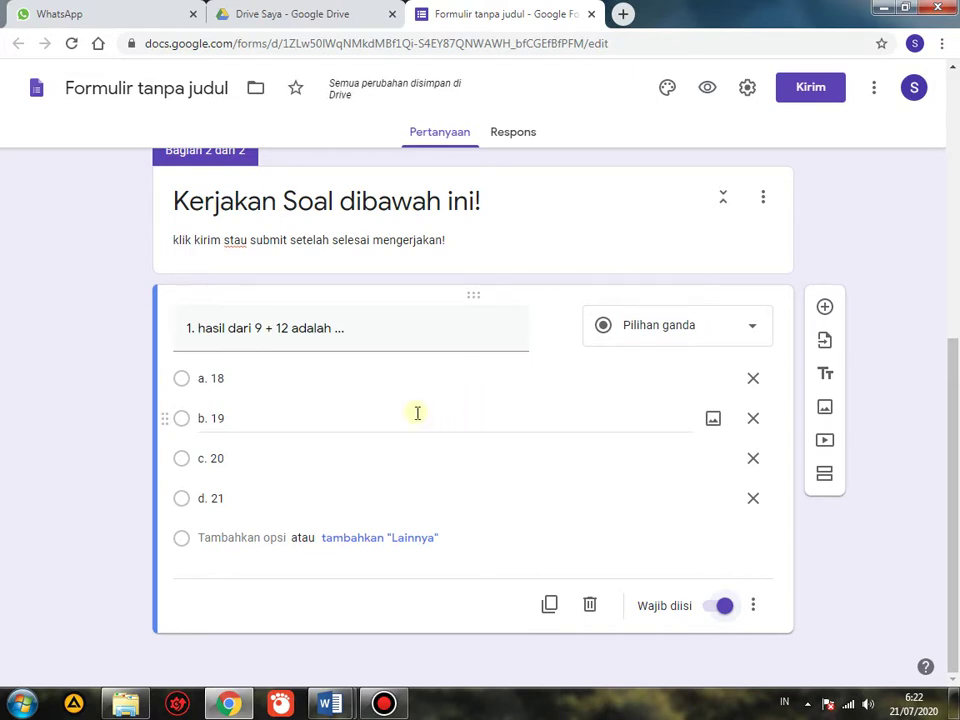
Add a question after question 1, then copy the text of question 17 from the Word document "Soal PTS Matematika Kelas VII"
click(824, 310)
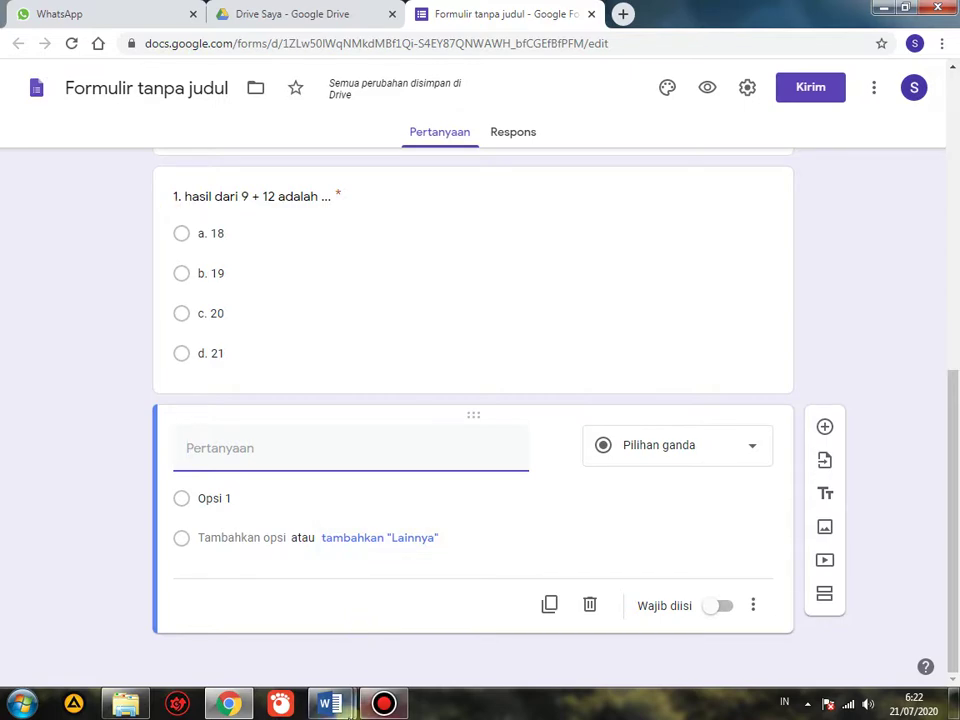
mouse_move(340, 705)
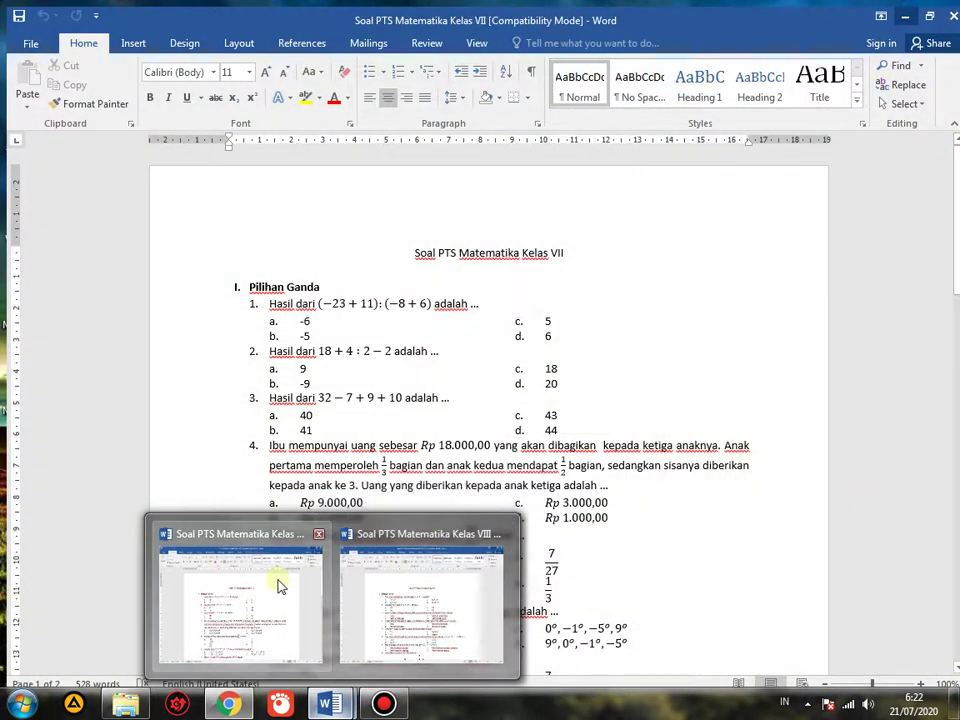
click(280, 587)
scroll(340, 555, down, 8)
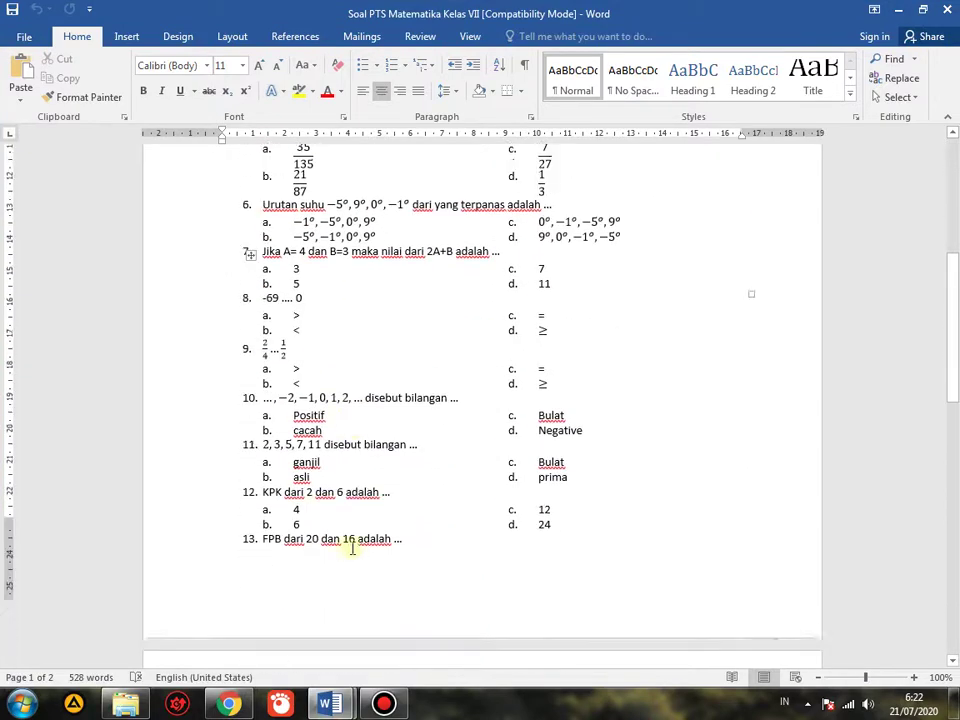
scroll(352, 548, down, 10)
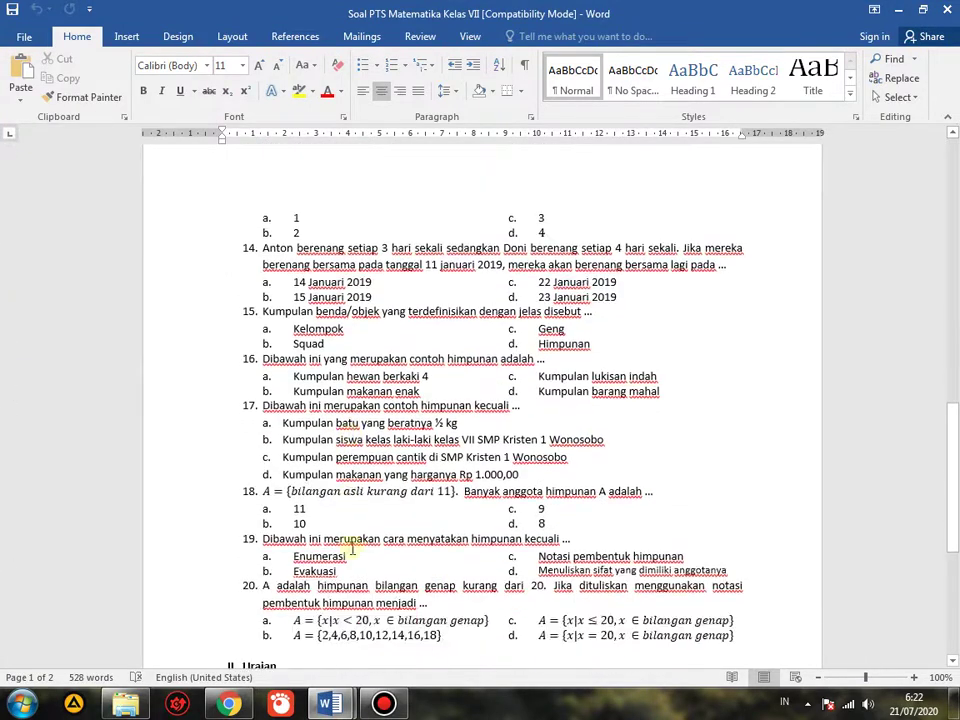
scroll(431, 527, down, 2)
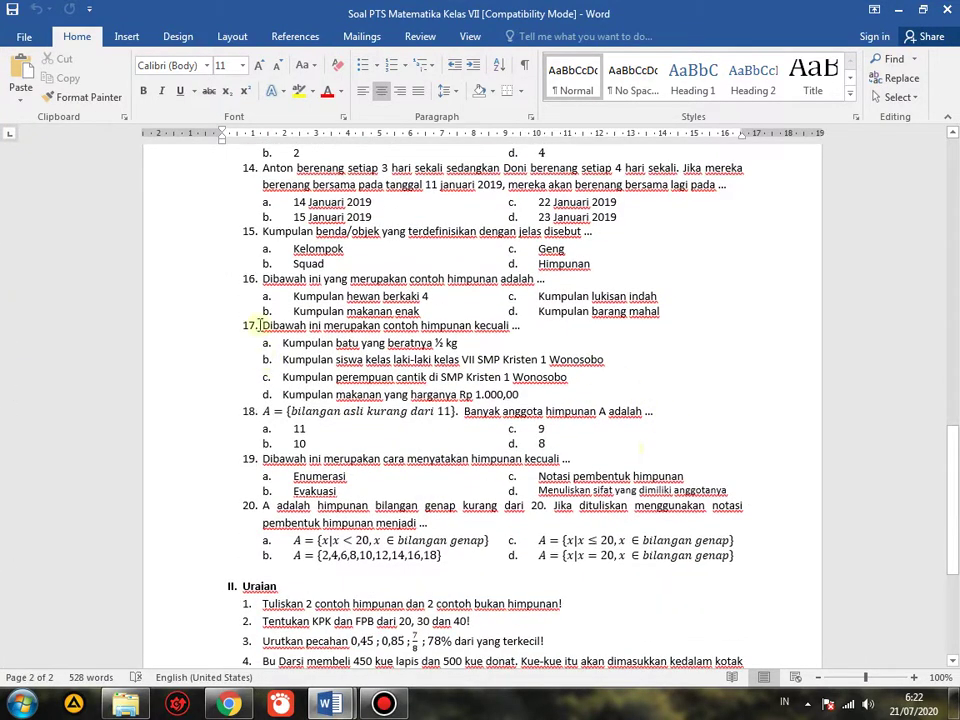
drag(260, 325, 506, 328)
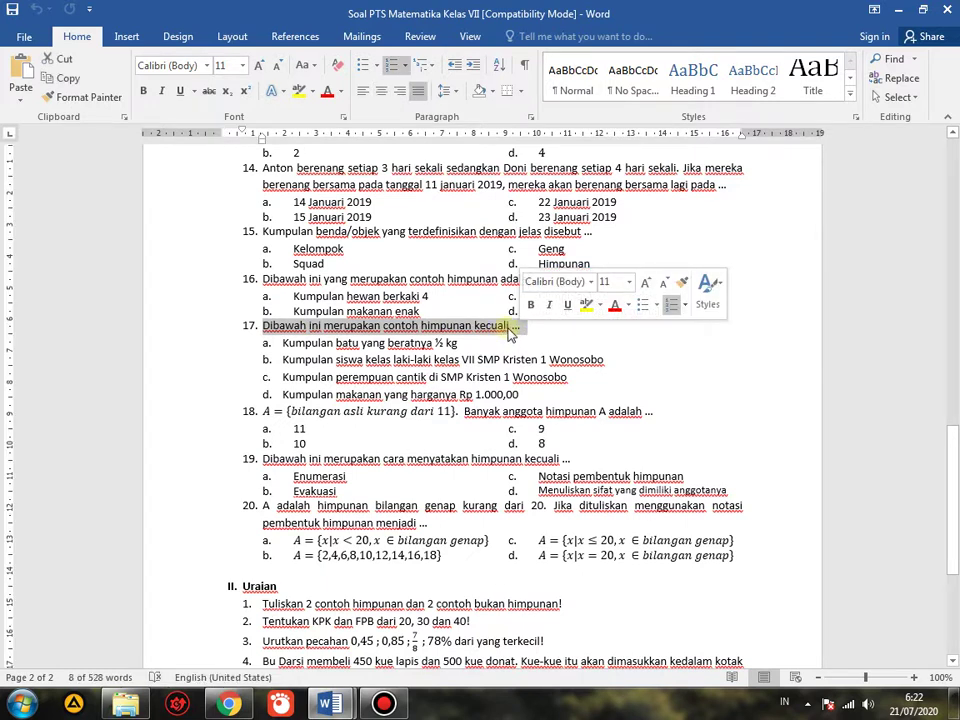
right_click(508, 330)
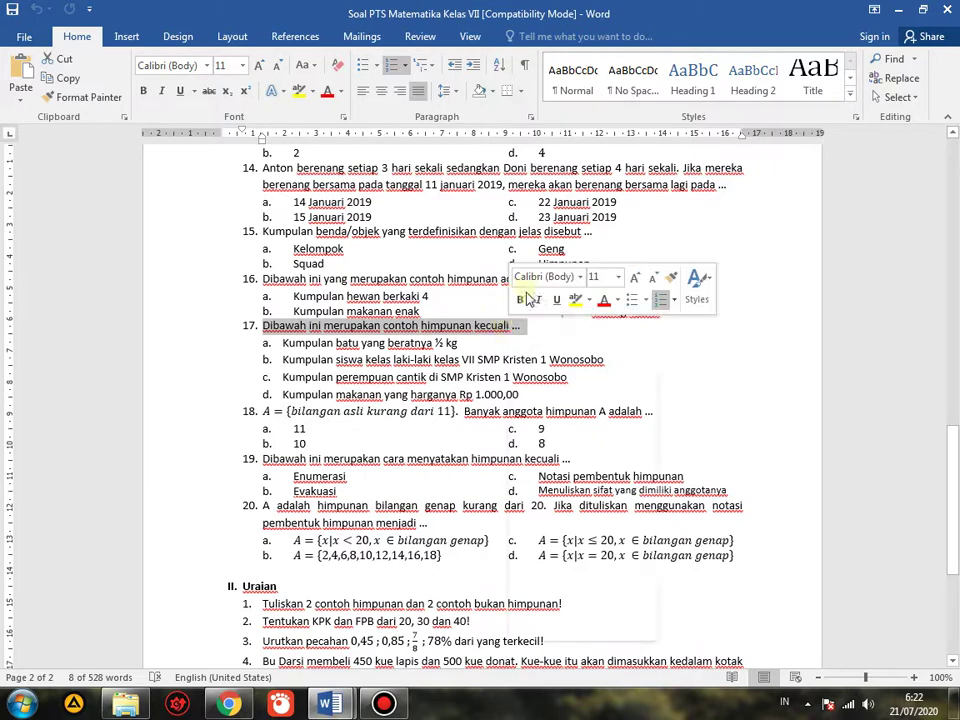
click(545, 362)
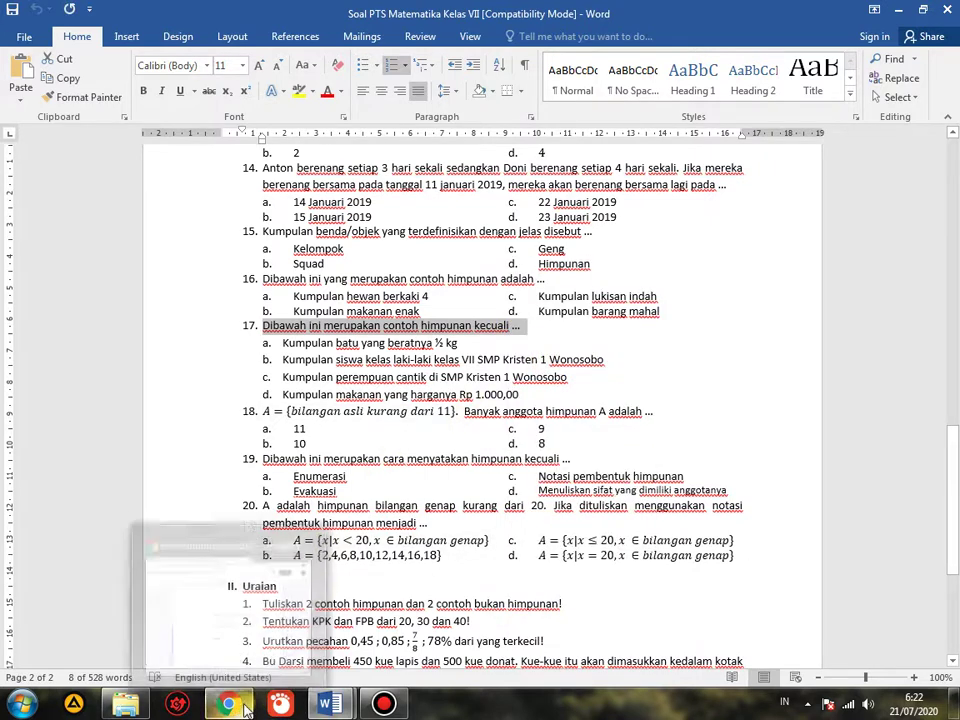
Back in the Google Form, paste the copied text as the new question's title and replace its number with "2."
click(240, 505)
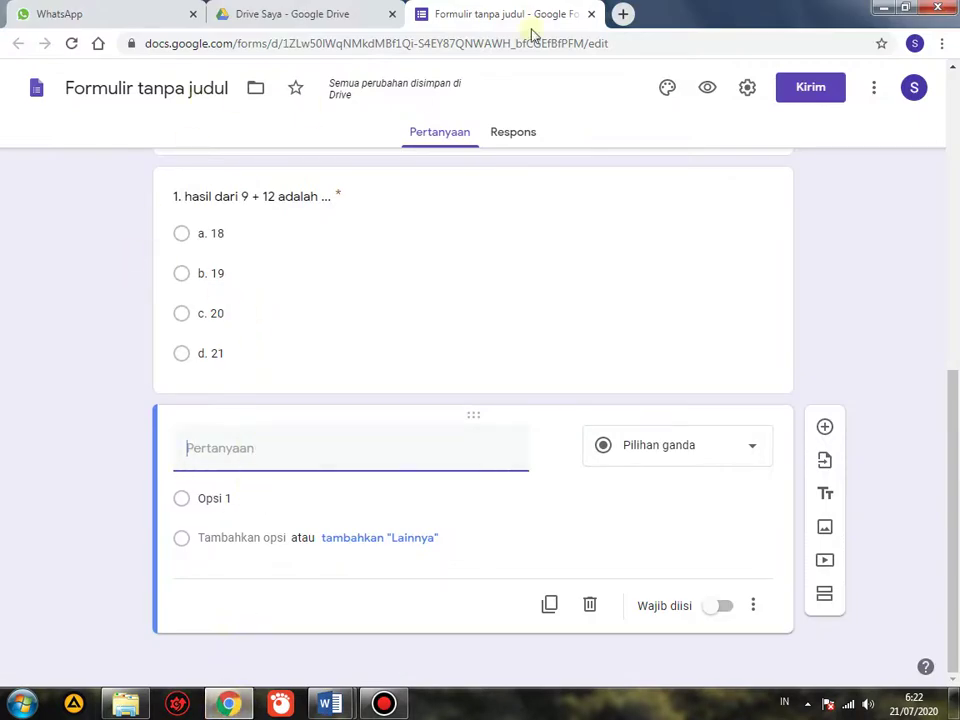
right_click(226, 453)
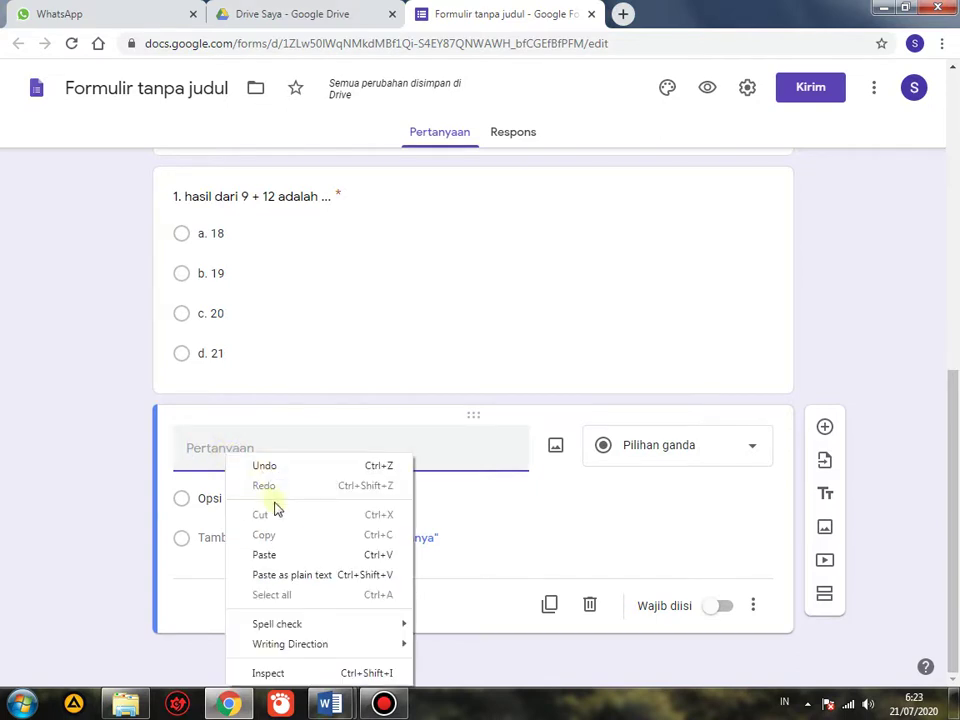
click(284, 556)
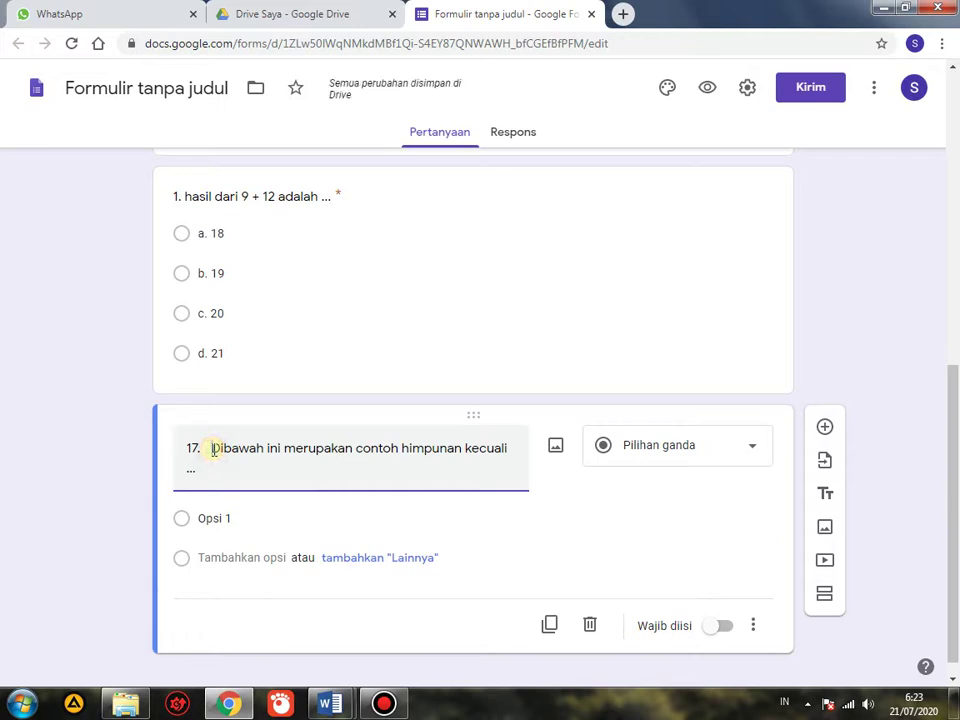
key(BackSpace)
key(BackSpace)
key(BackSpace)
key(BackSpace)
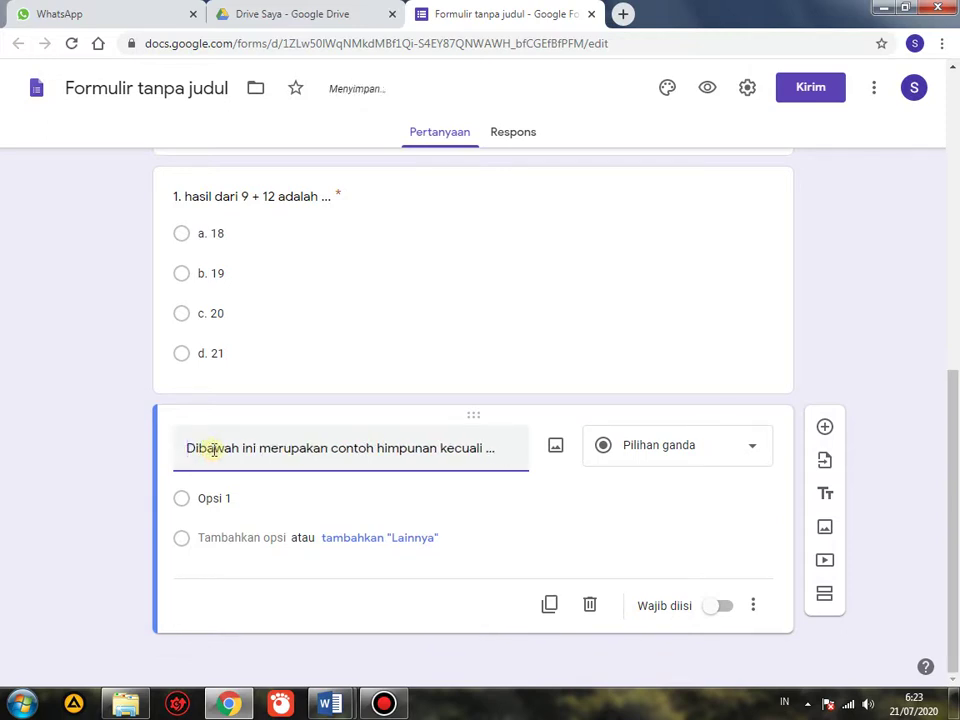
text(2.)
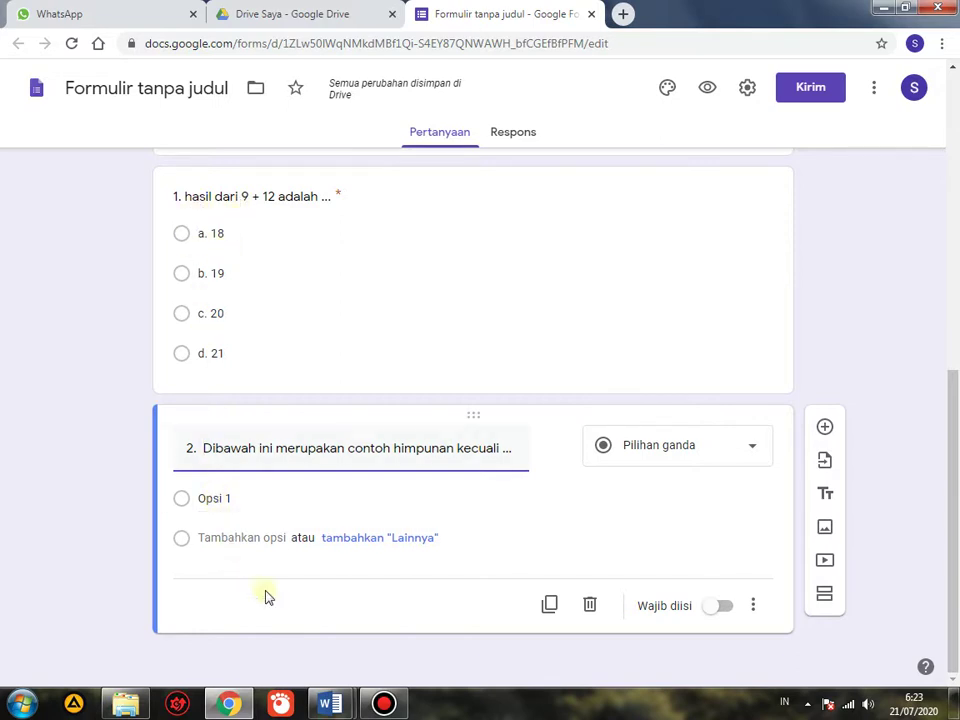
Switch to the Word document "Soal PTS Matematika Kelas VII" and copy all four answer choices of question 17
mouse_move(338, 712)
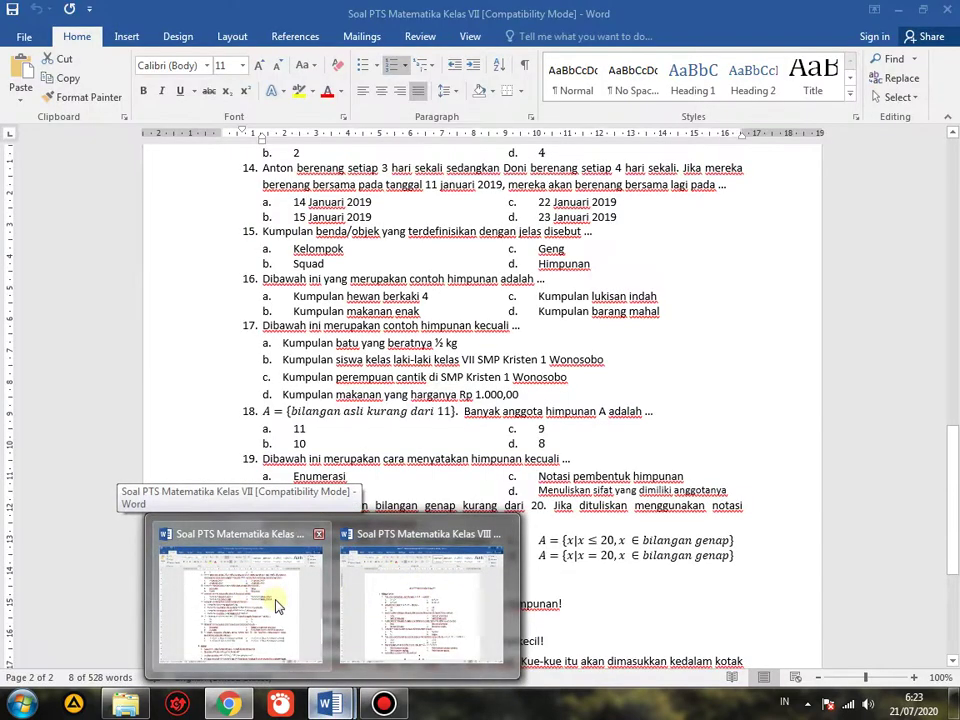
click(276, 600)
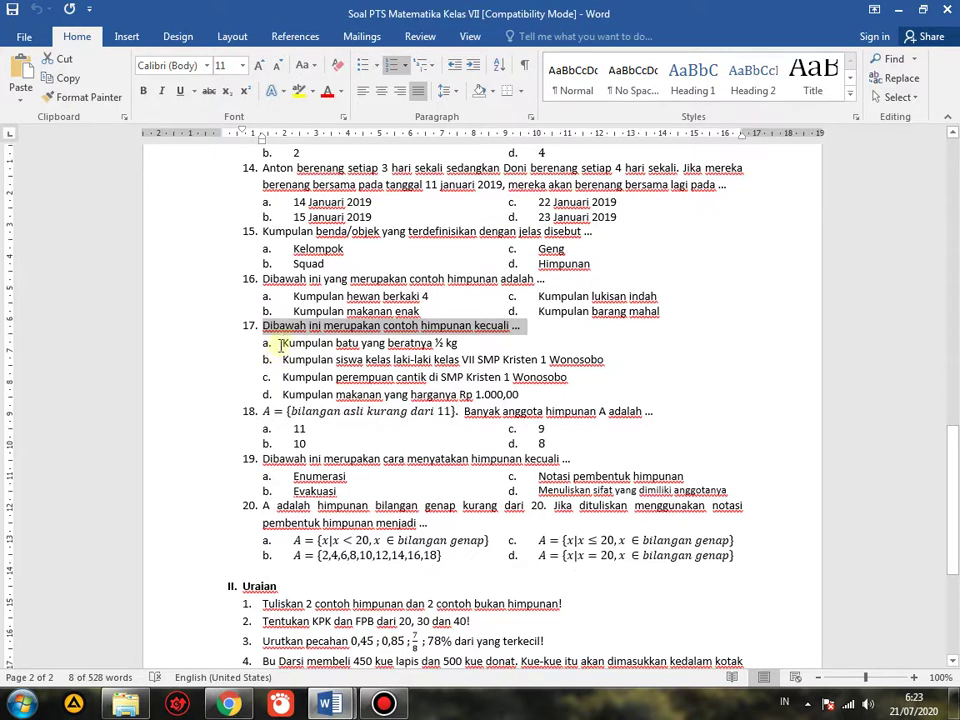
drag(281, 343, 526, 394)
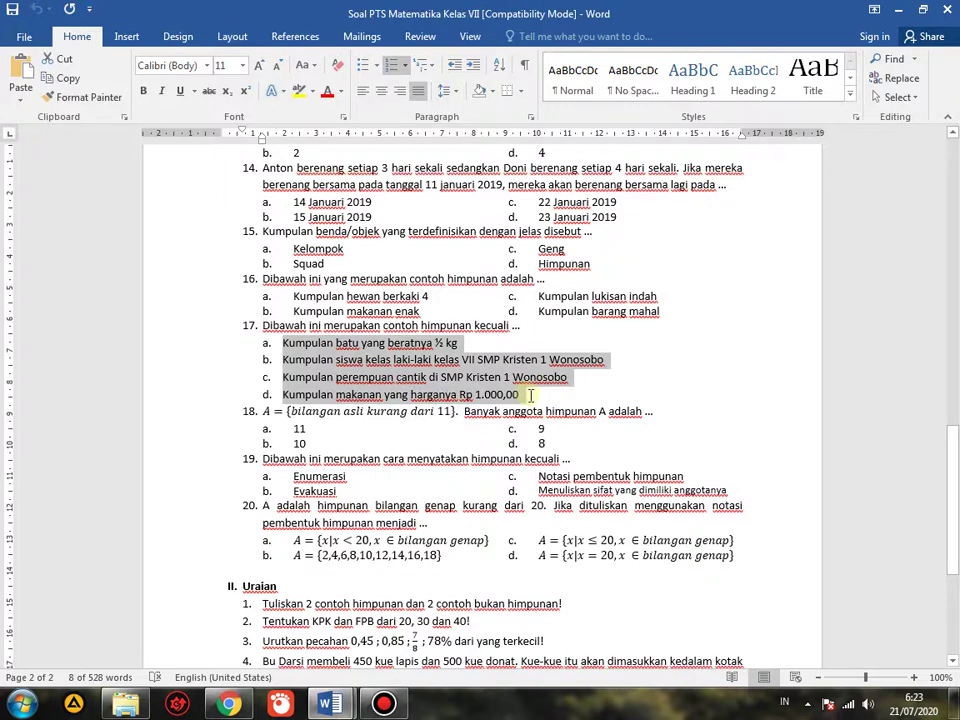
click(524, 394)
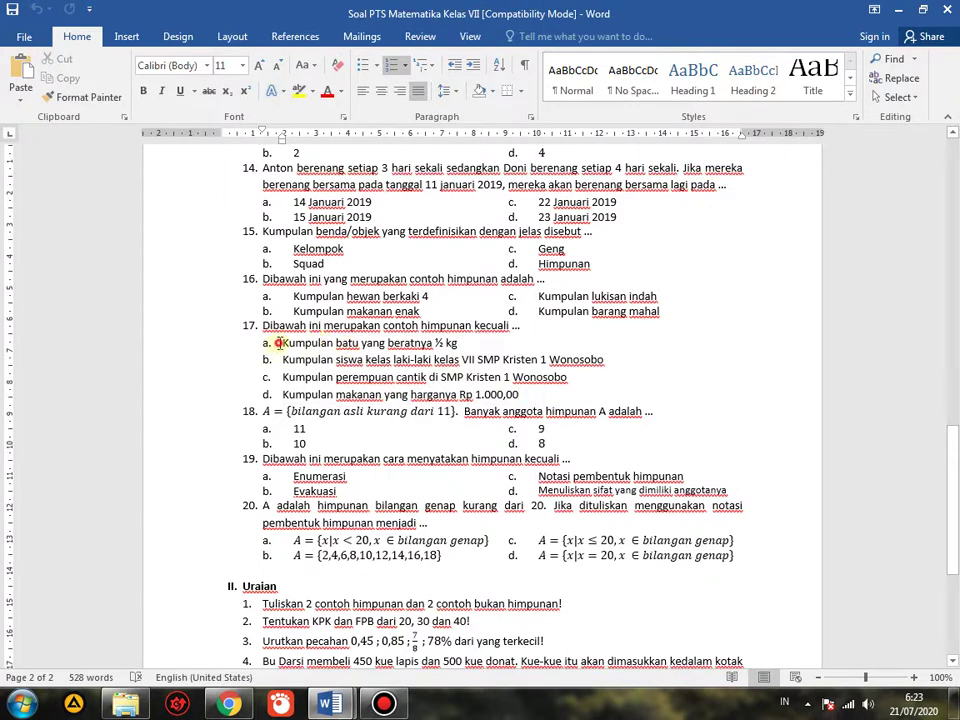
drag(279, 343, 549, 392)
right_click(445, 378)
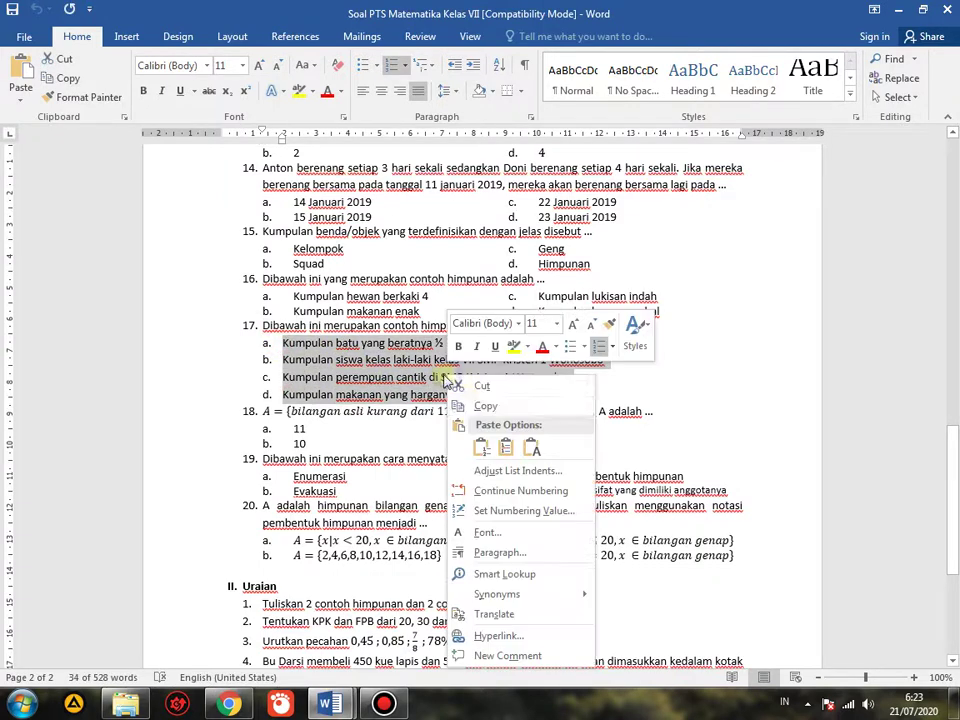
click(485, 408)
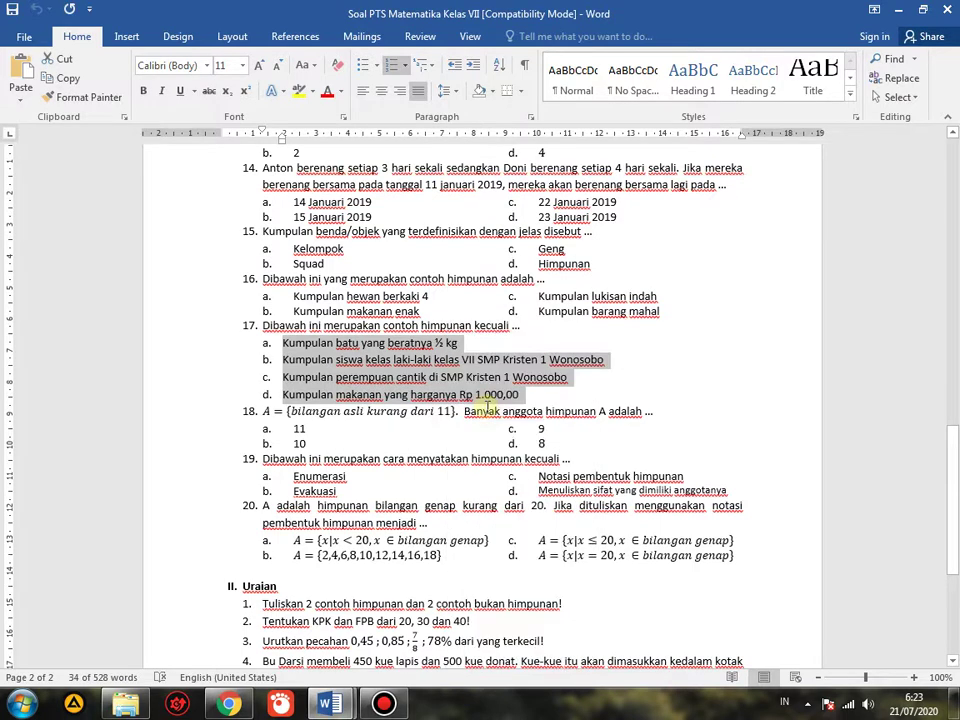
Back in the Google Form, paste the four copied choices as question 2's answer options and make it required (Wajib diisi)
click(229, 704)
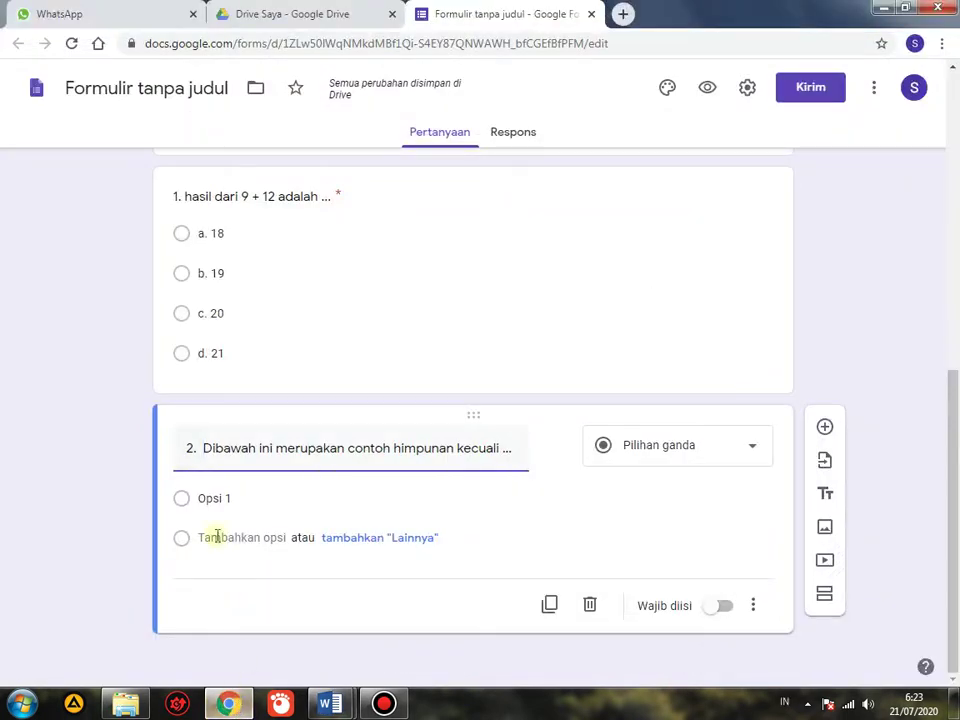
click(225, 467)
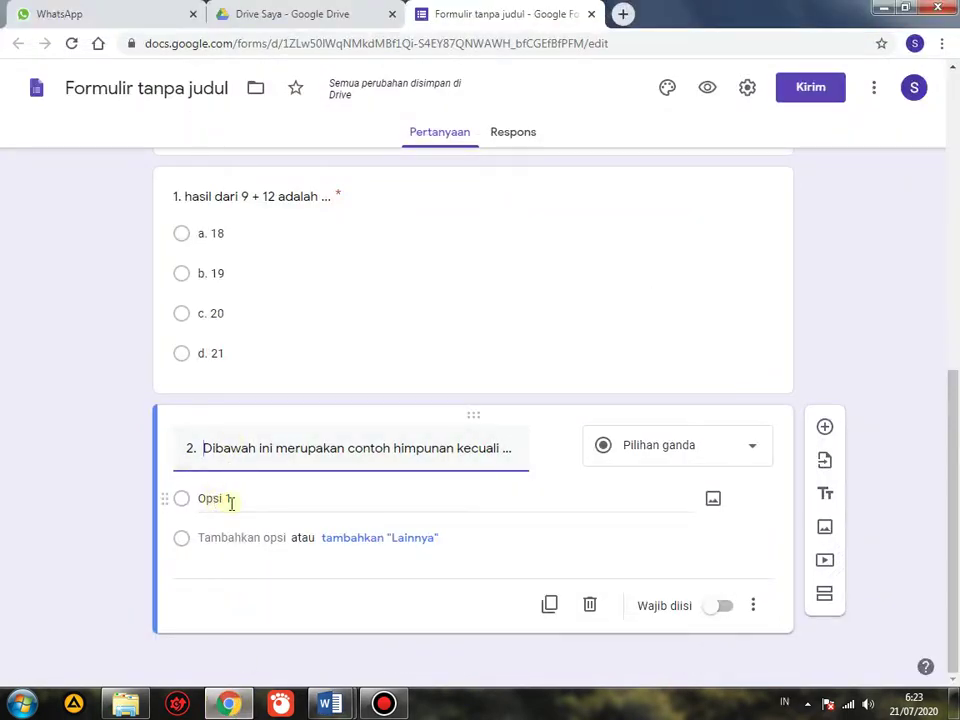
right_click(207, 497)
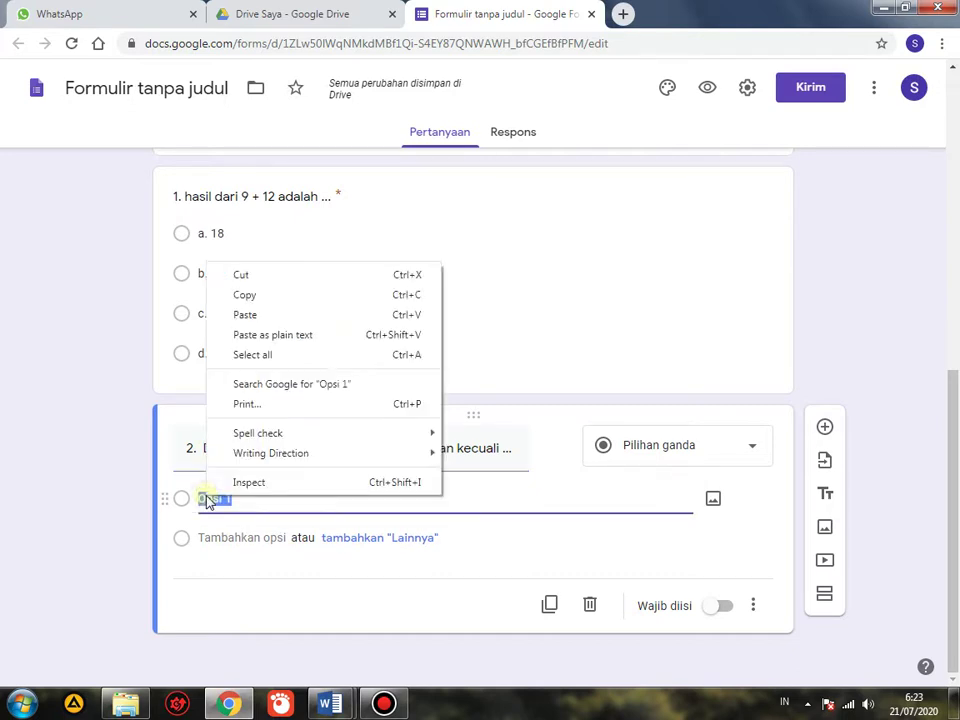
click(255, 316)
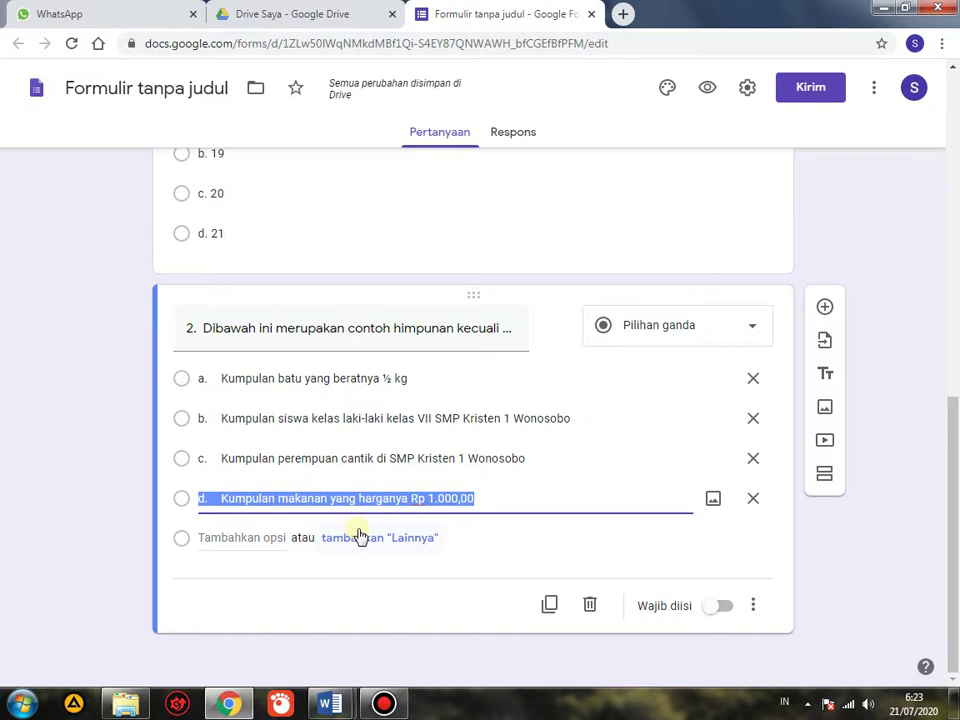
click(365, 595)
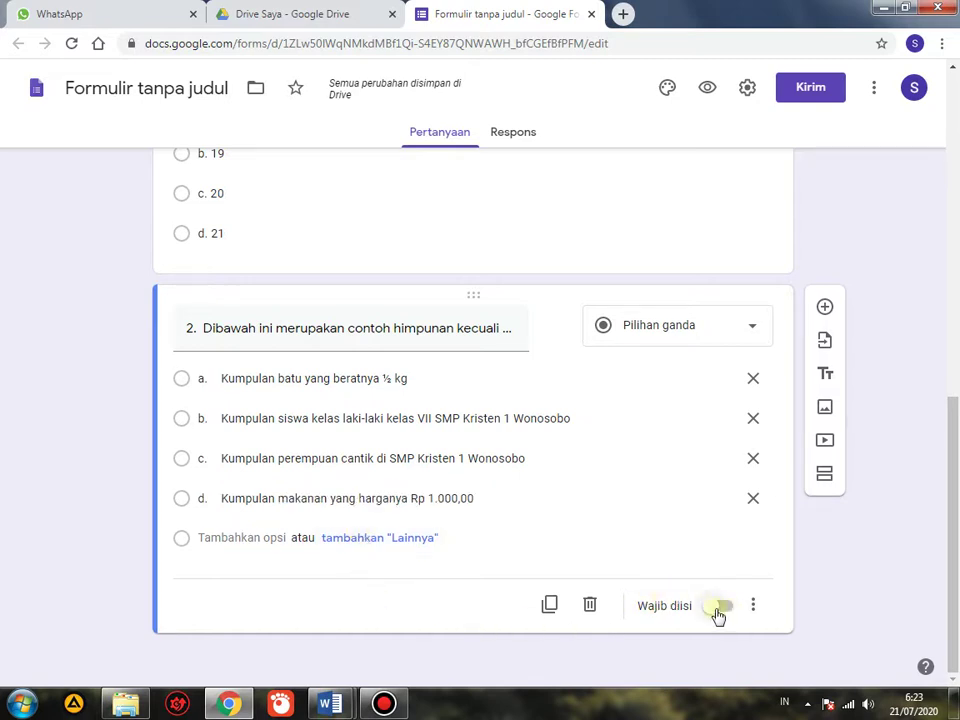
click(720, 607)
Add a question after question 2, then switch to the Word document "Soal PTS Matematika Kelas VIII WSB" and show question 8's ball pattern
click(825, 310)
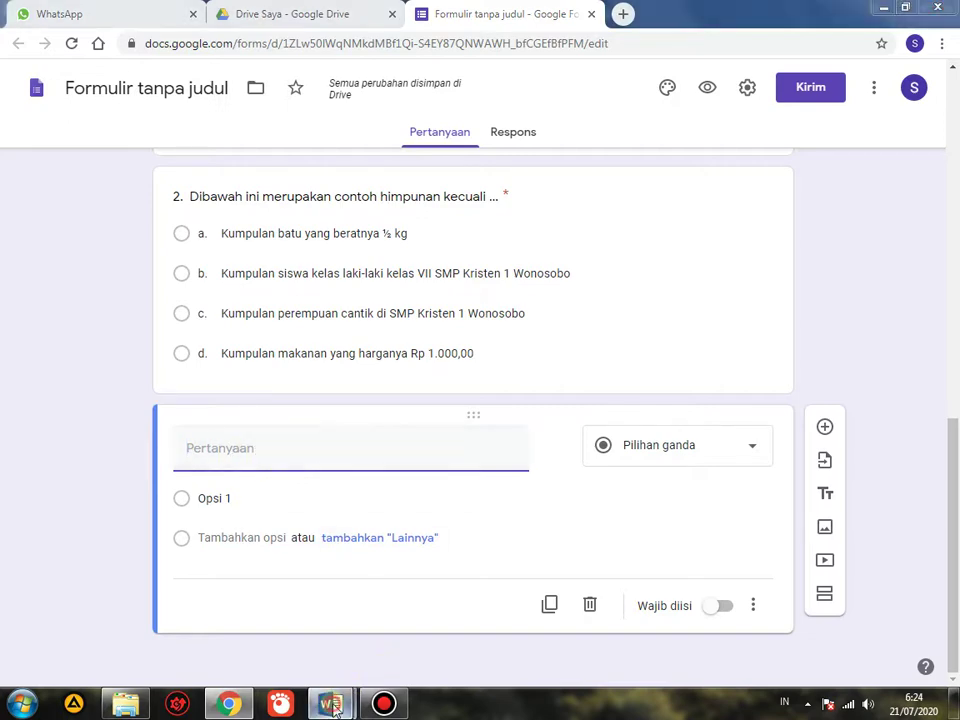
mouse_move(329, 703)
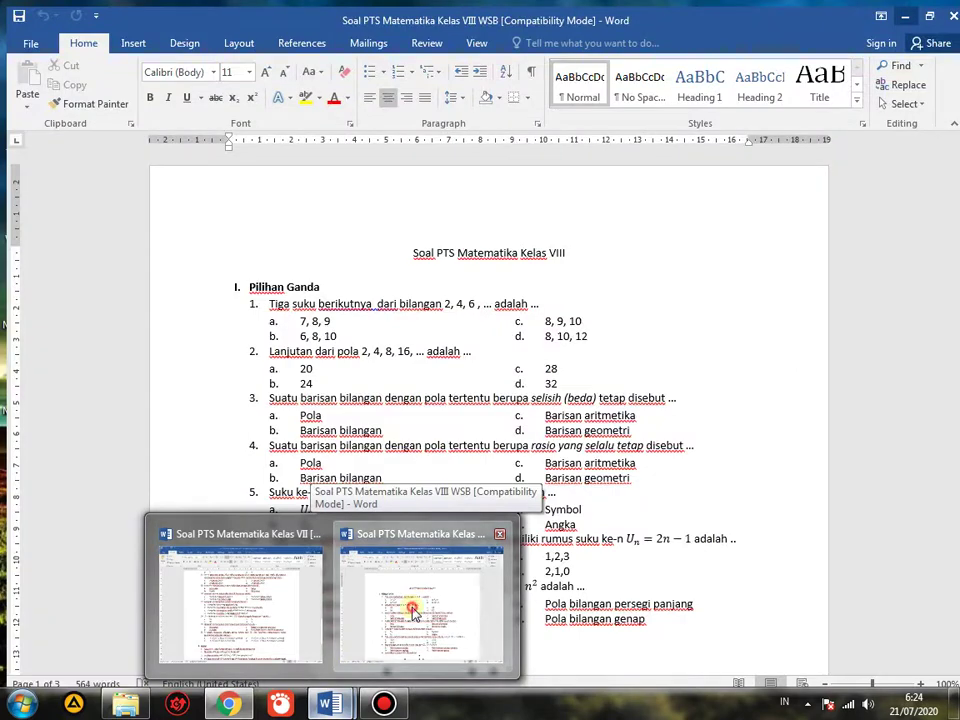
click(414, 611)
scroll(412, 568, down, 5)
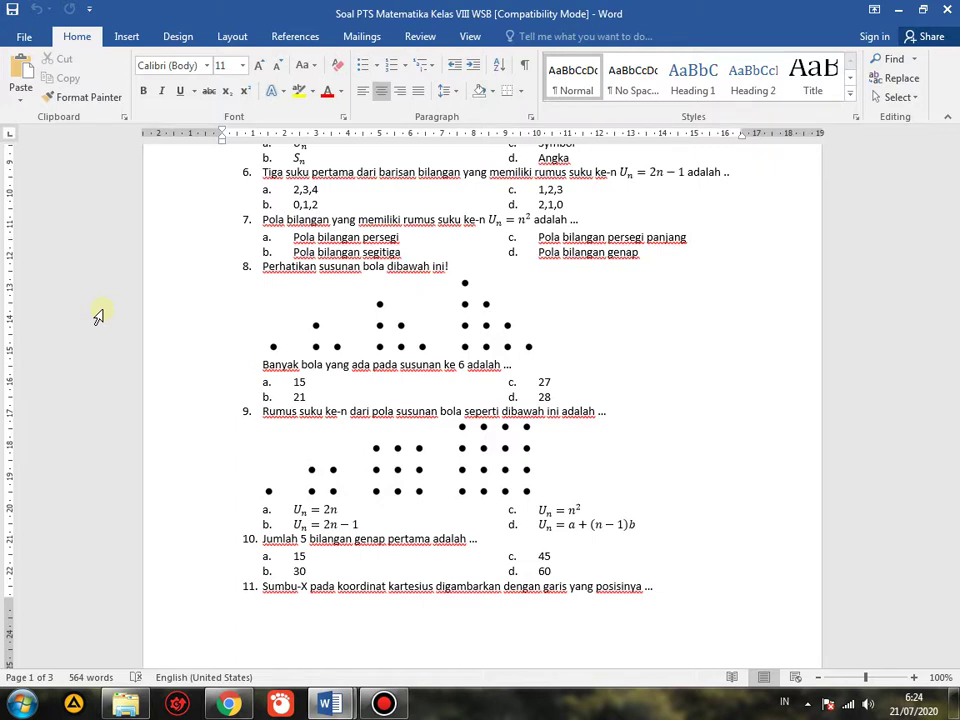
Open Paint and paste the screenshot of the Word page onto the canvas
click(20, 702)
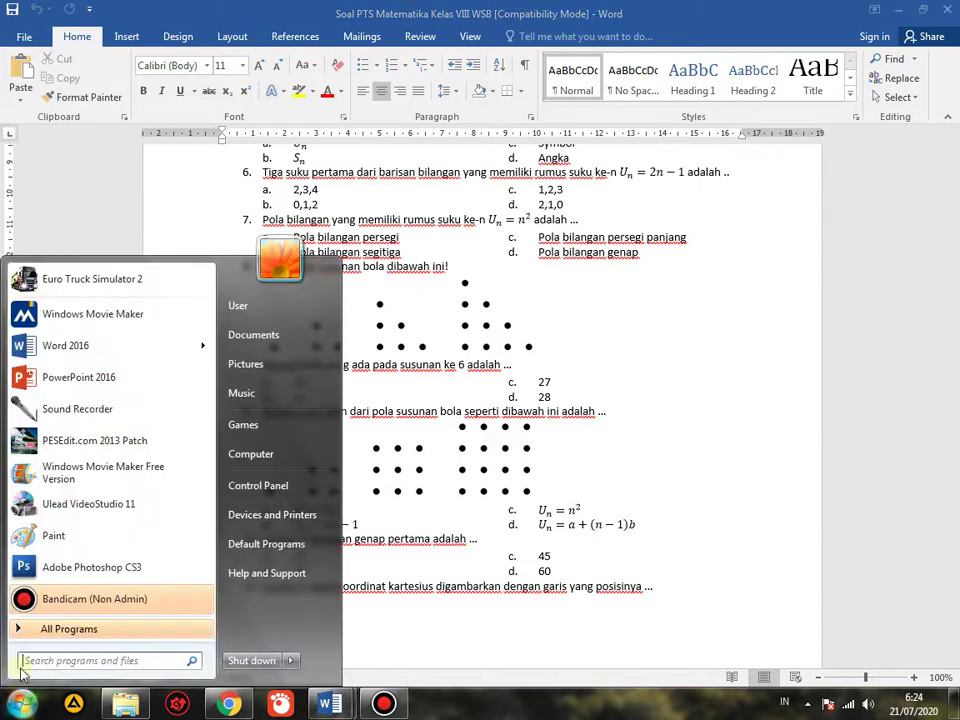
click(95, 536)
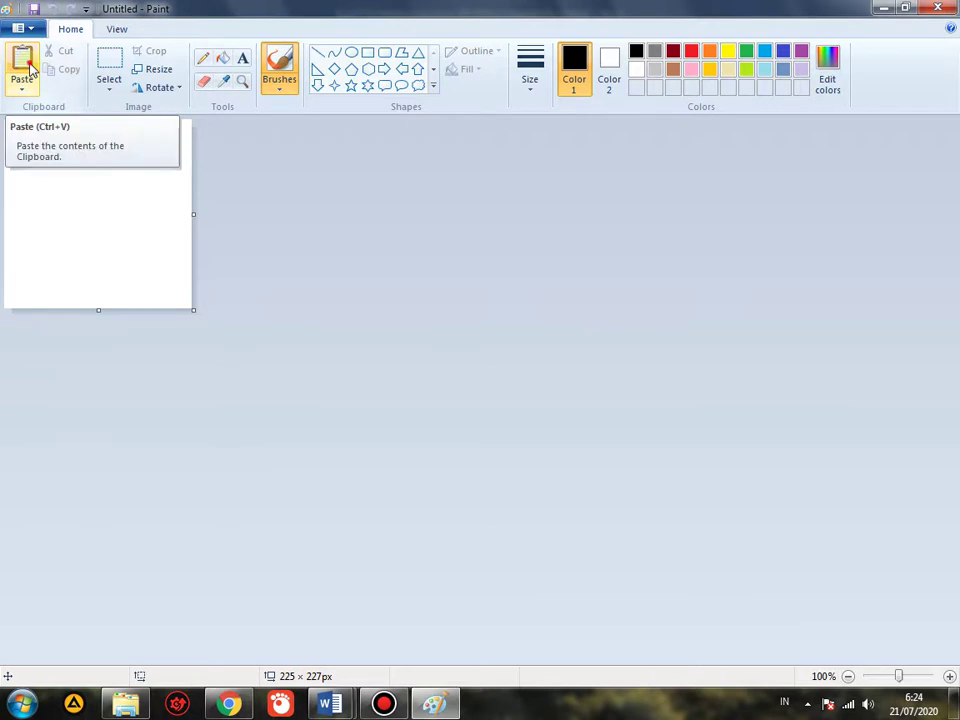
click(24, 68)
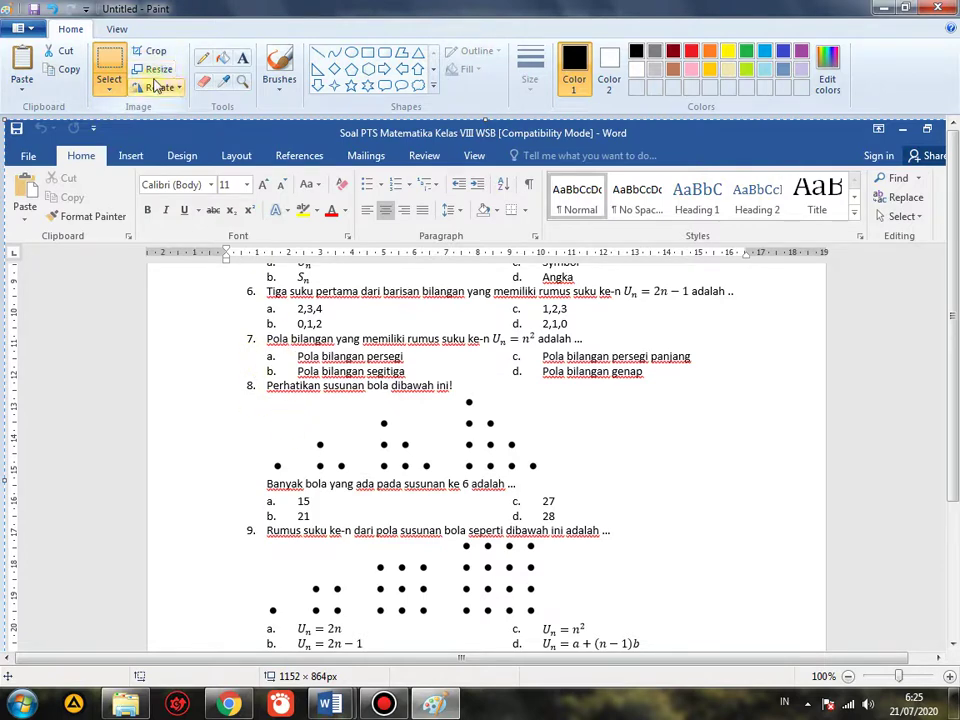
Crop the screenshot to question 8's ball pattern and the line "Banyak bola yang ada pada susunan ke 6 adalah ...", about 348 × 123 px
click(112, 64)
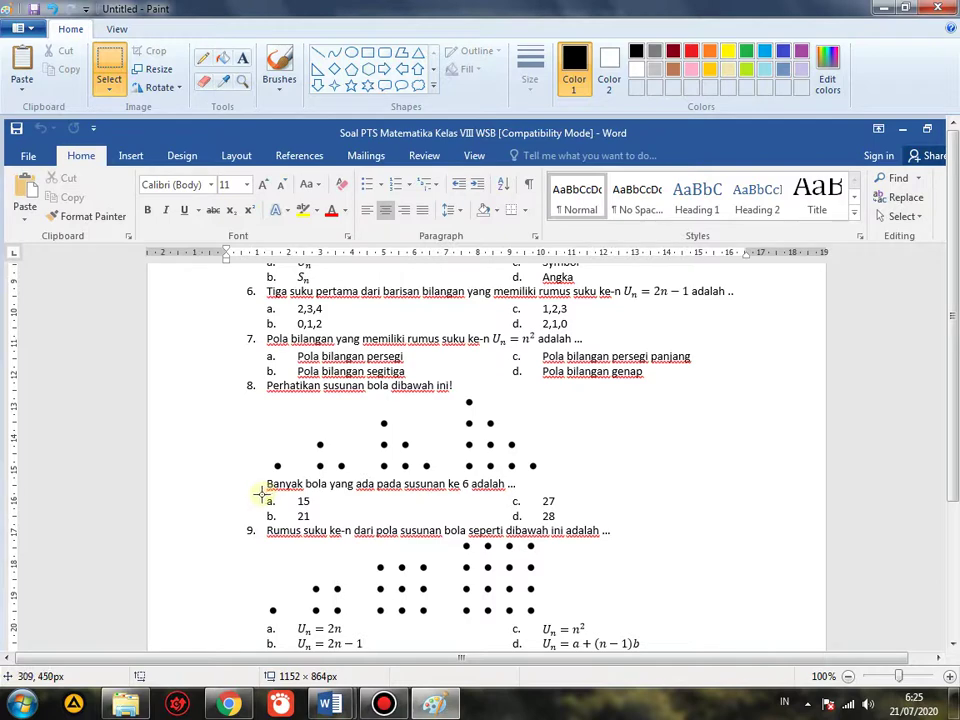
mouse_move(260, 492)
mouse_down()
mouse_move(328, 451)
mouse_move(538, 408)
mouse_move(550, 393)
mouse_up()
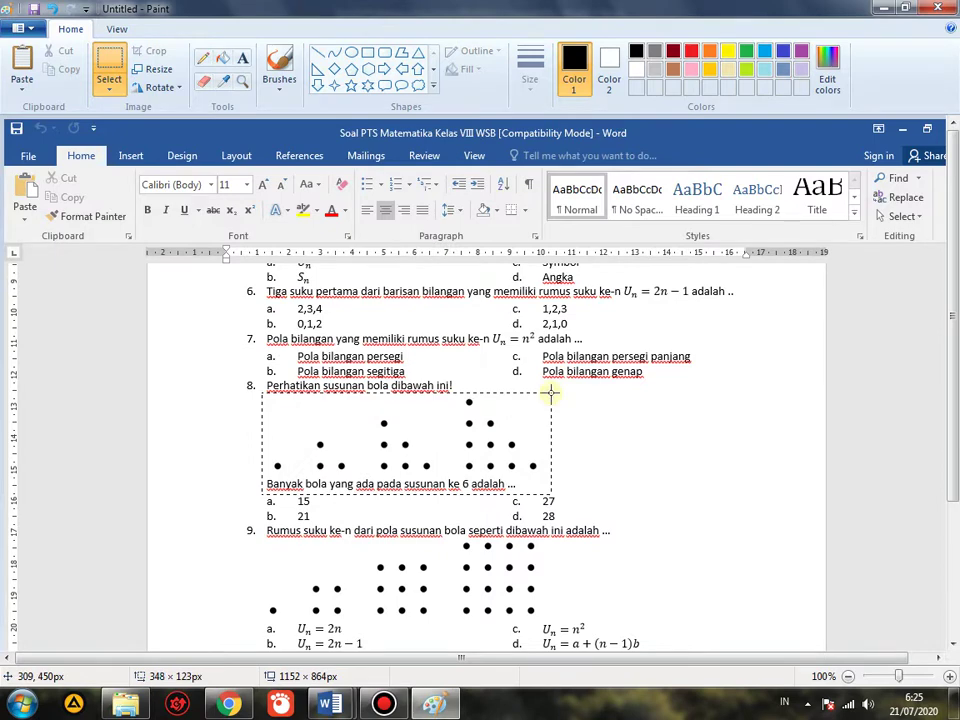
drag(550, 393, 550, 393)
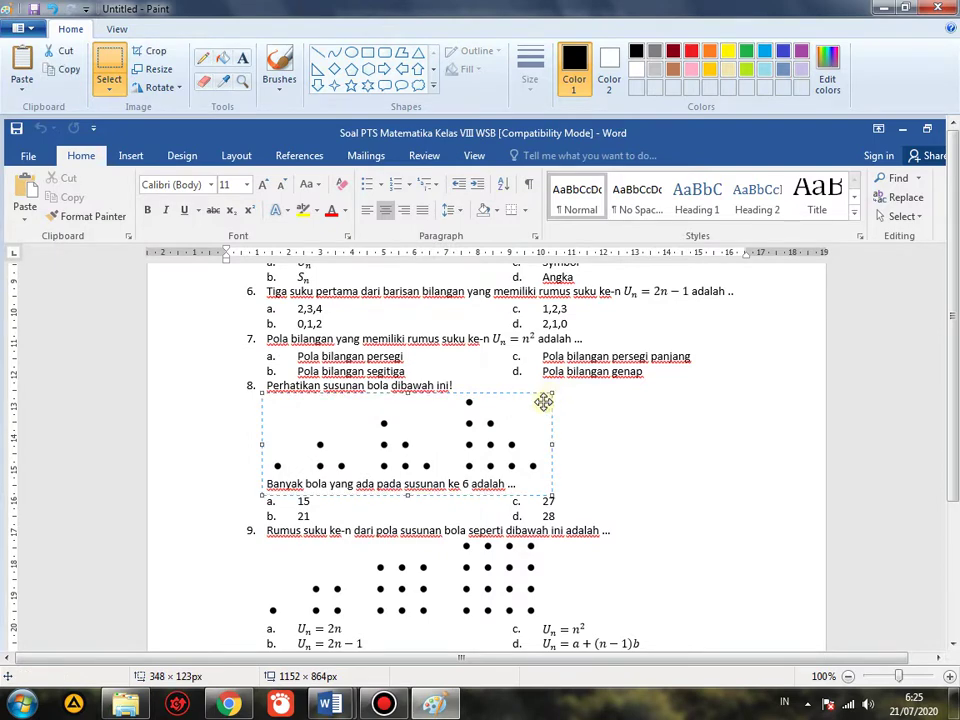
click(147, 52)
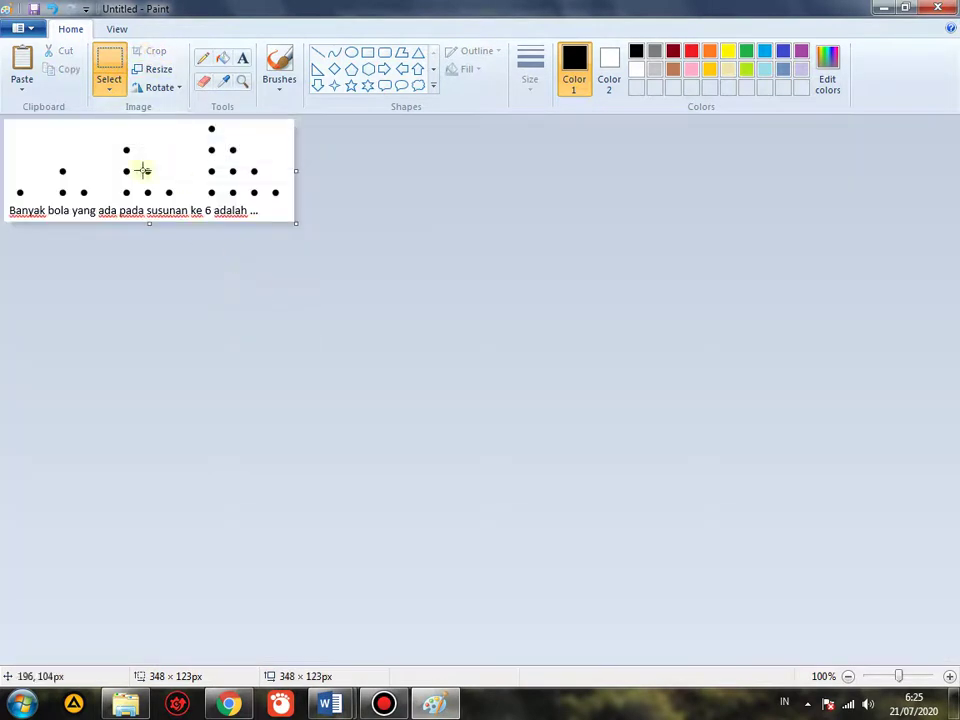
Save the cropped image as a PNG named "soal nomor 3" in the Pictures library
click(33, 8)
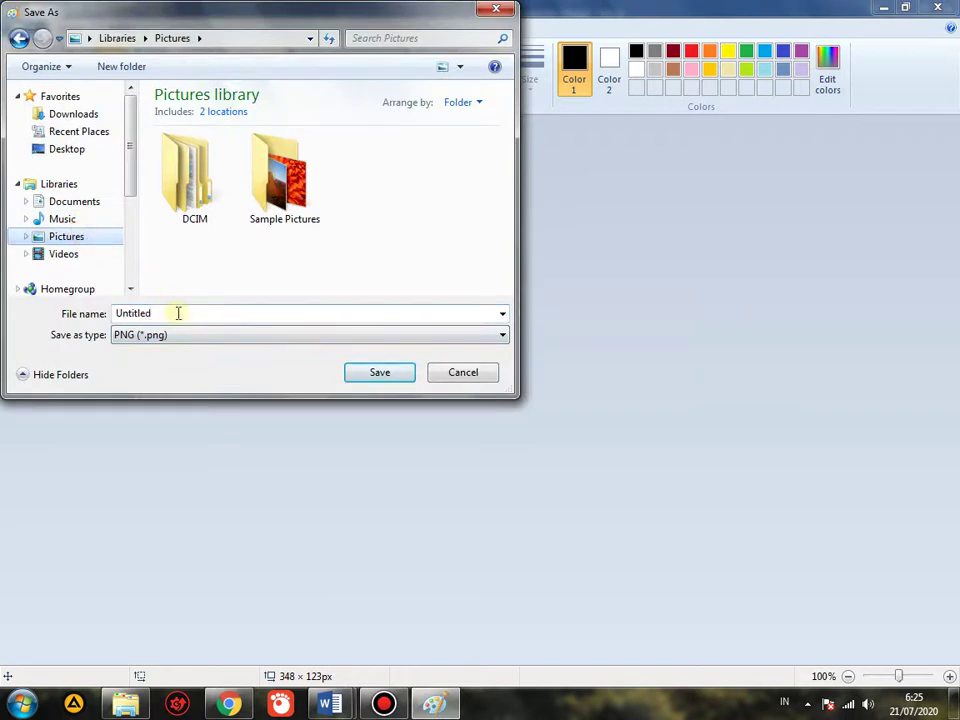
text(soal nomor 3)
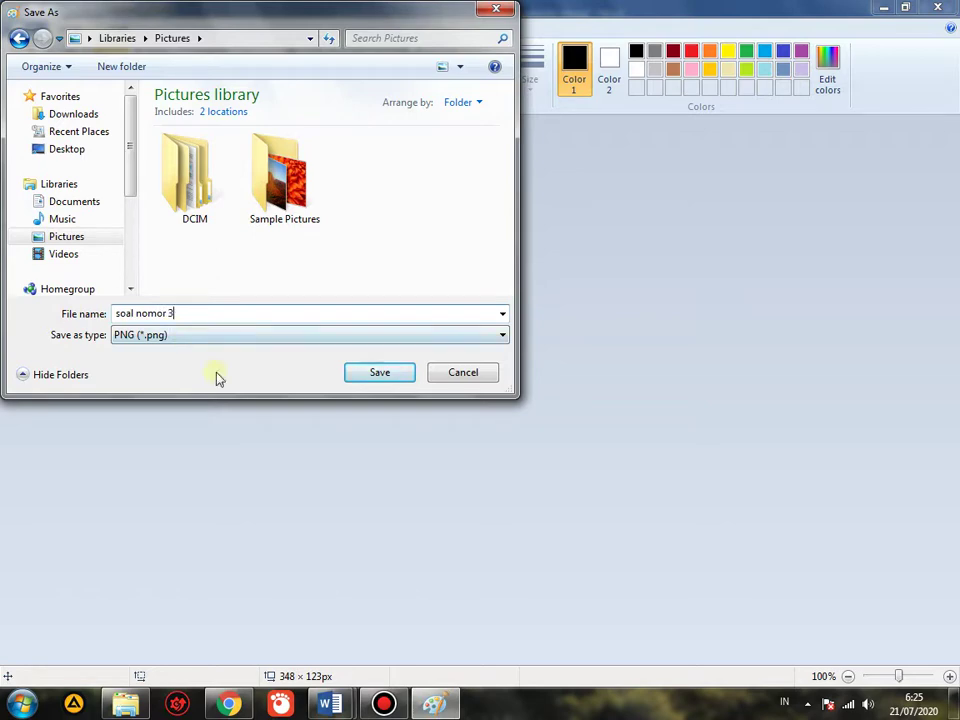
click(362, 378)
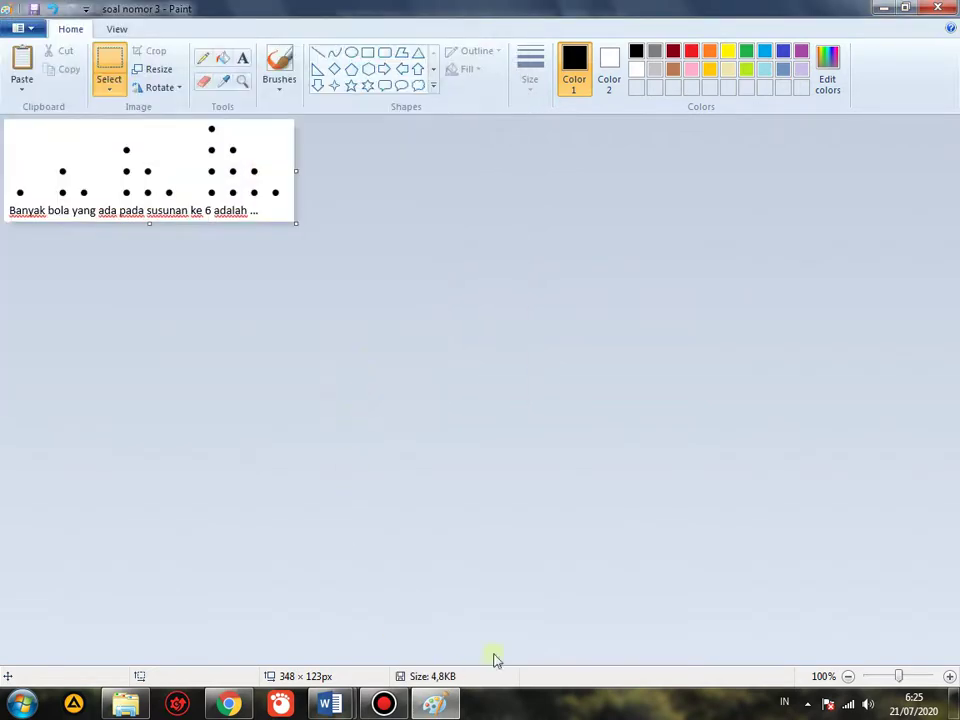
Switch to the Google Form in Chrome and insert the uploaded image "soal nomor 3" into the empty question after question 2
click(230, 705)
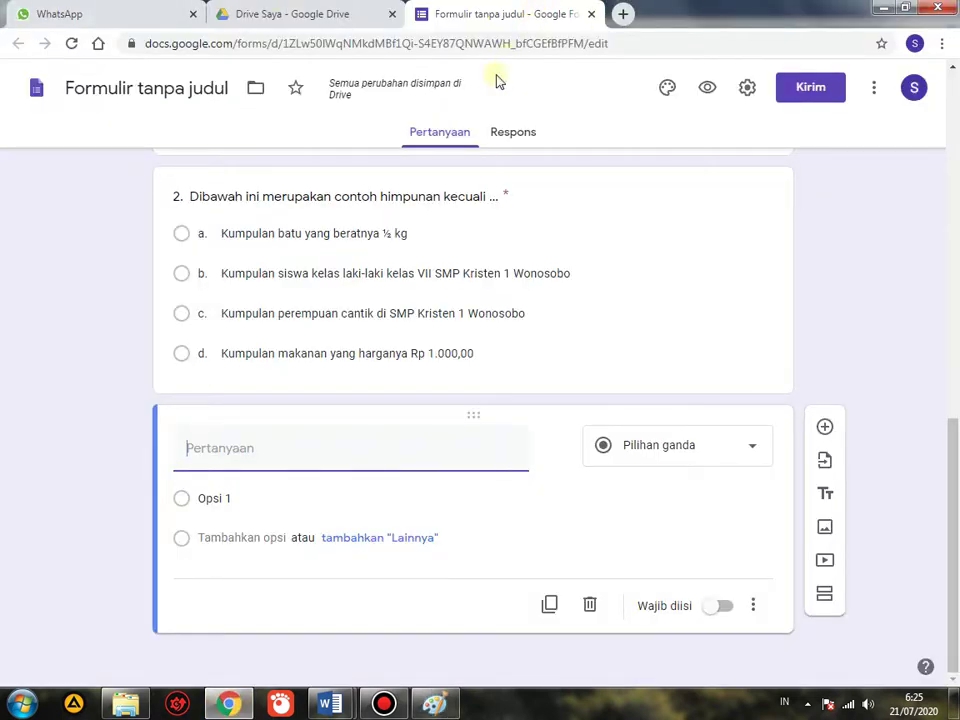
mouse_move(216, 466)
click(558, 454)
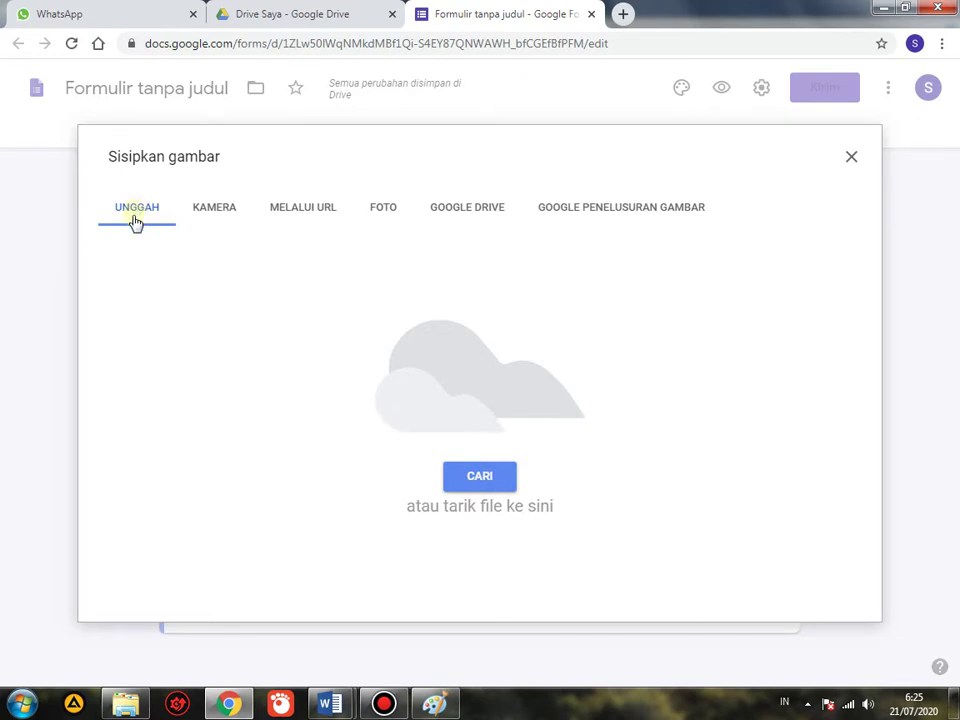
click(487, 477)
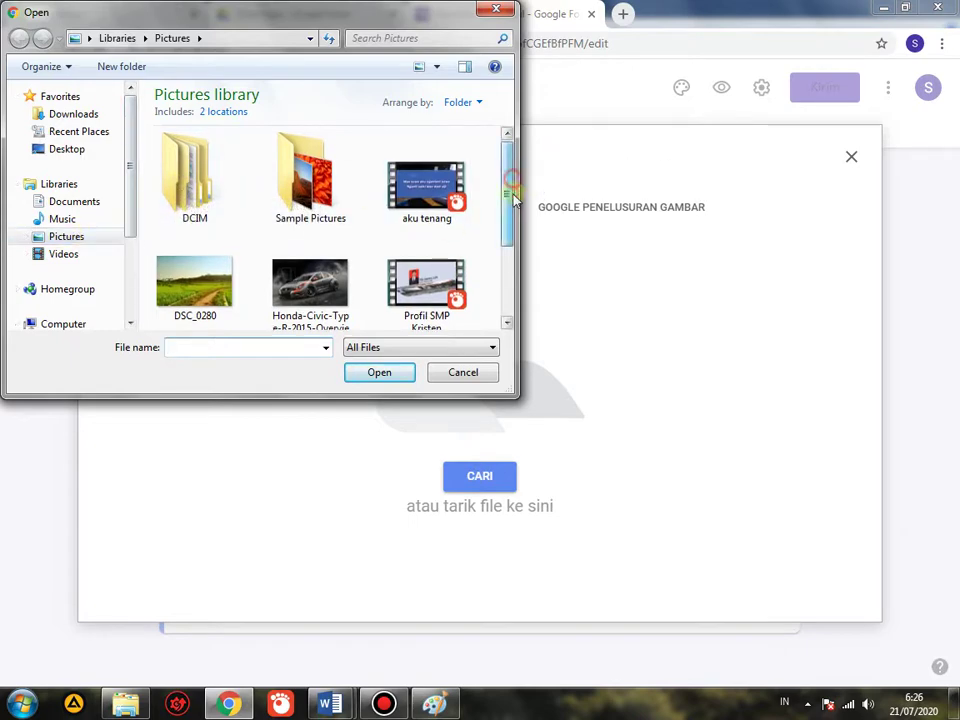
drag(508, 182, 498, 308)
click(184, 303)
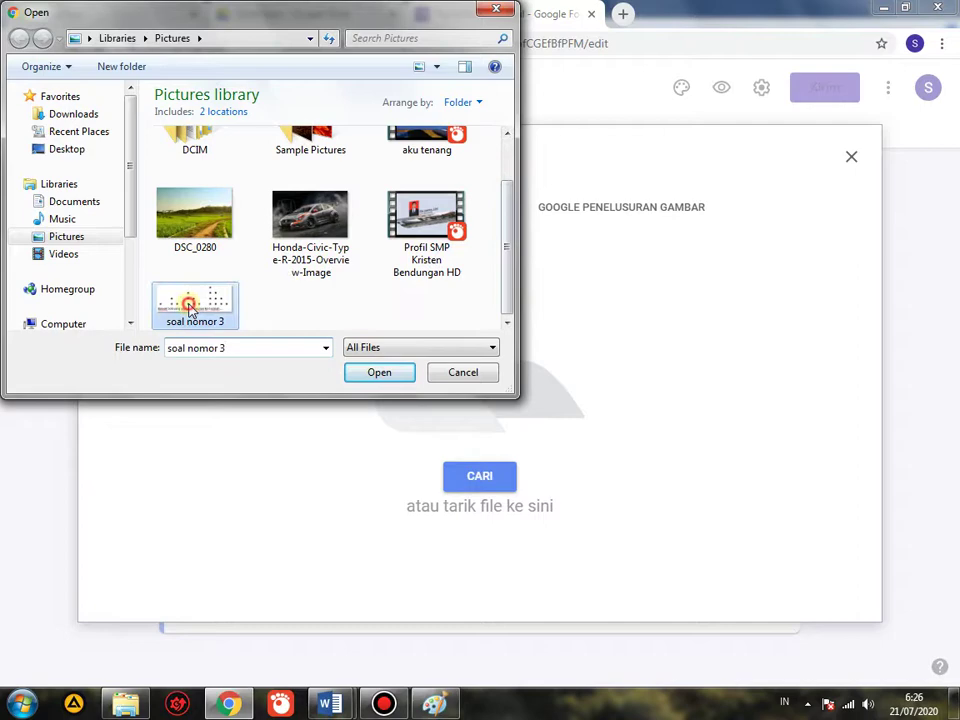
click(372, 372)
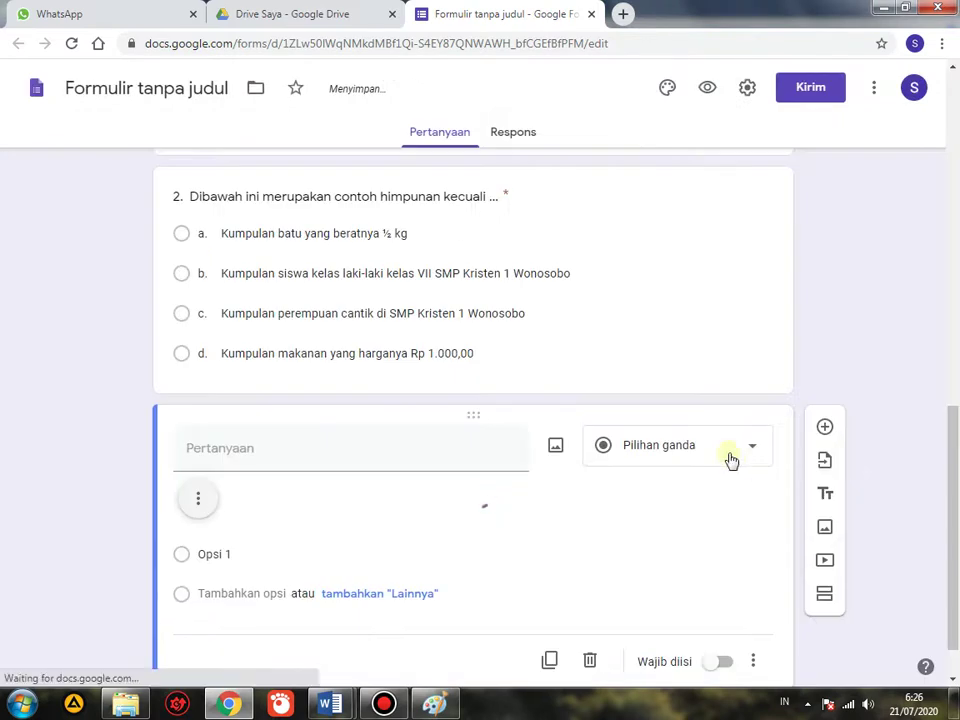
Enter "3. Perhatikan gambar dibawah ini!" as the text of the image question
click(280, 451)
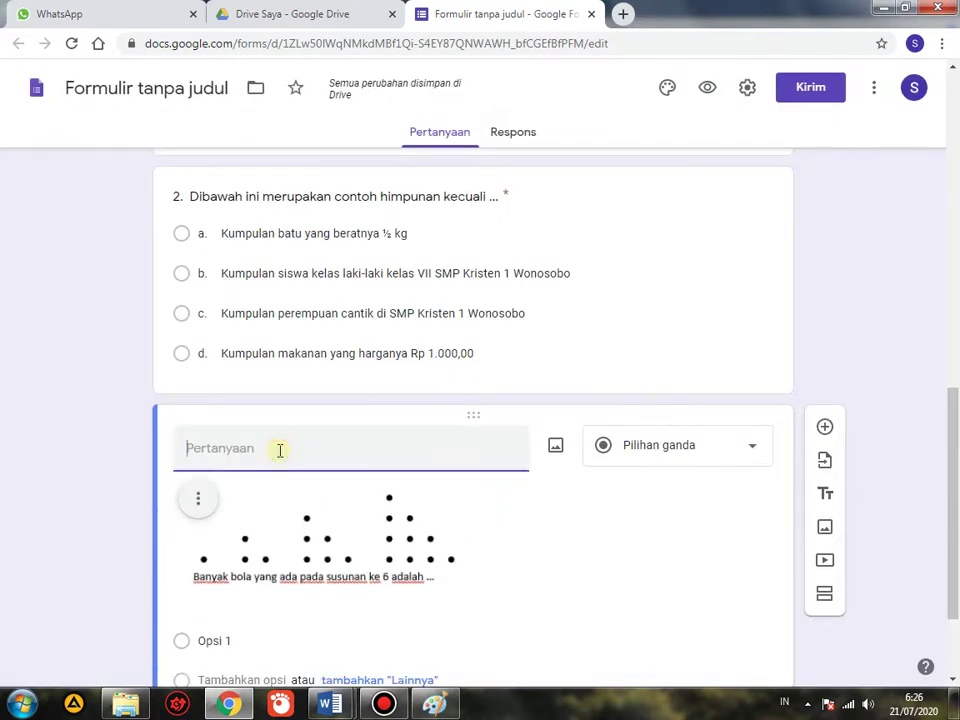
text(3. Perhatikan gambar)
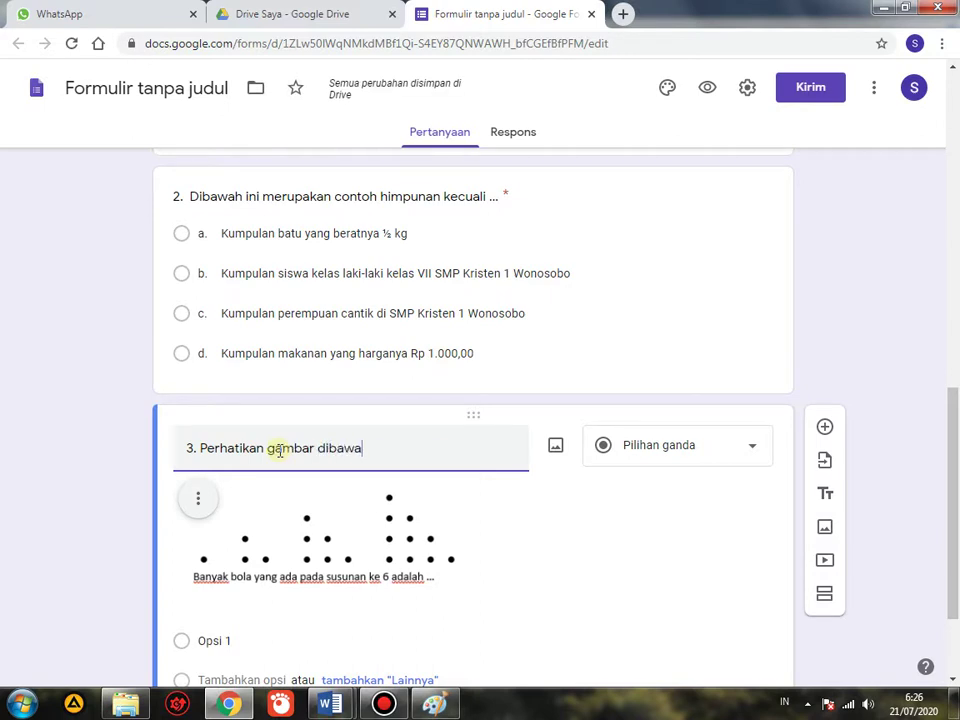
text(dibawah ini!)
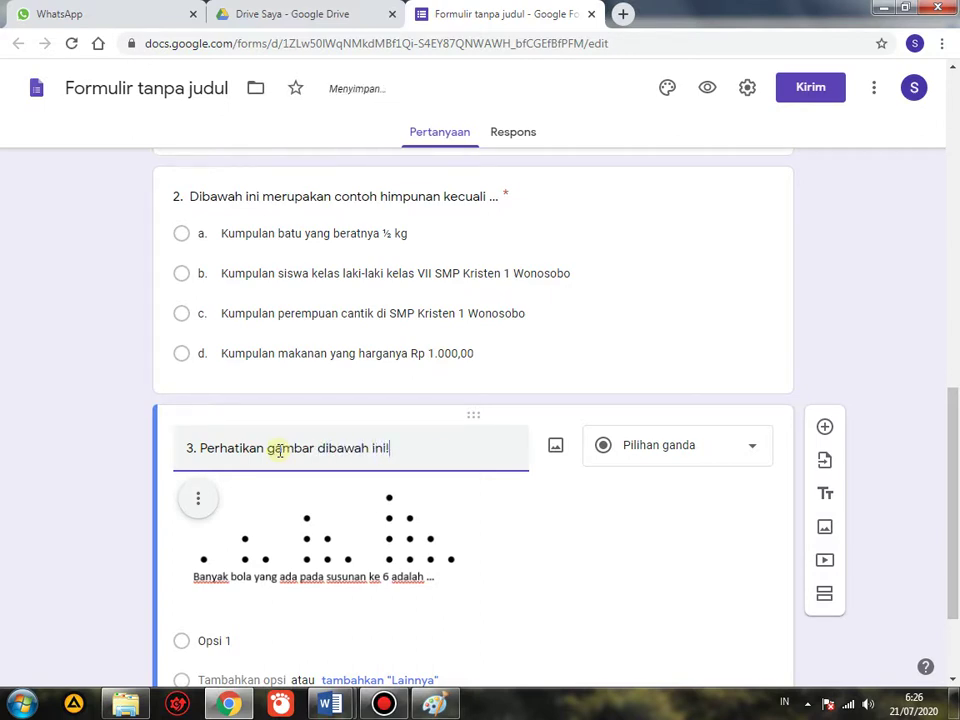
scroll(375, 439, down, 2)
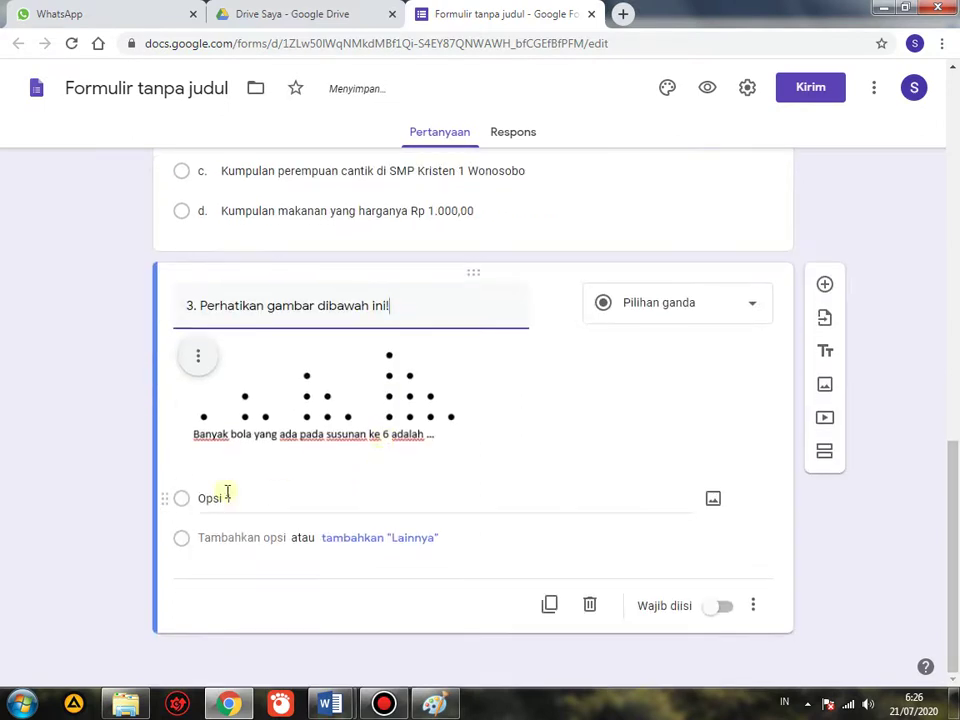
Switch to the Word document "Soal PTS Matematika Kelas VIII WSB" and copy question 8's answer choices
click(338, 706)
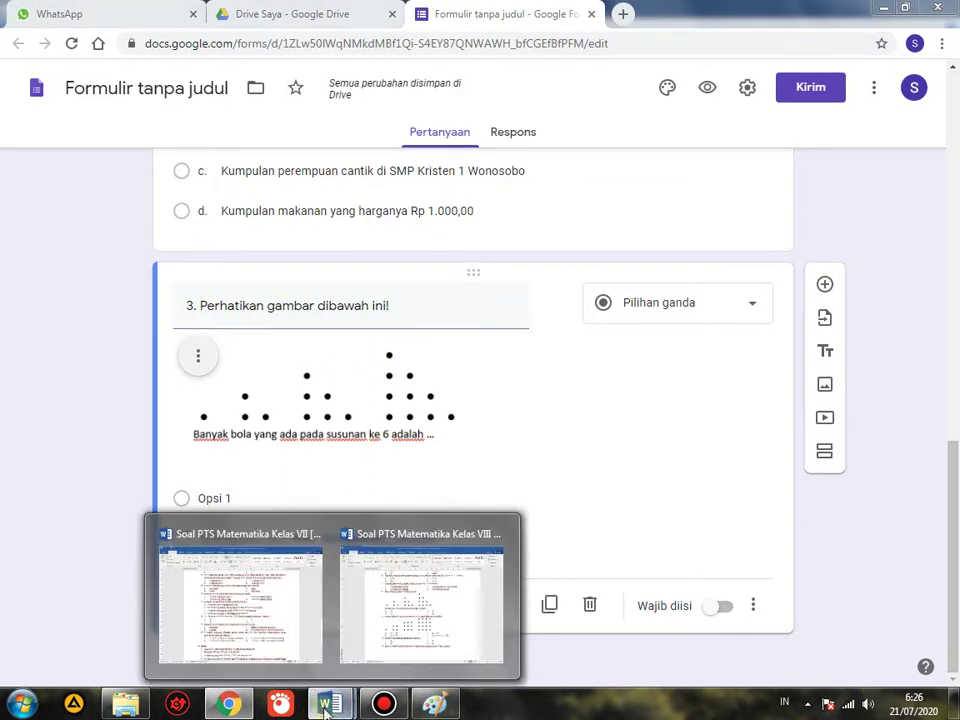
click(25, 457)
click(326, 708)
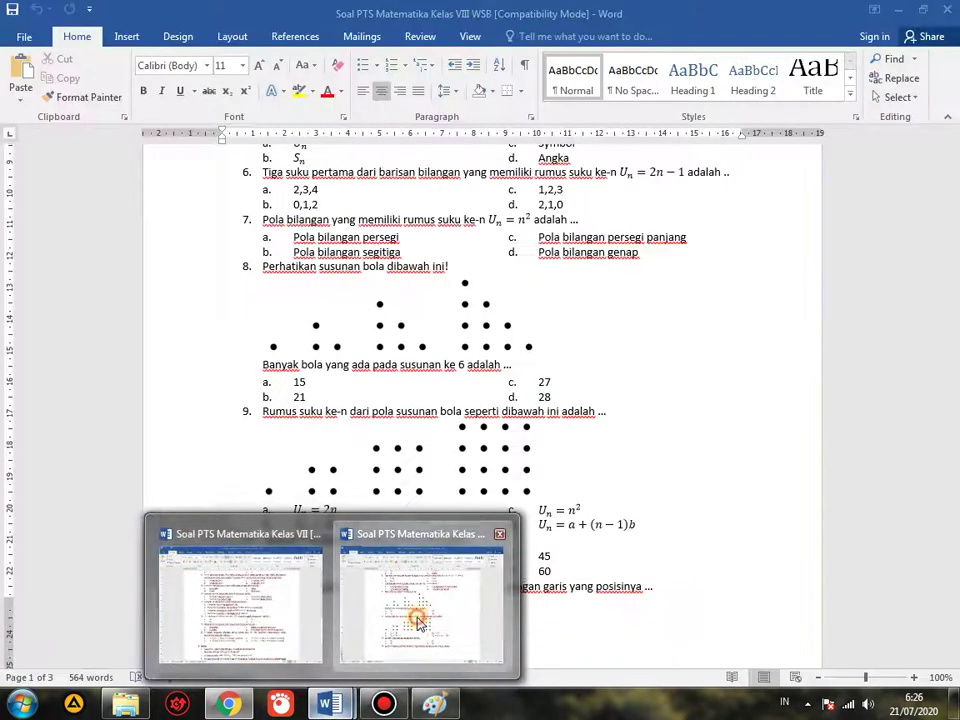
click(418, 628)
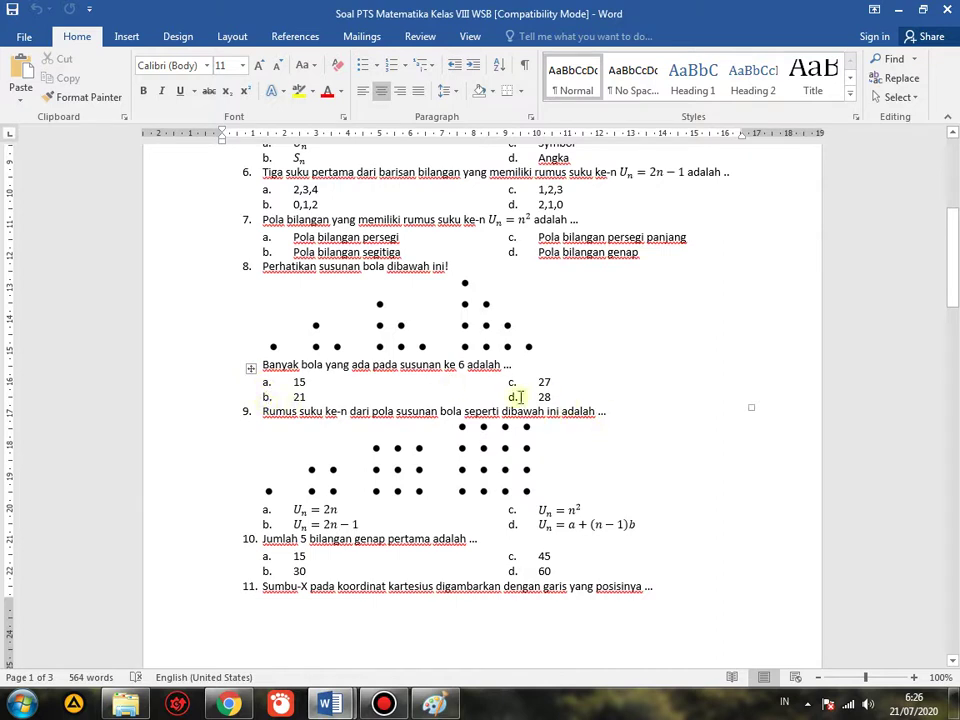
click(260, 382)
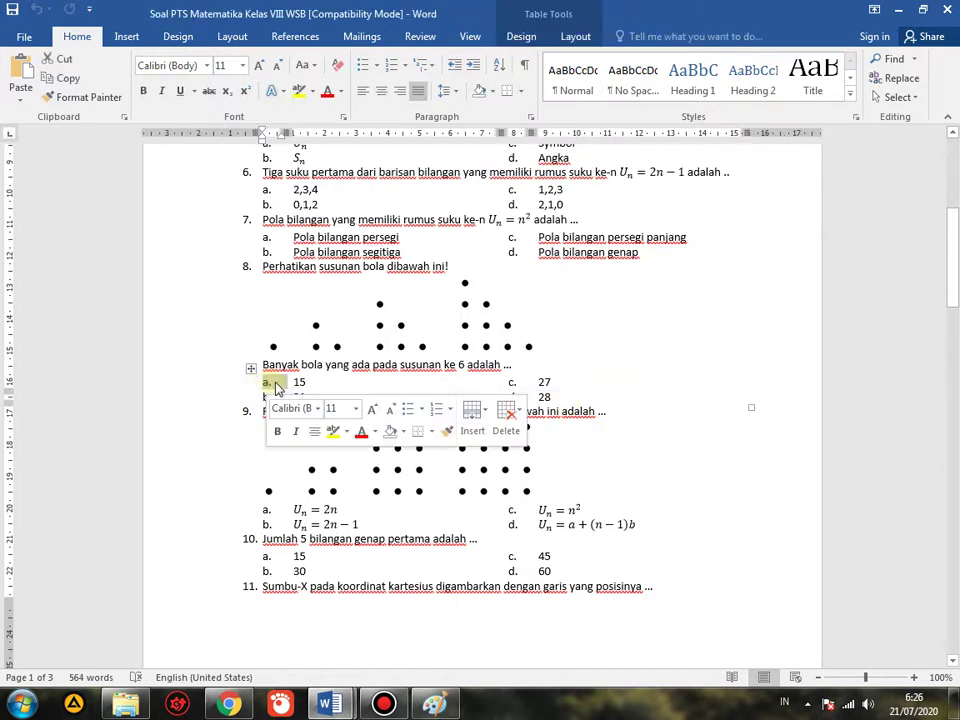
click(256, 364)
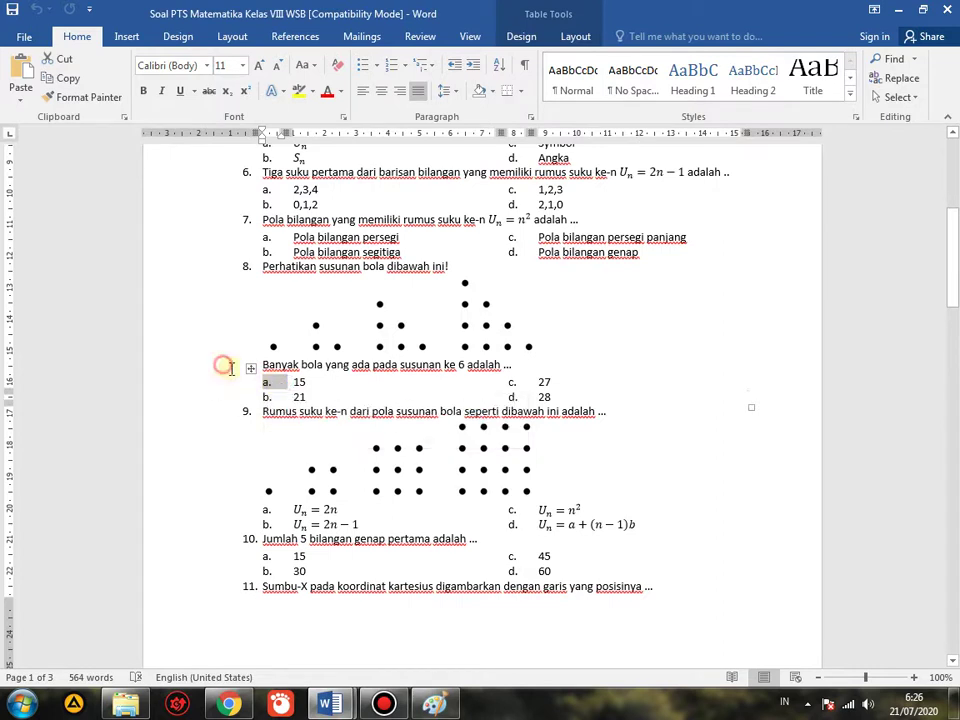
drag(290, 382, 545, 398)
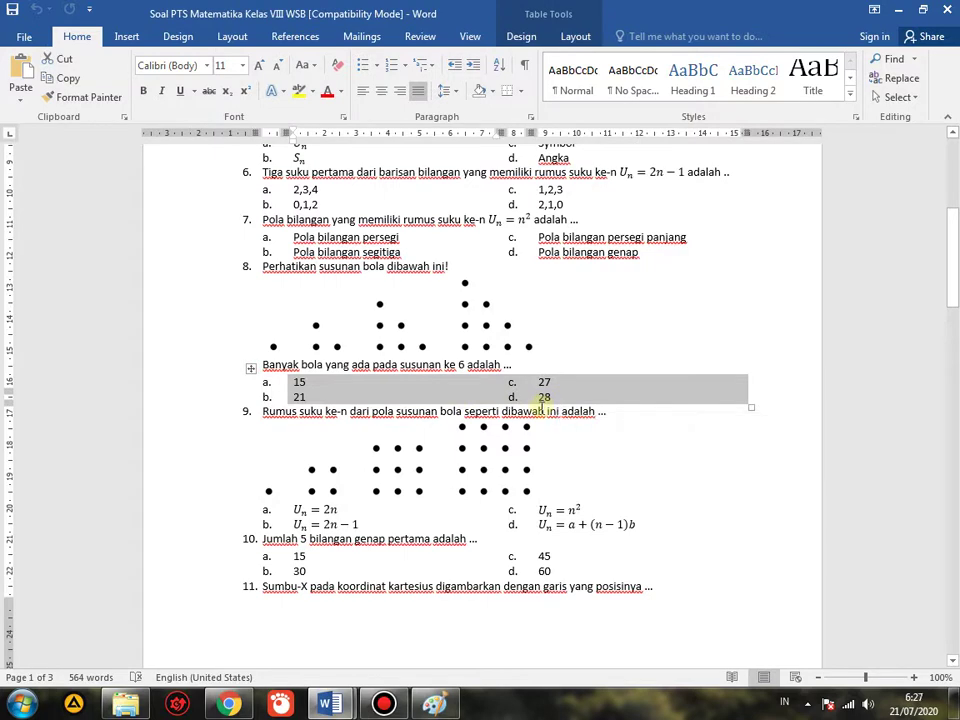
right_click(509, 395)
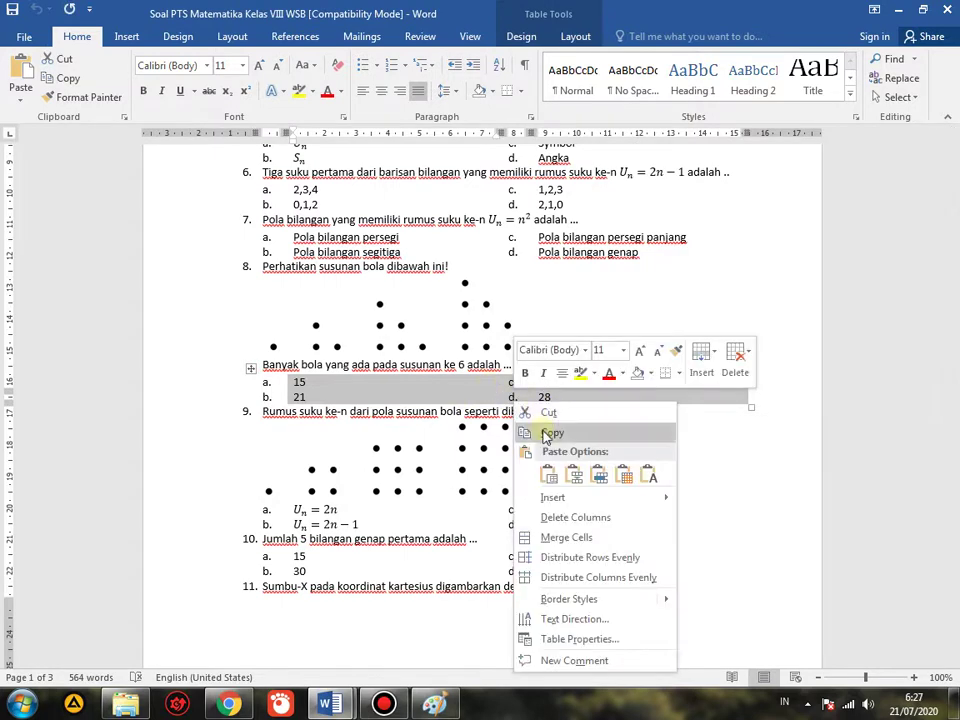
click(527, 429)
Back in the Google Form, try pasting the copied choices as question 3's answer options, and clear the pasted text
key(alt+Tab)
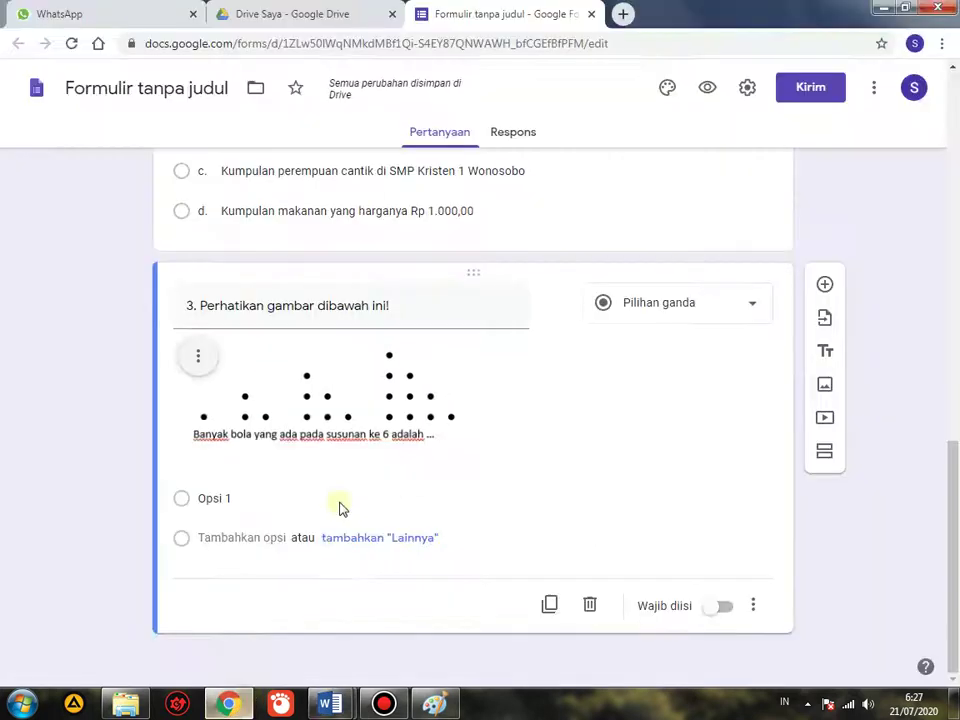
click(208, 499)
right_click(207, 498)
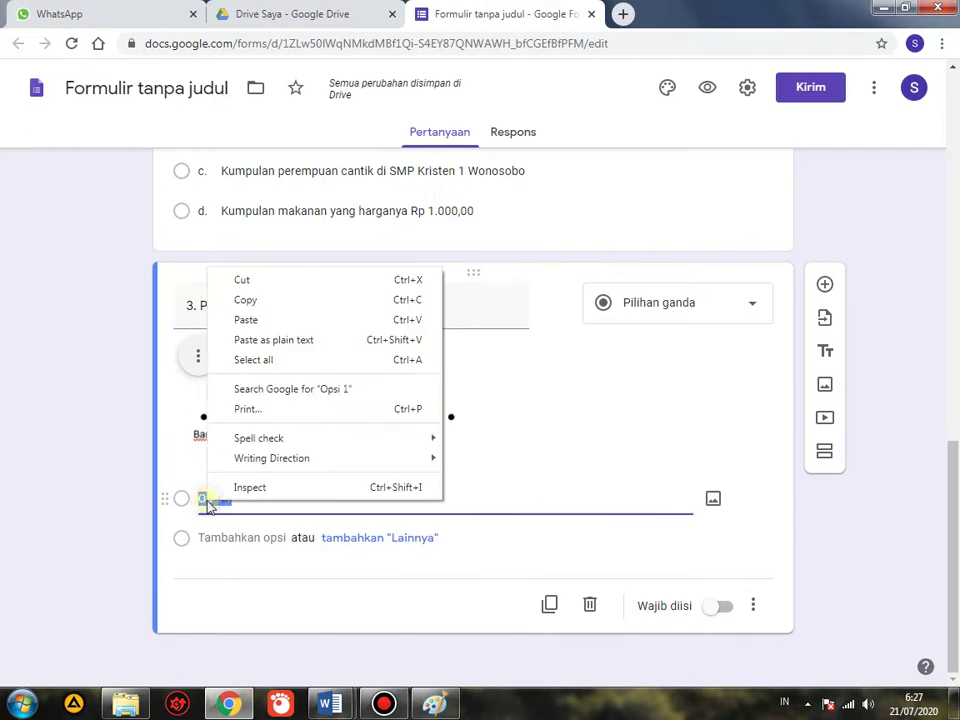
click(259, 322)
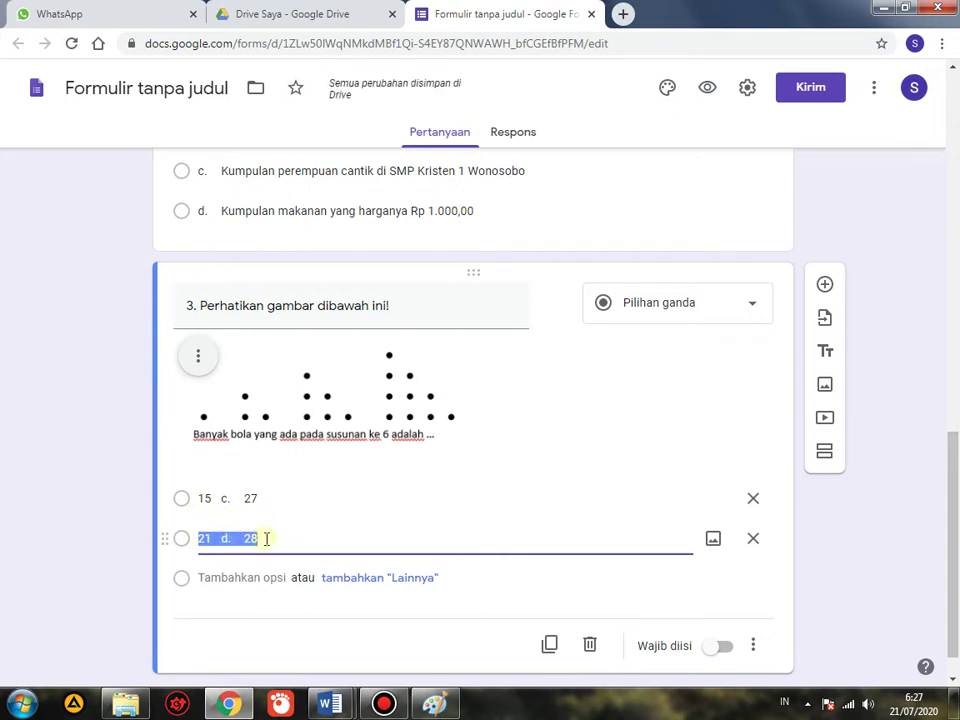
key(BackSpace)
click(272, 499)
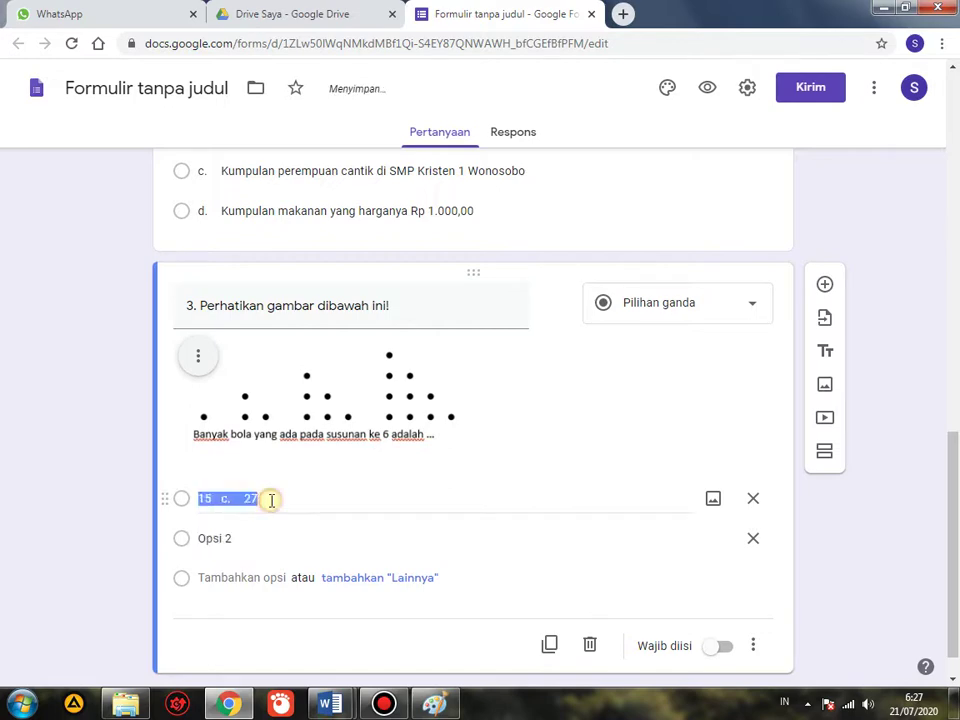
key(BackSpace)
Check question 8's choices in the Word document, and enter "a. 15" and "b. 21" as the form's first two options for question 3
mouse_move(329, 704)
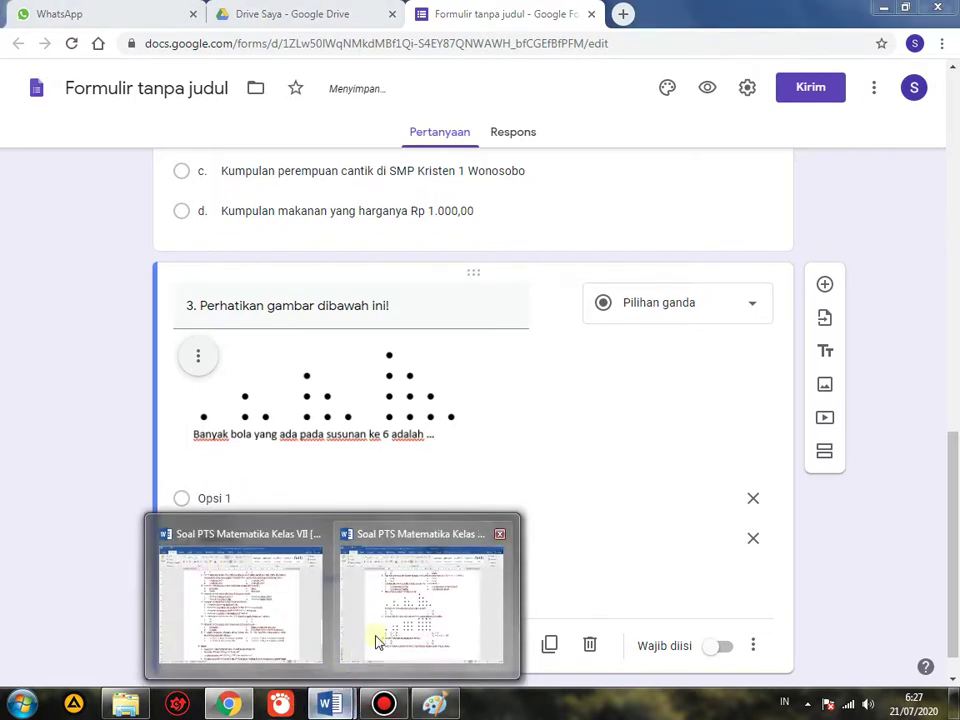
click(380, 632)
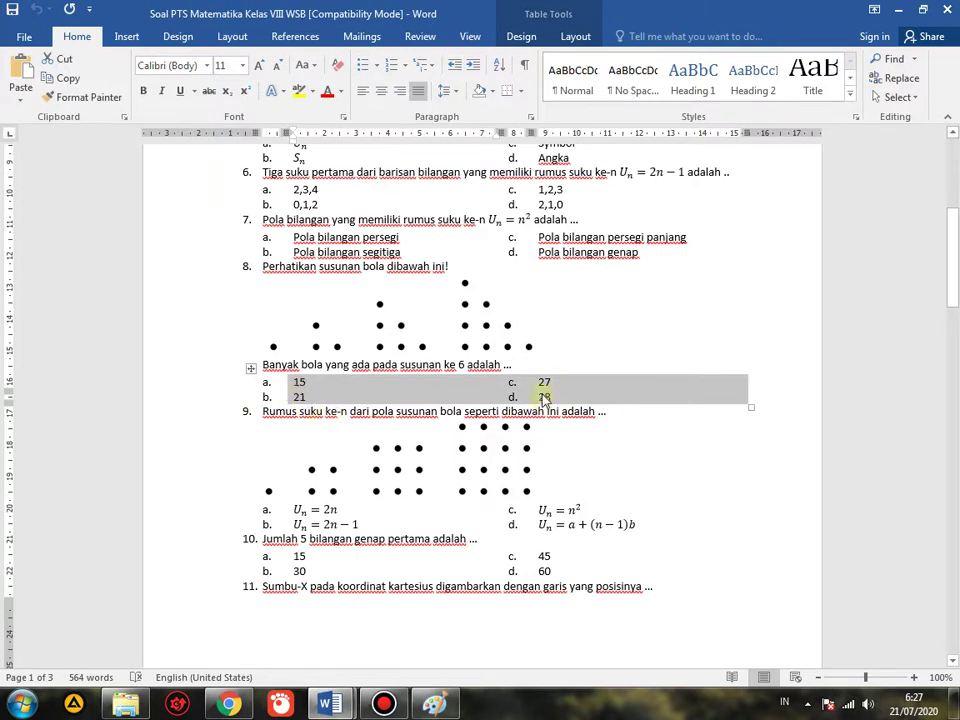
mouse_move(229, 706)
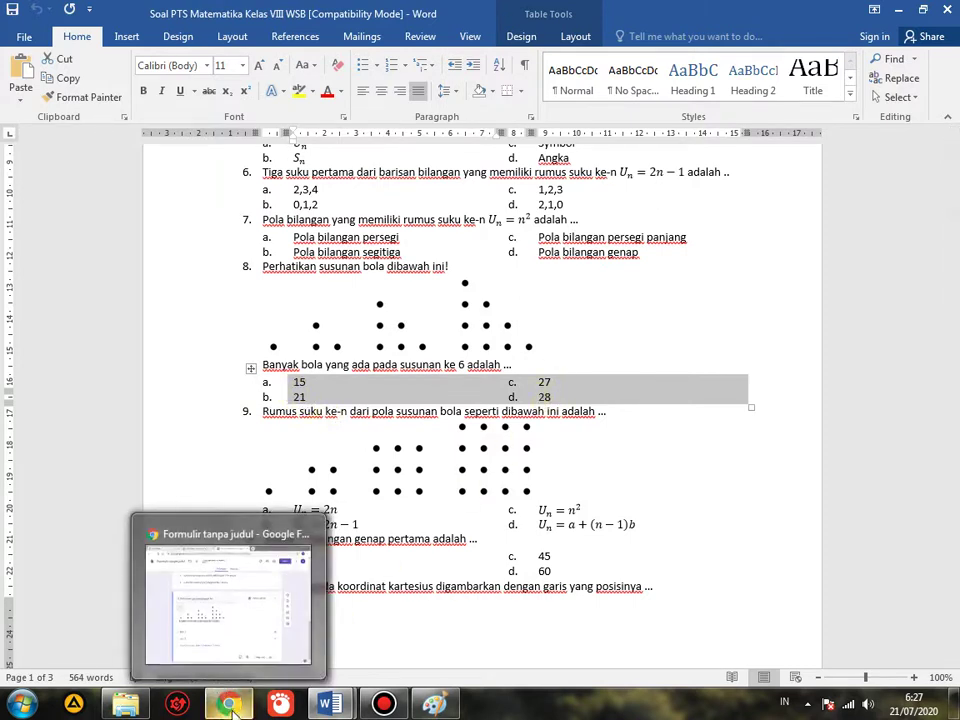
click(238, 640)
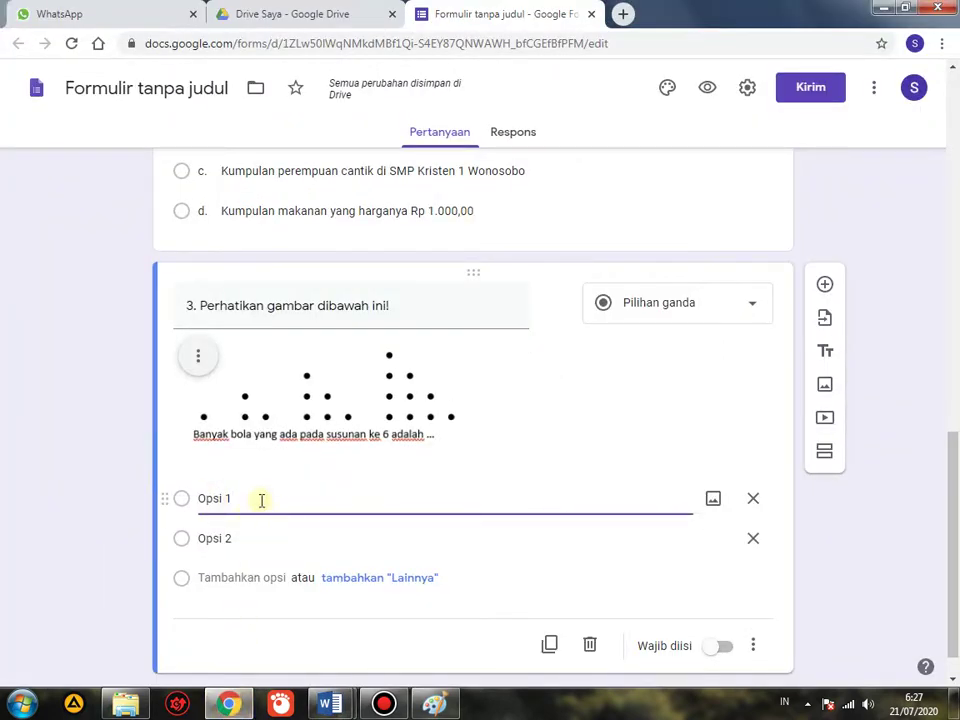
drag(259, 499, 141, 507)
text(a. )
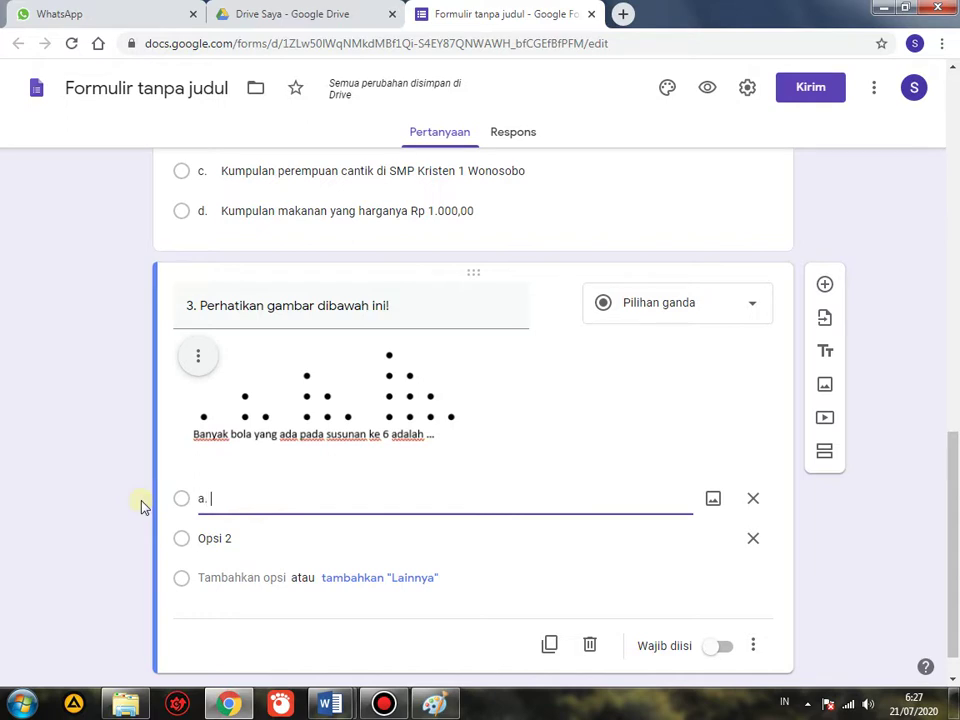
text(15)
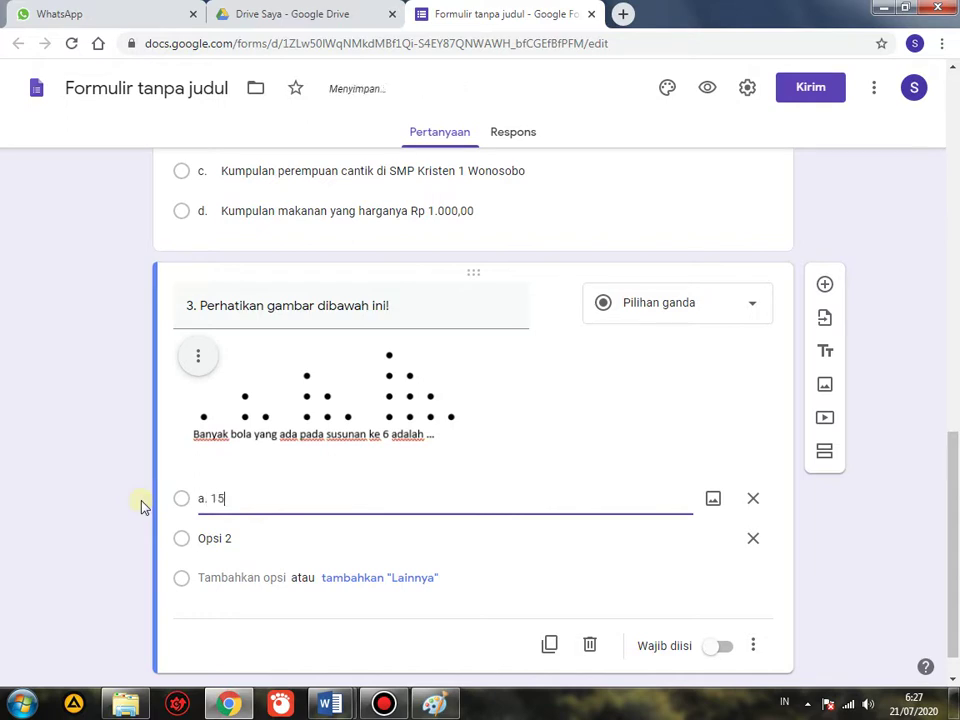
click(212, 538)
text(b. )
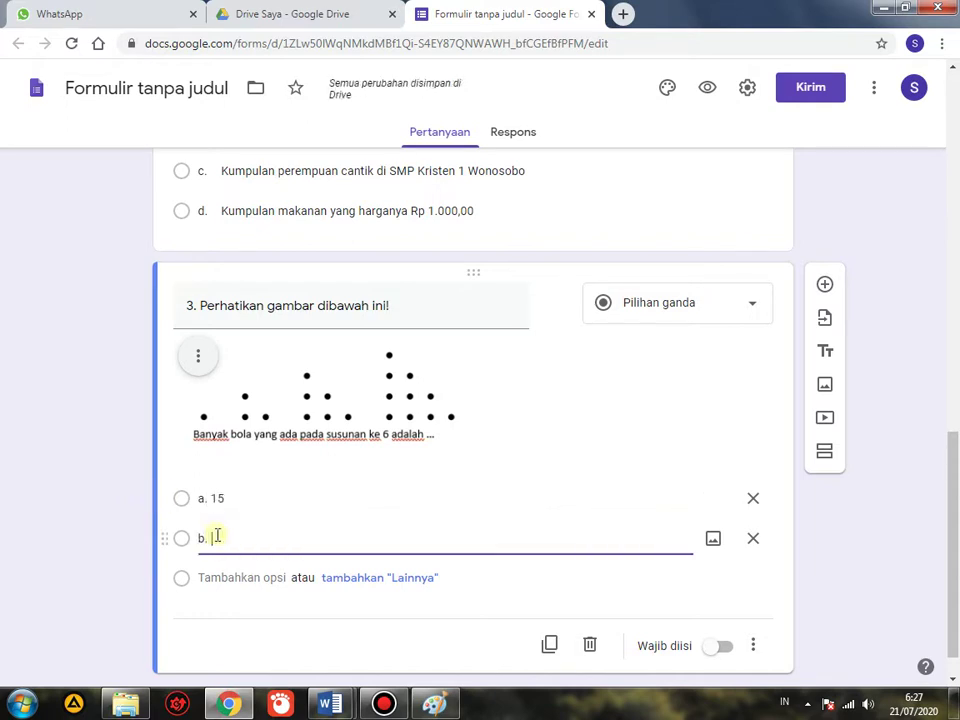
text(21)
Add "c. 27" and "d. 28" as the third and fourth answer options of question 3
click(241, 577)
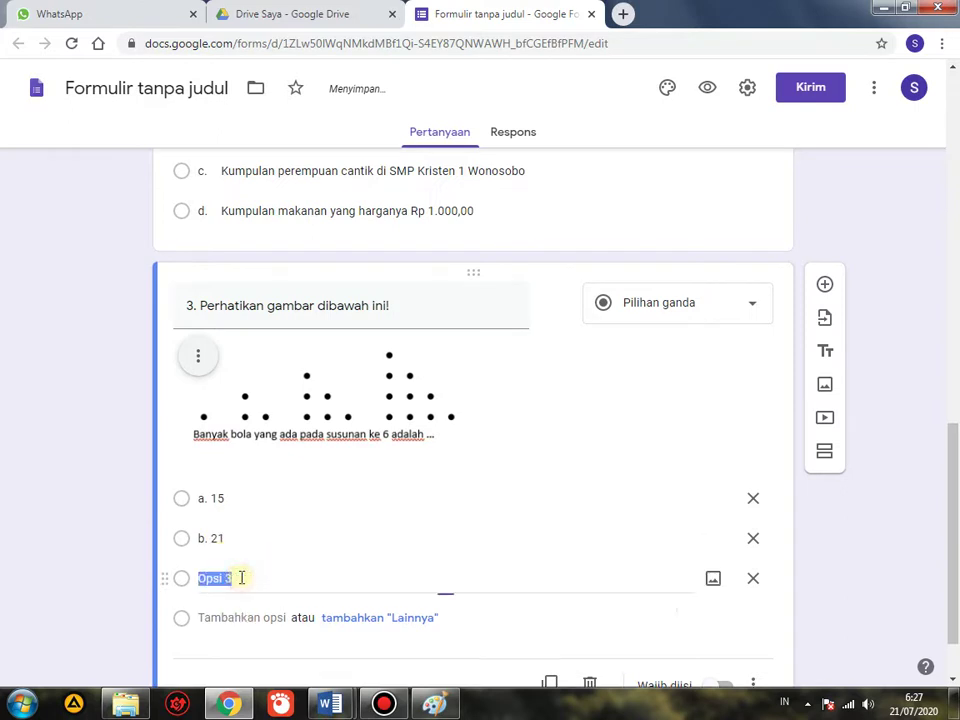
text(c. 27)
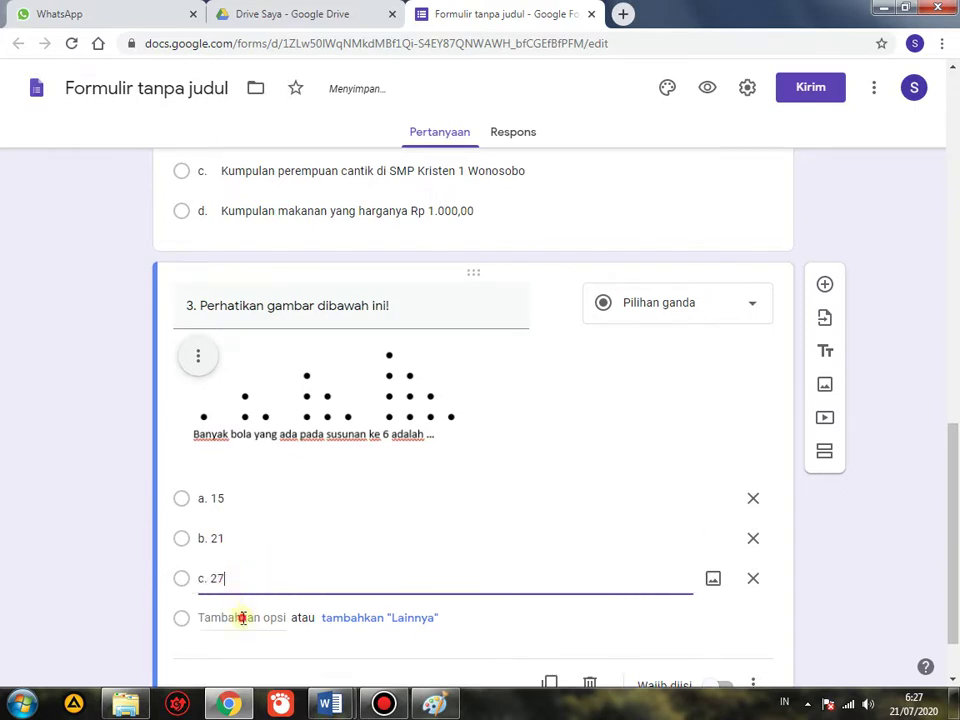
click(241, 617)
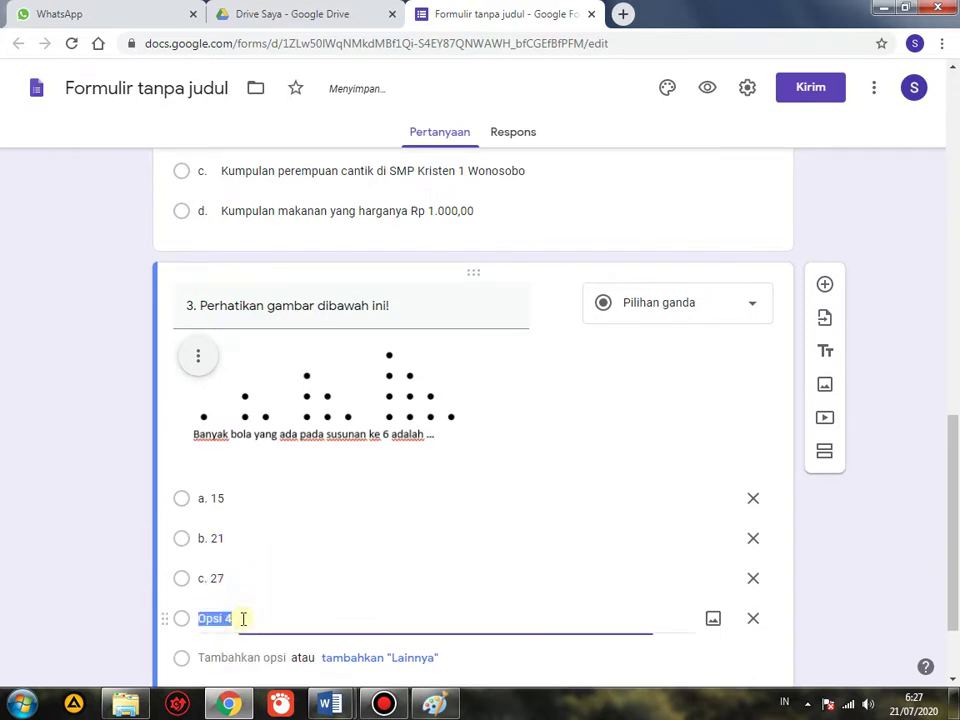
text(d. 28)
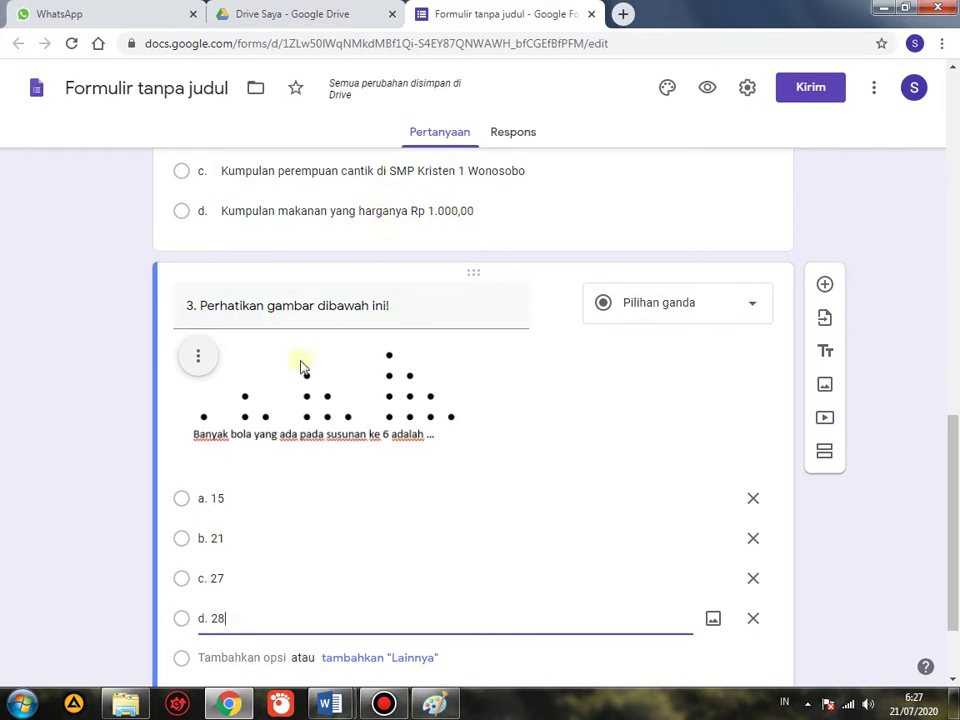
mouse_move(330, 704)
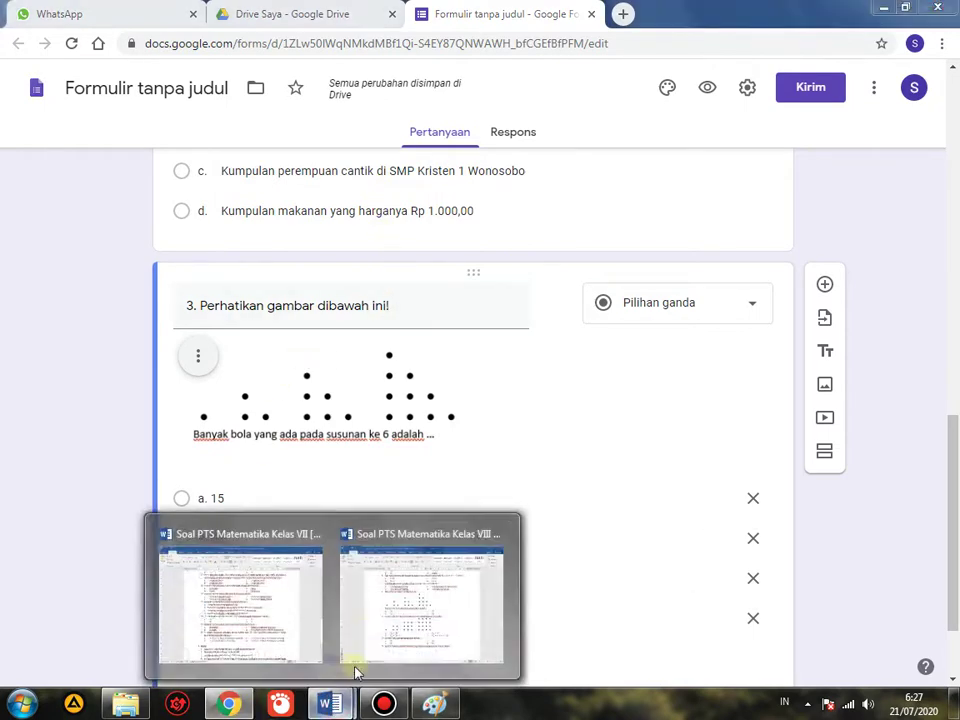
Copy question 17's answer choices from the Word document "Soal PTS Matematika Kelas VII" and return to the Google Form
click(379, 610)
click(293, 660)
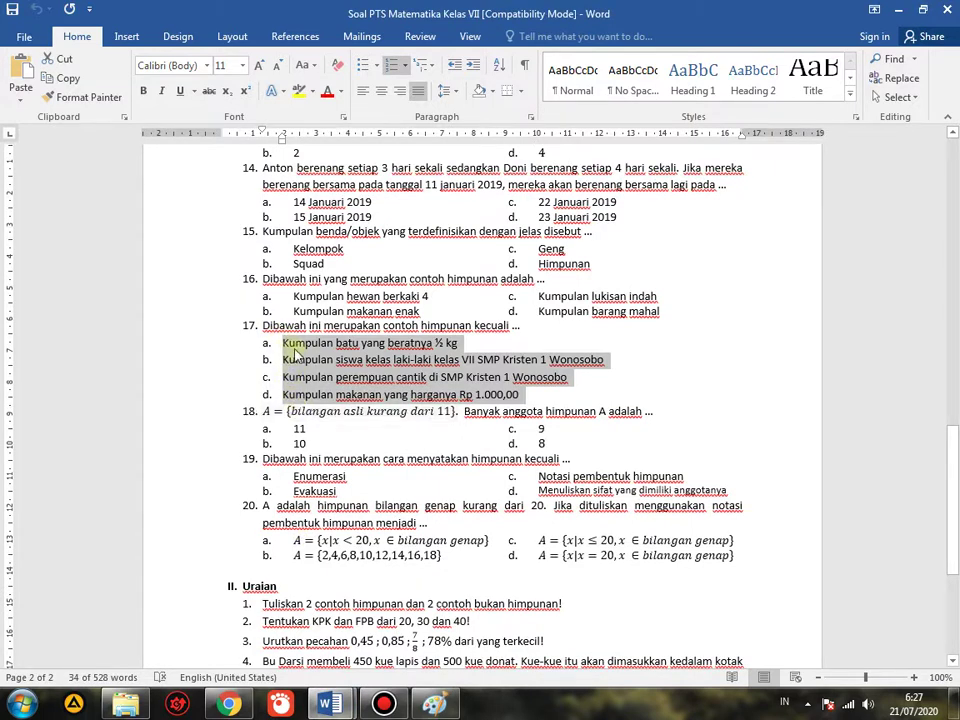
right_click(303, 357)
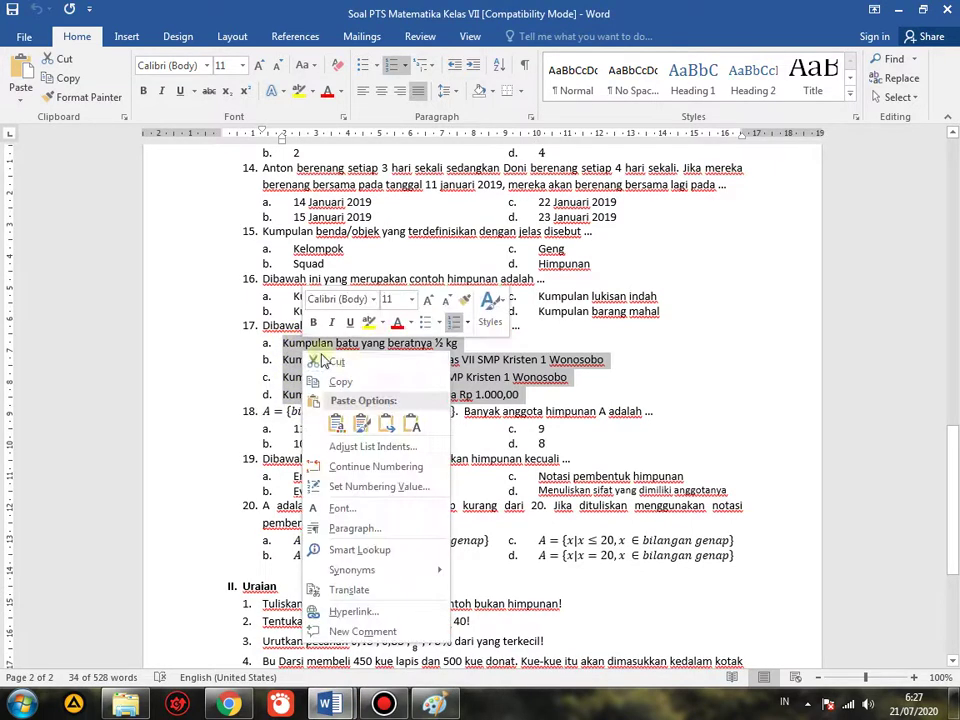
click(358, 383)
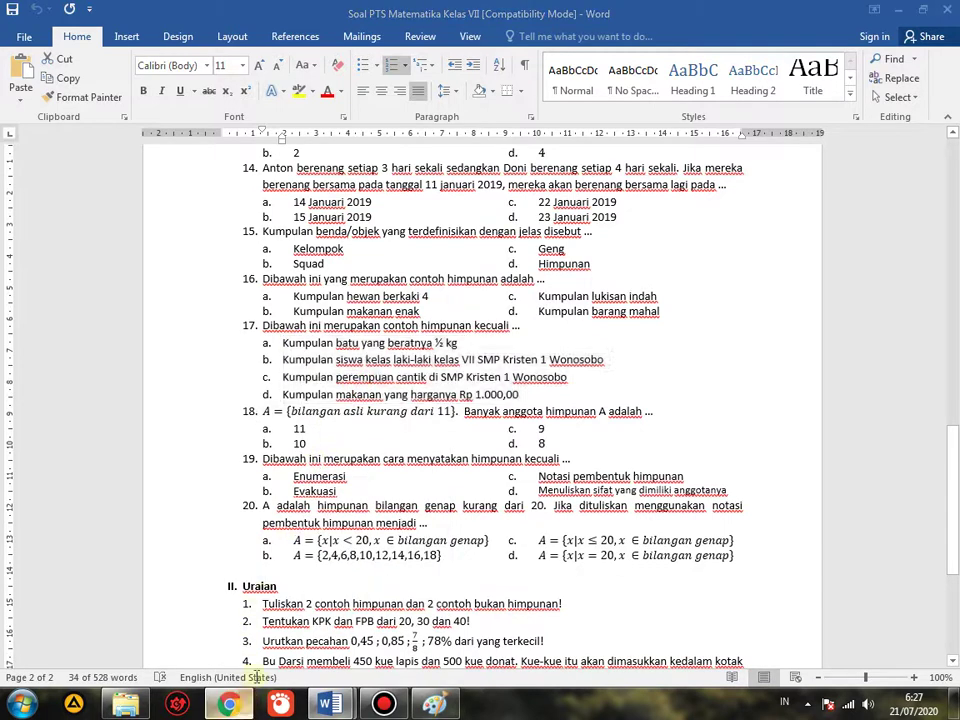
click(232, 703)
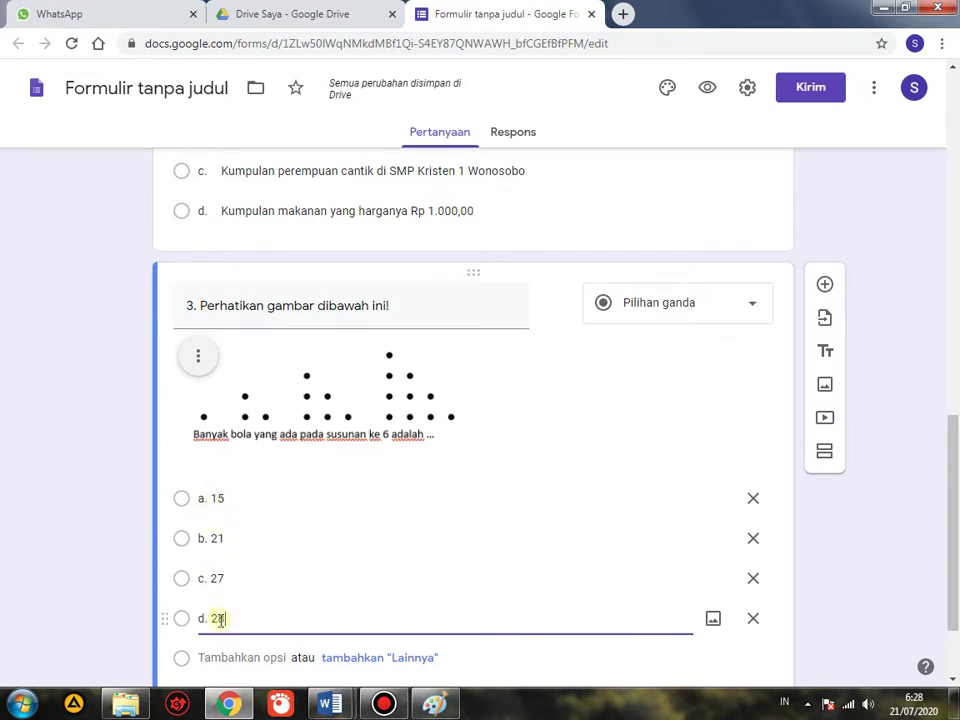
Make question 3 required and add a new multiple-choice question below it
scroll(955, 483, down, 1)
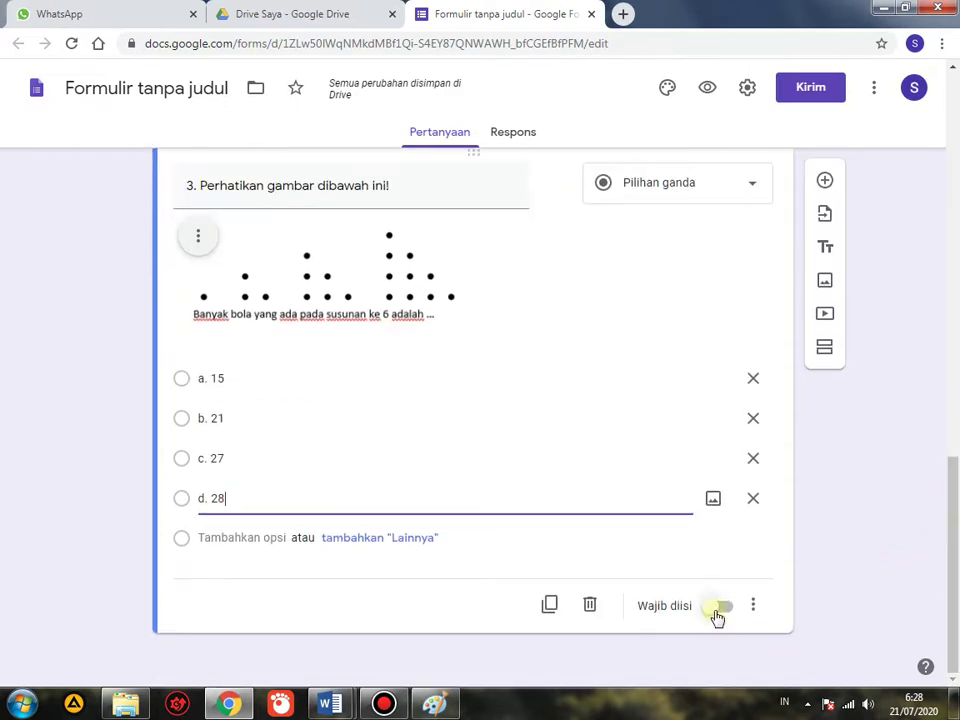
click(717, 617)
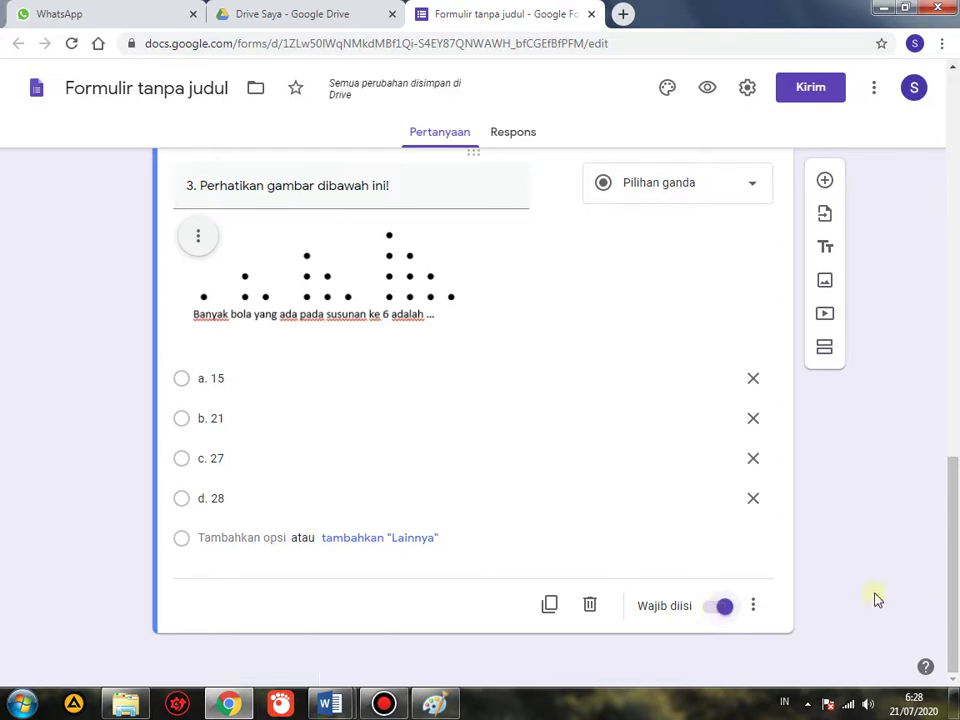
click(826, 185)
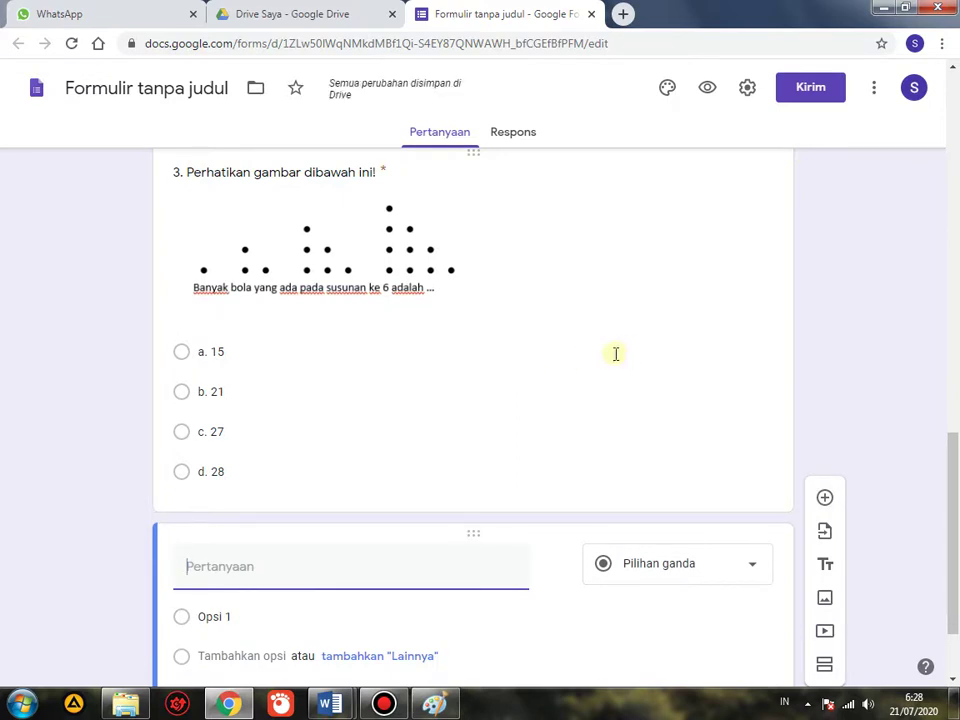
Switch to the Word document "Soal PTS Matematika Kelas VII" and copy the text of question 17, "Dibawah ini merupakan contoh himpunan kecuali ..."
mouse_move(341, 712)
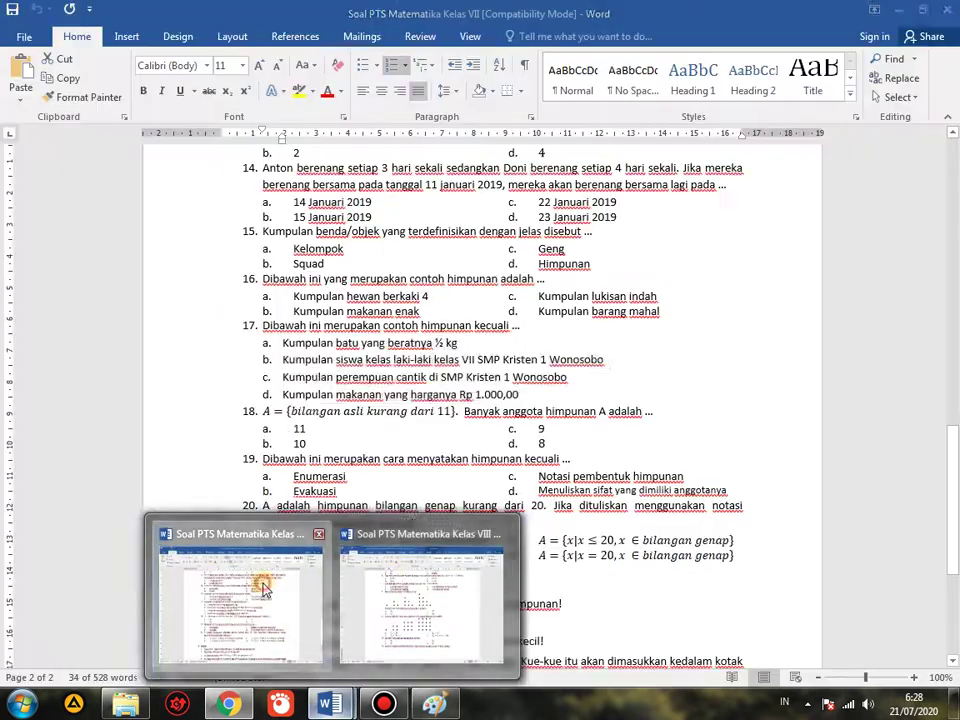
click(257, 585)
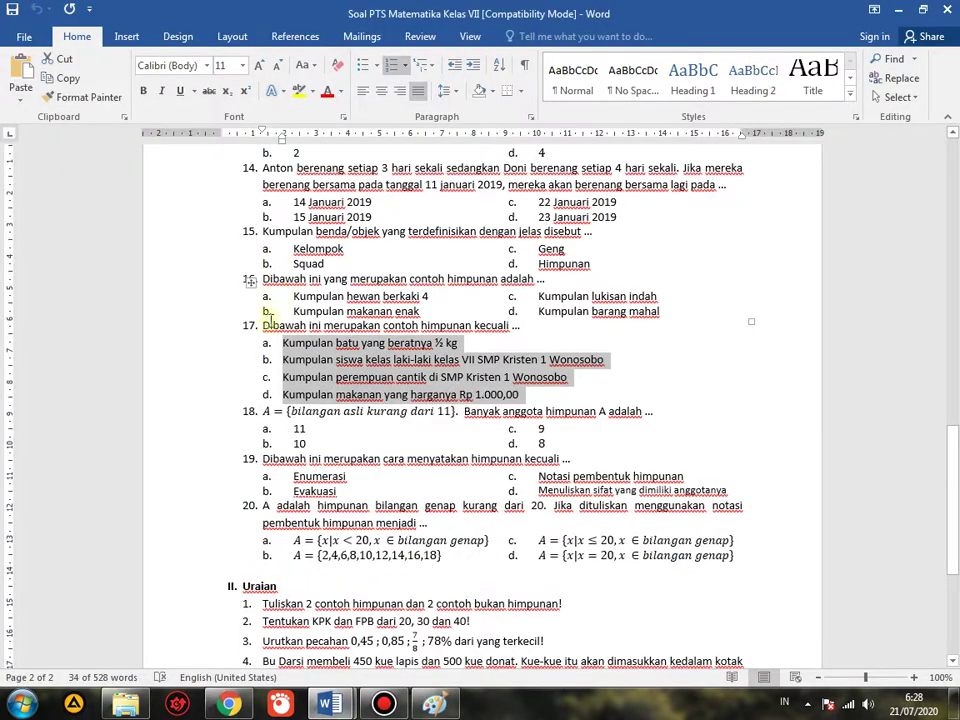
click(260, 326)
drag(259, 327, 568, 328)
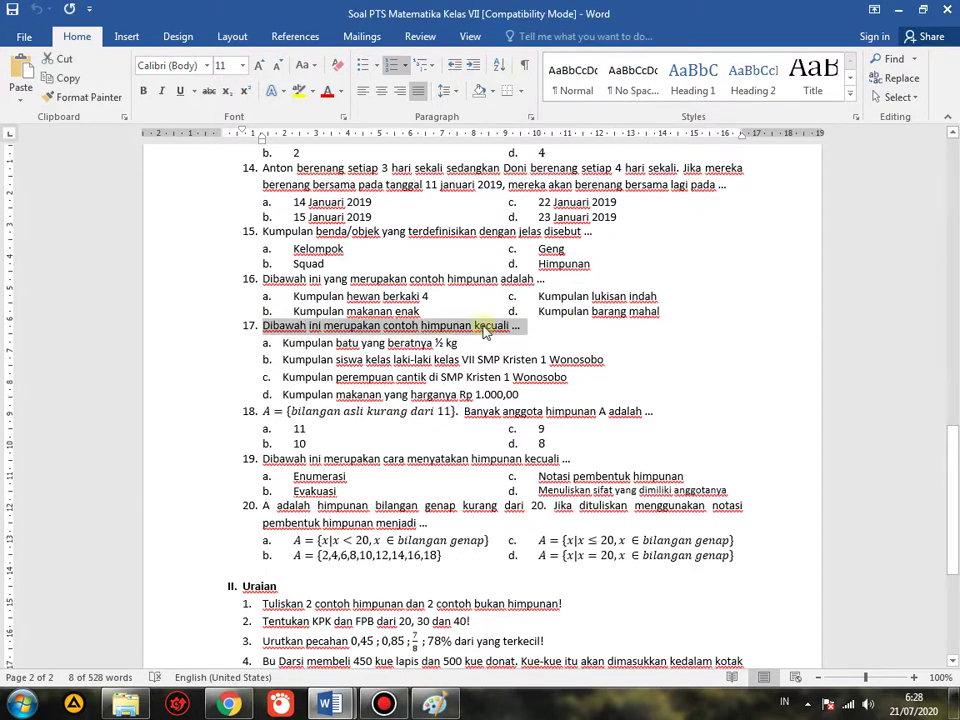
right_click(479, 331)
click(510, 352)
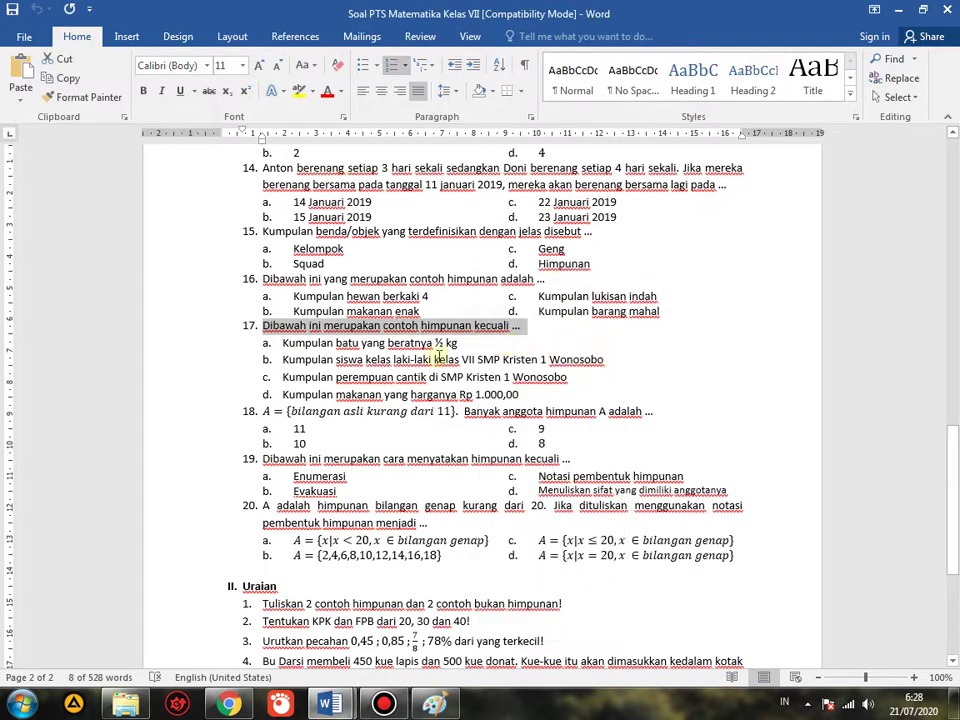
Back in the Google Form, paste the copied text as the new question's title and renumber it "4."
key(alt+Tab)
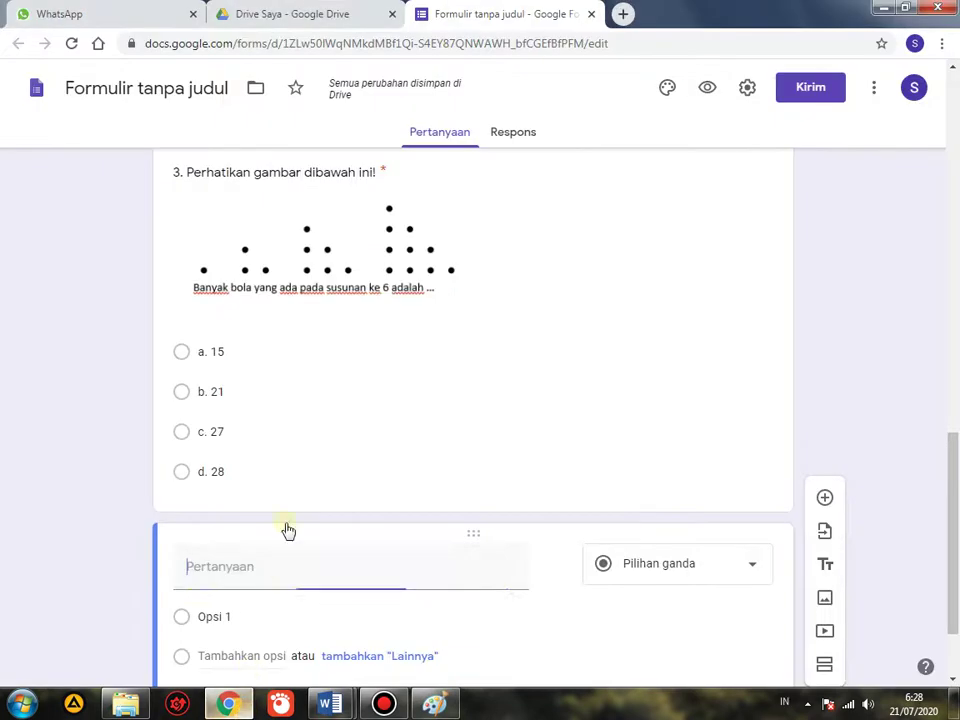
click(227, 567)
right_click(227, 567)
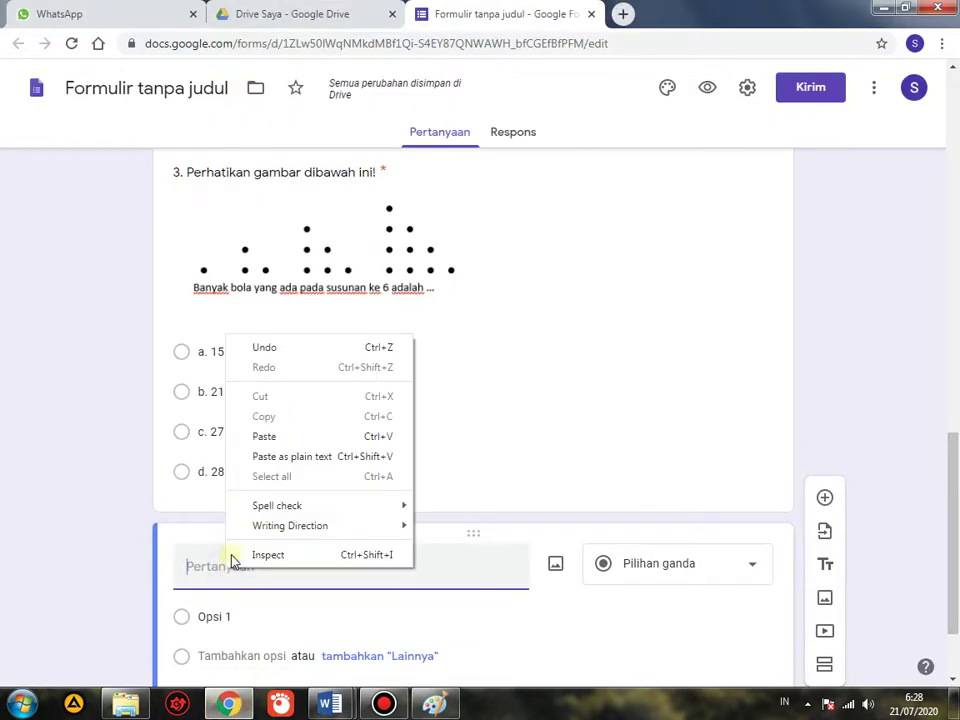
click(292, 436)
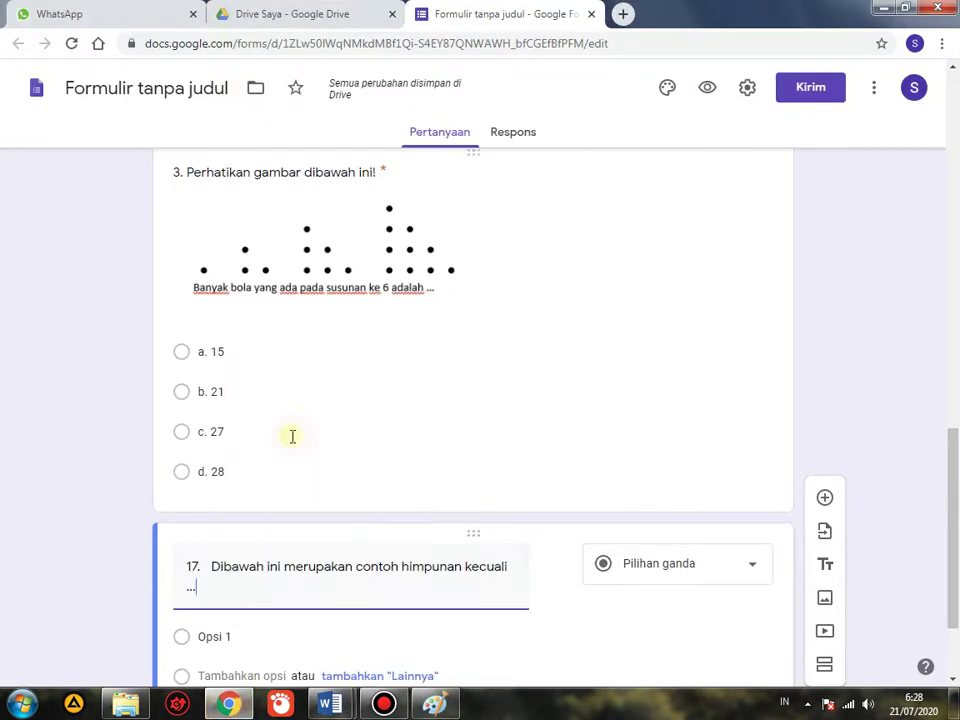
click(210, 566)
key(BackSpace)
key(BackSpace)
key(BackSpace)
key(BackSpace)
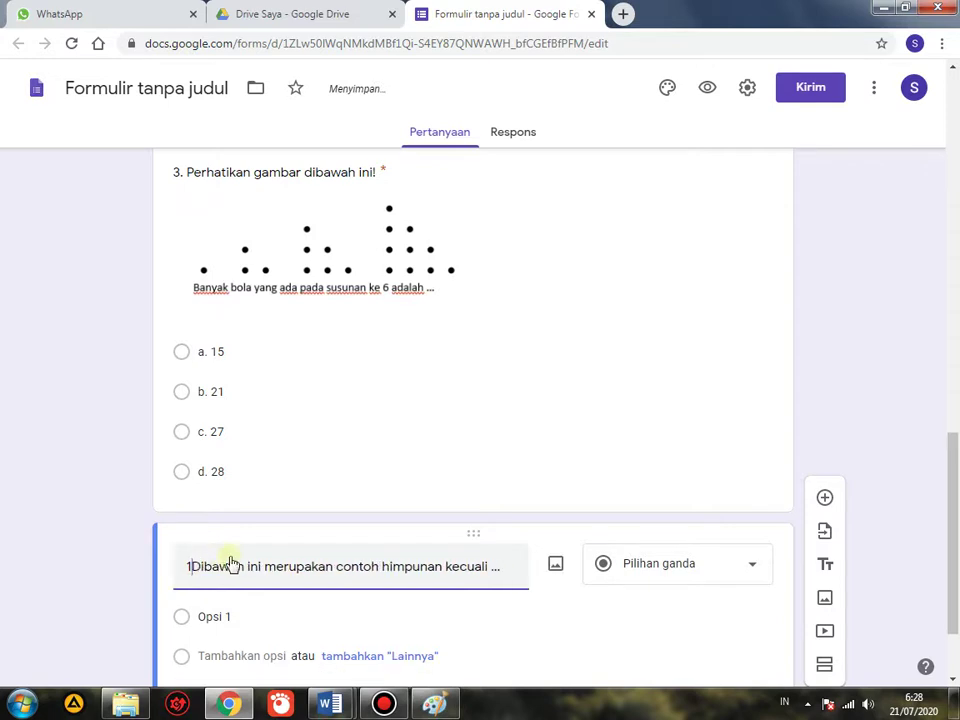
text(4.)
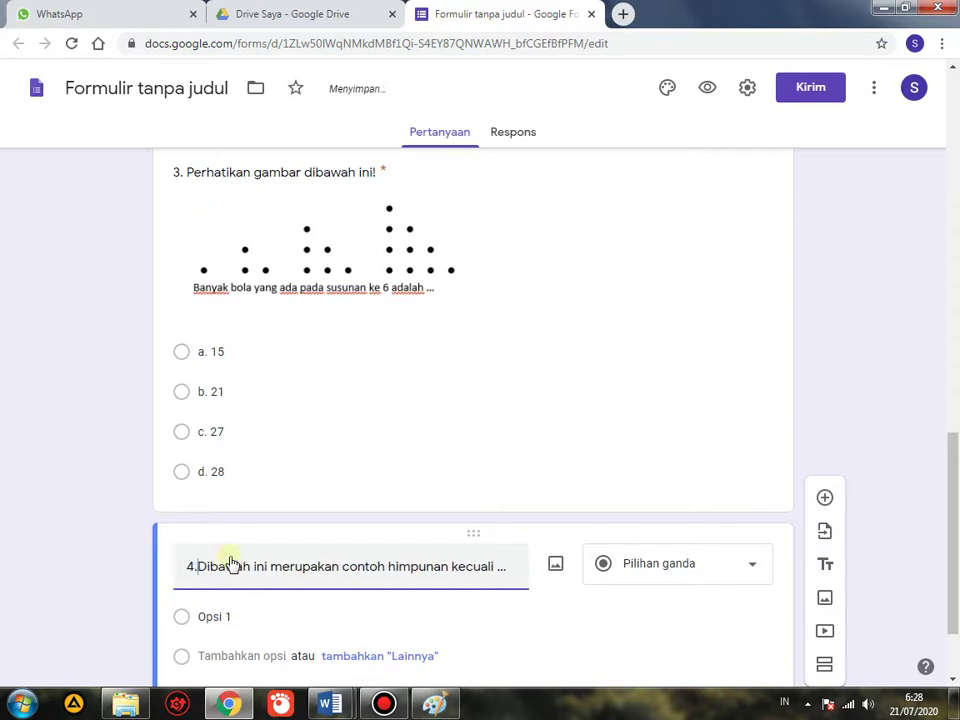
scroll(249, 590, down, 1)
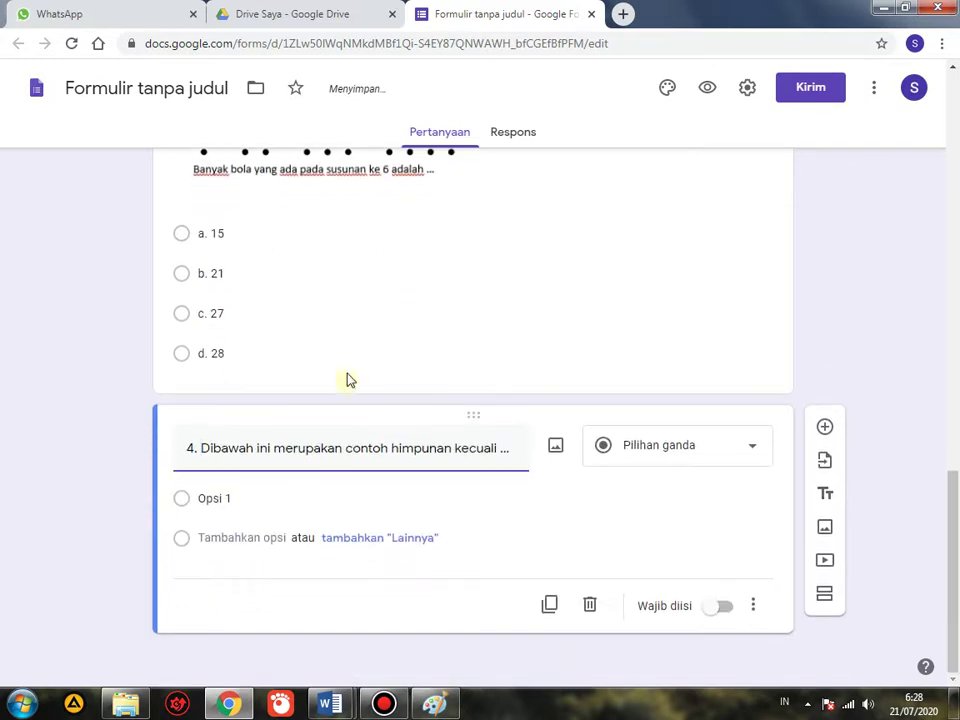
Return to the Word document "Soal PTS Matematika Kelas VII" and copy the four answer choices of question 17
mouse_move(325, 708)
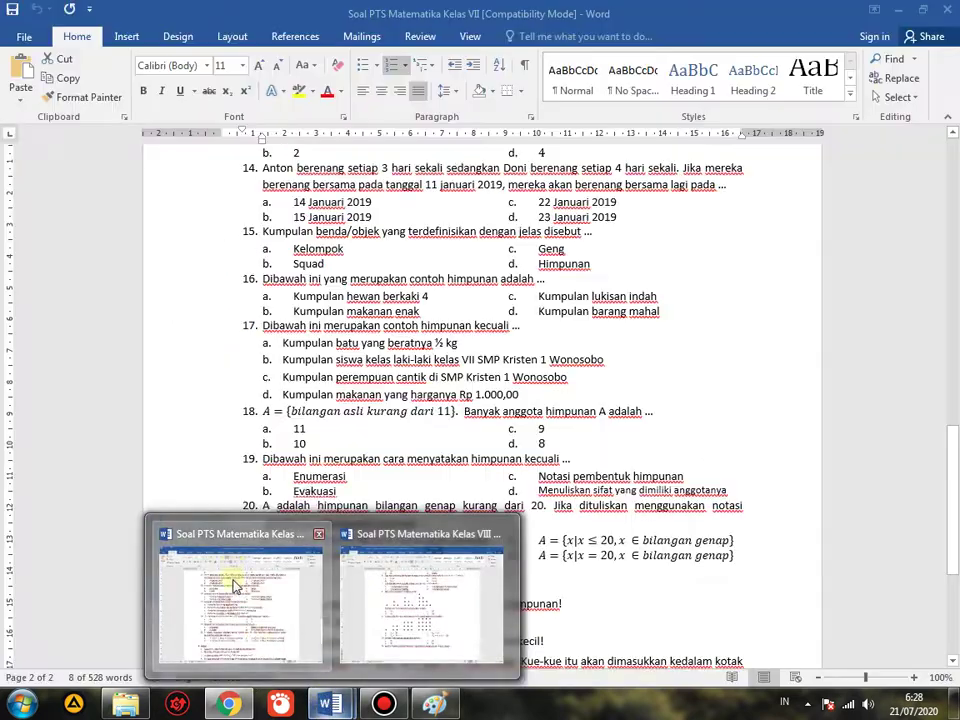
click(236, 585)
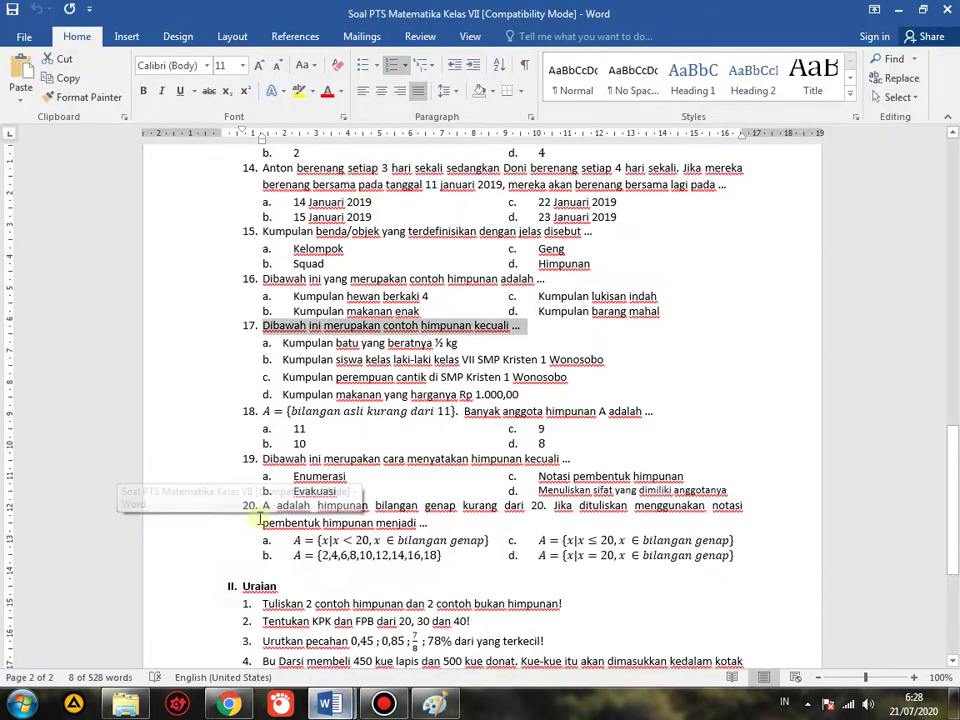
drag(281, 343, 560, 393)
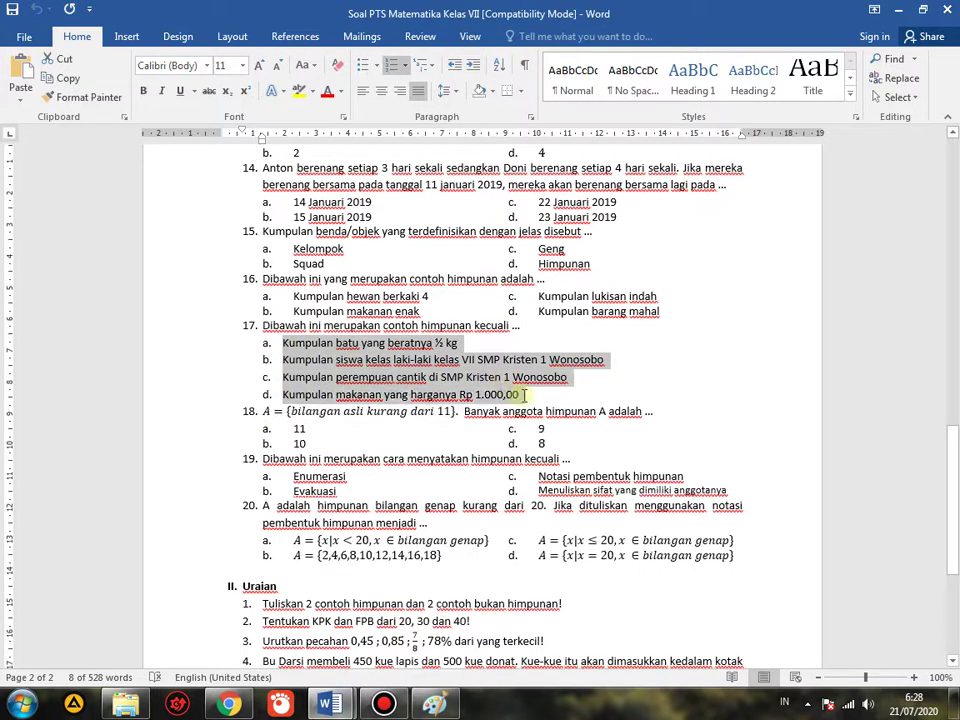
right_click(466, 385)
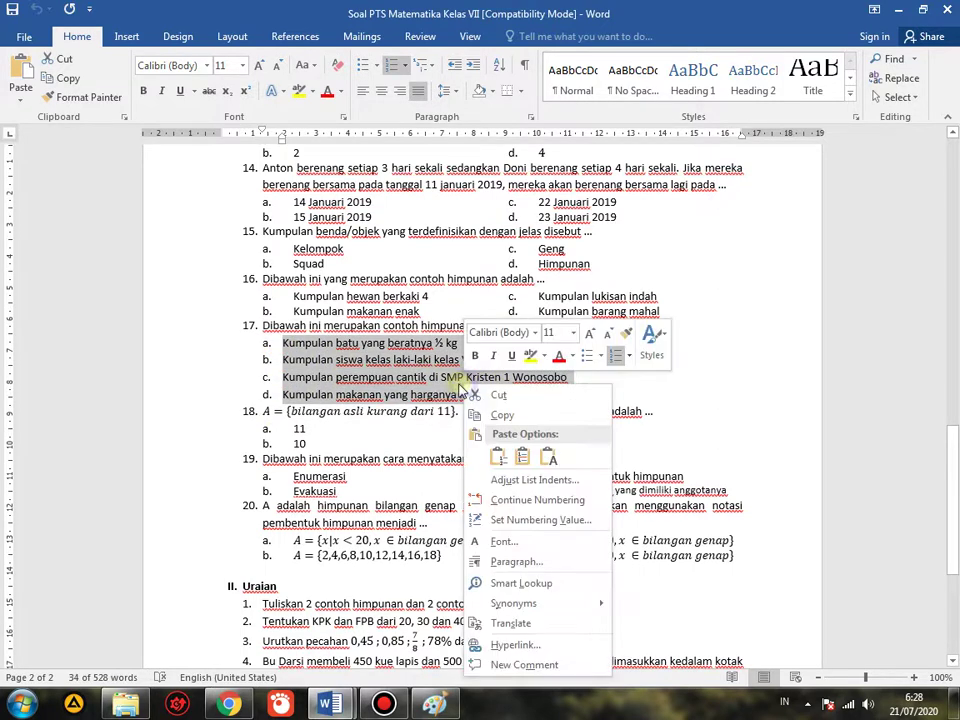
click(501, 416)
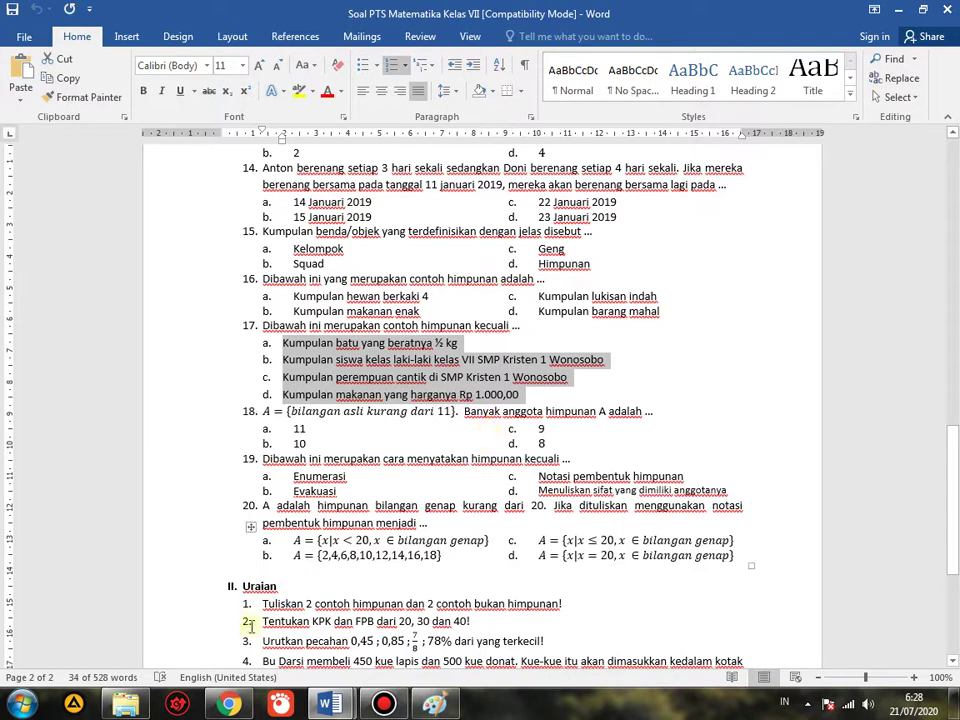
In the Google Form, paste the copied choices as question 4's answer options and make the question required
click(229, 704)
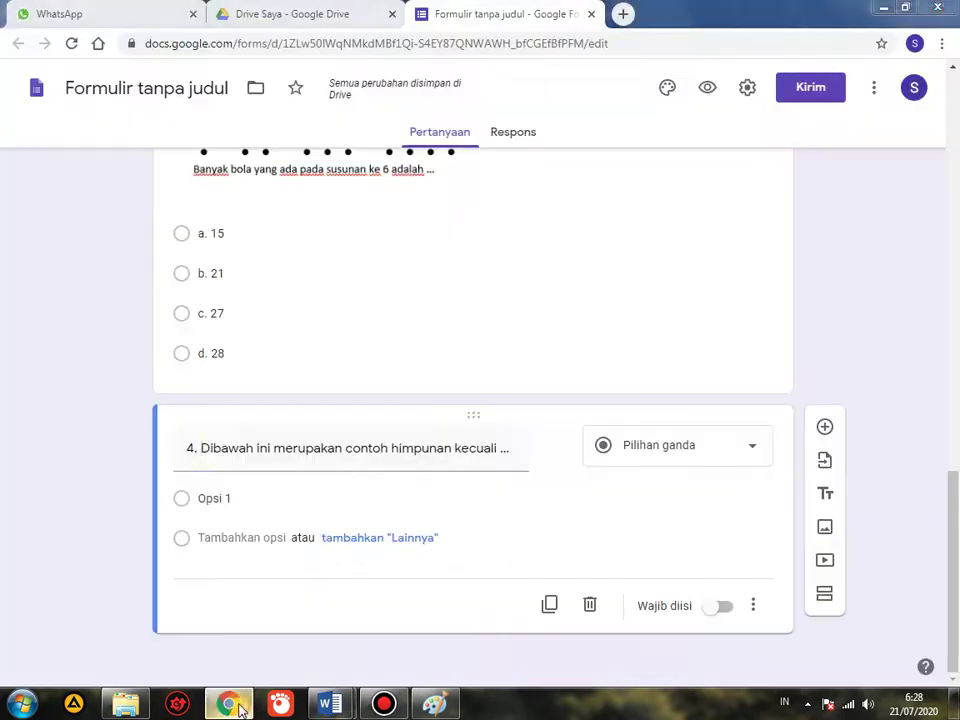
right_click(210, 500)
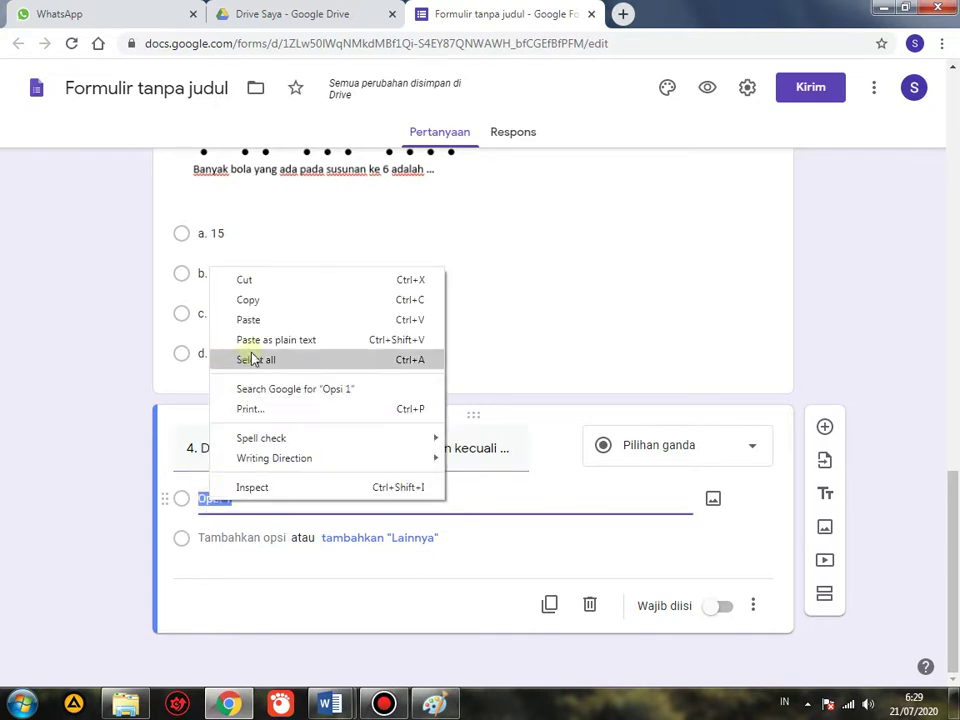
click(250, 320)
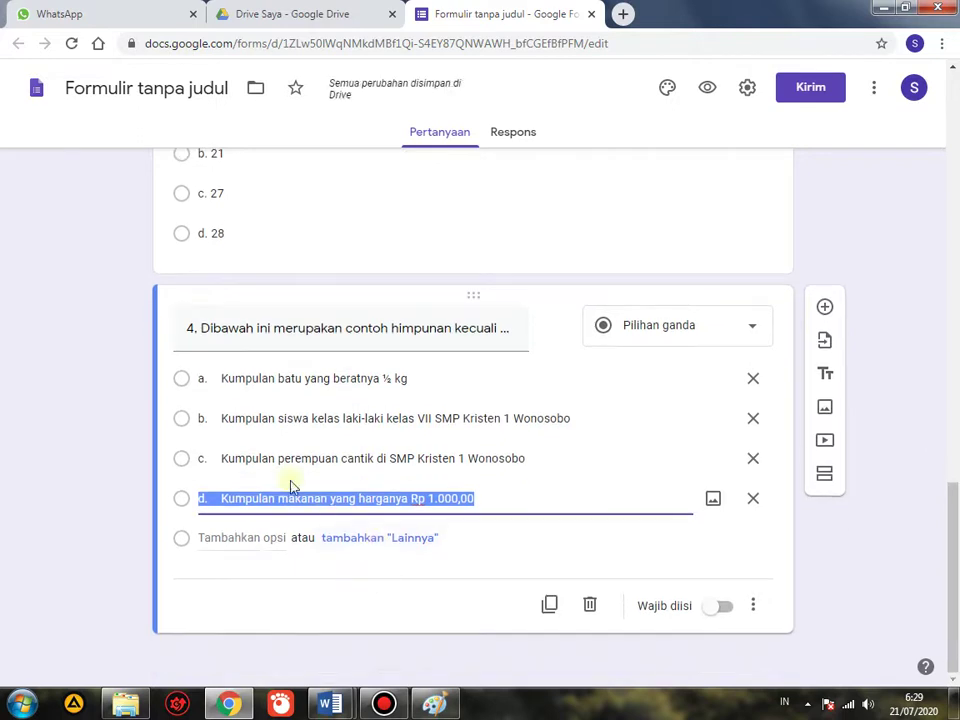
click(716, 607)
click(718, 607)
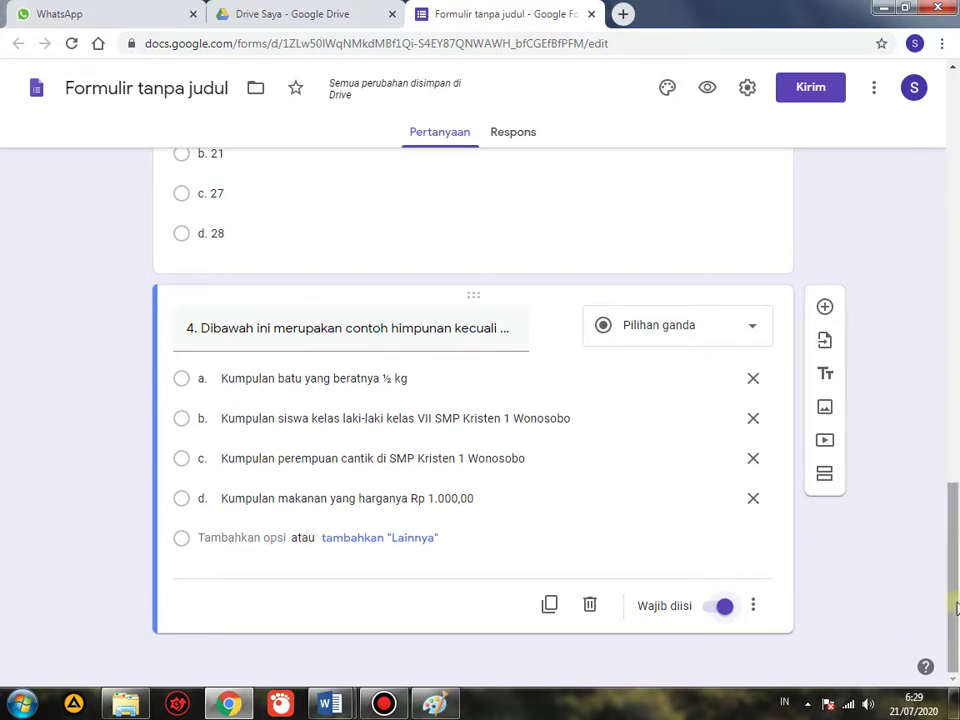
Open the form's settings and turn on "Jadikan ini sebagai kuis" in the quiz settings
drag(955, 608, 945, 145)
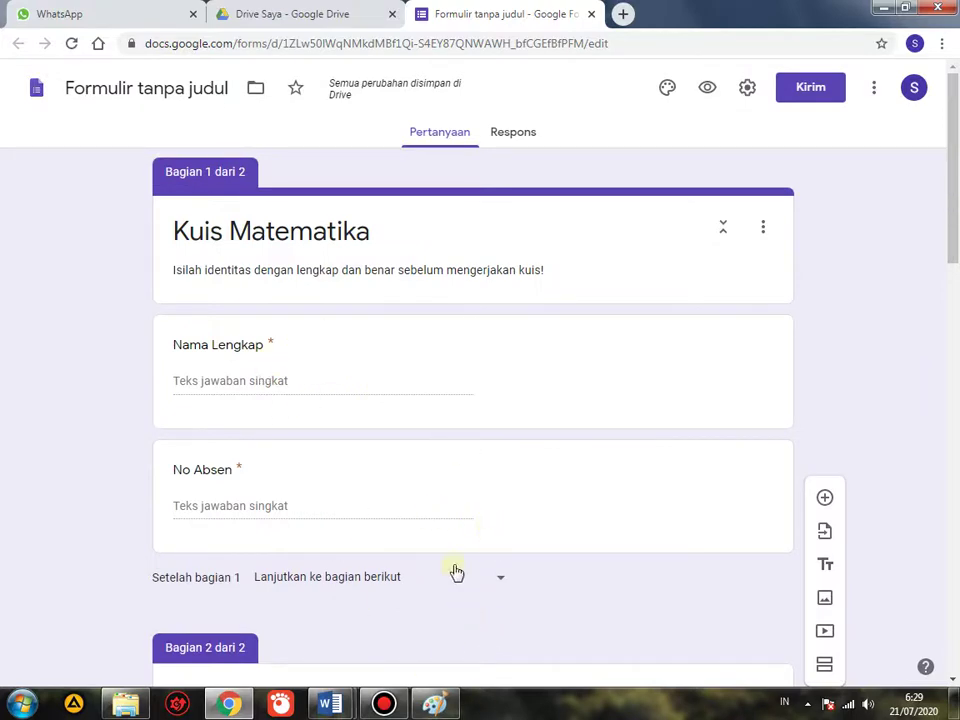
click(957, 455)
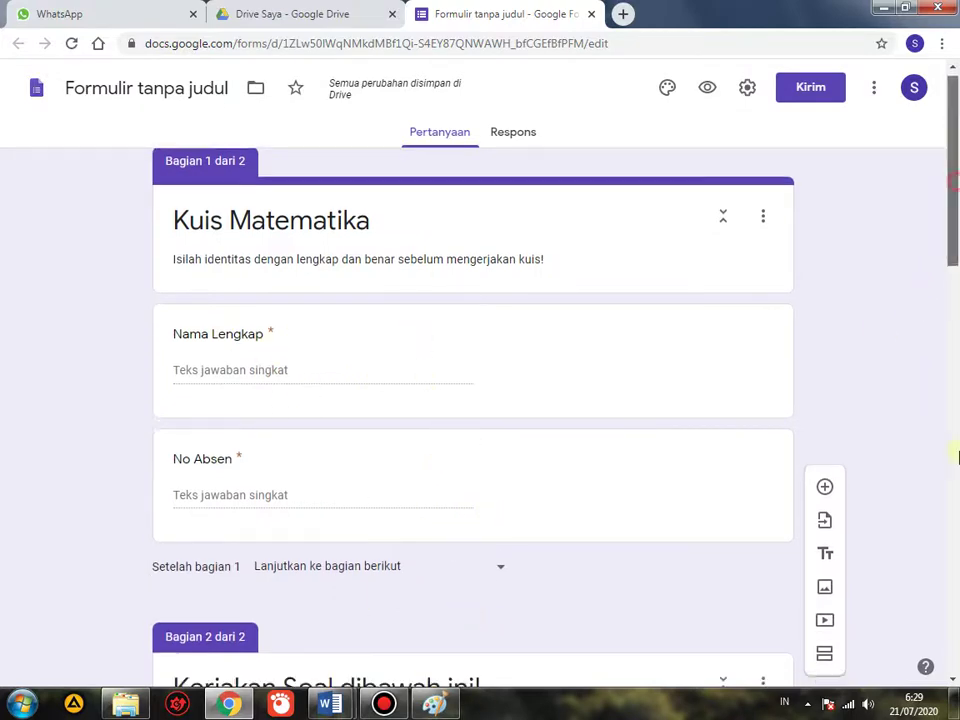
scroll(957, 455, up, 1)
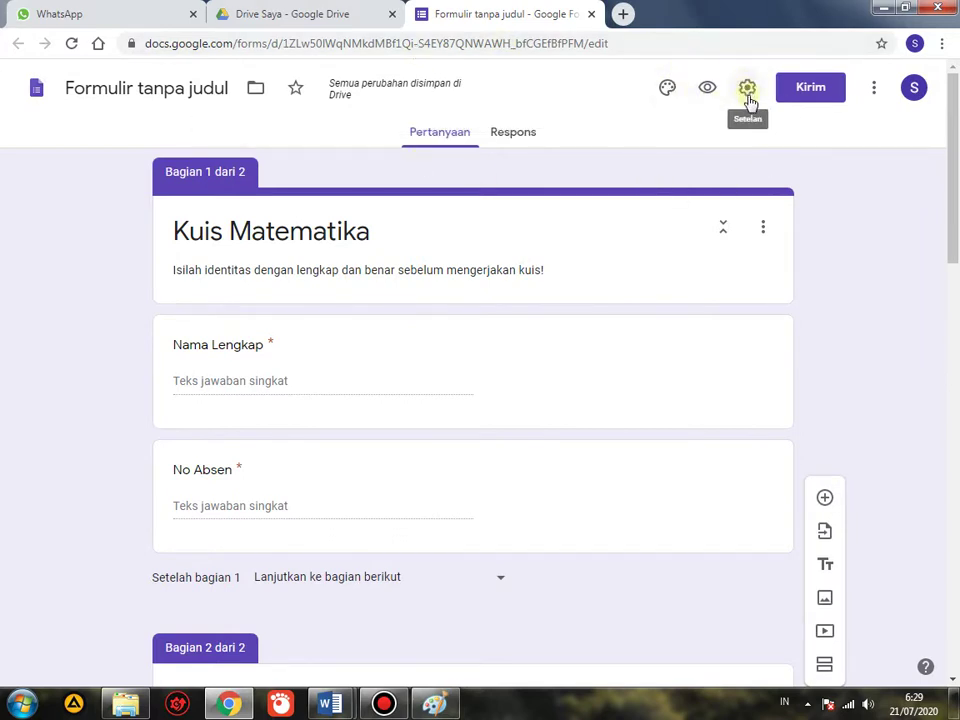
click(748, 99)
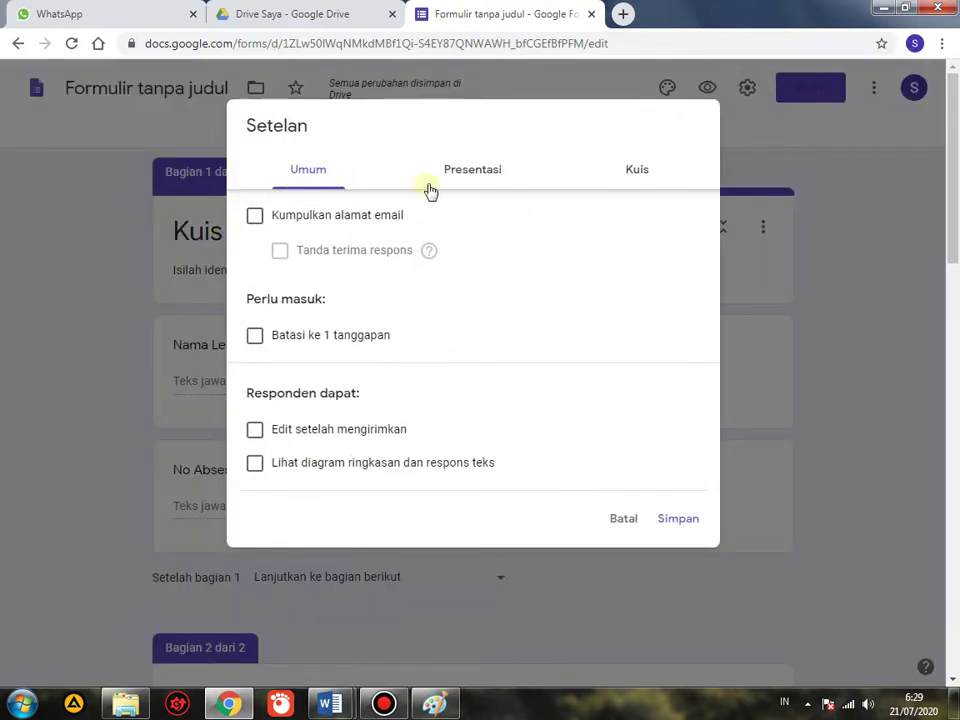
click(634, 176)
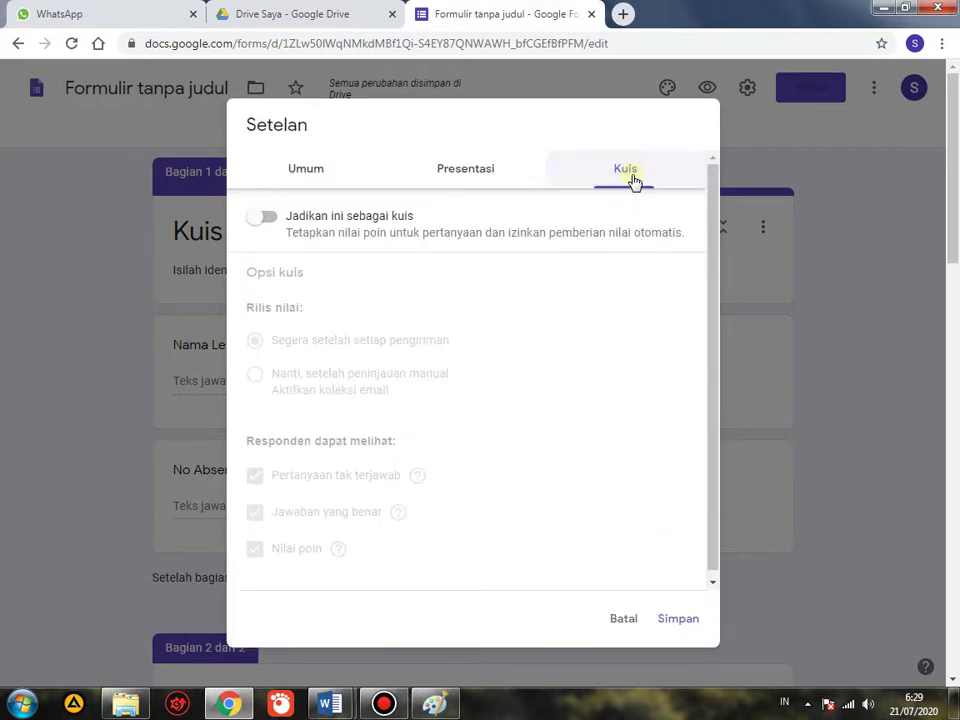
click(262, 218)
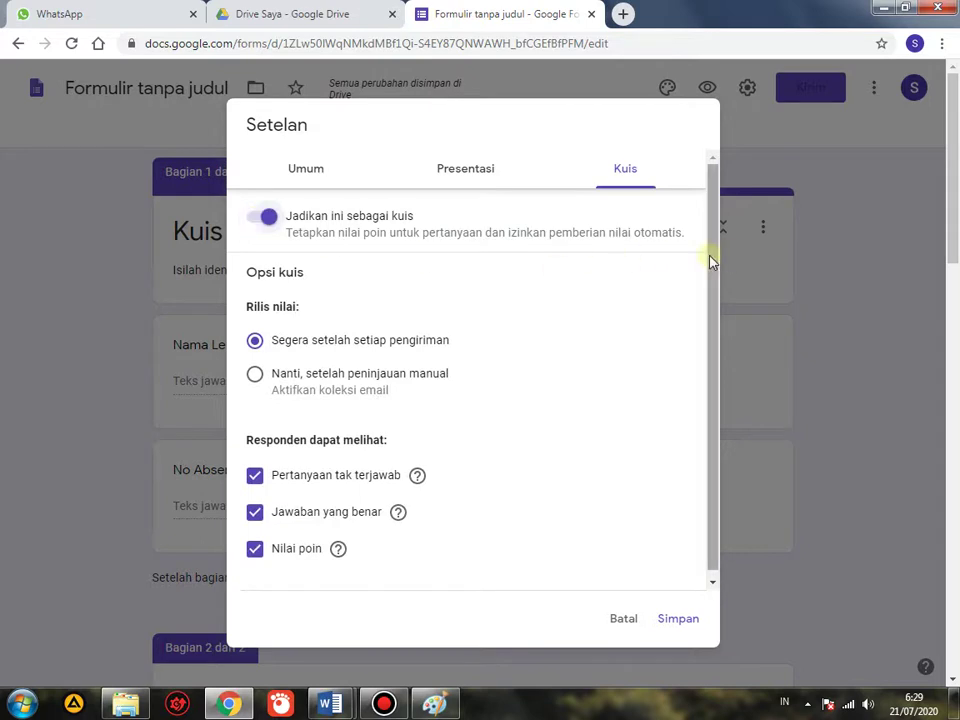
Stop respondents from seeing "Pertanyaan tak terjawab", "Jawaban yang benar" and "Nilai poin" in the quiz options
scroll(705, 280, down, 1)
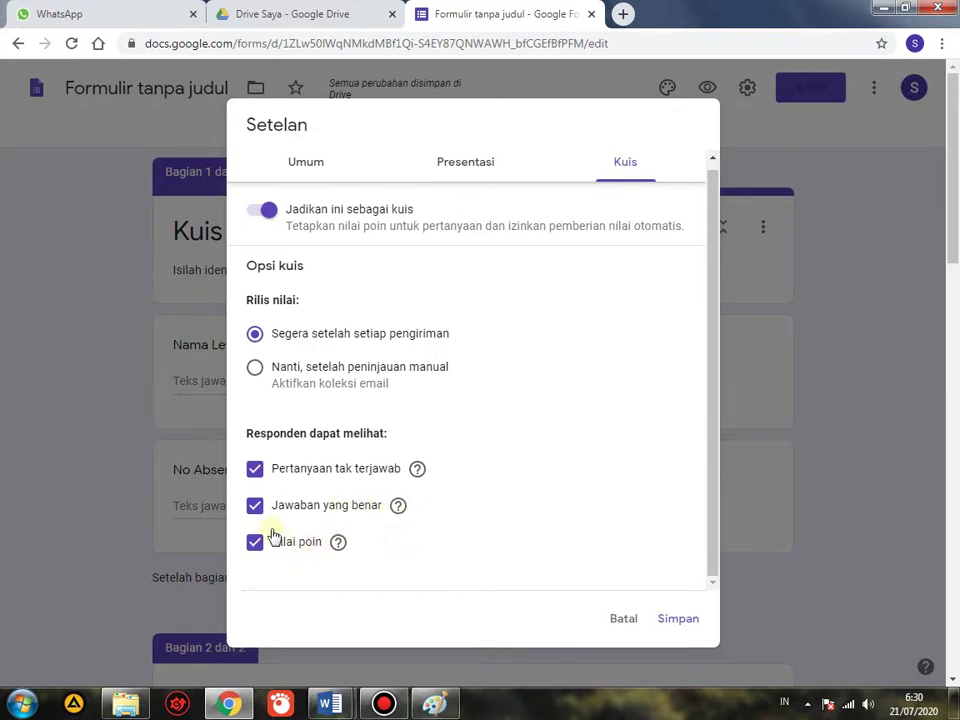
click(259, 476)
click(255, 506)
click(257, 477)
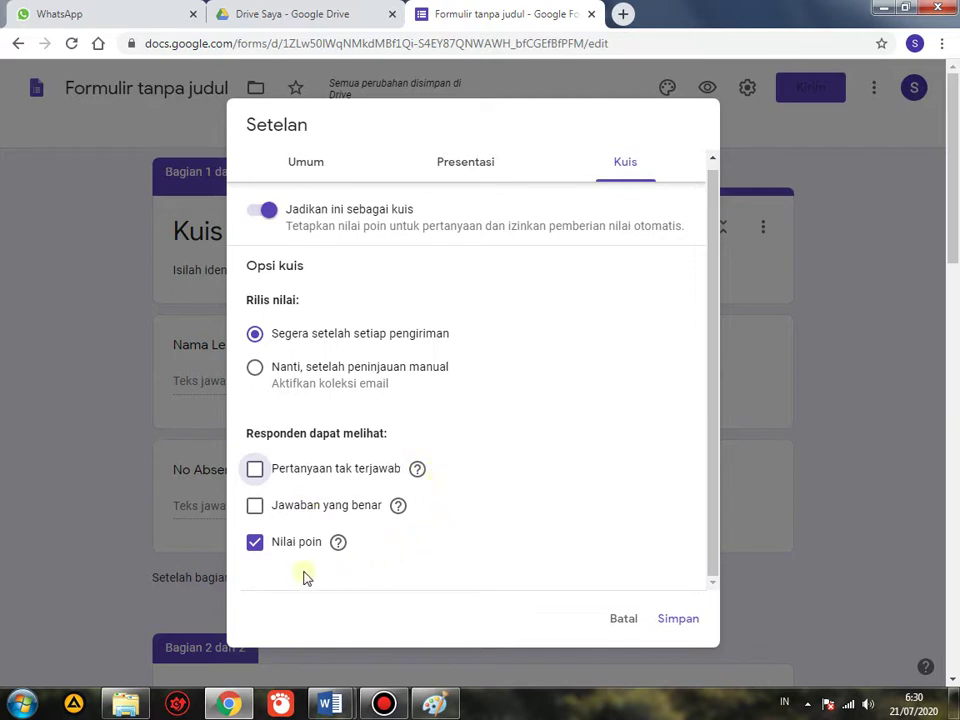
click(255, 545)
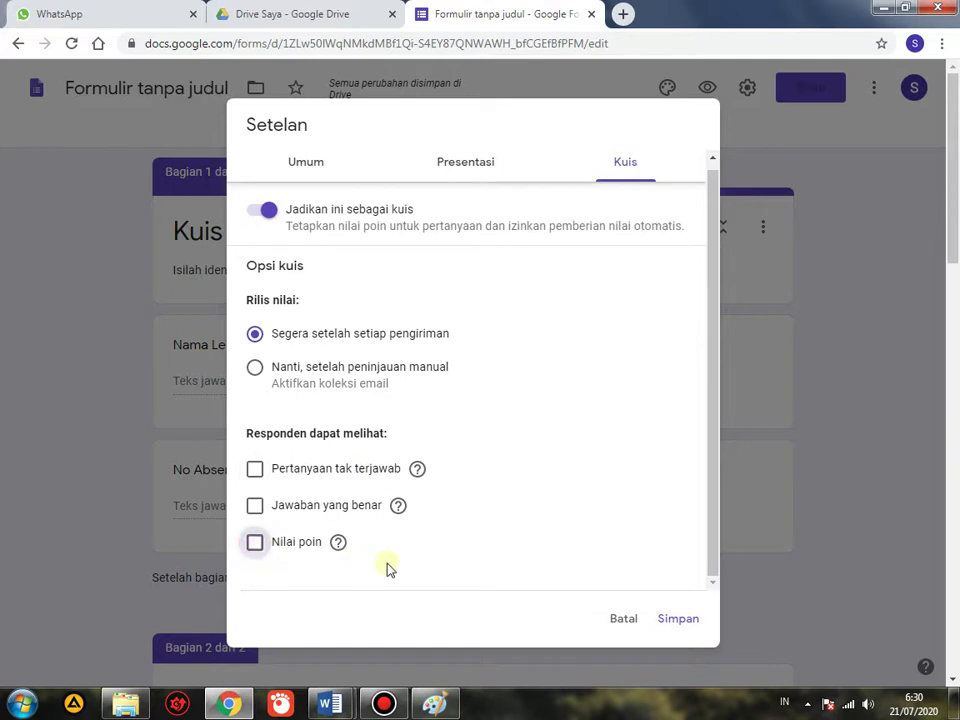
Let respondents see "Nilai poin" in the quiz options and save the form's settings
click(255, 546)
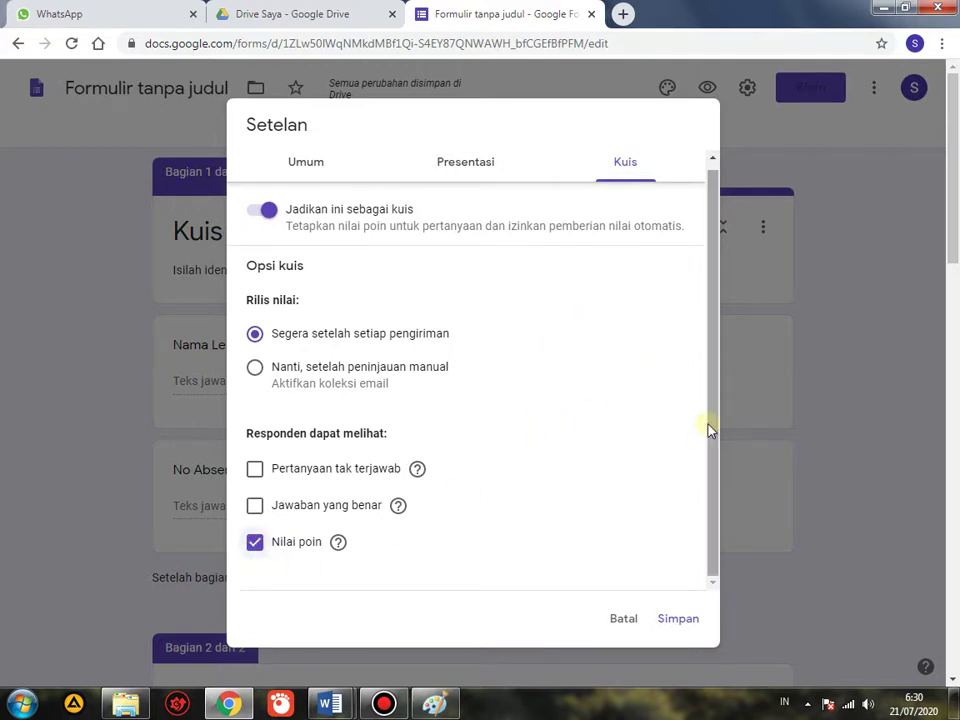
click(678, 620)
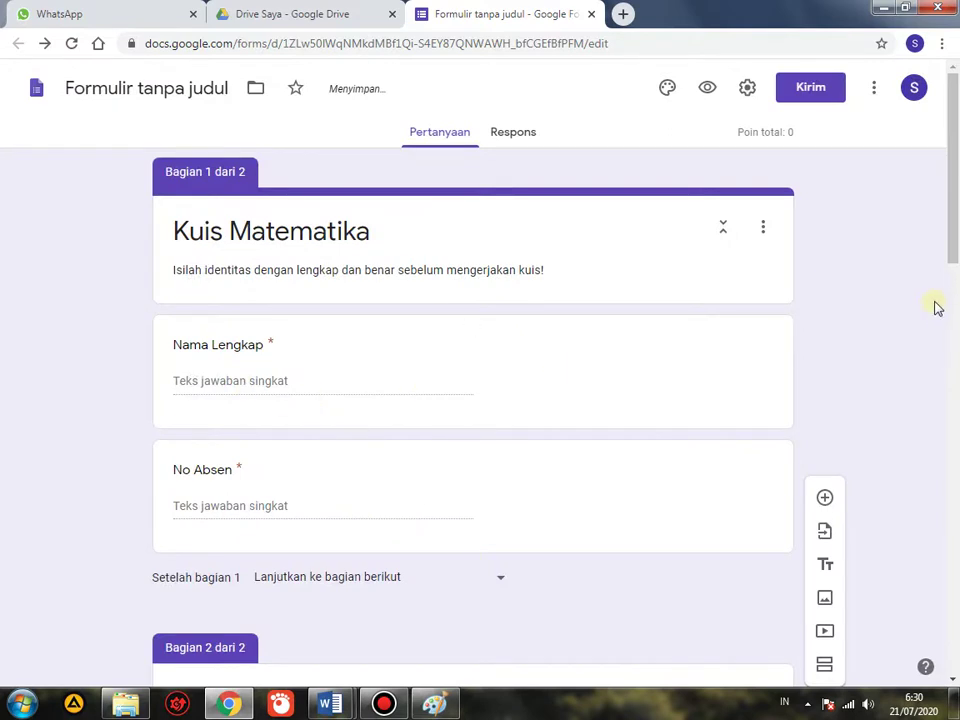
Set question 1's answer key to "d. 21" and its value to 25 points
drag(955, 253, 955, 398)
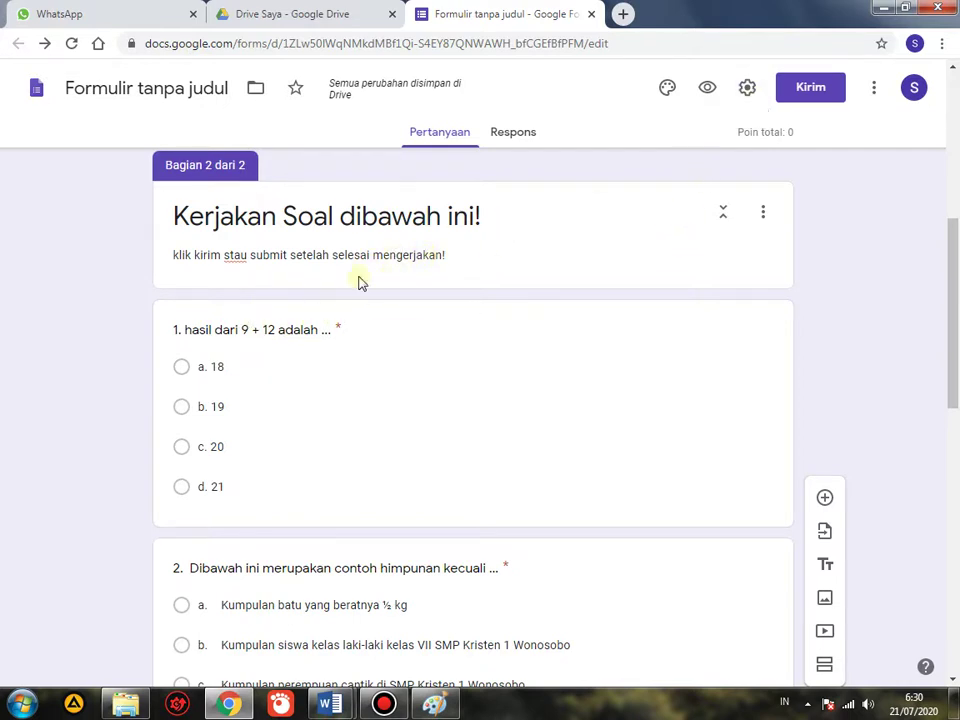
click(254, 332)
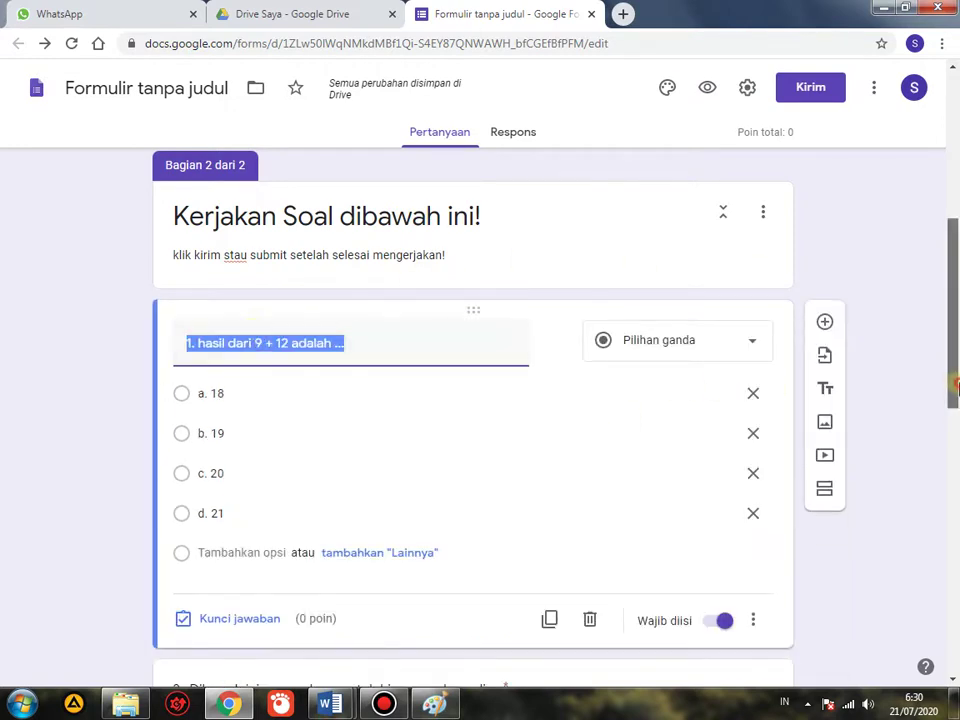
drag(955, 388, 955, 433)
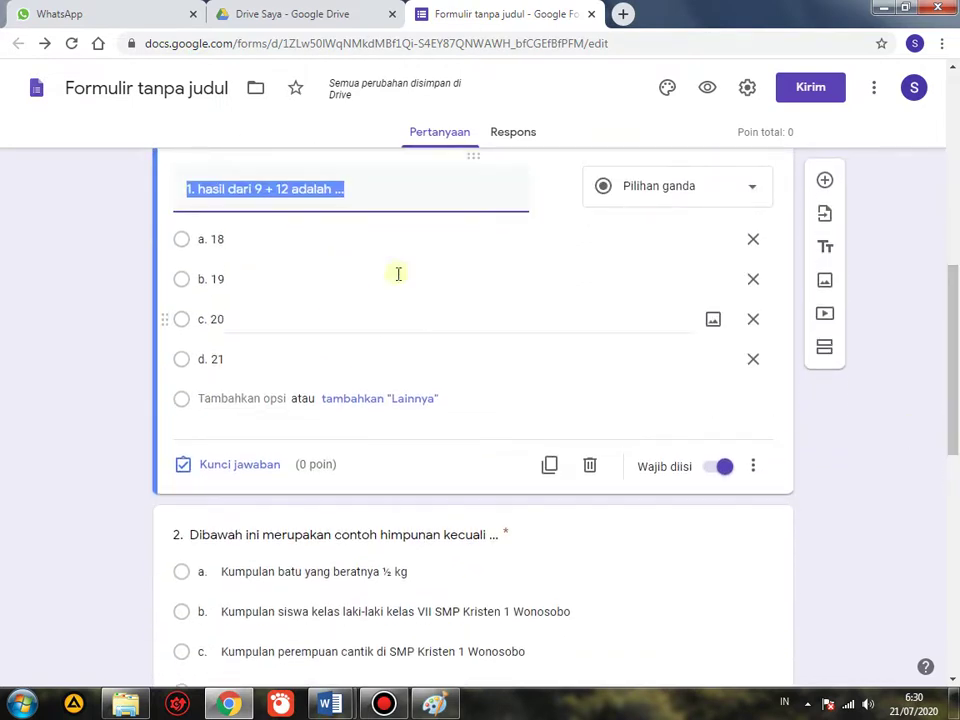
click(232, 463)
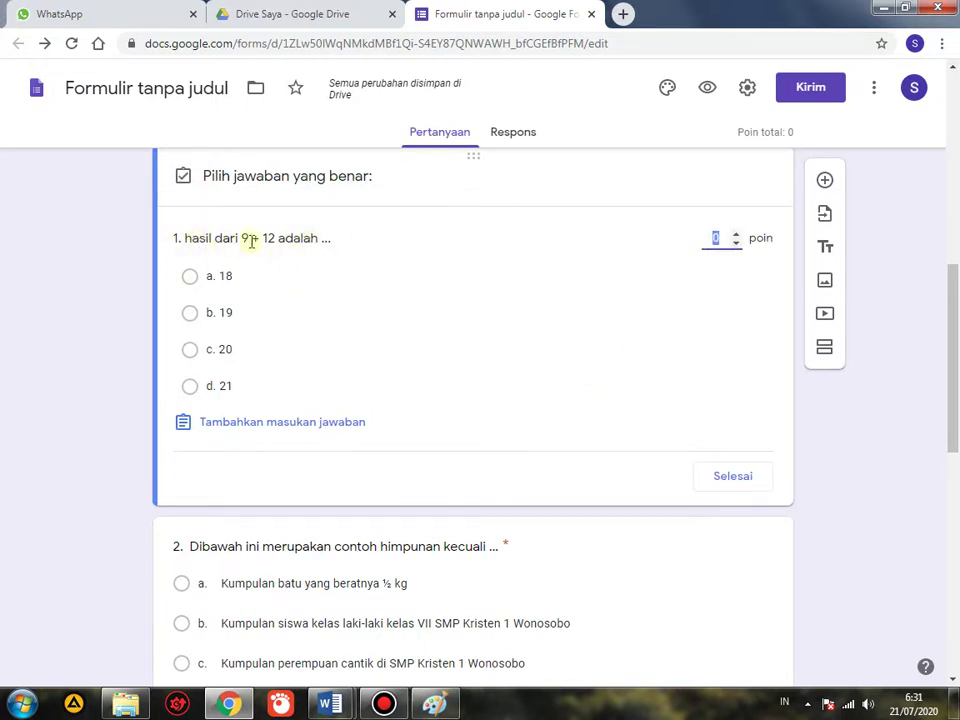
click(190, 387)
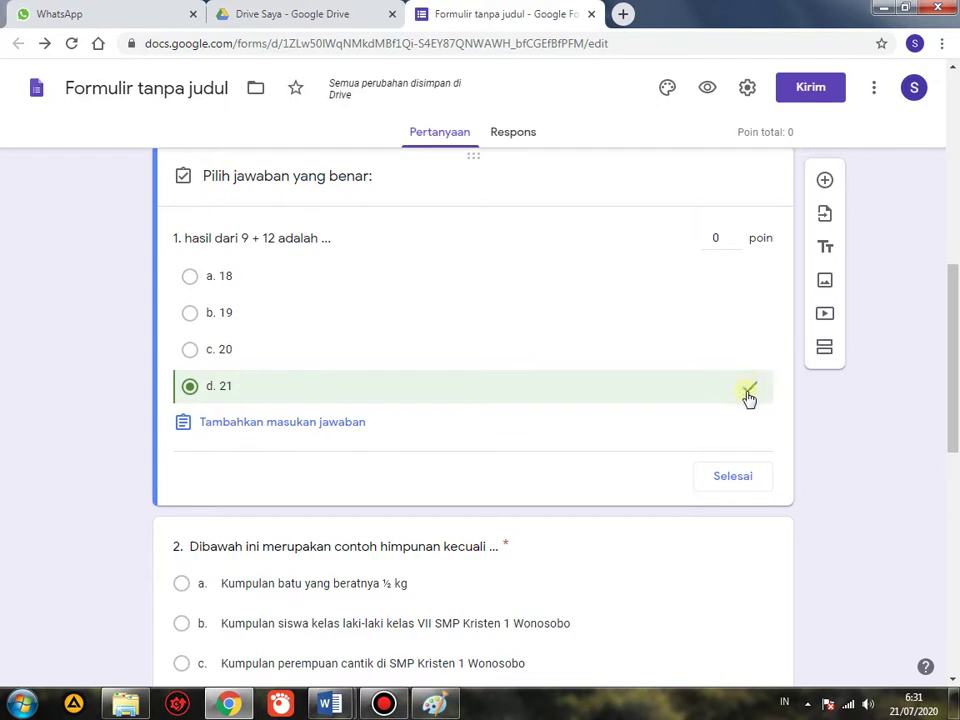
click(714, 238)
click(734, 478)
Set question 2's answer key to "c. Kumpulan perempuan cantik di SMP Kristen 1 Wonosobo", worth 25 points
drag(956, 401, 954, 503)
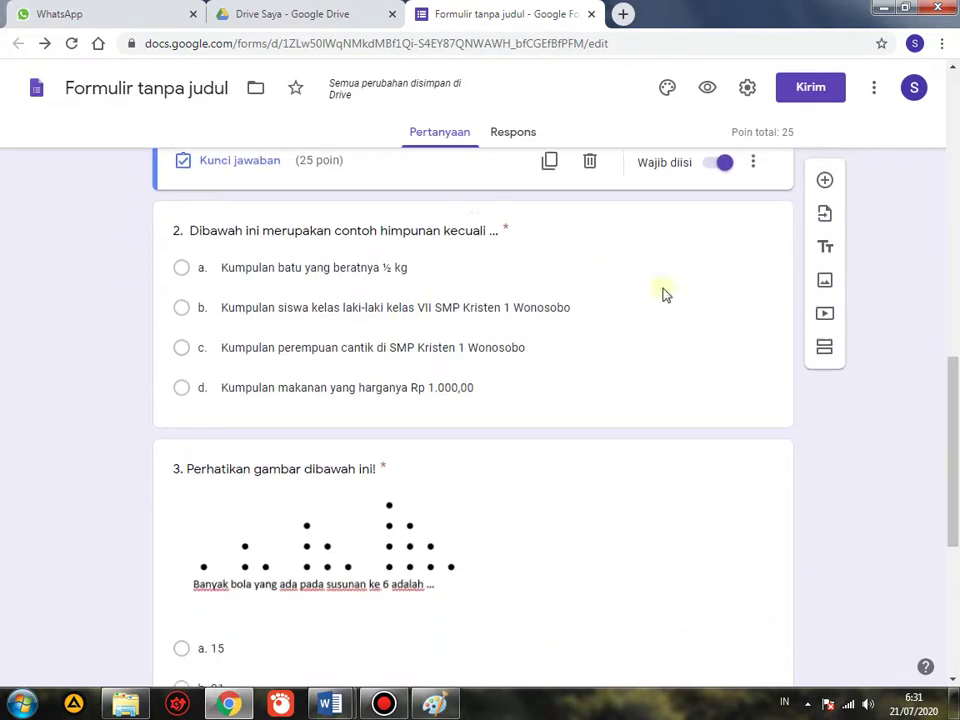
click(325, 231)
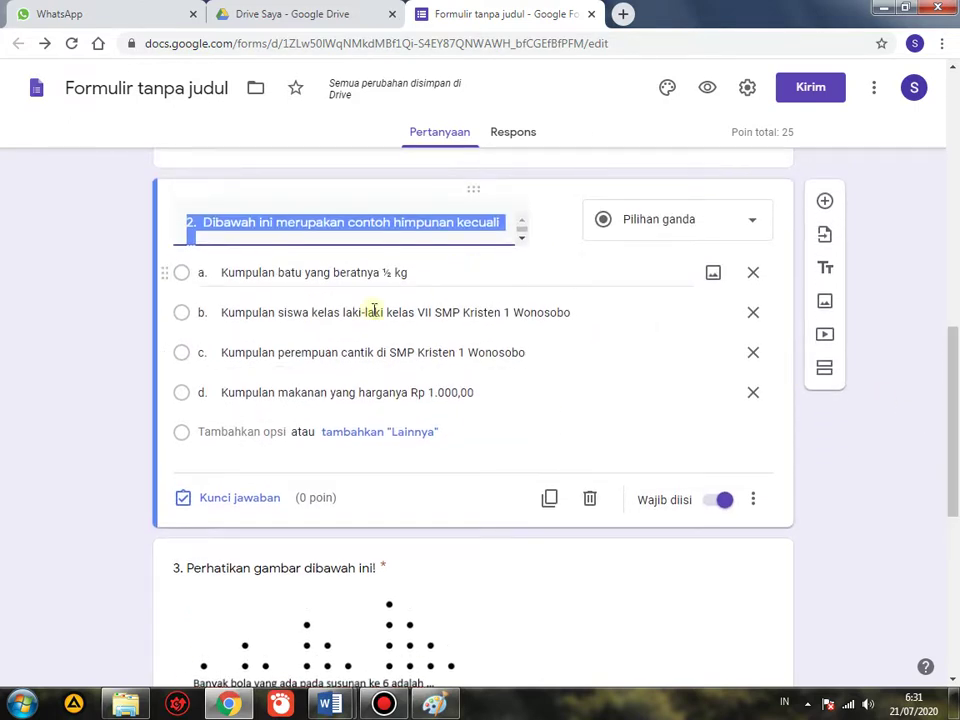
click(241, 499)
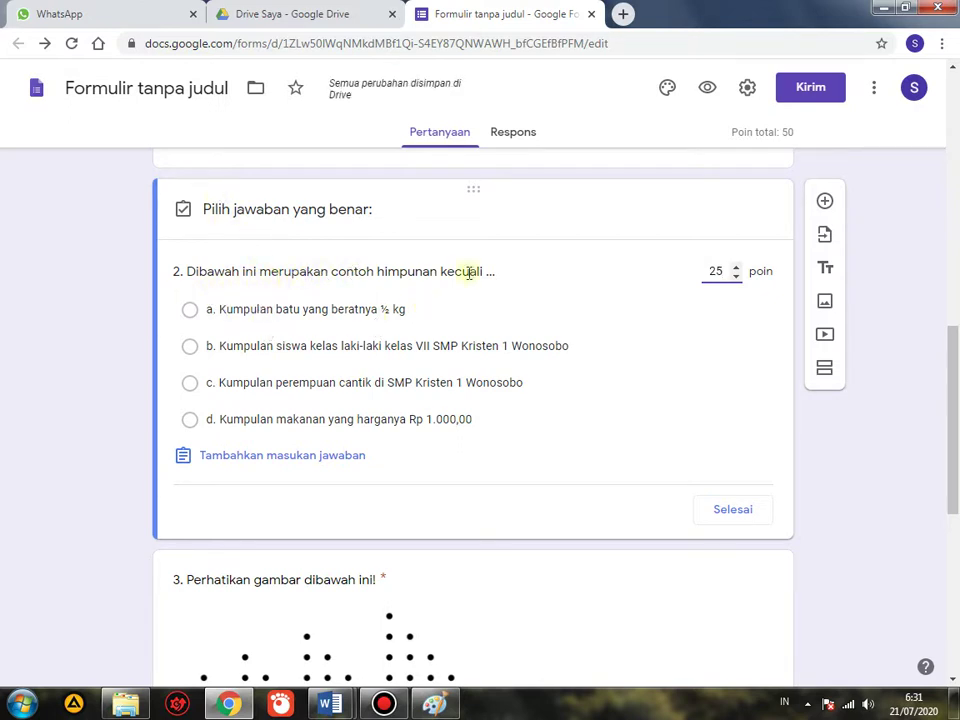
click(190, 383)
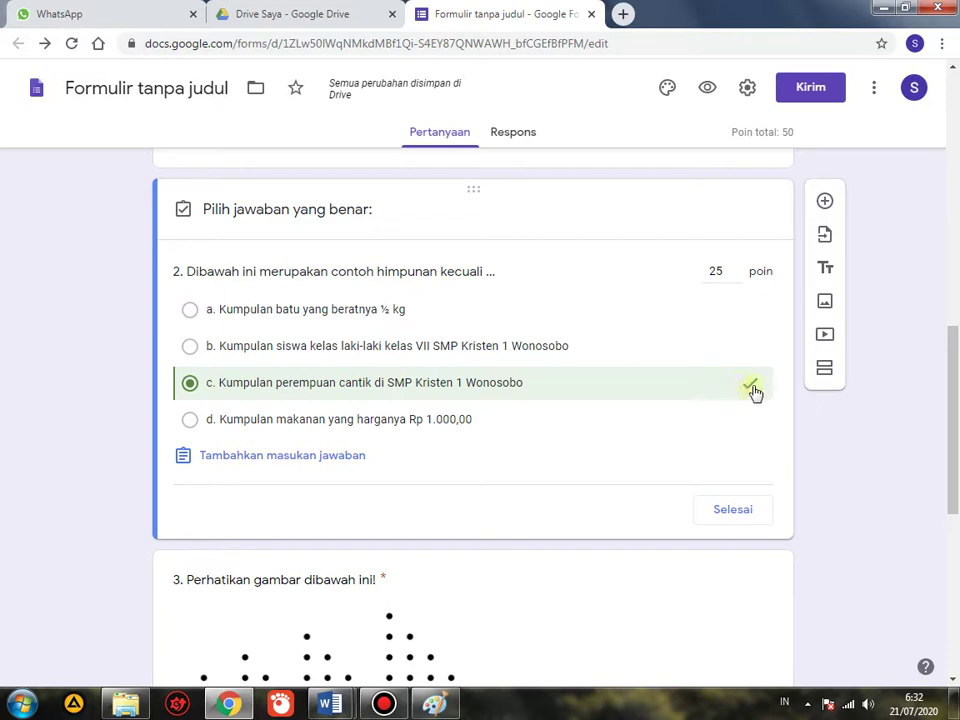
click(733, 510)
Set question 3's answer key to "b. 21" and its value to 25 points
drag(957, 470, 957, 572)
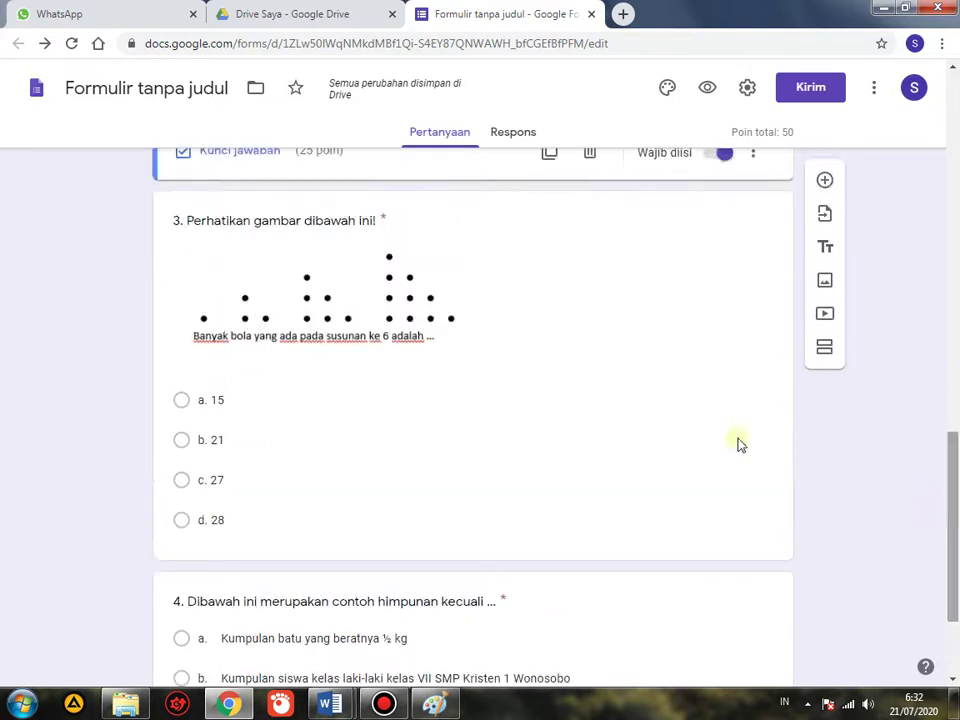
click(301, 218)
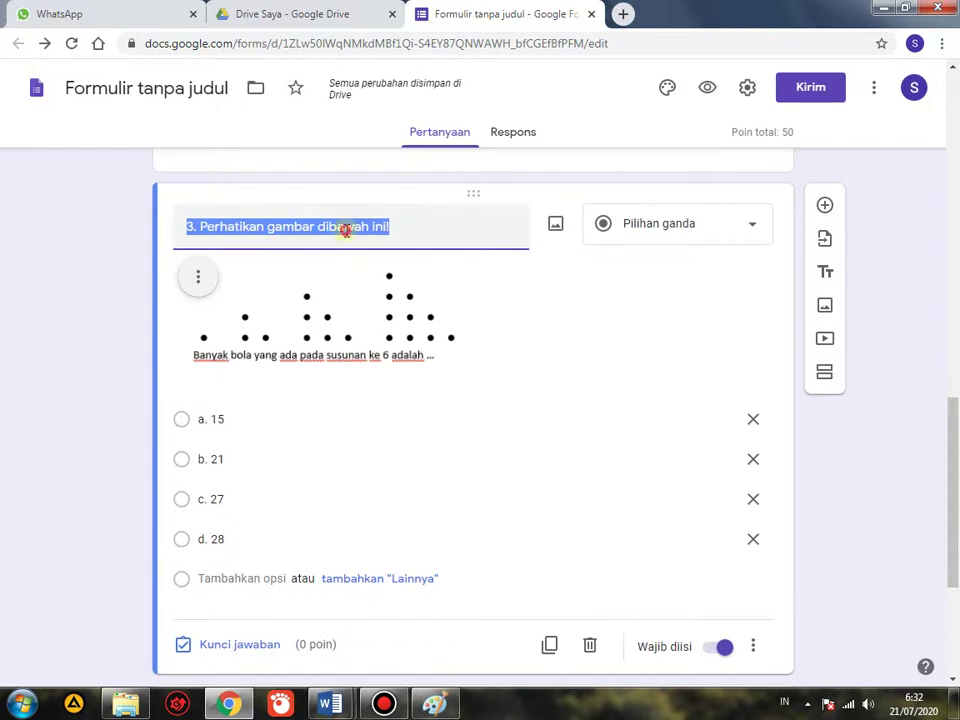
click(343, 226)
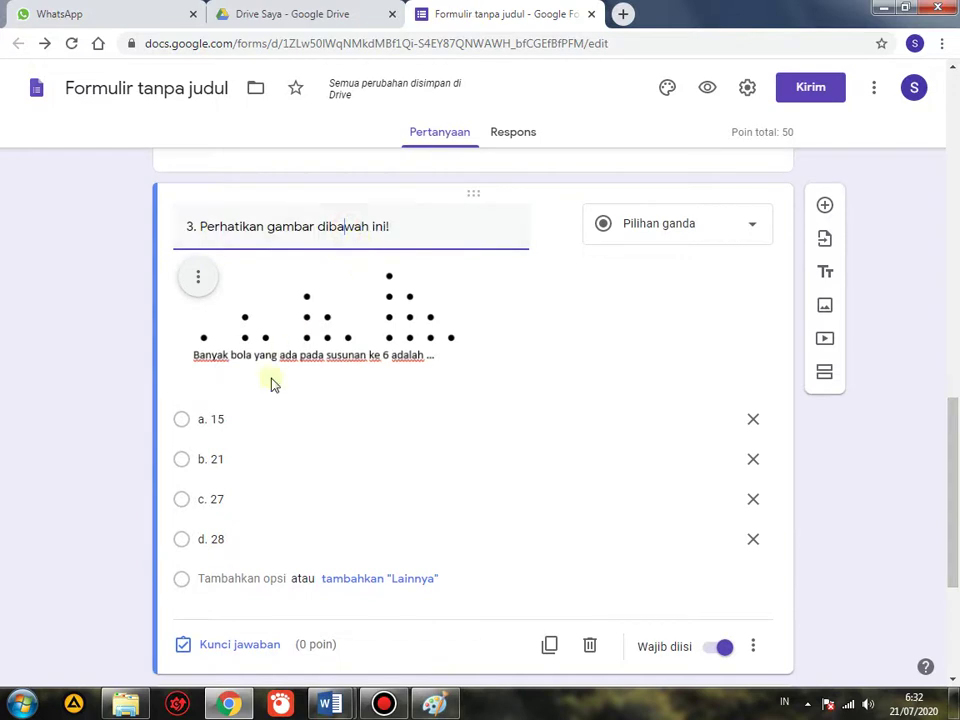
click(230, 648)
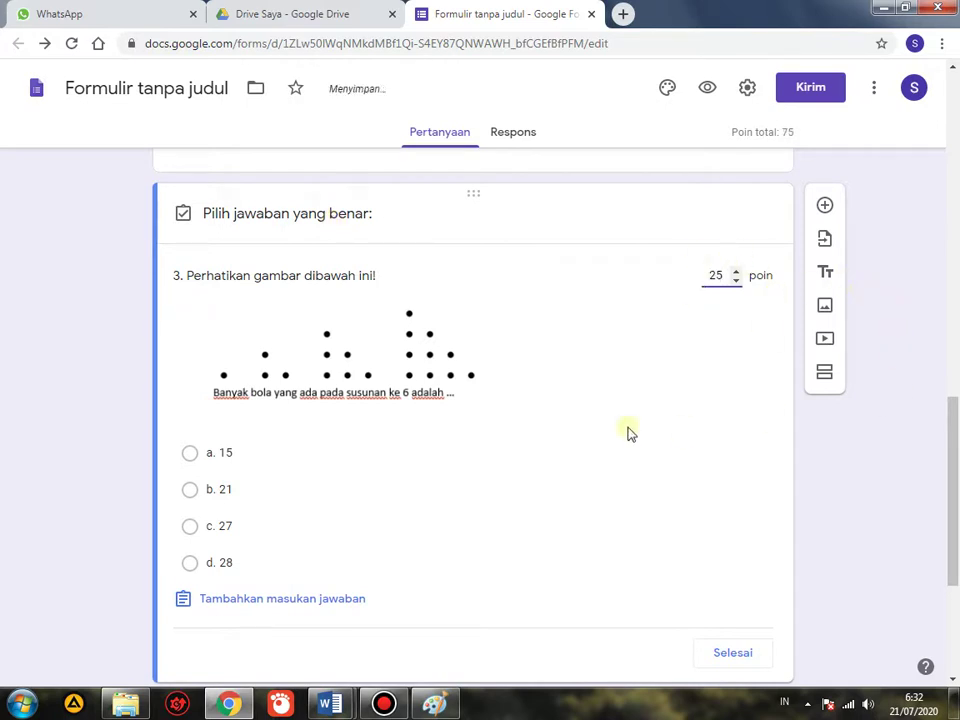
scroll(945, 525, down, 2)
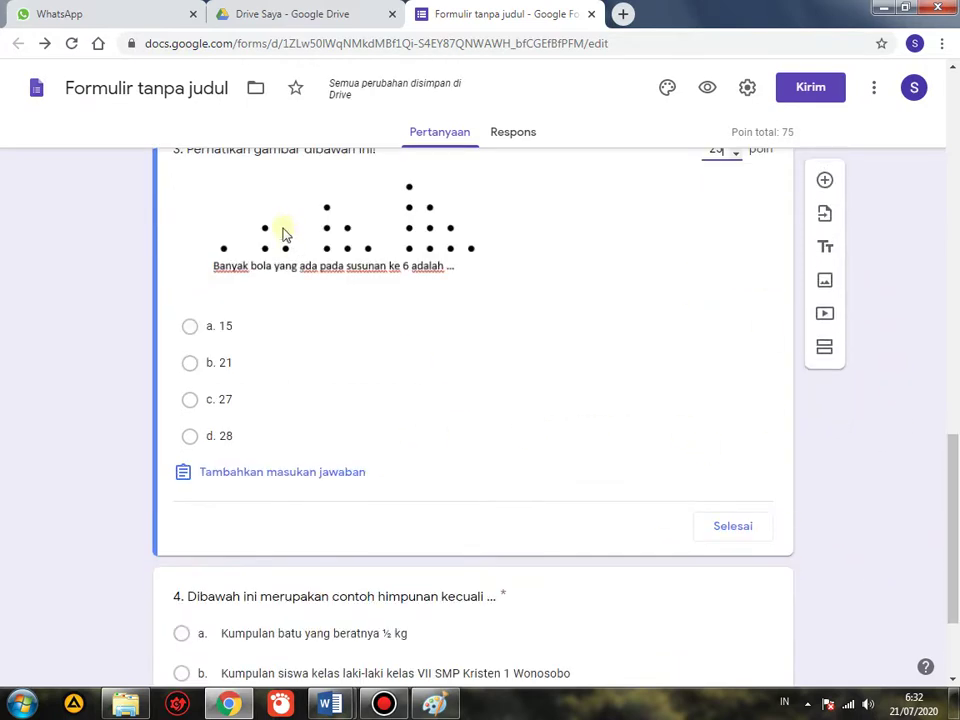
scroll(283, 258, up, 1)
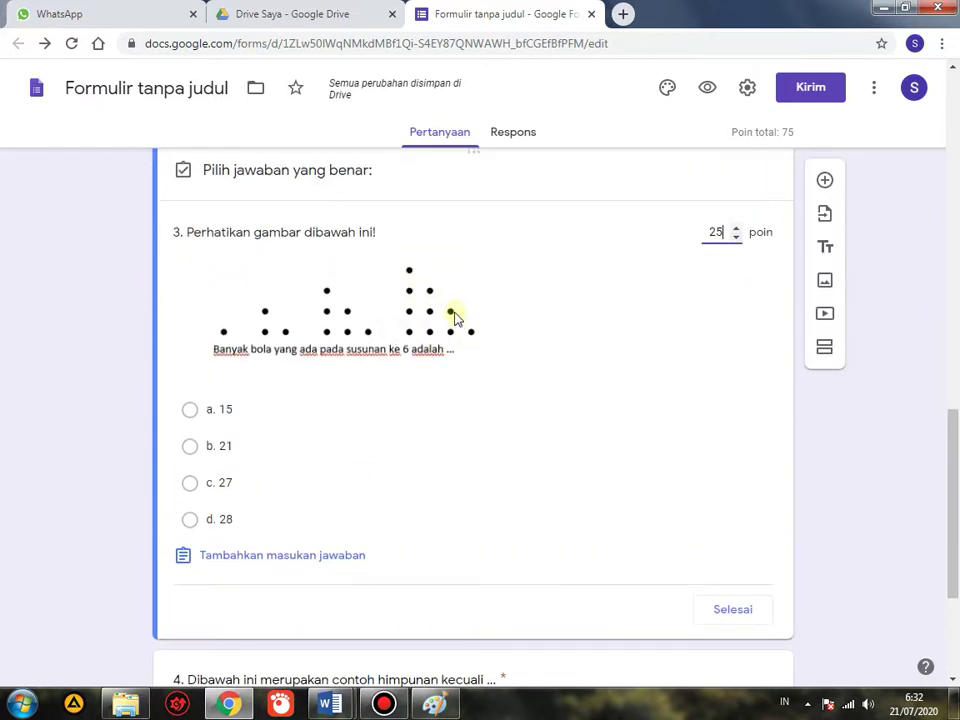
click(189, 448)
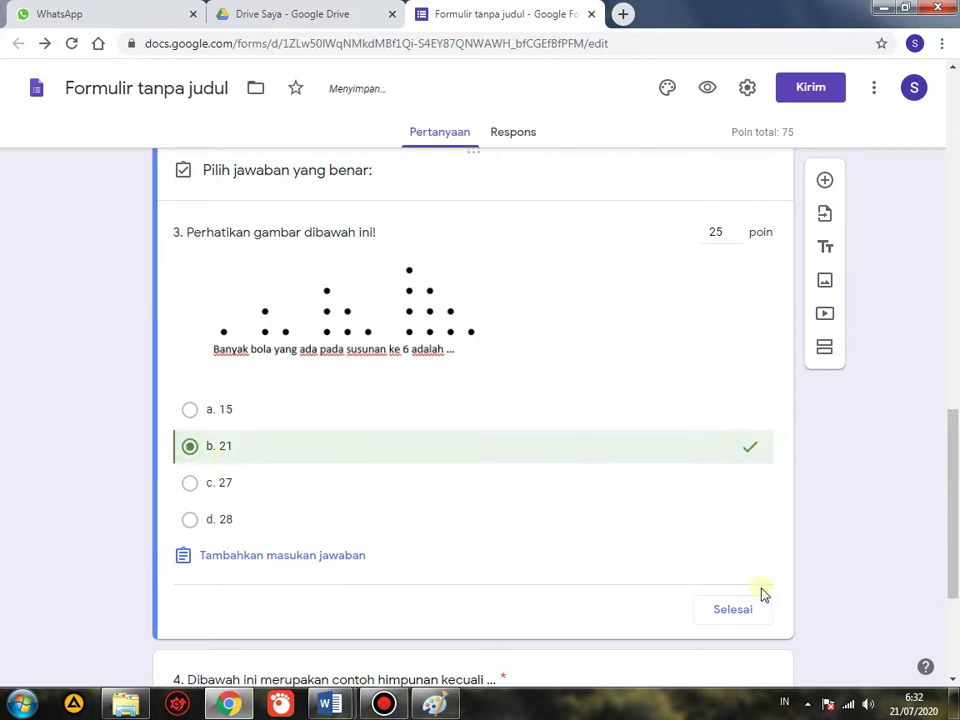
click(736, 612)
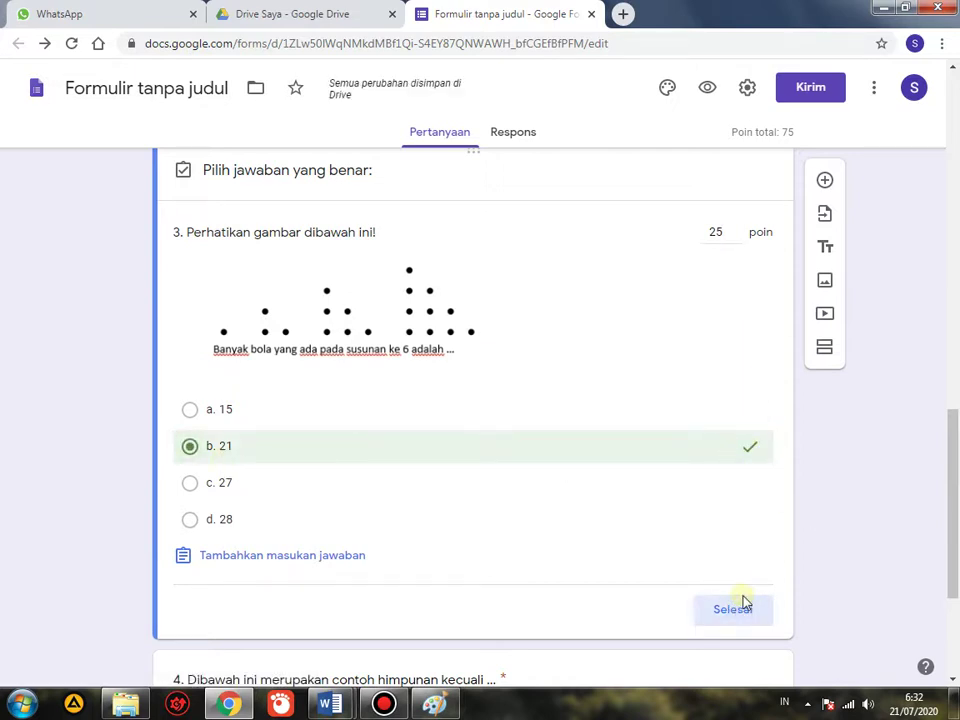
Set question 4's answer key to "c. Kumpulan perempuan cantik di SMP Kristen 1 Wonosobo", worth 25 points
drag(953, 597, 953, 667)
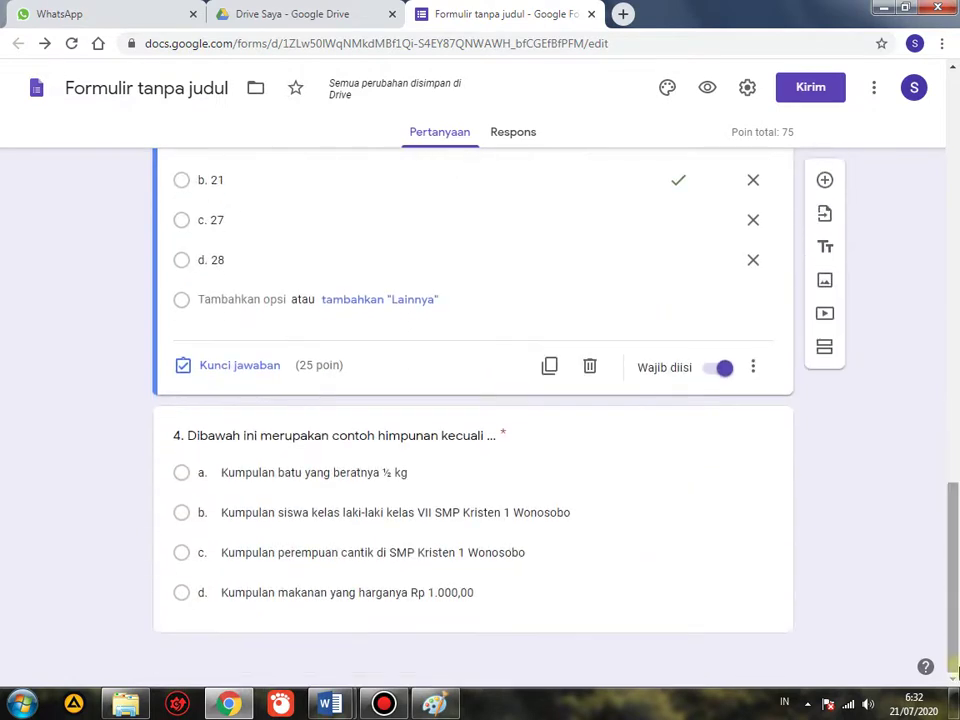
click(306, 435)
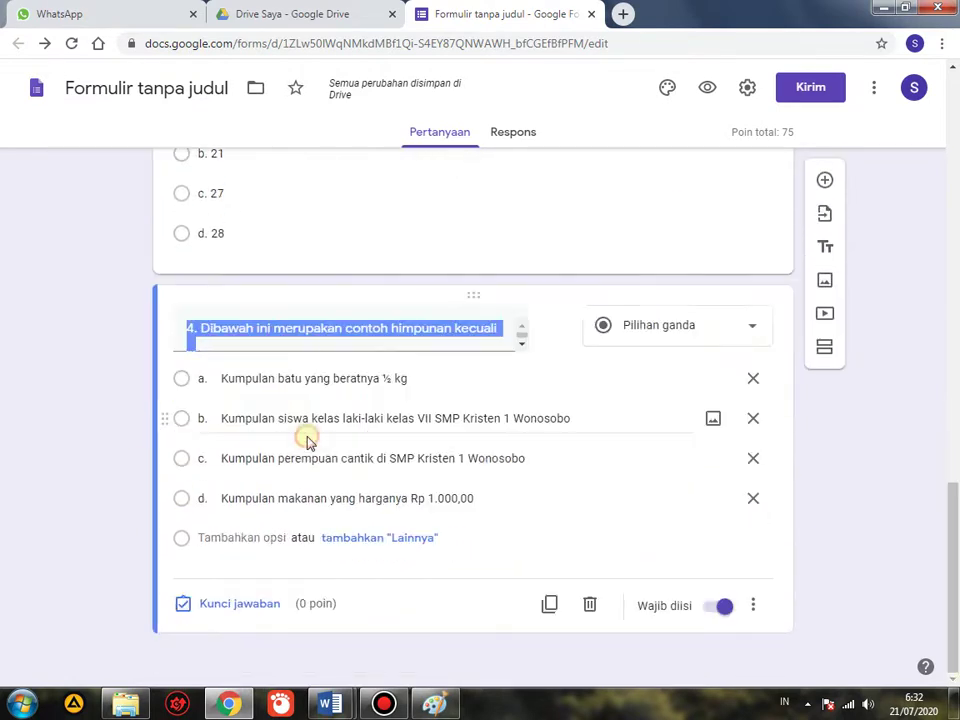
click(251, 606)
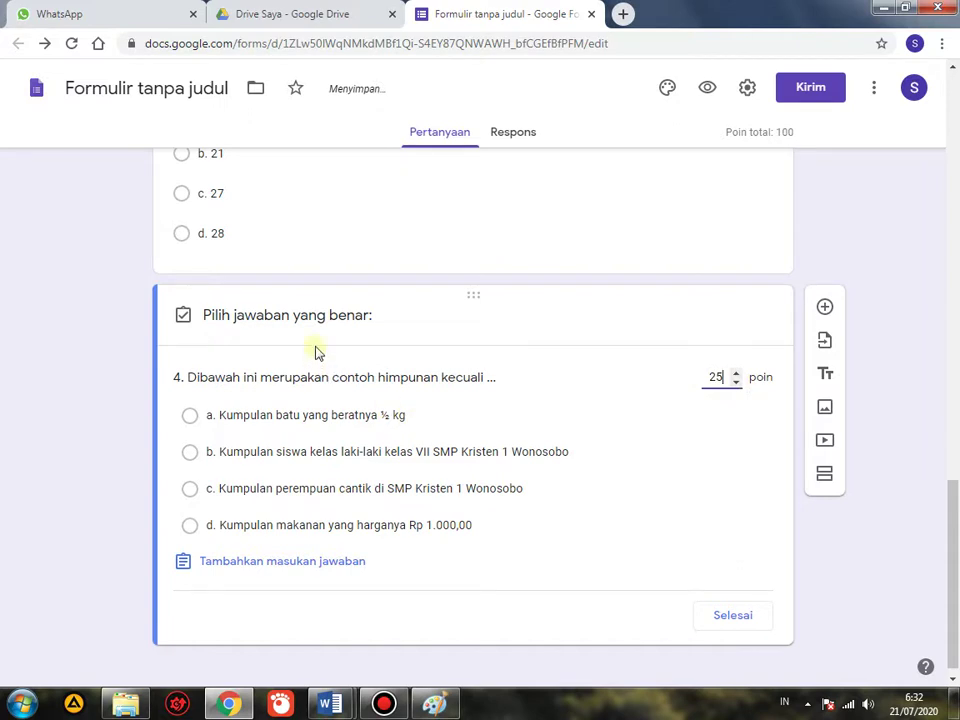
click(188, 490)
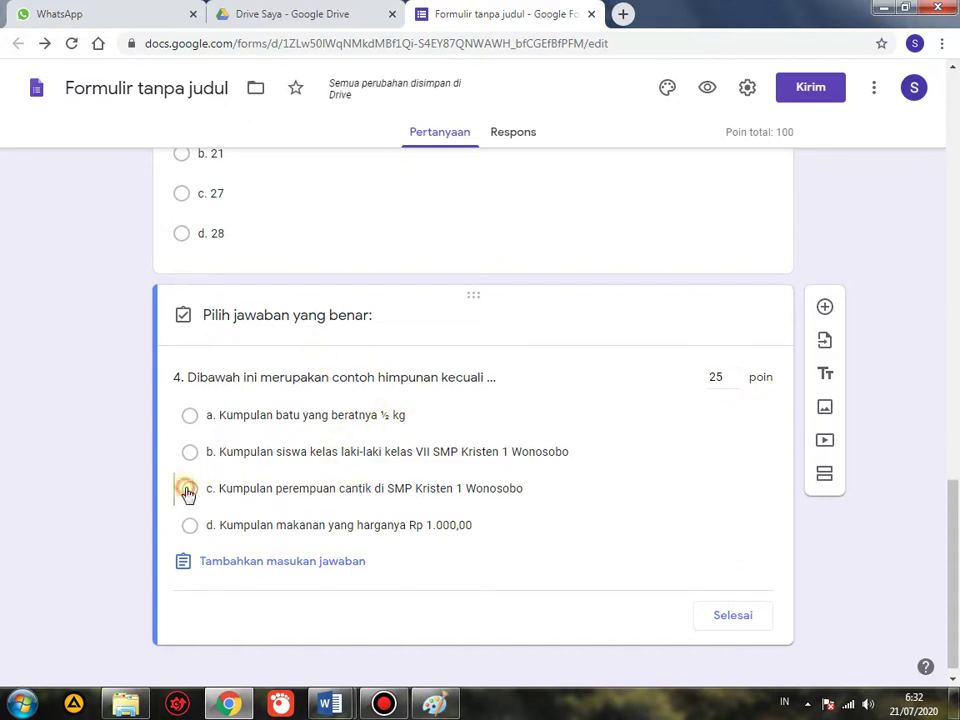
click(742, 616)
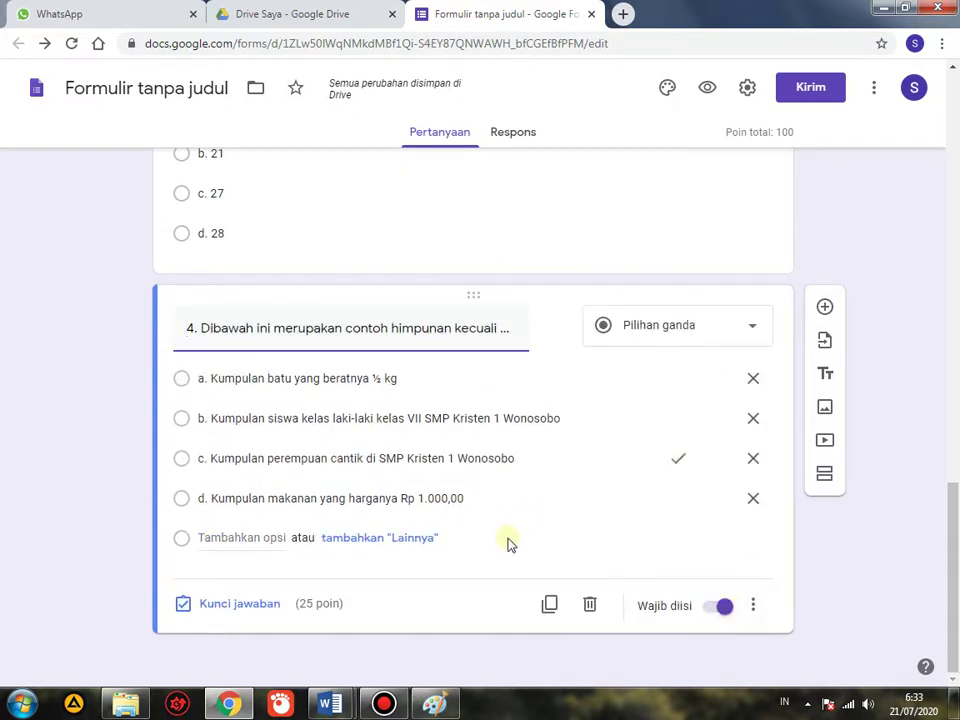
Return to the form's first section and dismiss the Windows color scheme dialog without choosing an option
scroll(505, 545, up, 15)
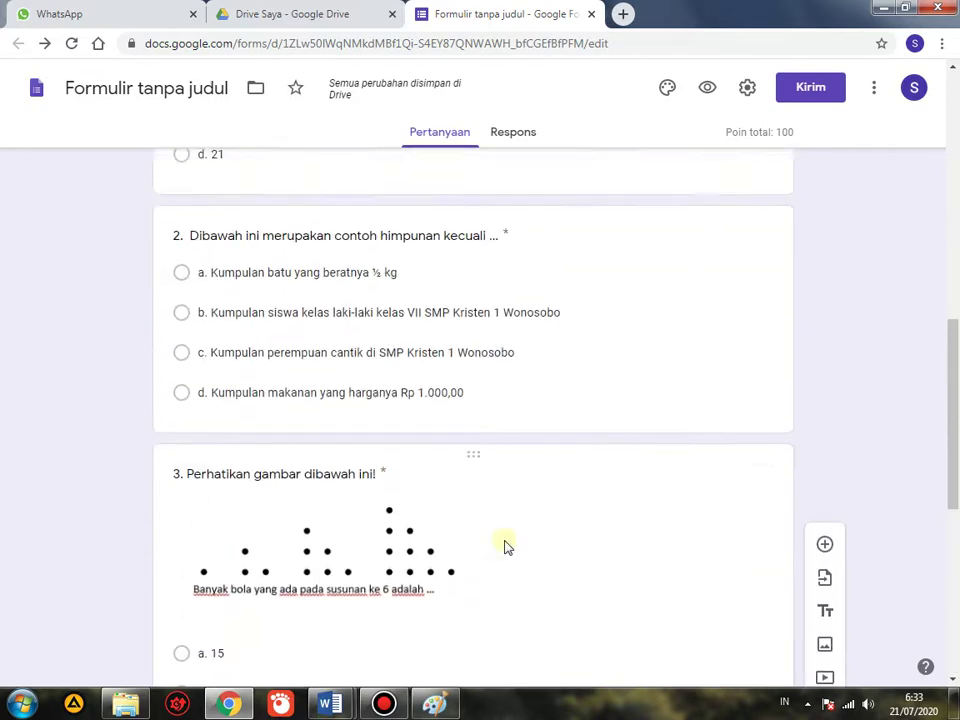
scroll(505, 545, up, 1)
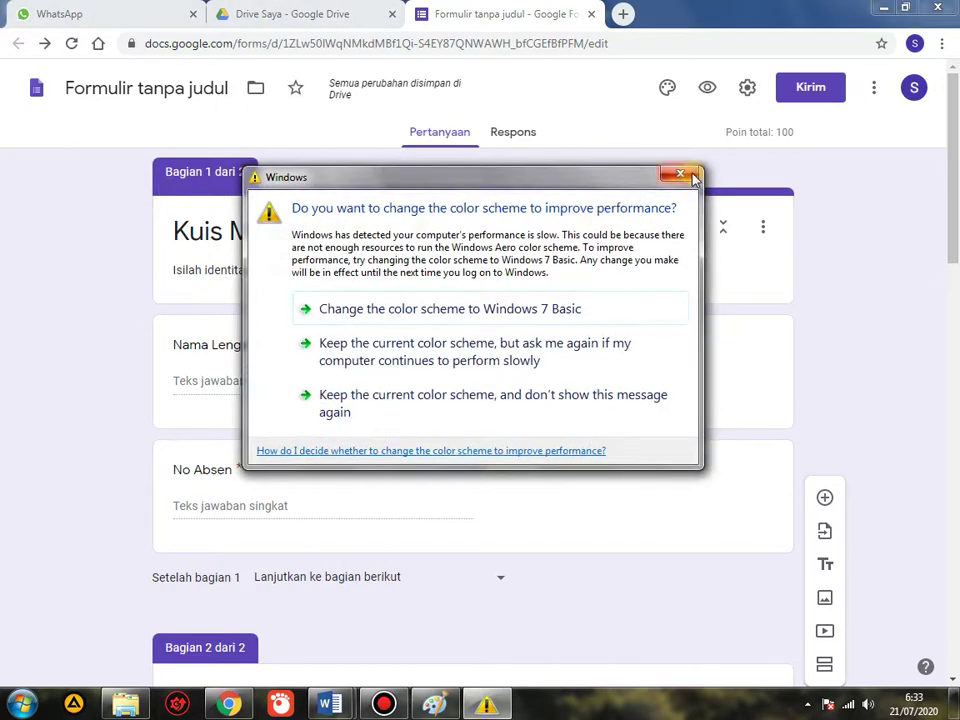
click(683, 176)
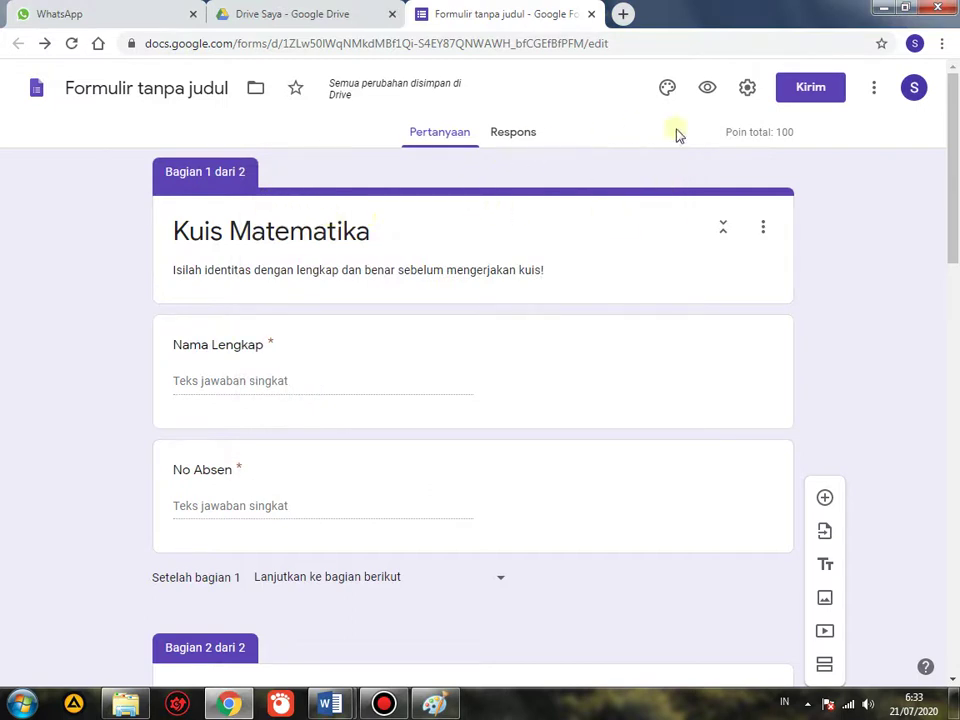
Open the form's sending options, shorten its share link with "Perpendek URL" and copy the shortened link
click(811, 92)
click(805, 88)
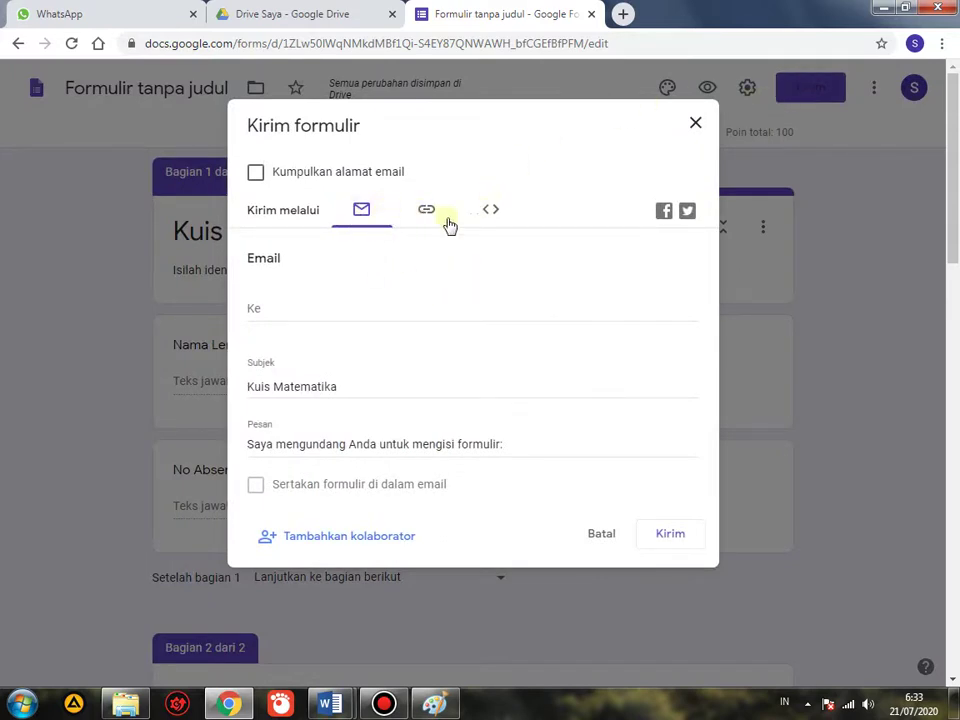
click(427, 212)
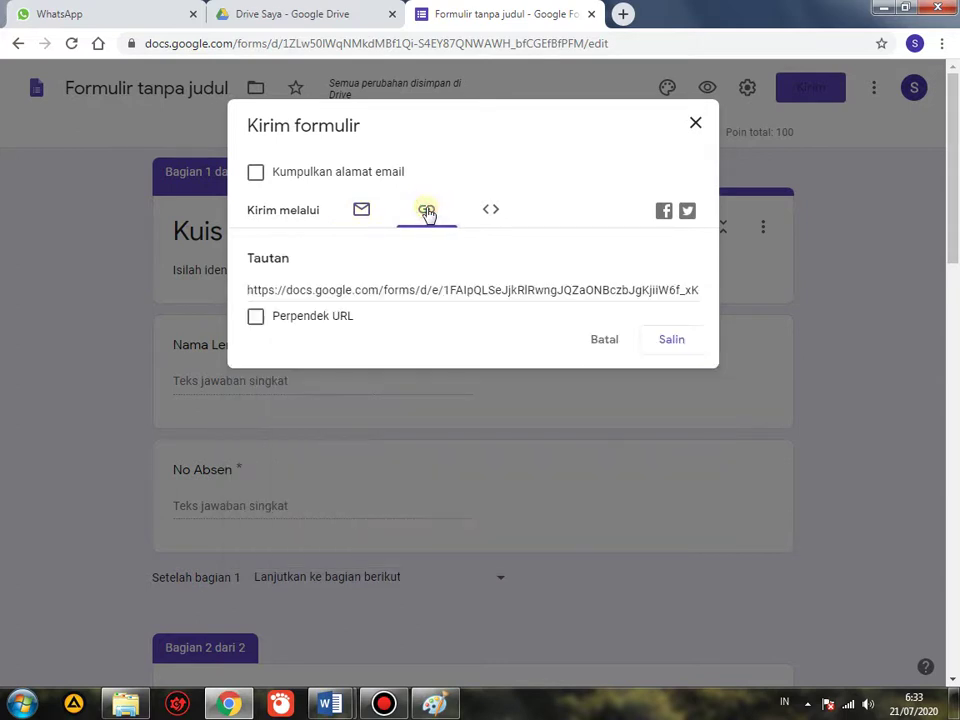
click(497, 213)
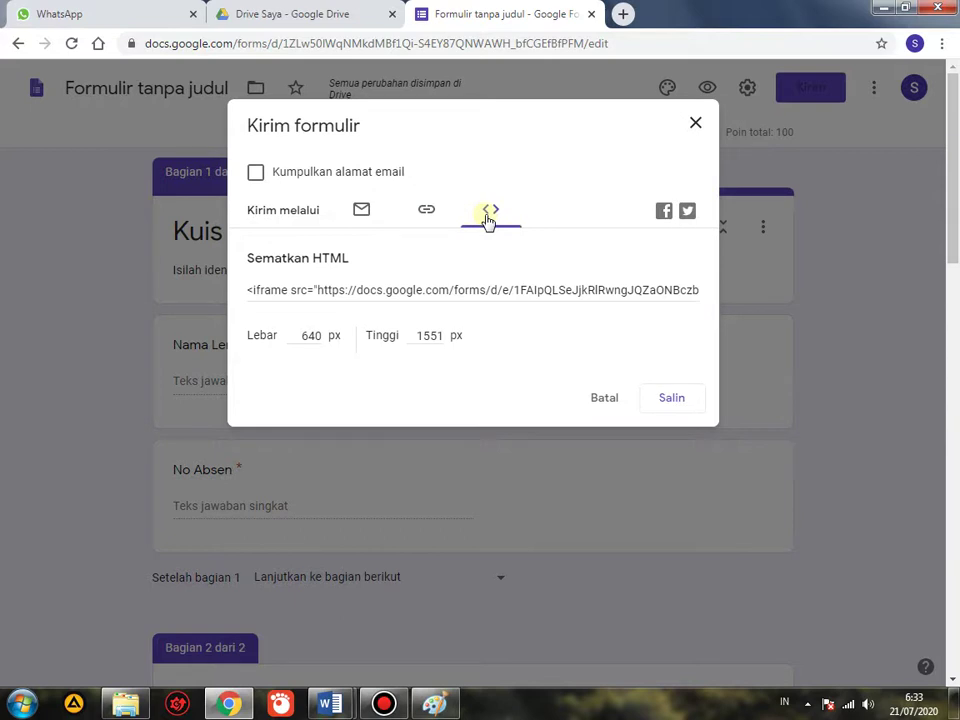
click(421, 214)
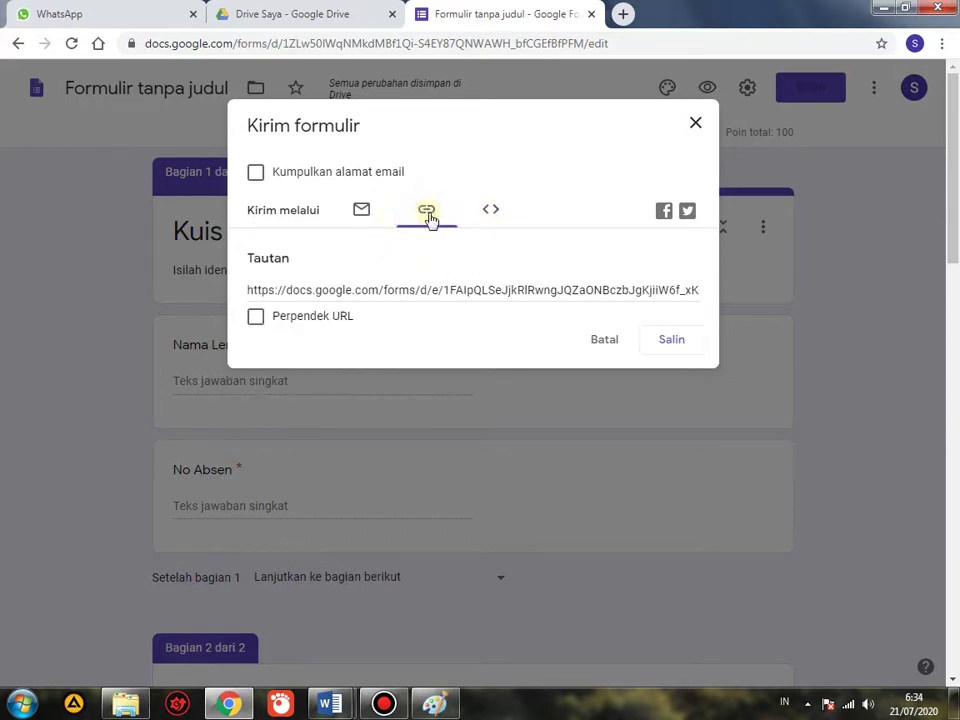
click(253, 320)
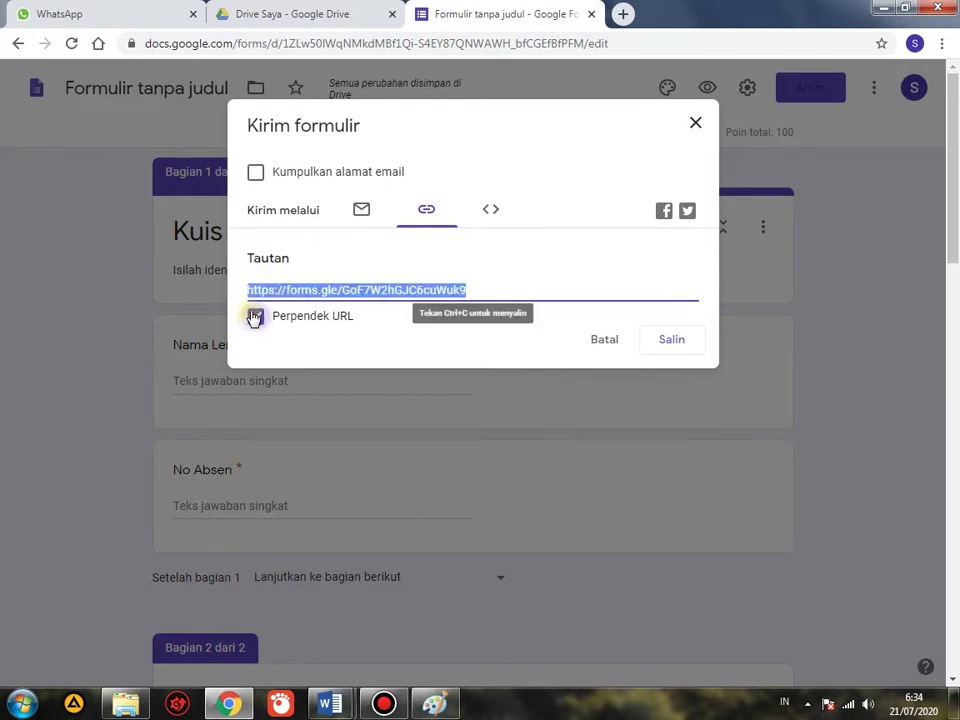
click(669, 340)
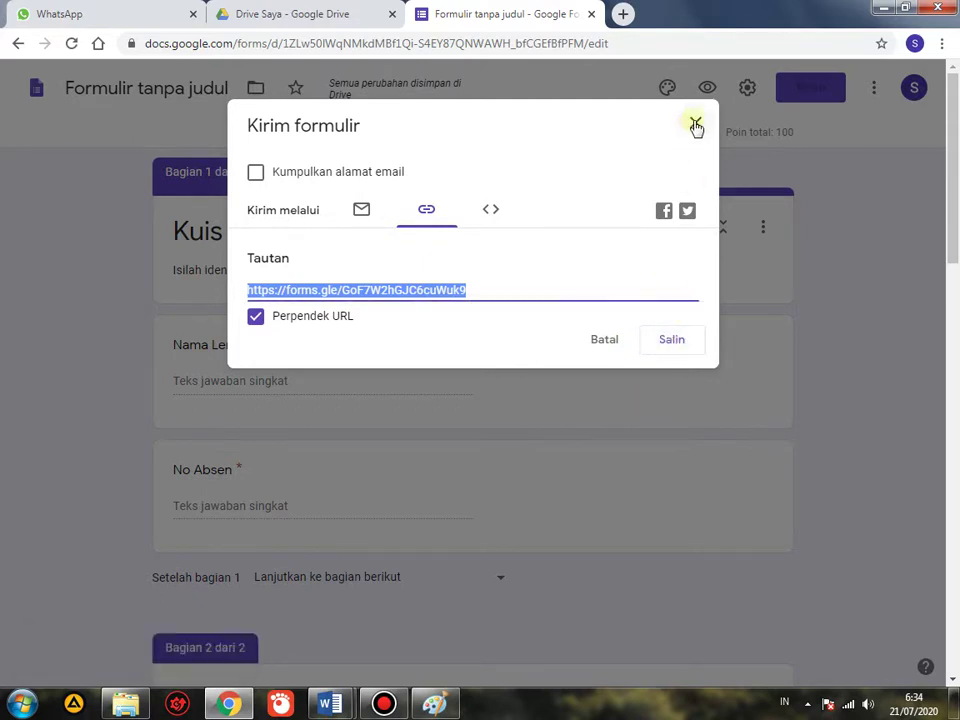
click(694, 124)
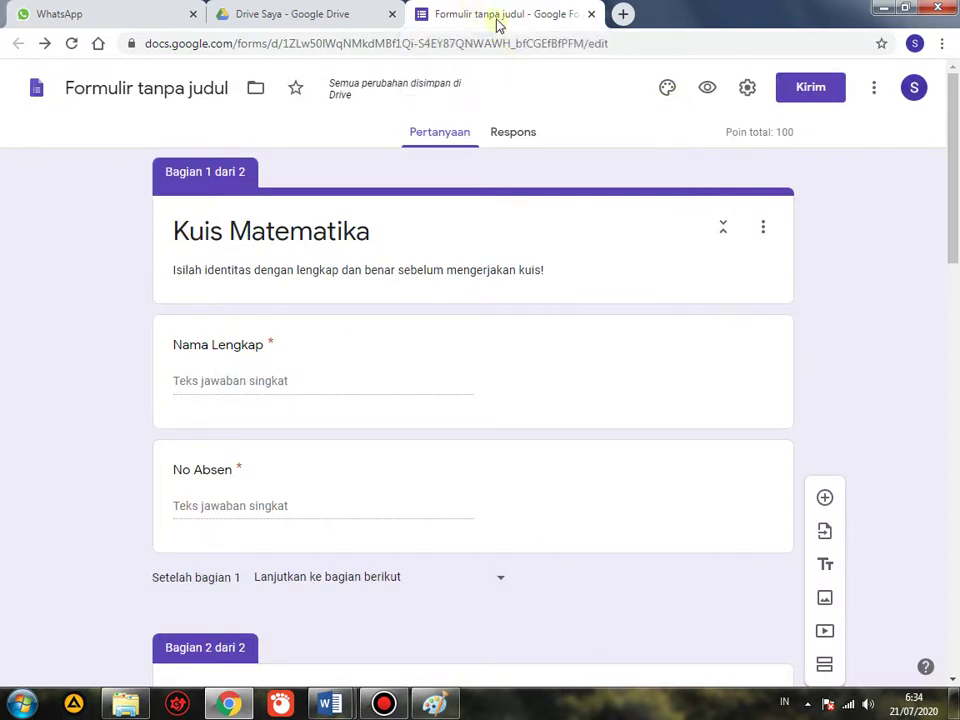
Switch to WhatsApp and send the Tutorial group the copied form link with the text "klik link diatas untuk mengerjakan kuis" on a new line
click(118, 23)
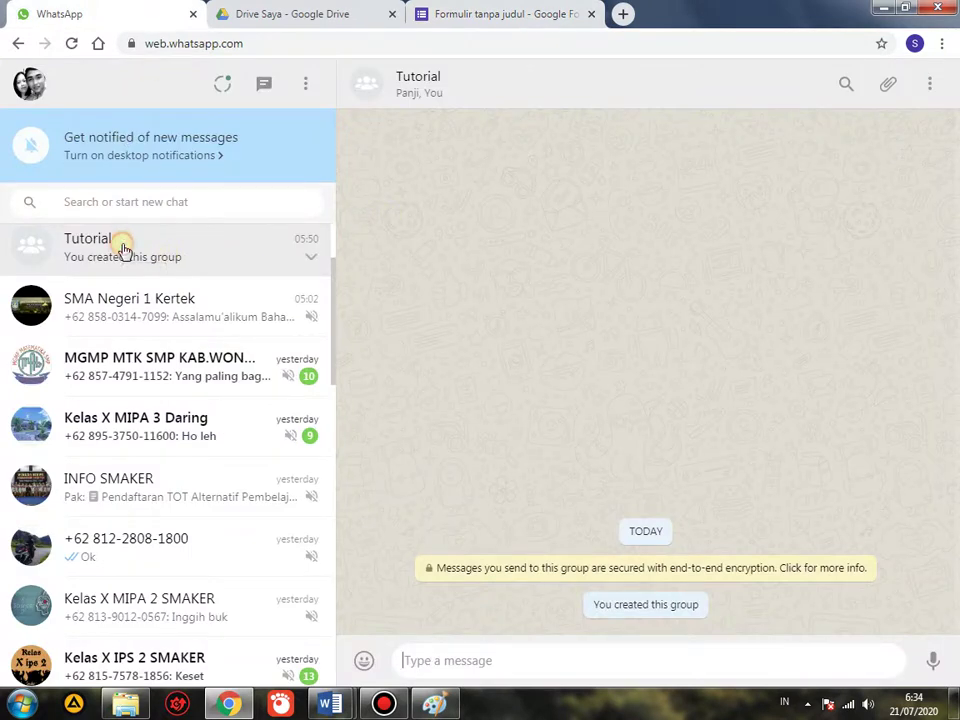
right_click(445, 660)
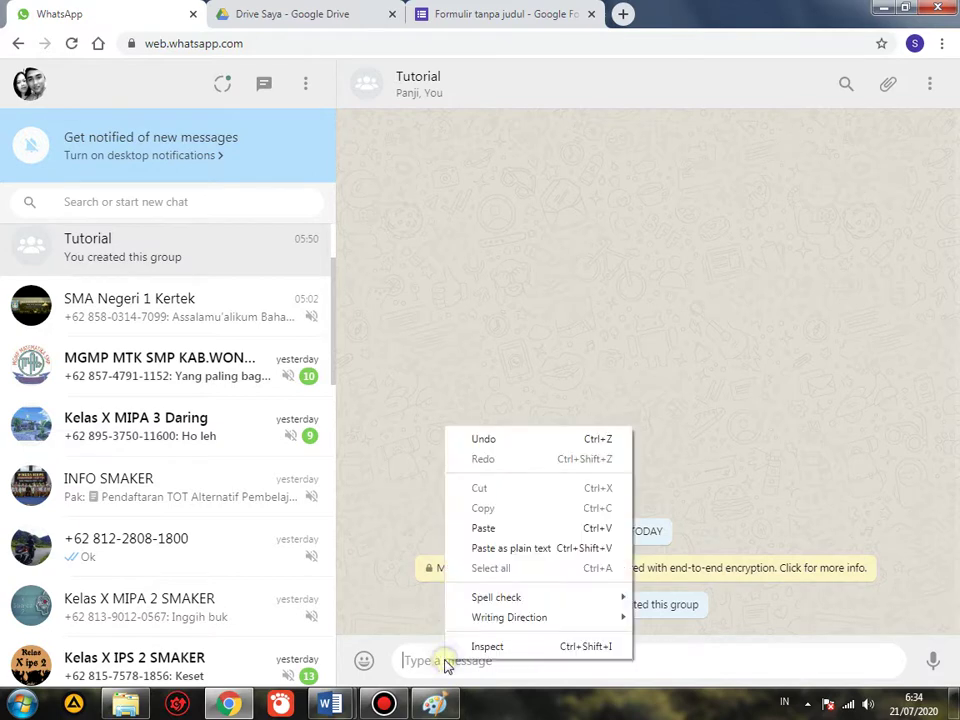
click(490, 528)
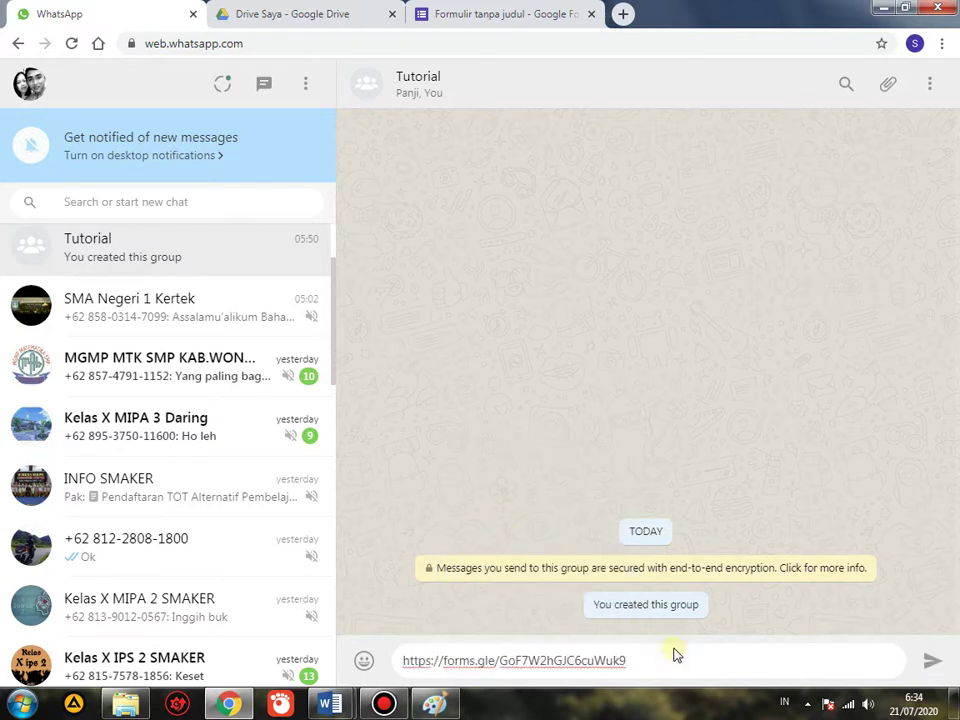
key(shift+Return)
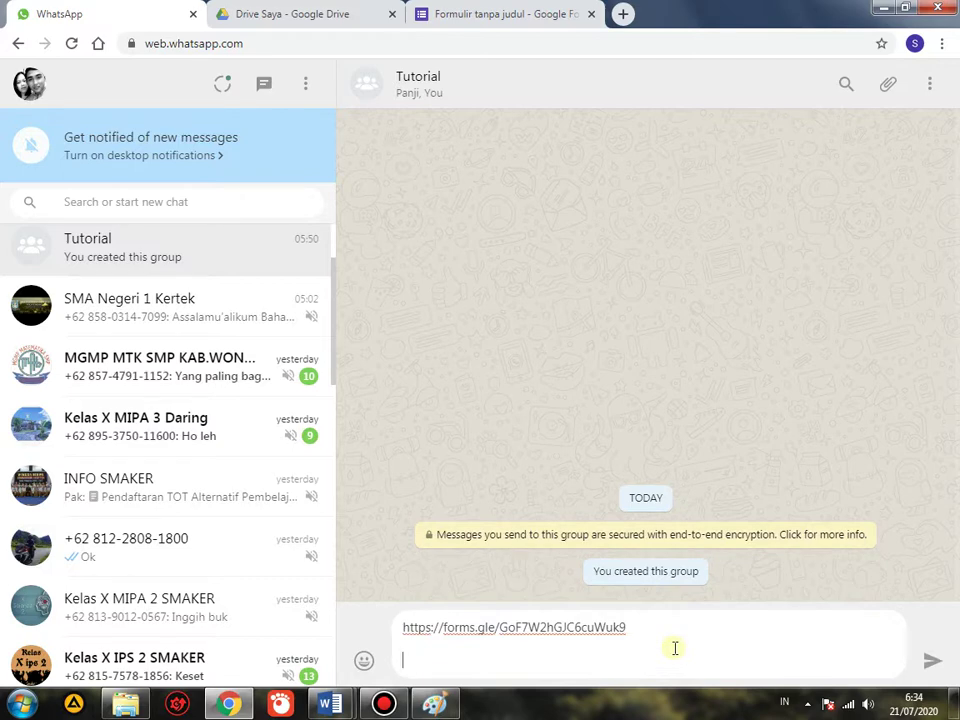
text(klik link diatas untuk mengerjakan kuis)
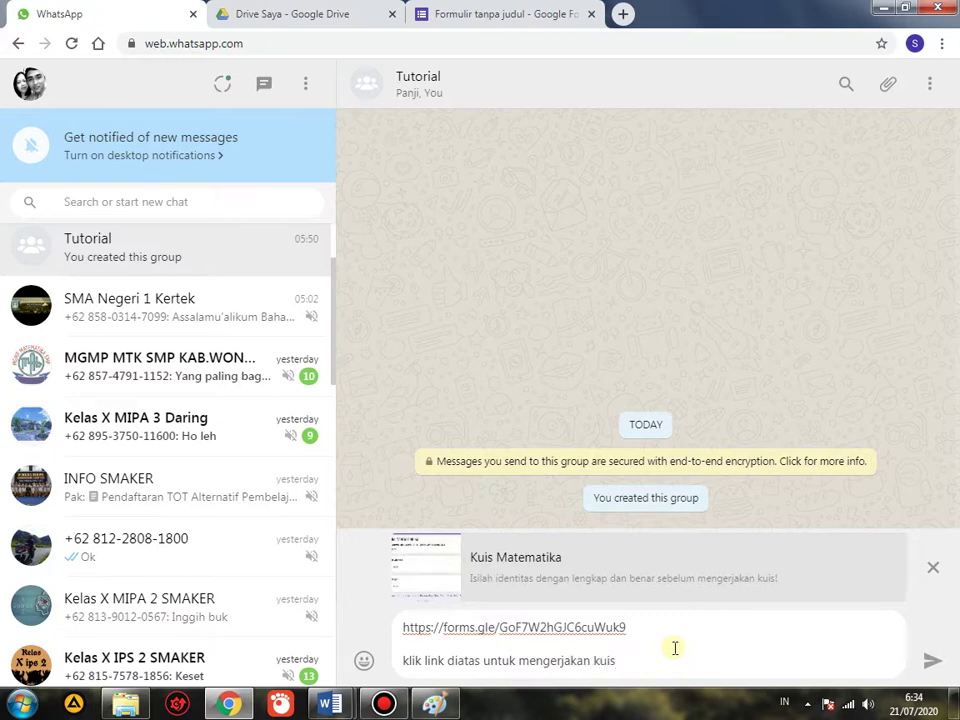
click(930, 664)
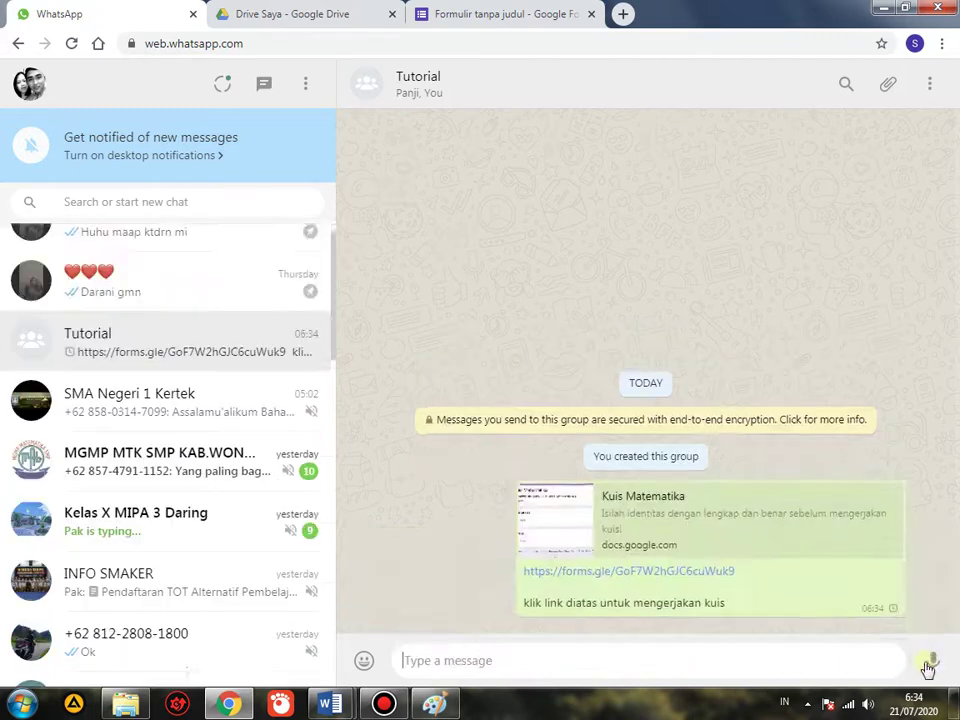
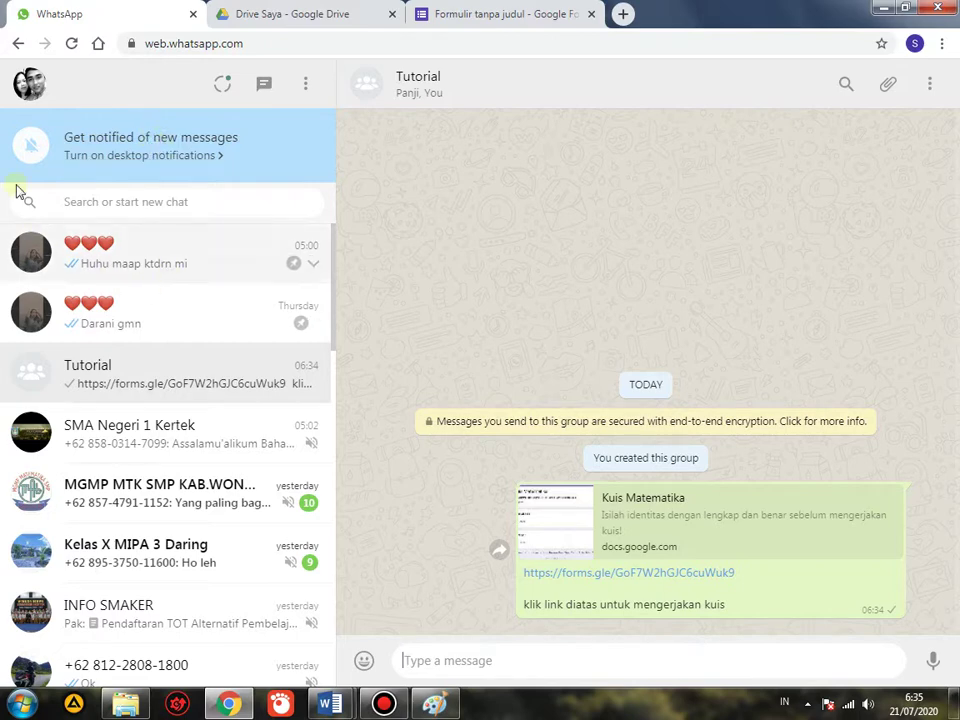
Open the shared quiz link from the chat, compare the page with the form editor, then close it and return to the WhatsApp chat
click(681, 577)
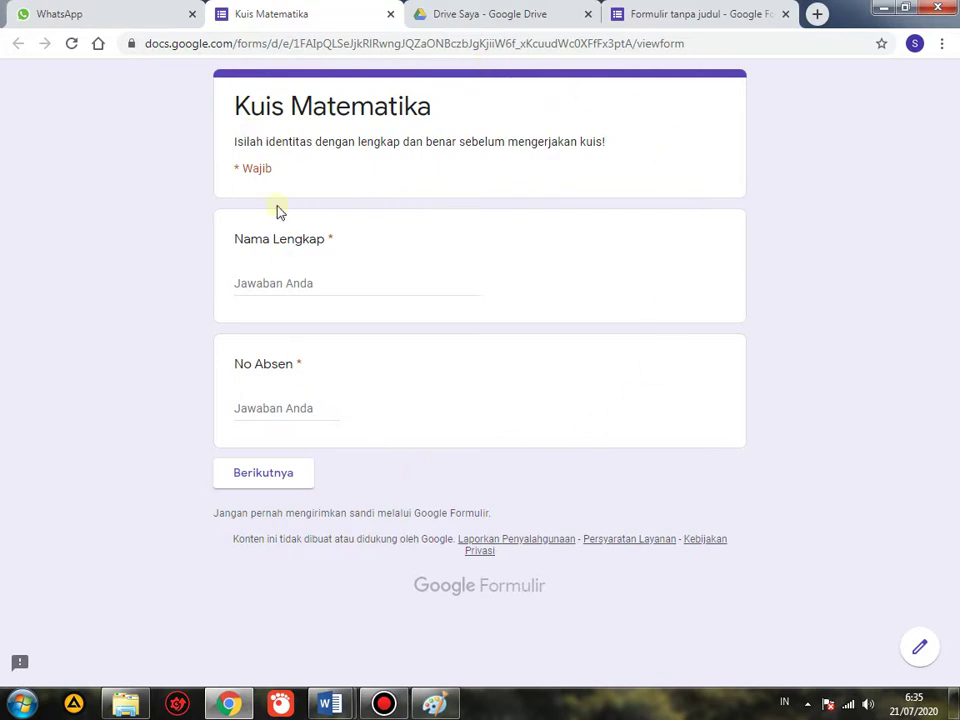
click(675, 18)
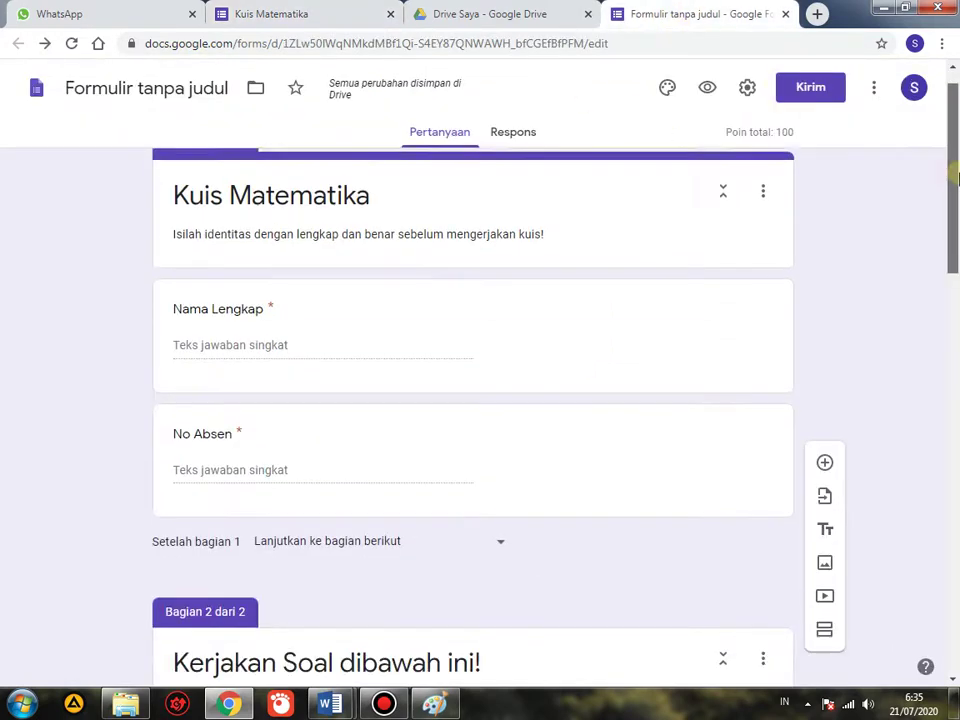
mouse_move(955, 152)
mouse_down()
mouse_move(956, 572)
mouse_move(956, 135)
mouse_move(956, 218)
mouse_move(956, 153)
mouse_up()
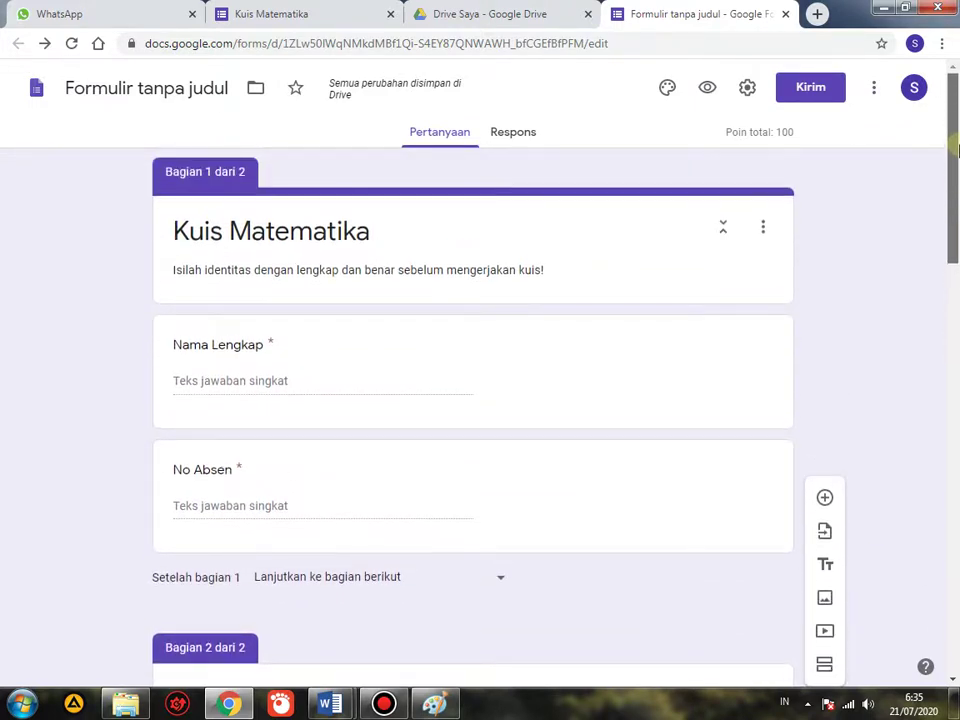
click(293, 14)
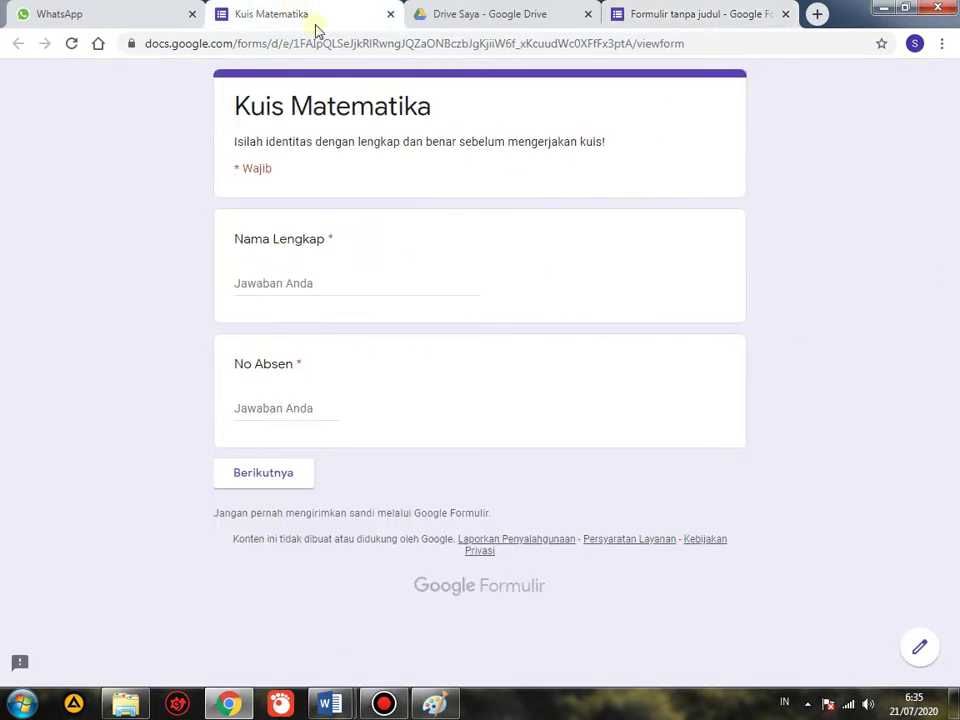
click(390, 15)
click(60, 14)
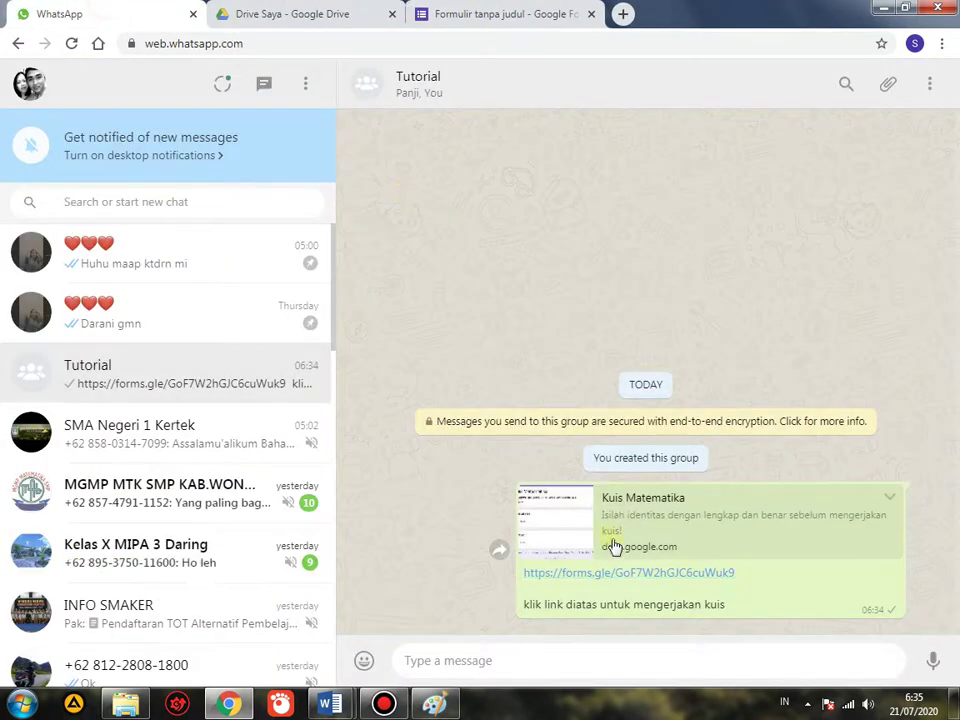
Reopen the quiz from the chat link, fill in Nama Lengkap with "tutorial" and No Absen with 1, and continue to the questions
click(628, 573)
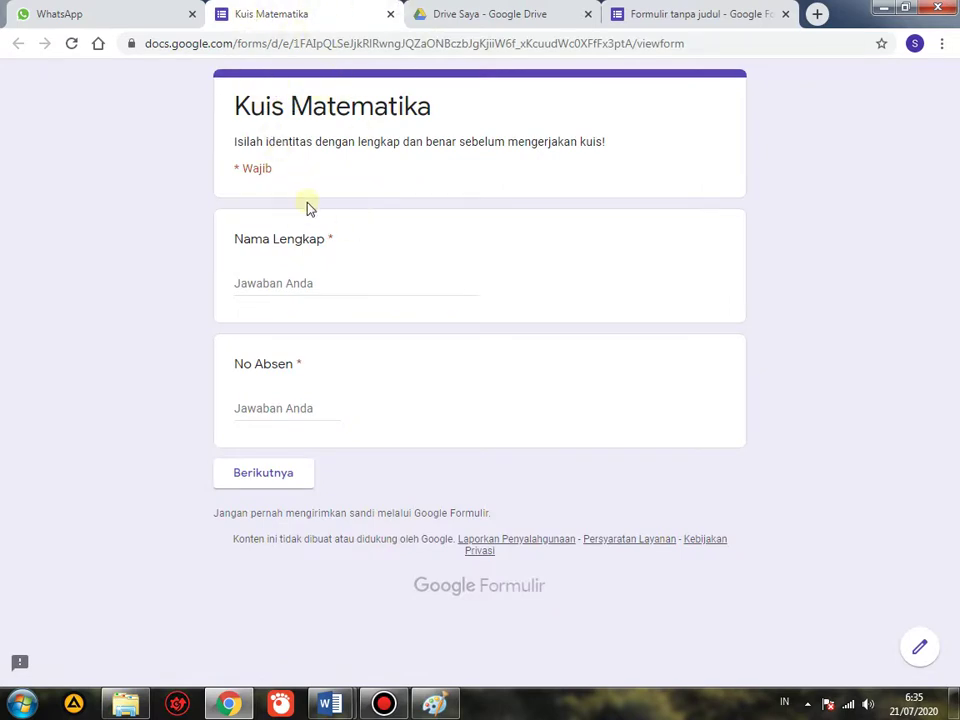
click(303, 285)
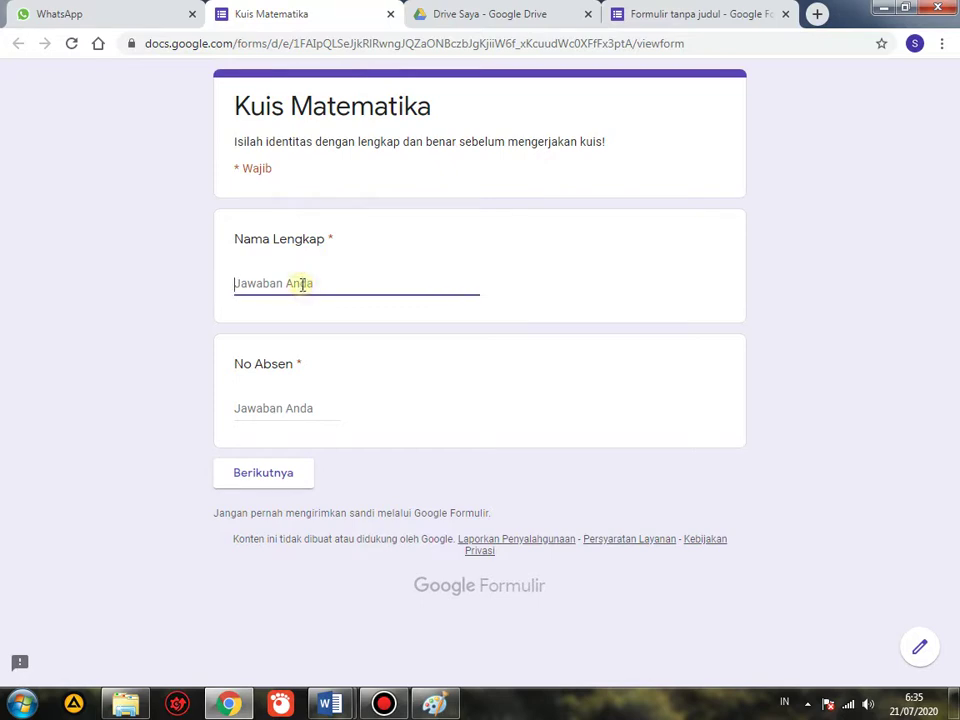
text(tut)
text(oti)
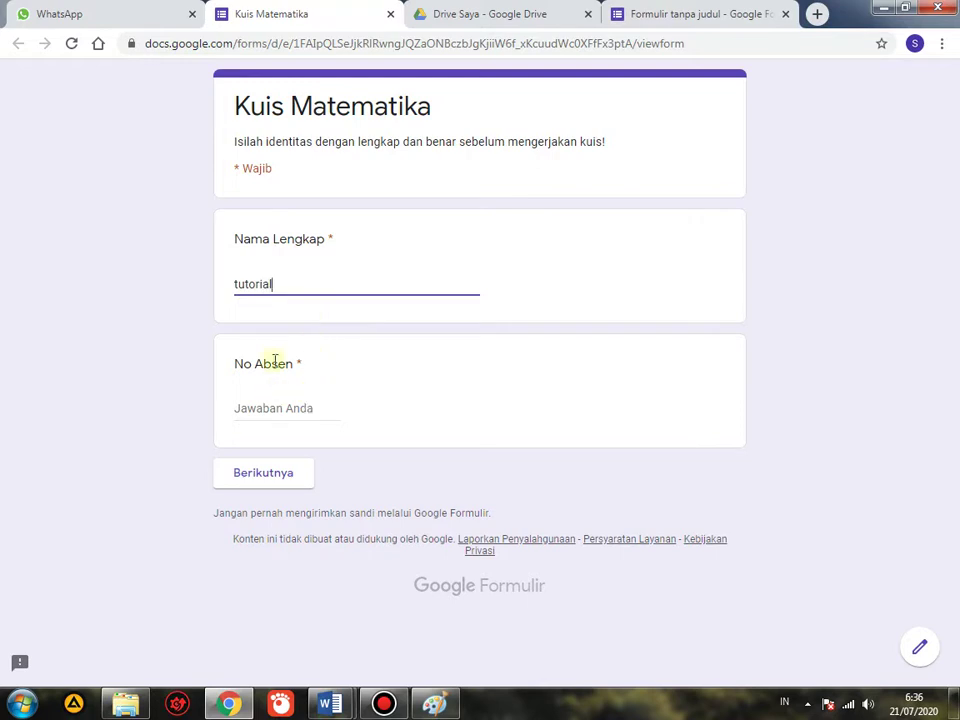
click(274, 484)
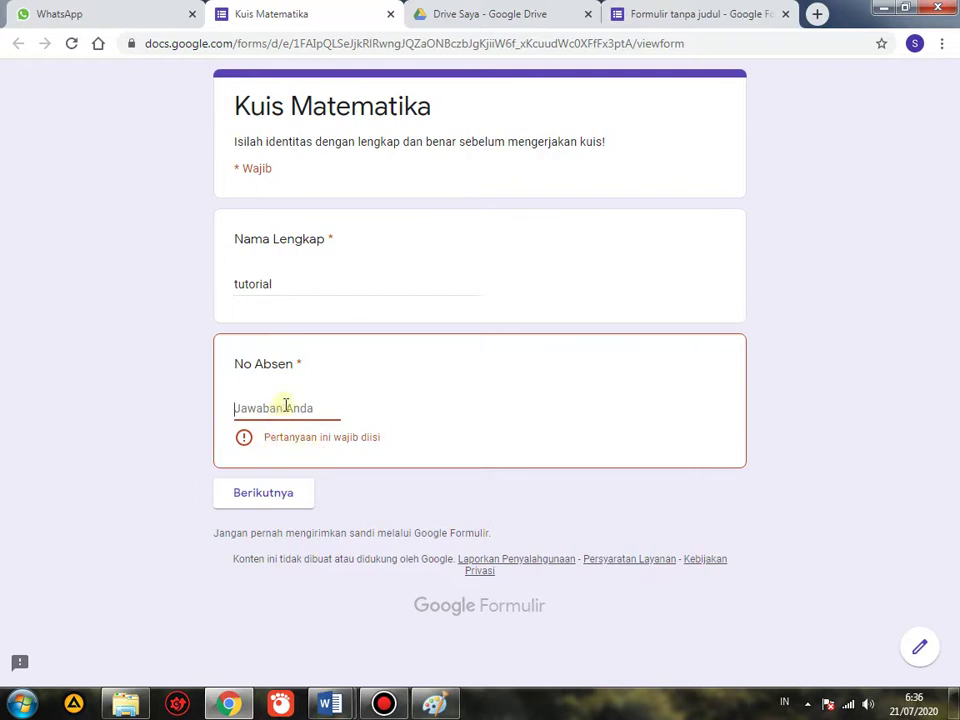
text(1)
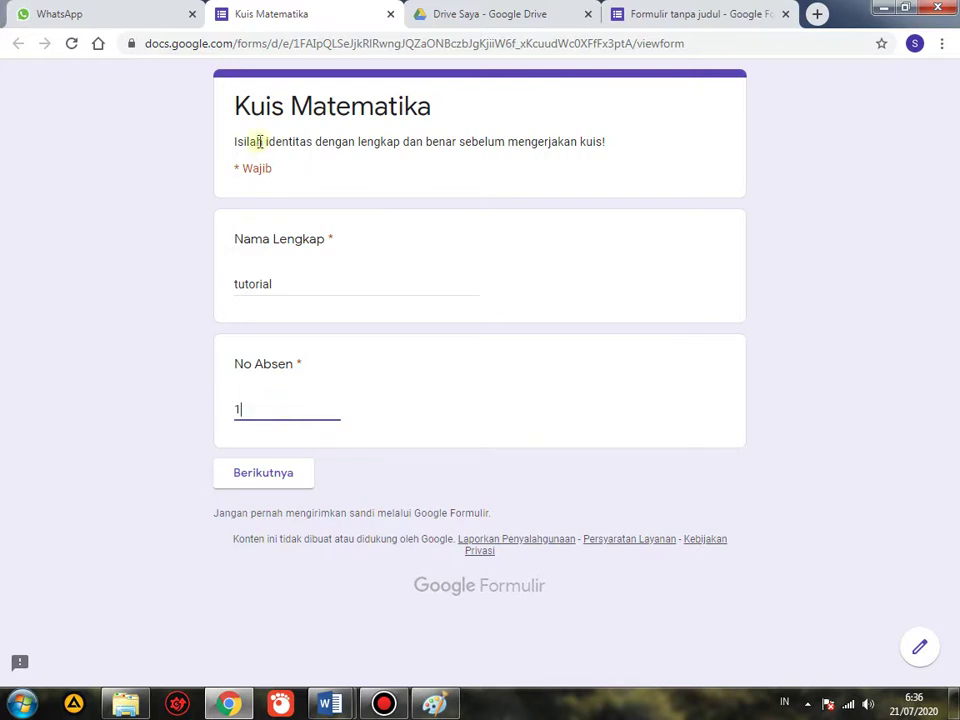
click(263, 473)
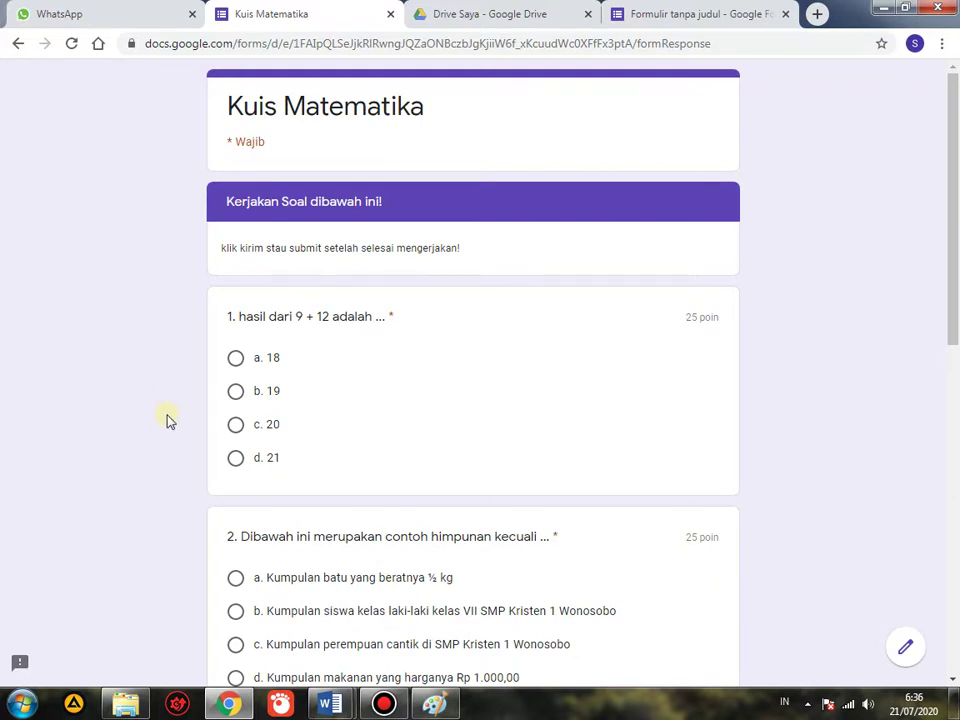
Dismiss the Windows color scheme dialog without choosing an option and answer question 1 with "d. 21"
scroll(168, 421, down, 1)
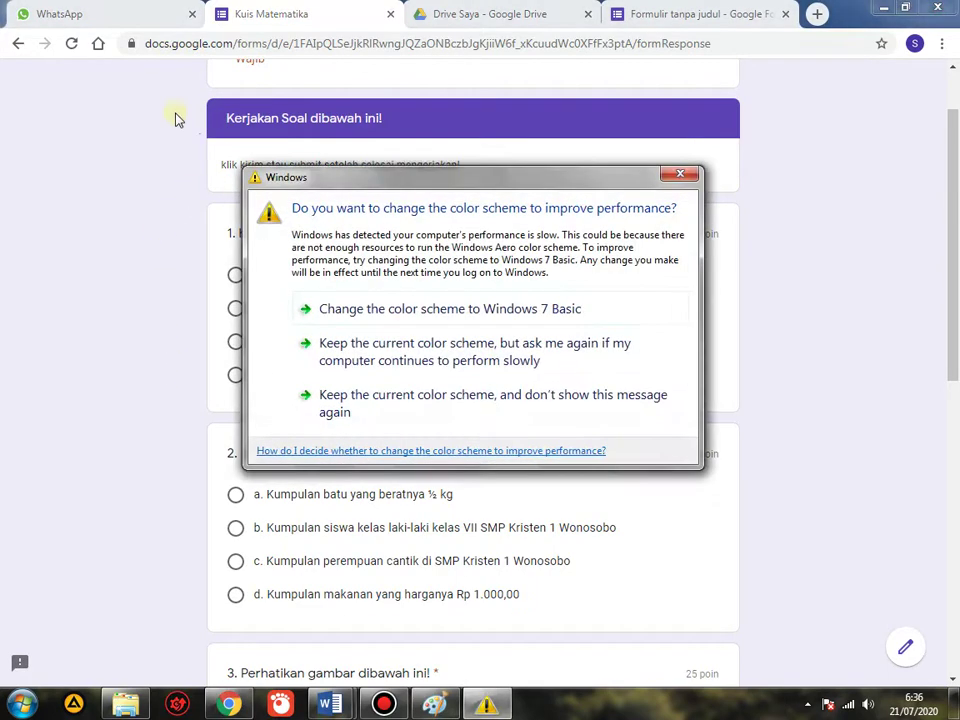
click(694, 175)
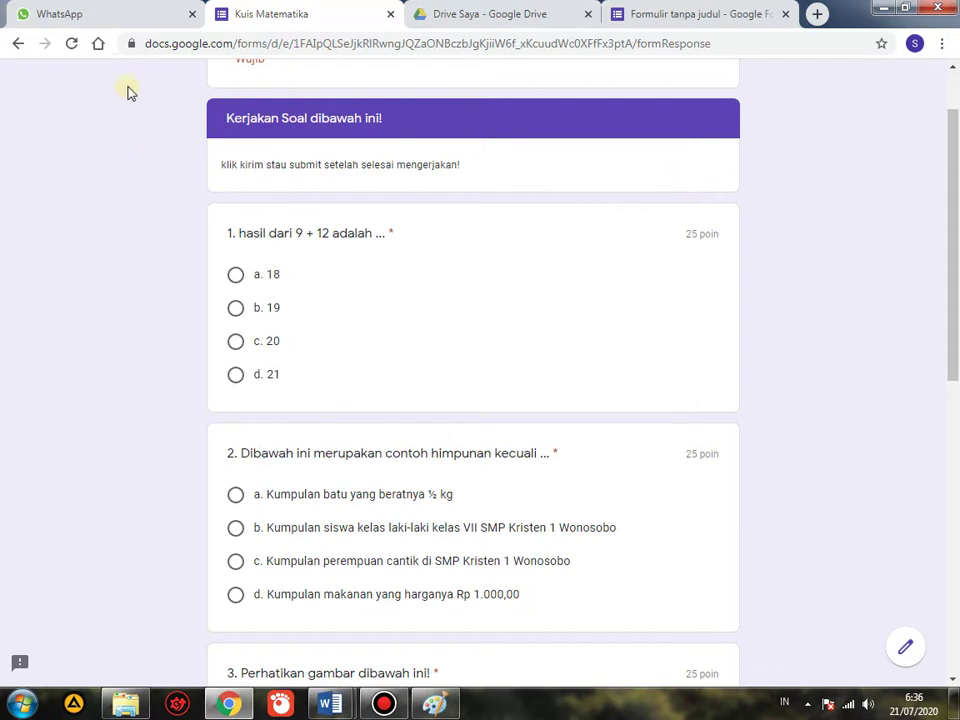
drag(957, 237, 955, 137)
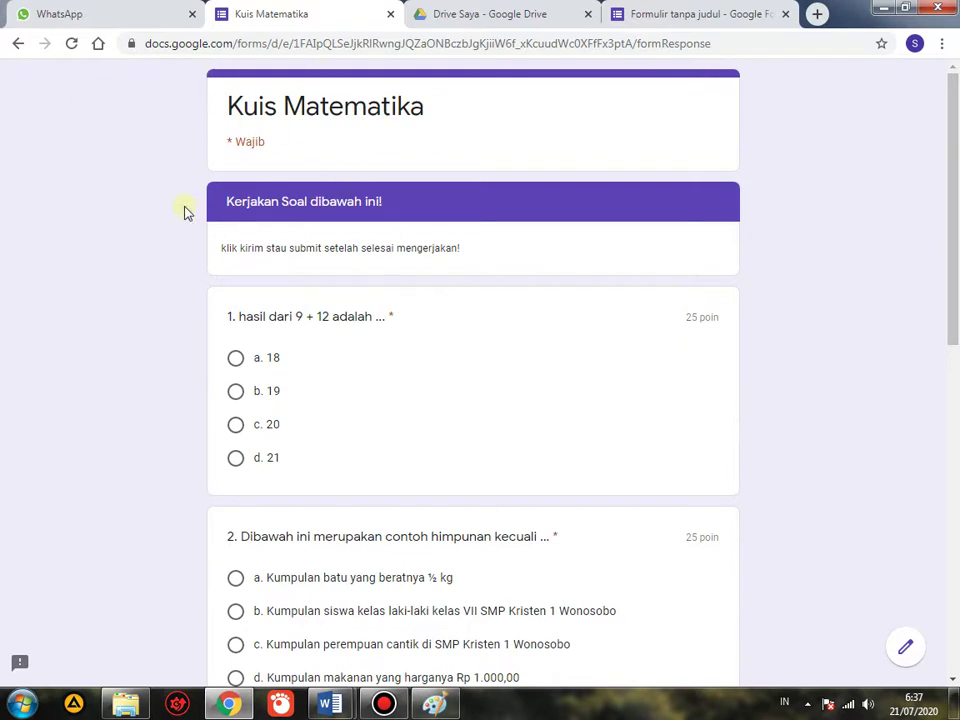
drag(957, 217, 924, 268)
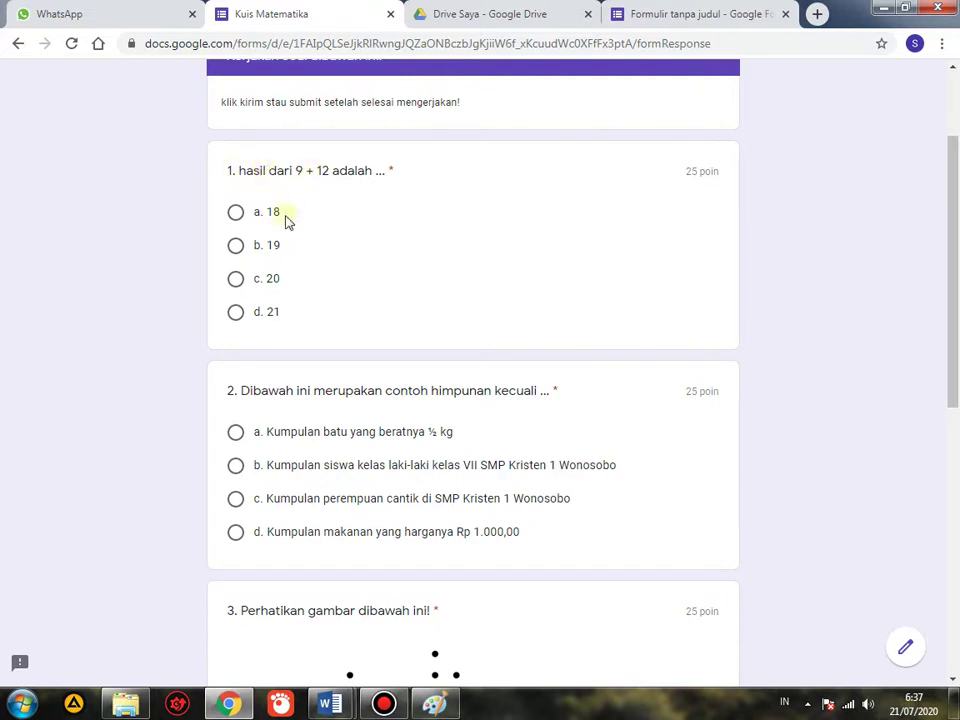
click(253, 315)
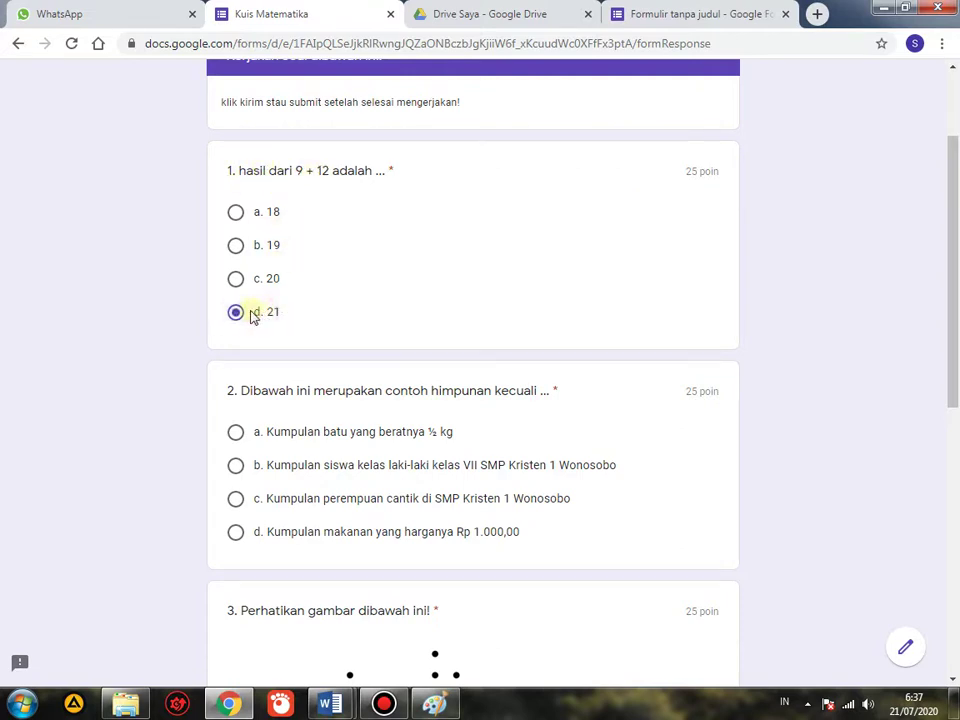
Answer question 2 with "c. Kumpulan perempuan cantik di SMP Kristen 1 Wonosobo" and question 3 with "a. 15"
scroll(957, 390, down, 1)
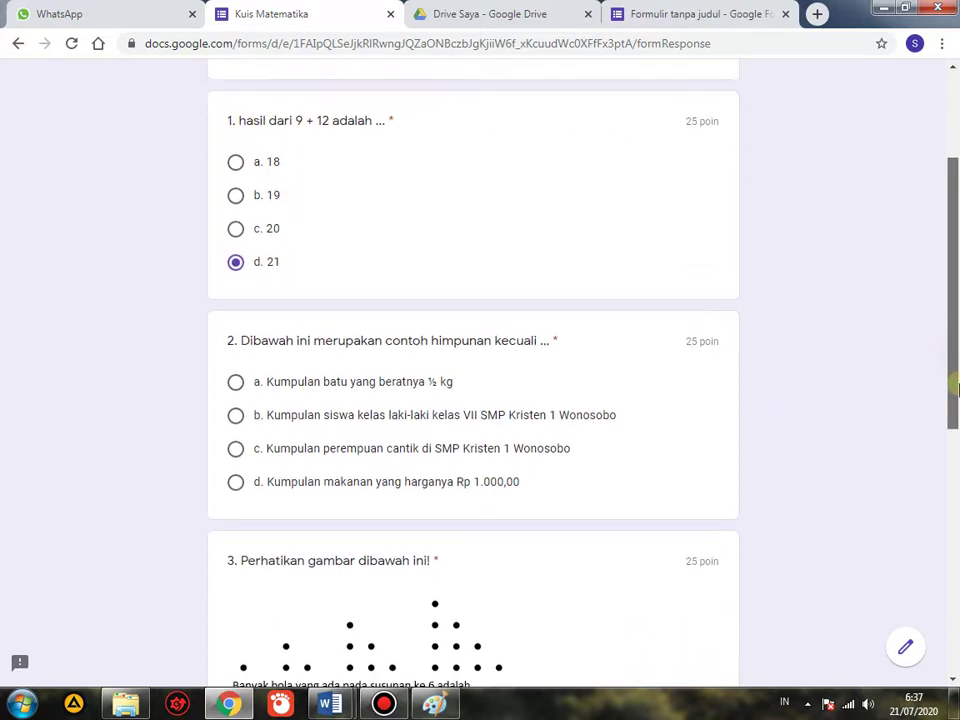
scroll(957, 390, down, 2)
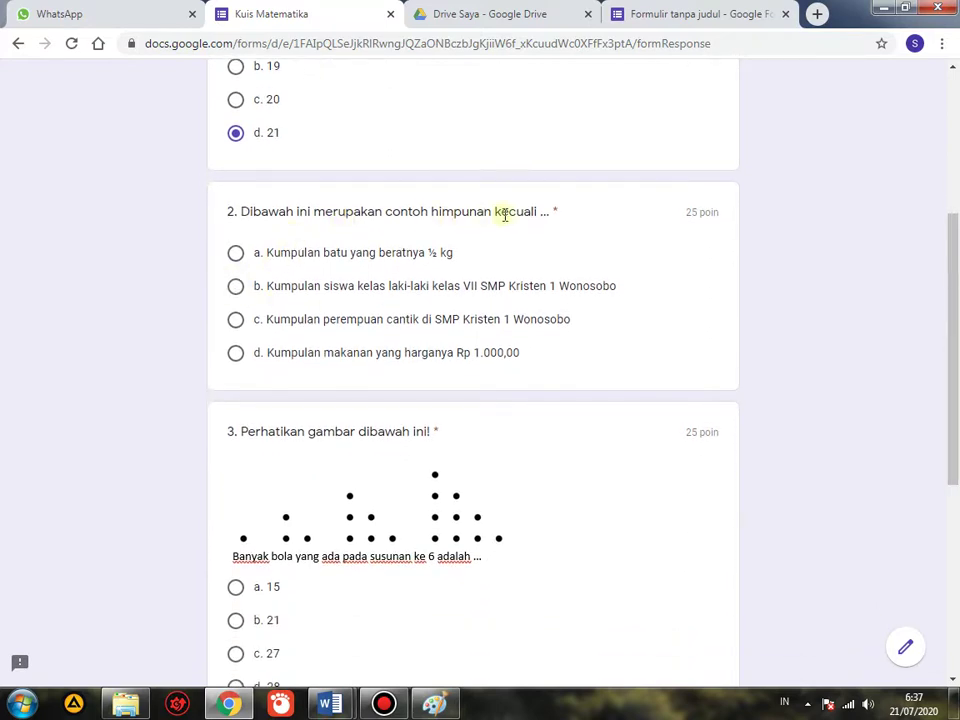
click(235, 320)
scroll(957, 450, down, 2)
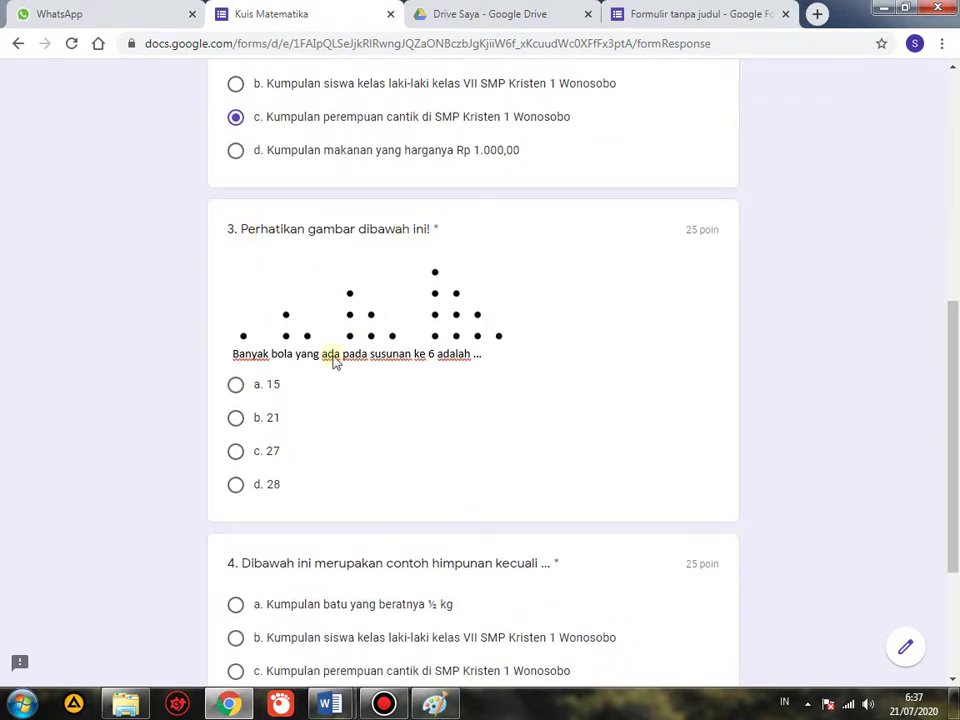
click(237, 387)
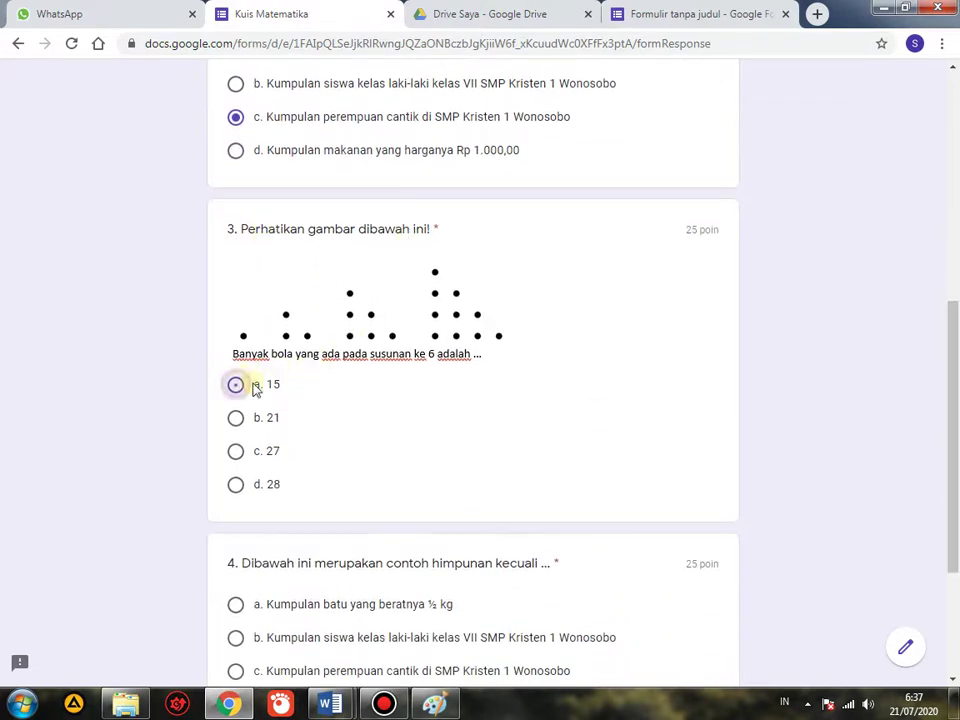
Answer question 4 with "c. Kumpulan perempuan cantik di SMP Kristen 1 Wonosobo" and submit the quiz
scroll(957, 372, down, 3)
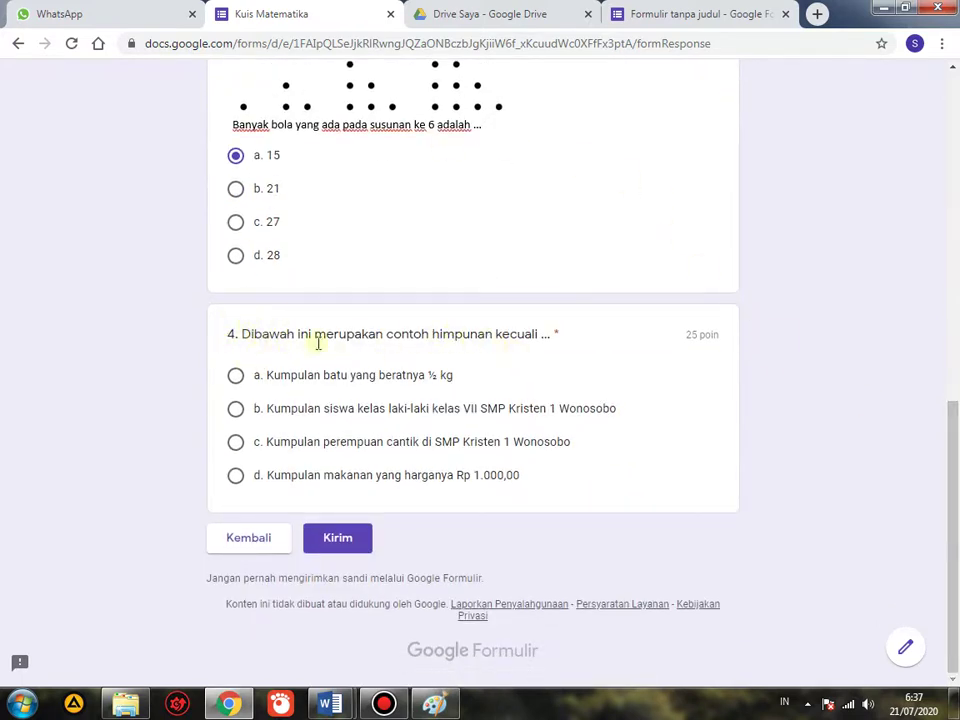
click(233, 442)
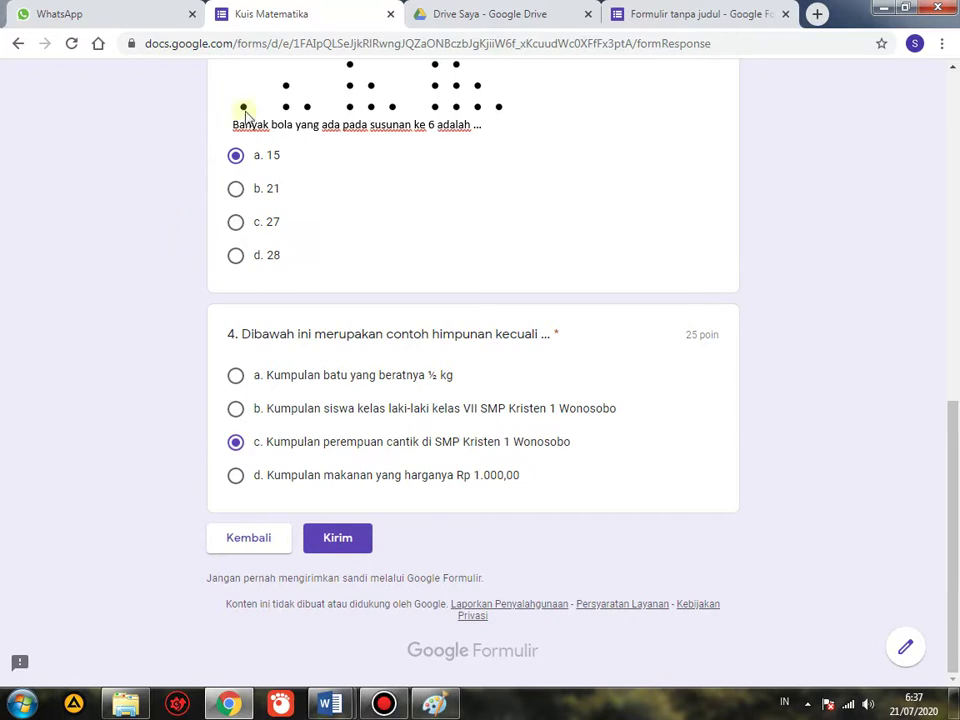
click(345, 542)
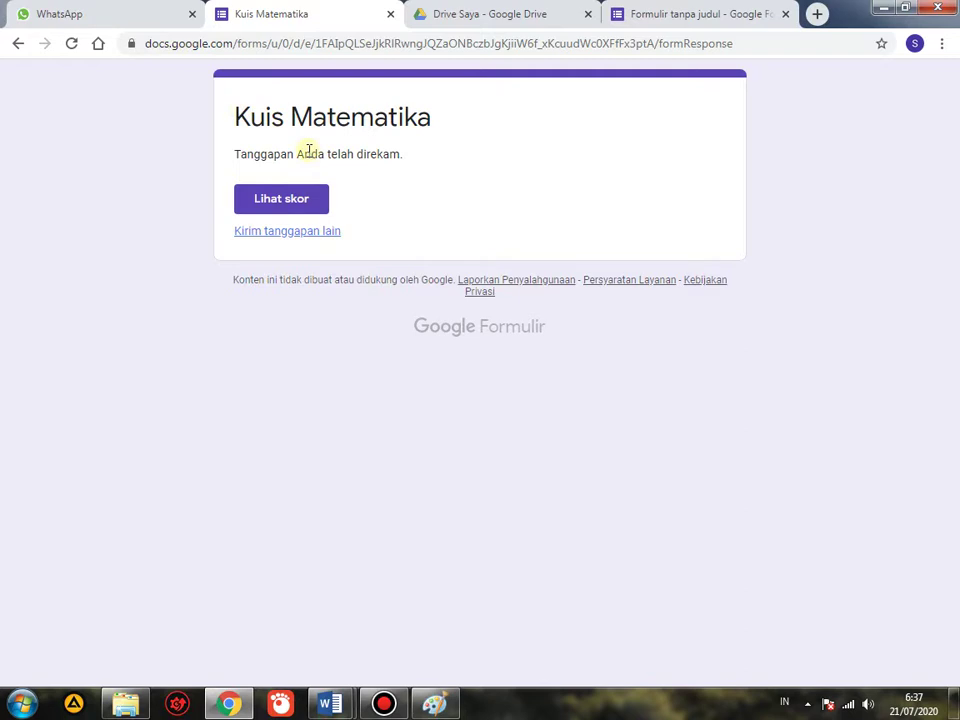
Open the score of the submitted quiz and review the total and the points given for each of the four questions
click(296, 203)
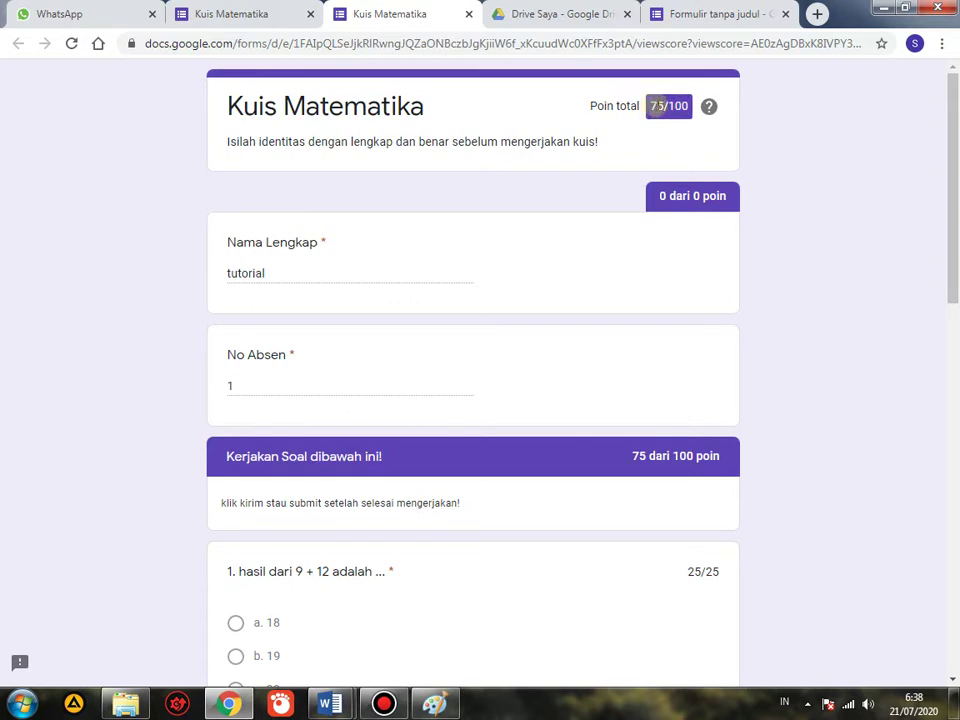
drag(957, 211, 957, 370)
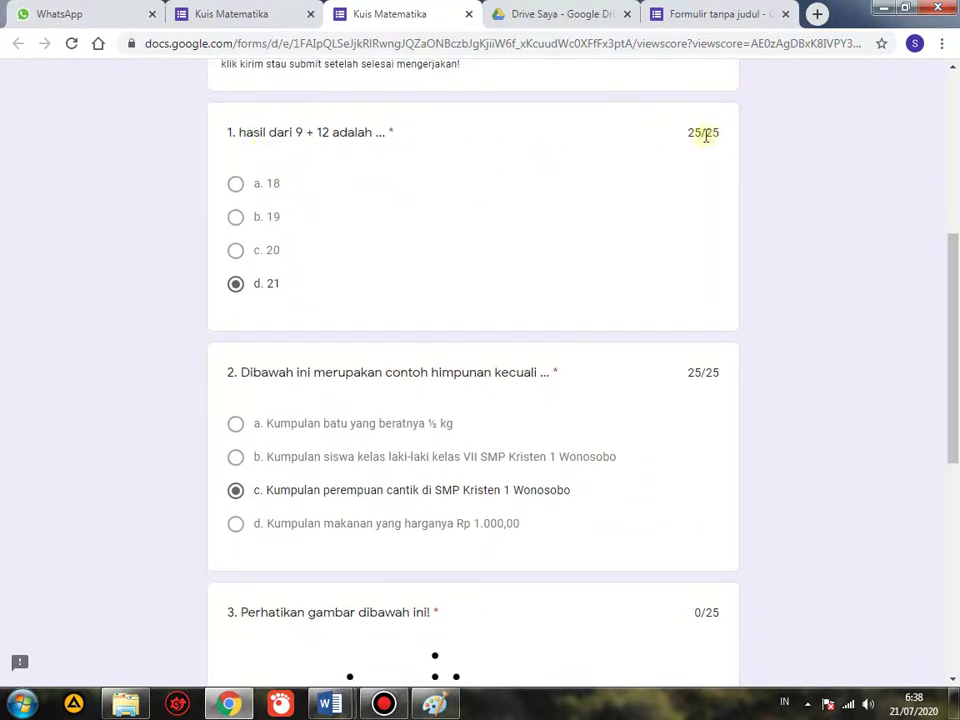
scroll(720, 160, down, 2)
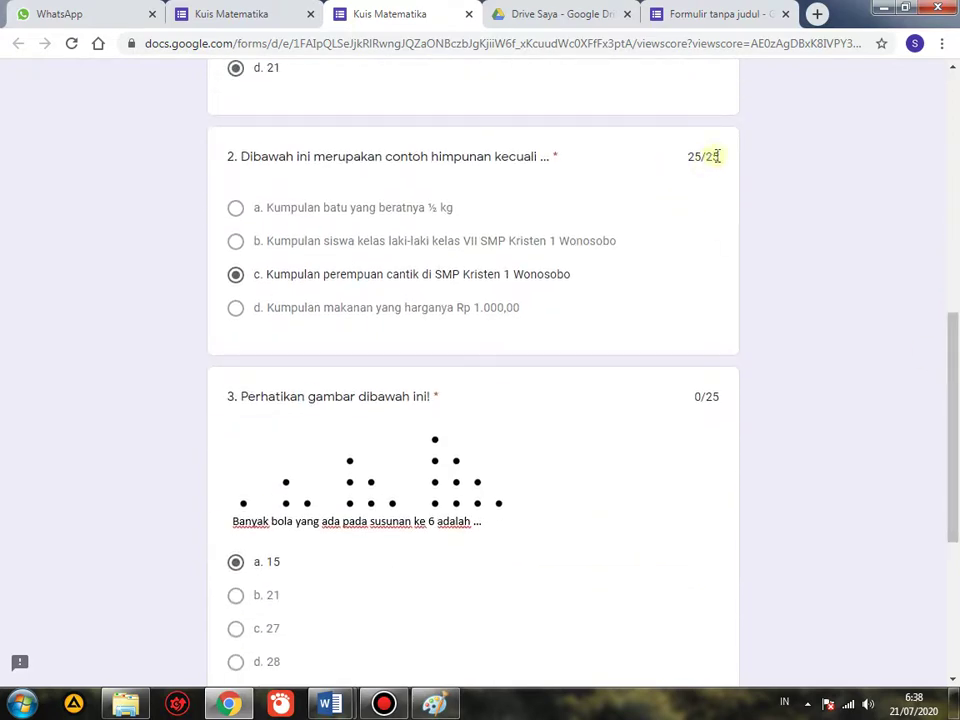
drag(956, 358, 953, 430)
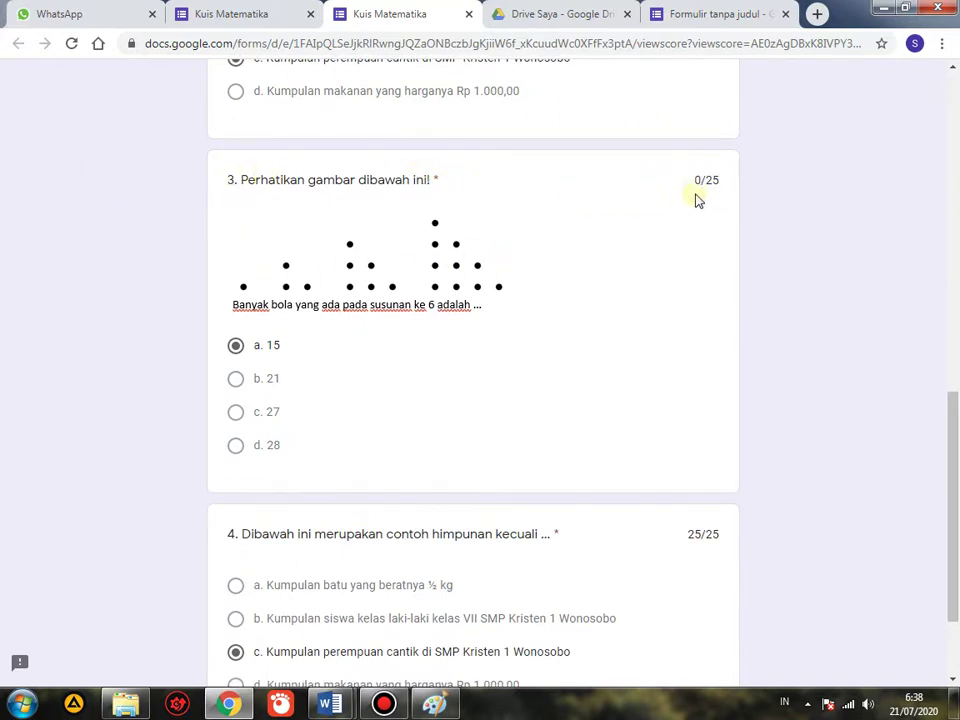
scroll(957, 362, down, 3)
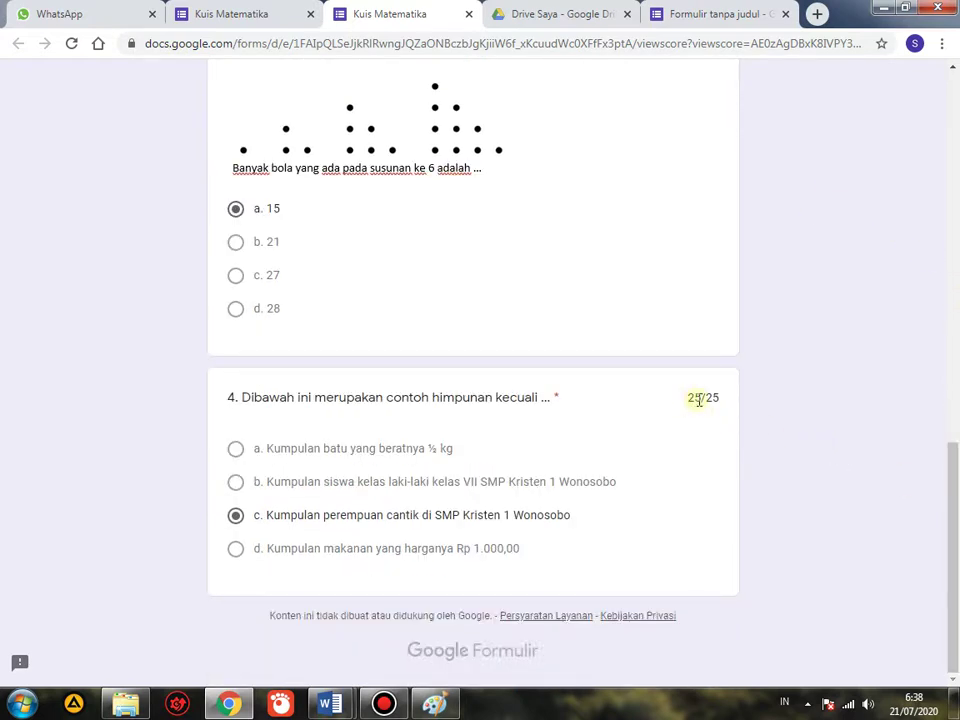
Review the points given for each question and the total on the quiz score page, and close that page
scroll(859, 409, up, 2)
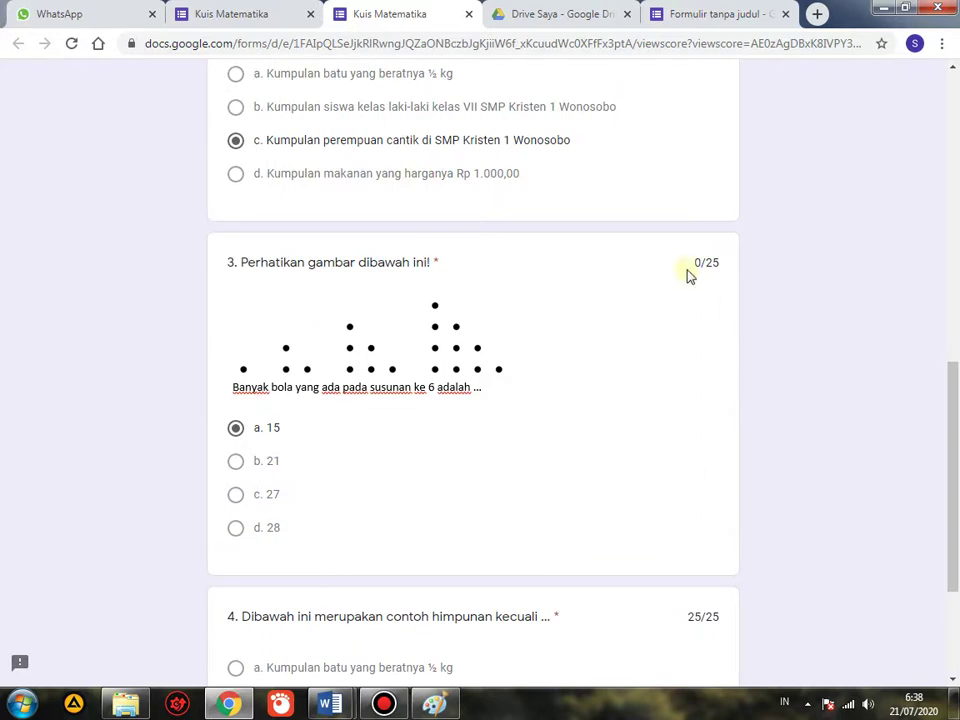
scroll(769, 354, up, 2)
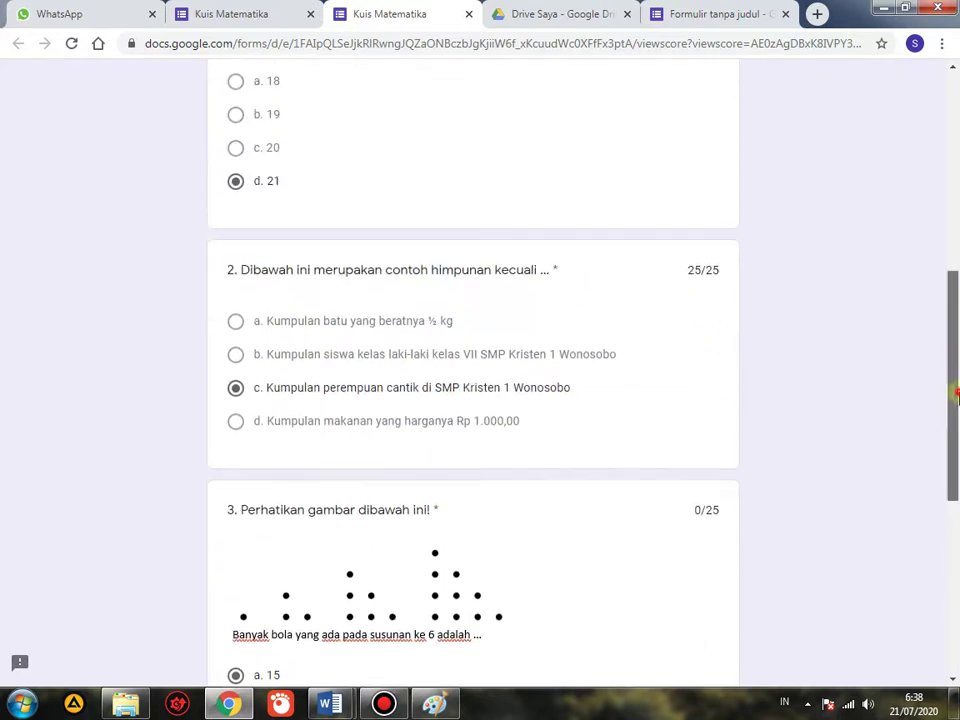
scroll(722, 272, up, 2)
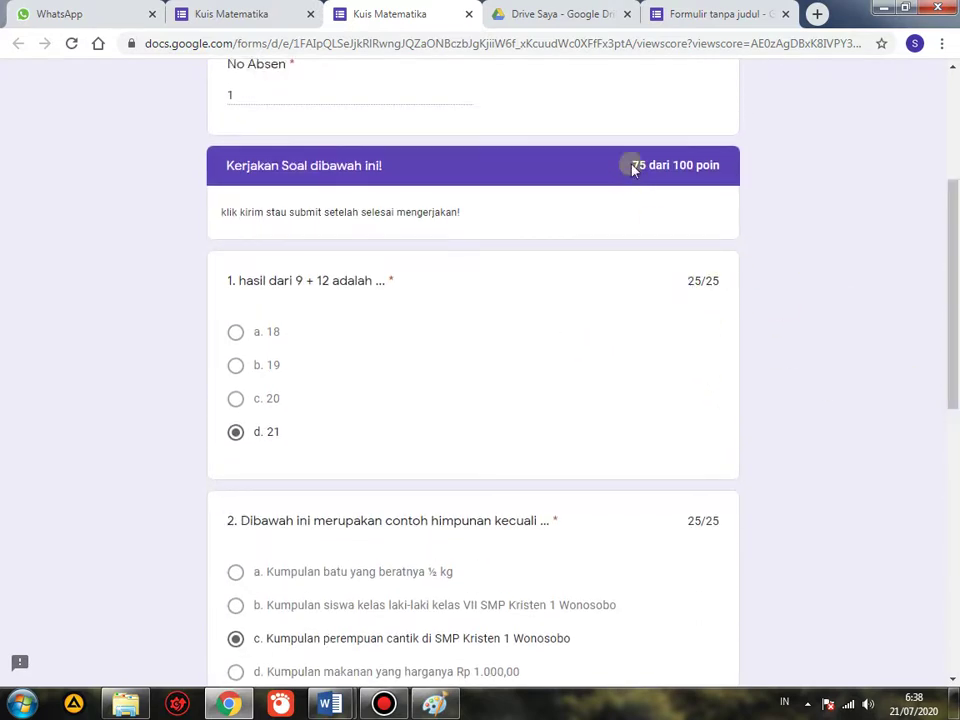
scroll(956, 311, down, 5)
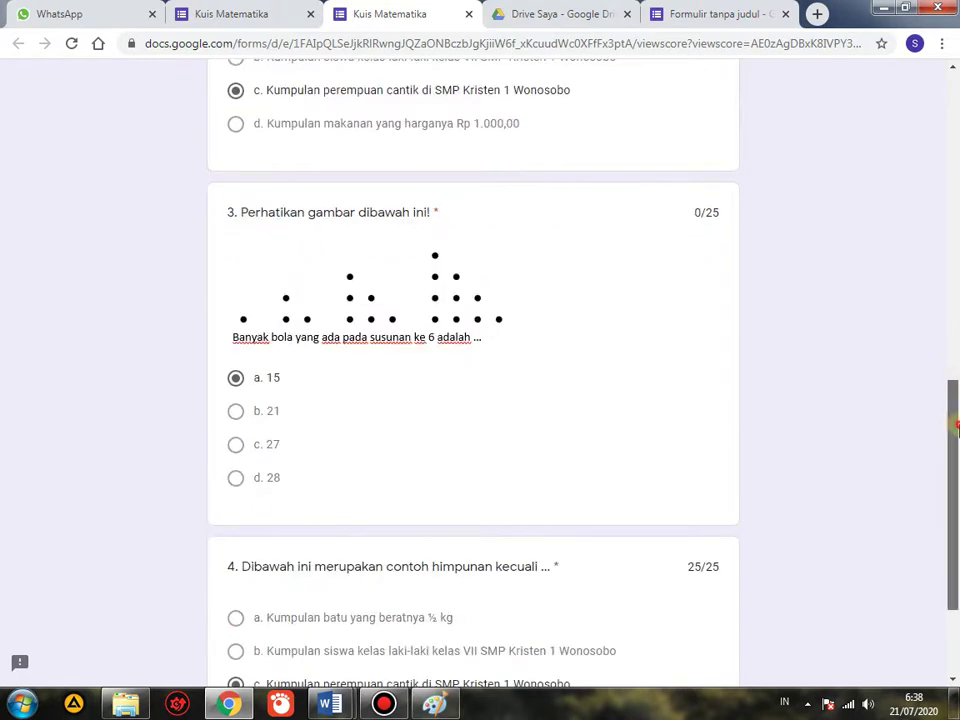
drag(956, 427, 956, 110)
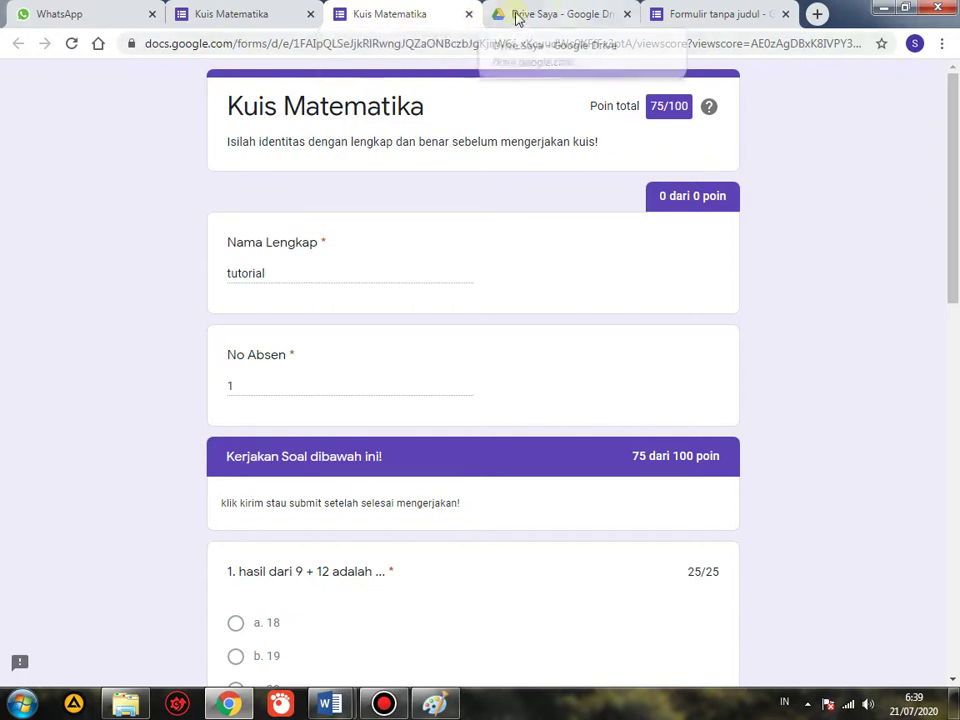
click(471, 17)
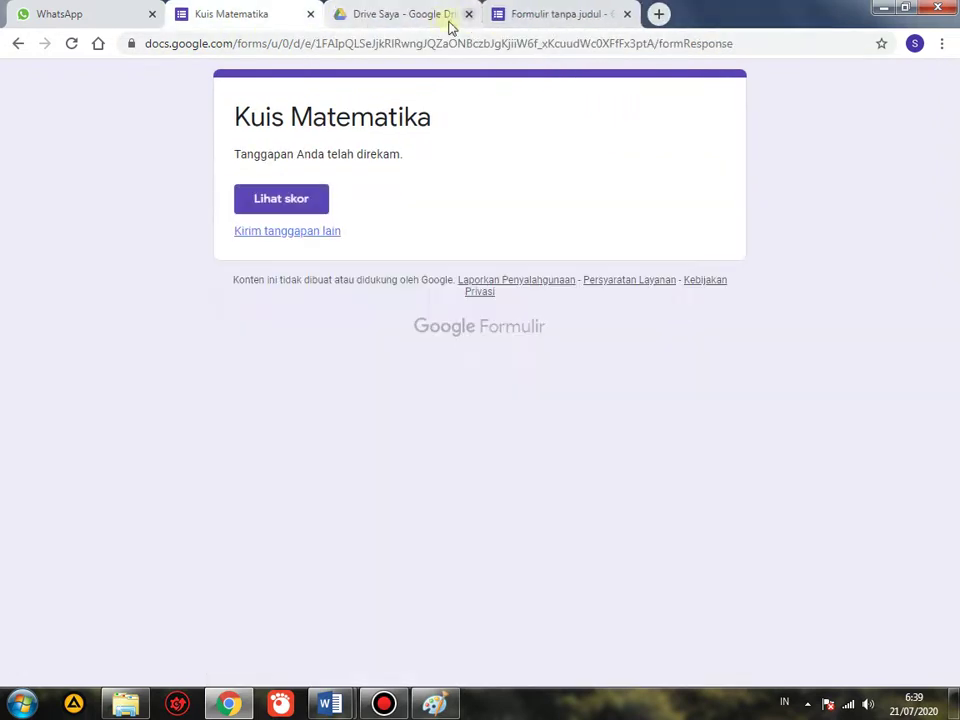
Rename the untitled form file as Kuis Matematika in the form editor
click(520, 20)
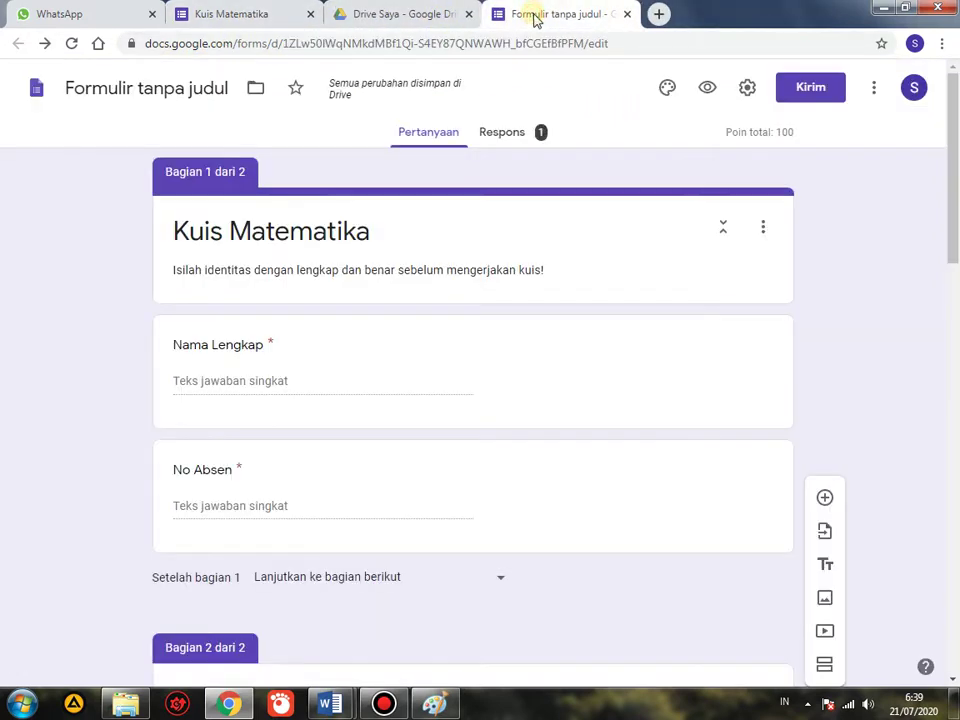
click(176, 88)
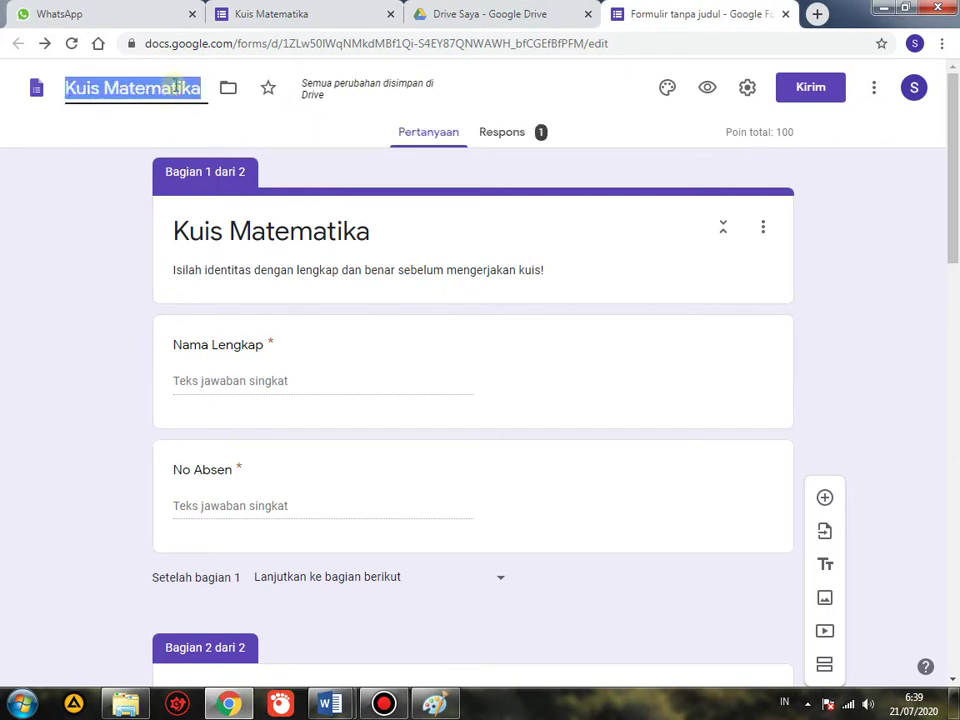
click(290, 118)
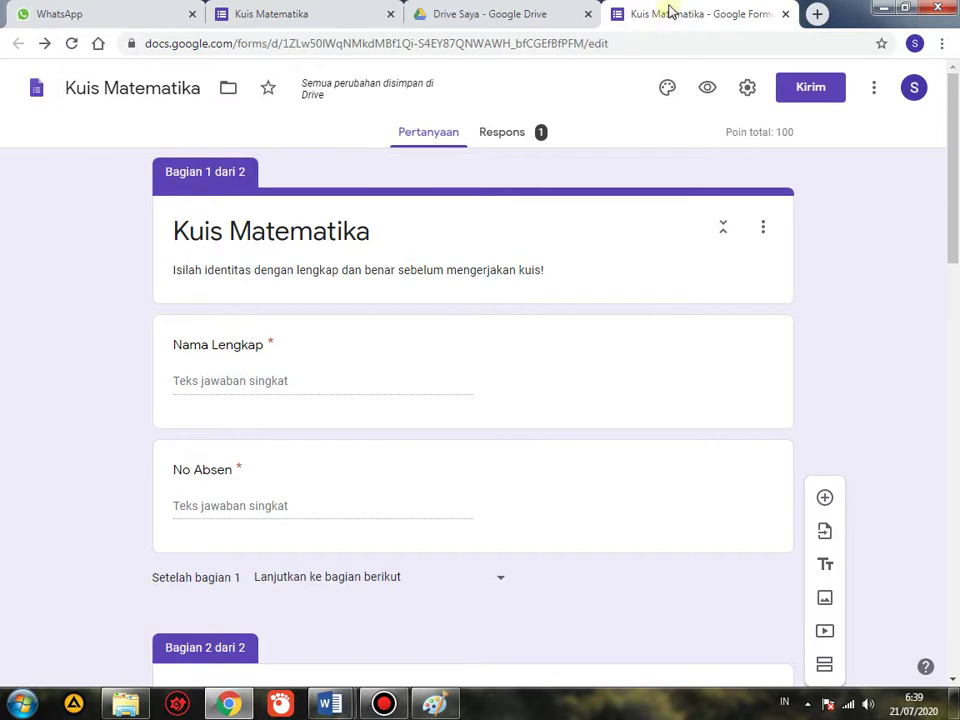
Open the form's responses, dismiss the feature tip and examine the individual response with its score
click(508, 134)
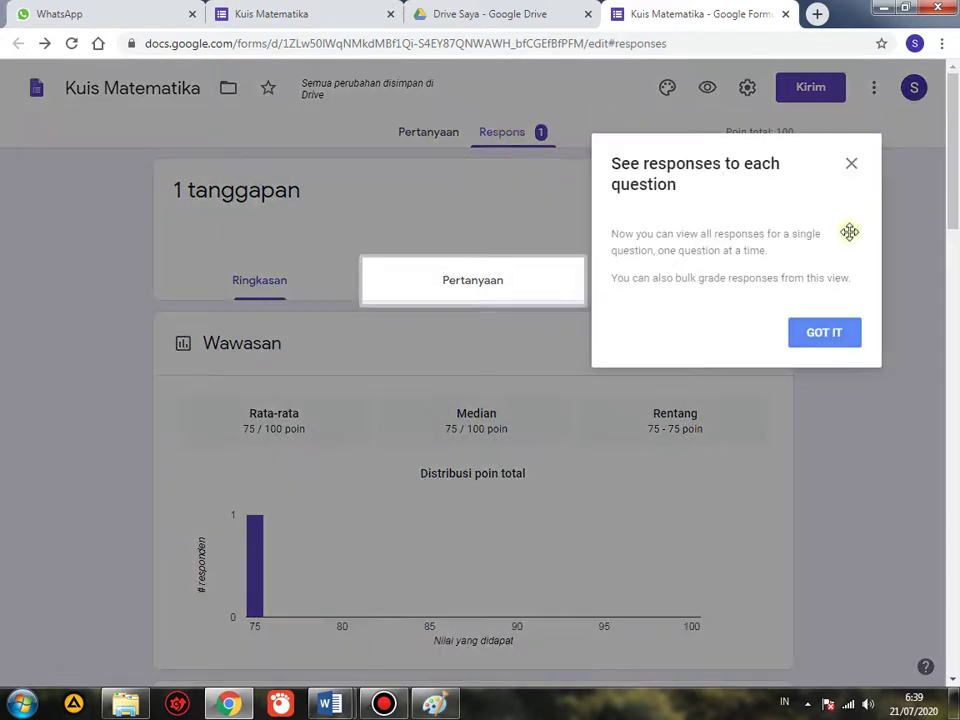
click(851, 164)
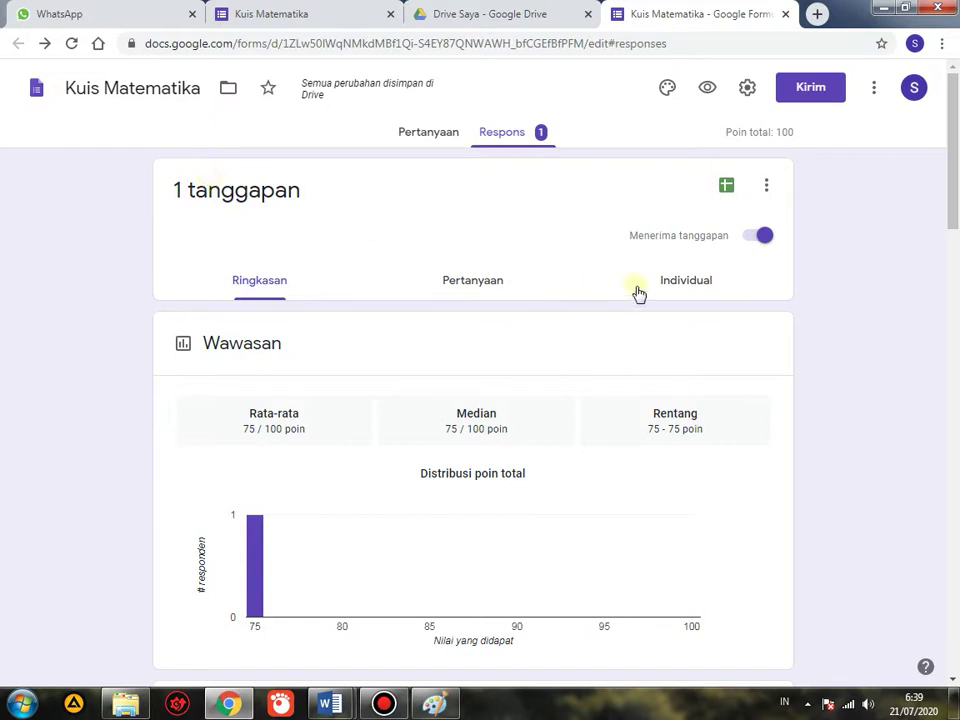
click(698, 282)
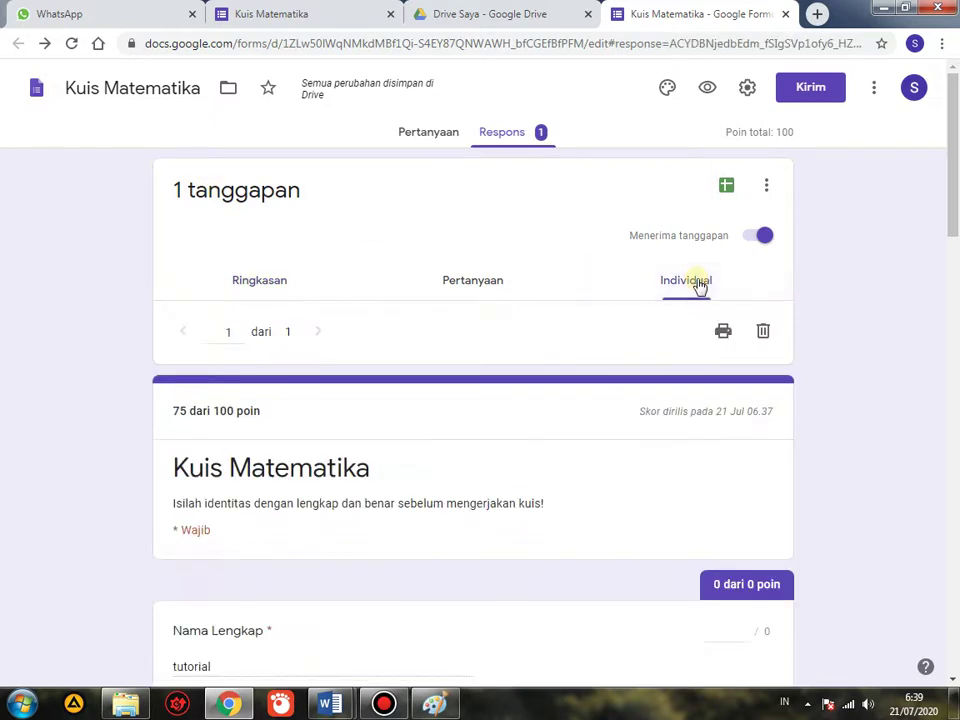
drag(956, 233, 956, 274)
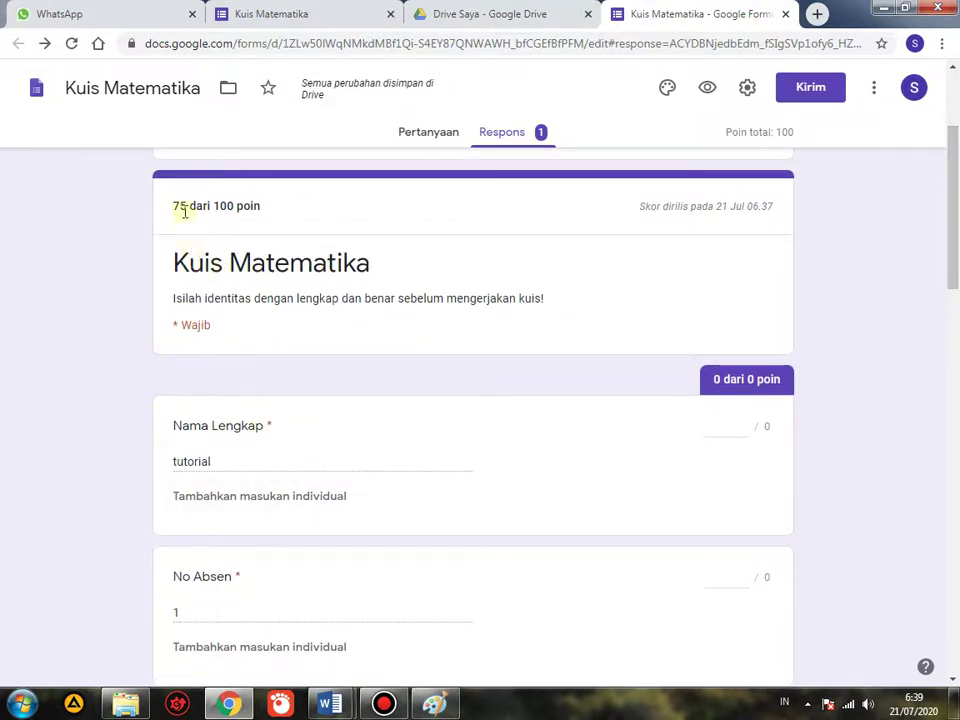
drag(957, 250, 957, 235)
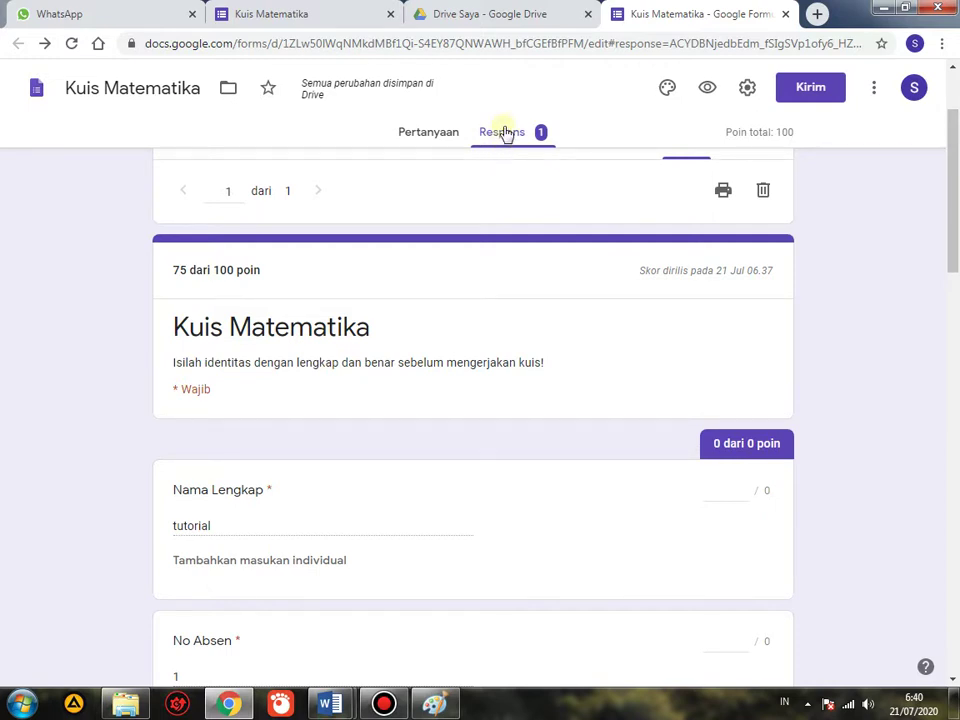
Close the form editor, refresh Google Drive, and reopen the Kuis Matematika form from there to its responses
click(786, 15)
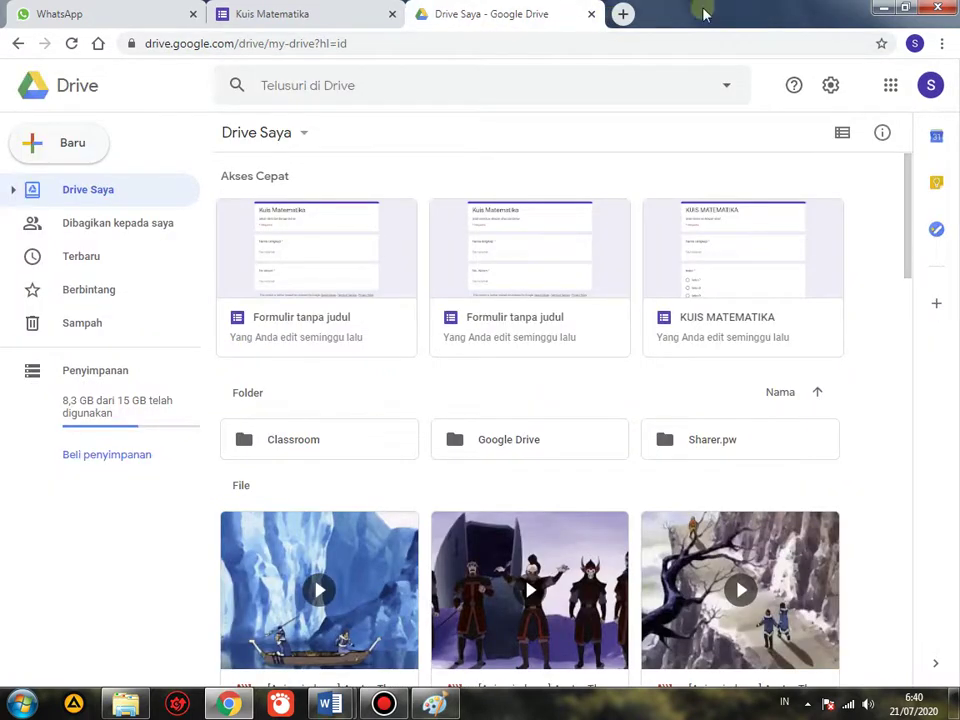
click(71, 44)
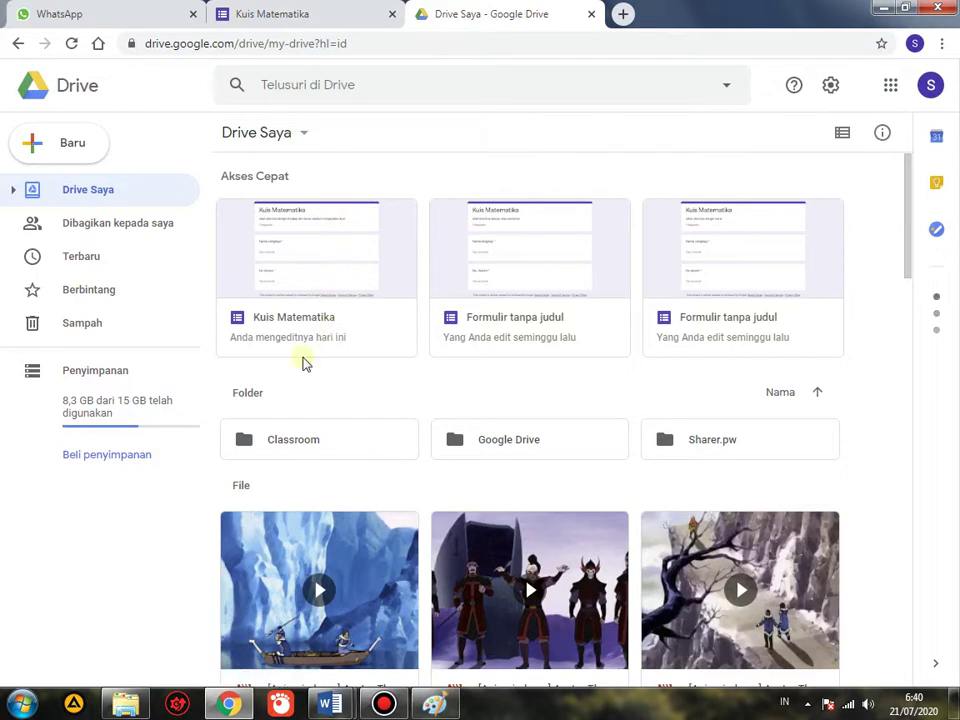
click(297, 268)
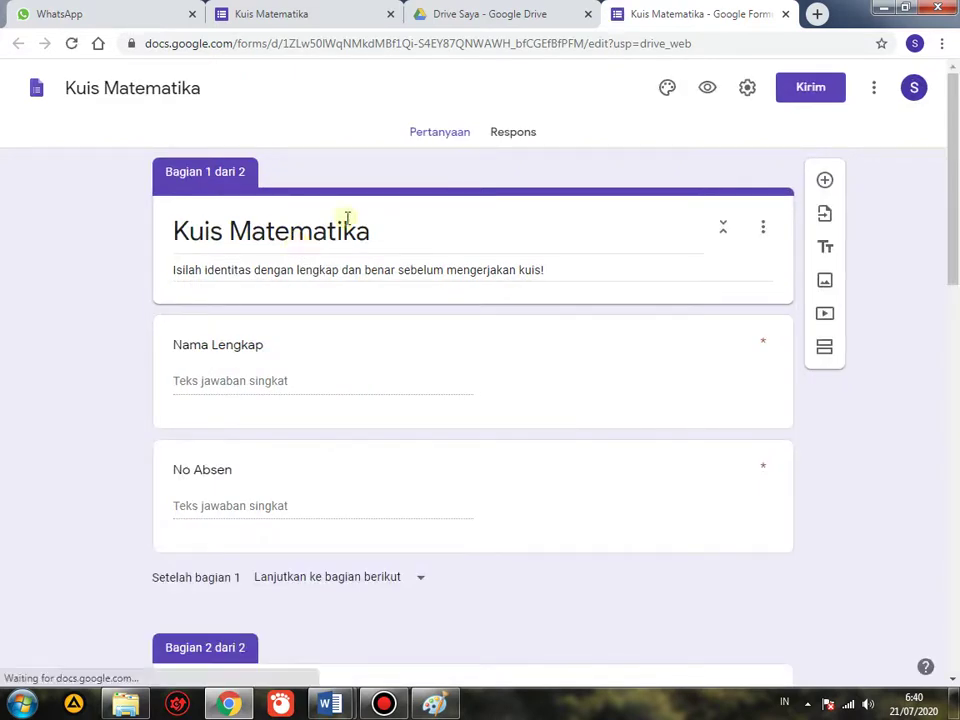
click(510, 140)
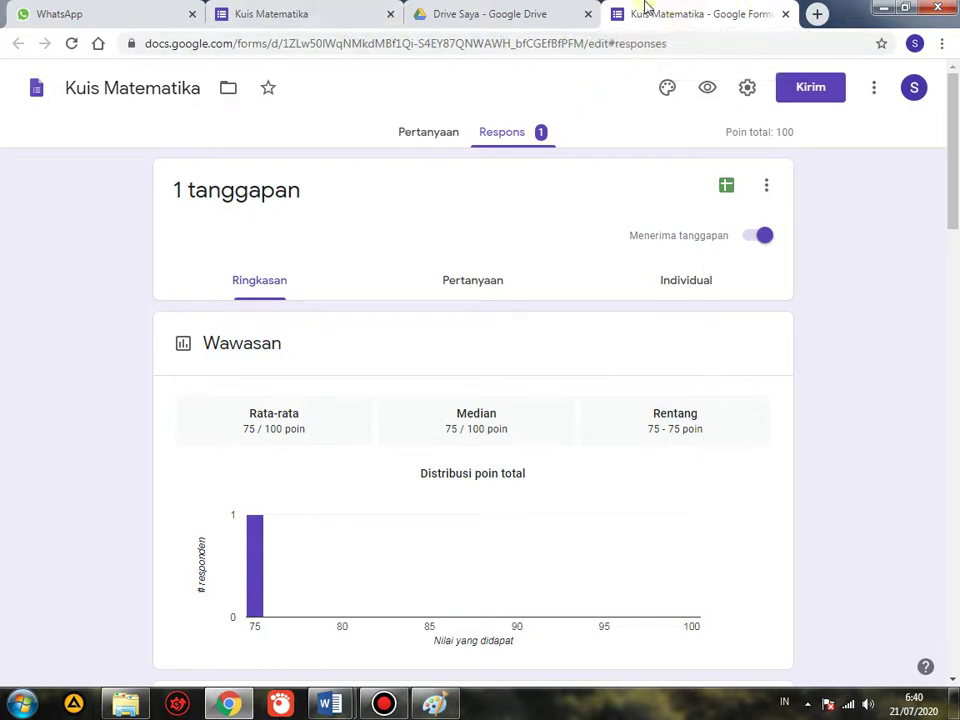
Close the submitted quiz page and reopen the quiz from its link in the Tutorial WhatsApp group
click(318, 13)
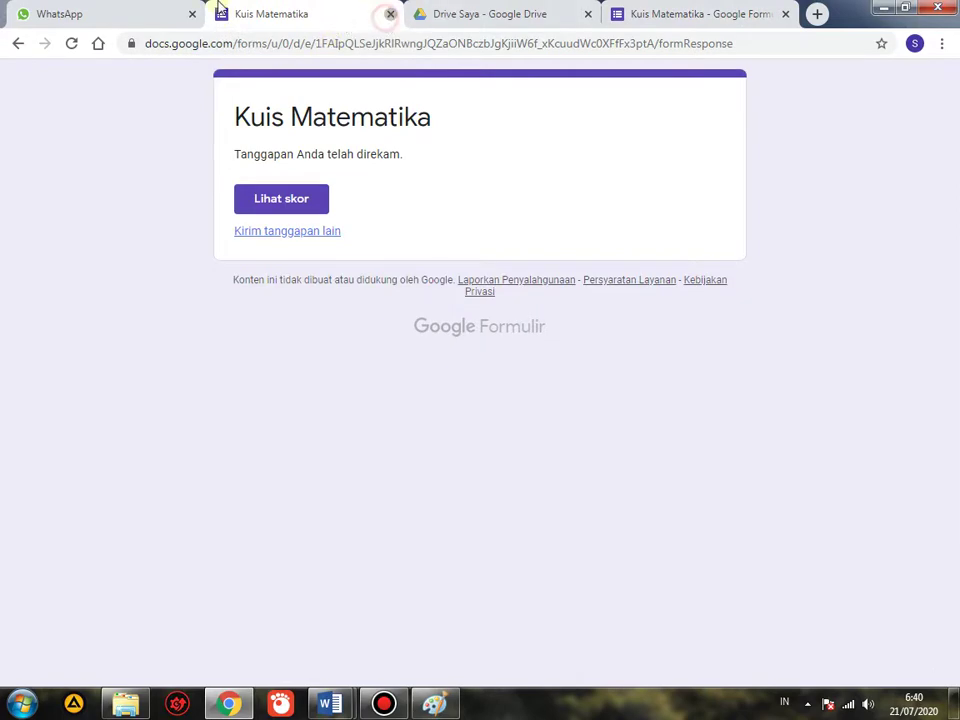
click(389, 14)
click(154, 8)
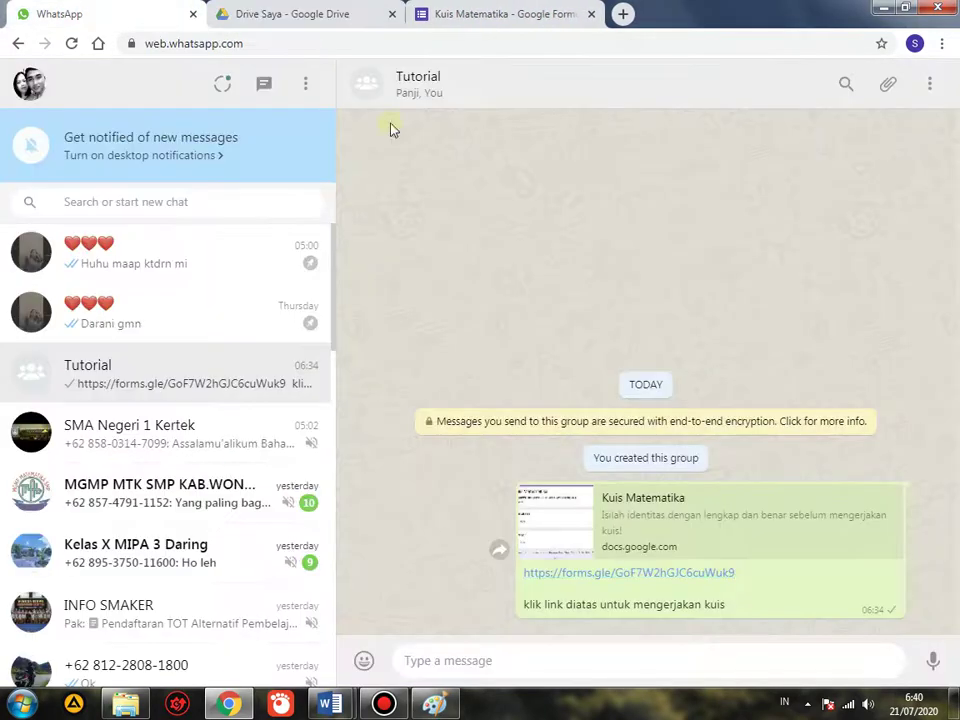
click(622, 580)
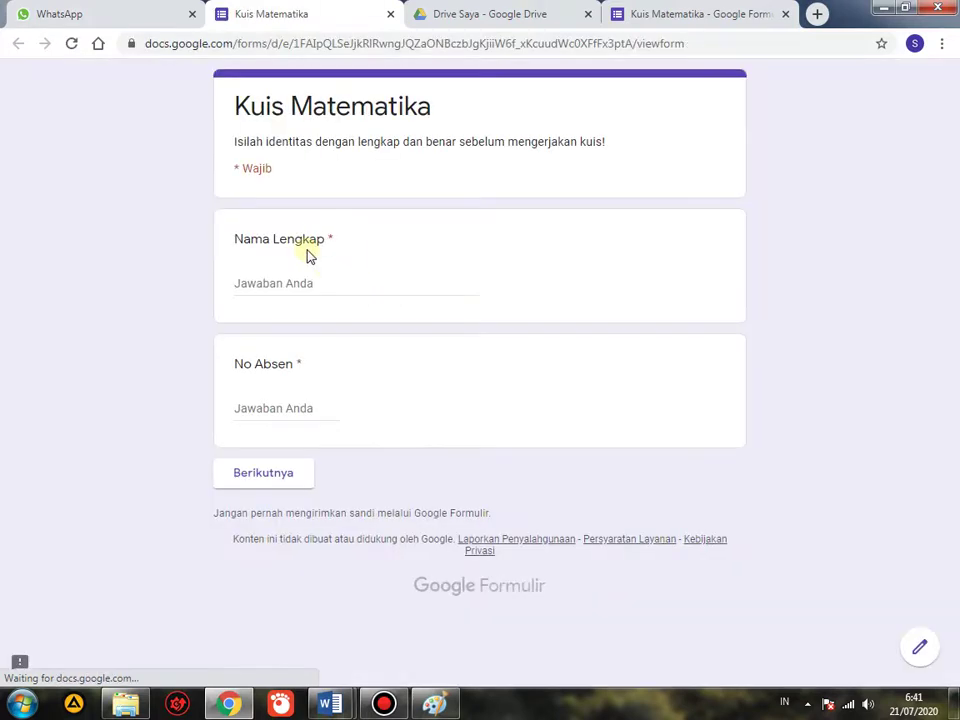
Enter "abc" as Nama Lengkap and 2 as No Absen, and continue to the quiz questions
click(270, 286)
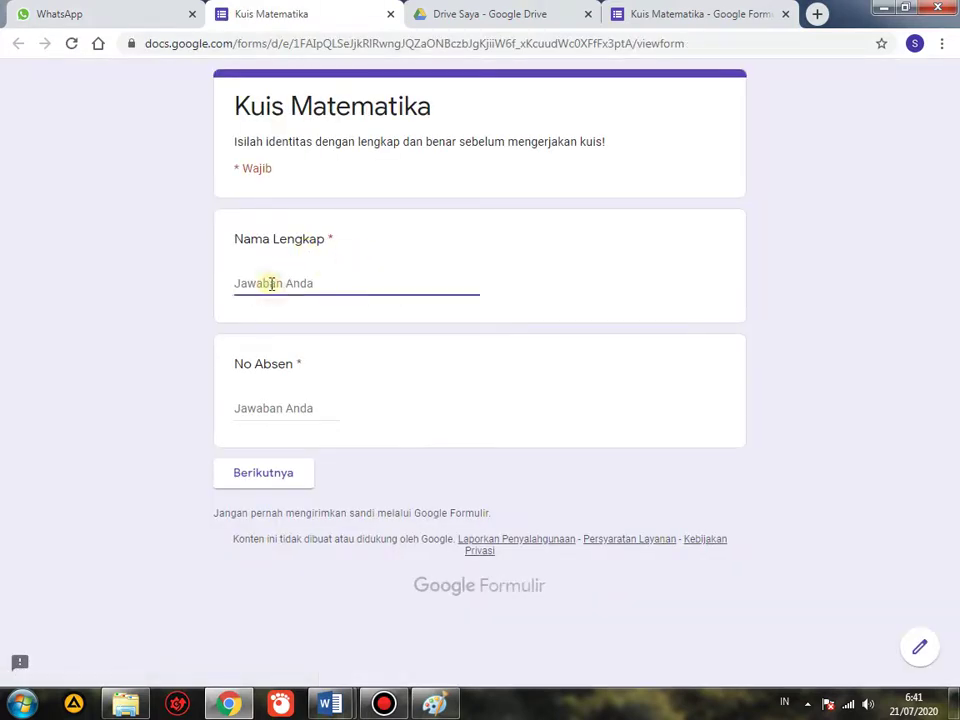
text(abc)
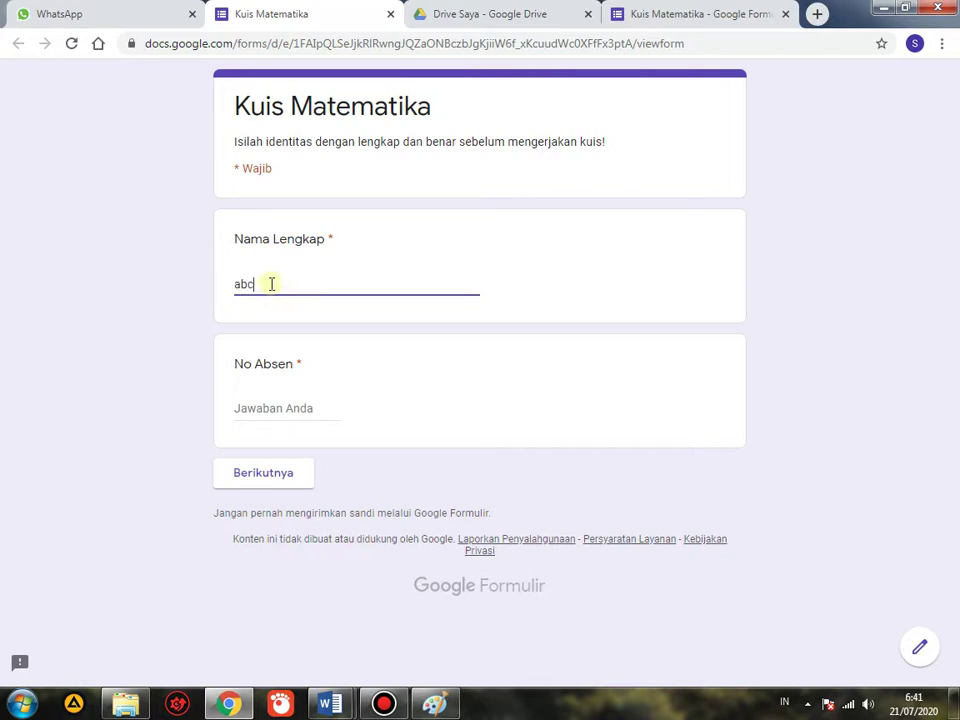
click(270, 407)
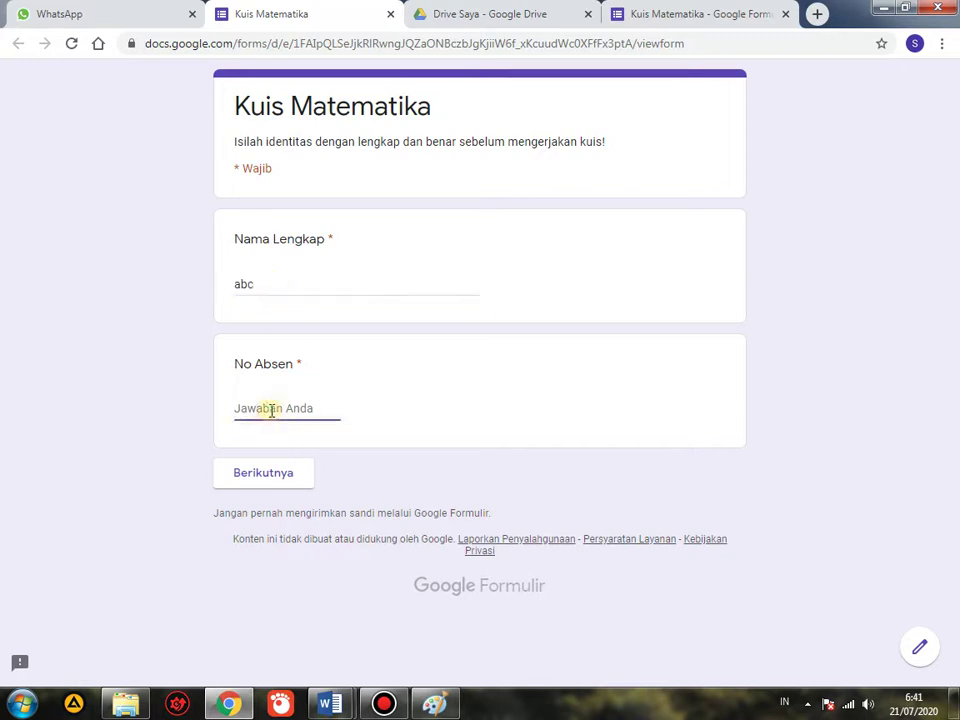
text(2)
click(286, 475)
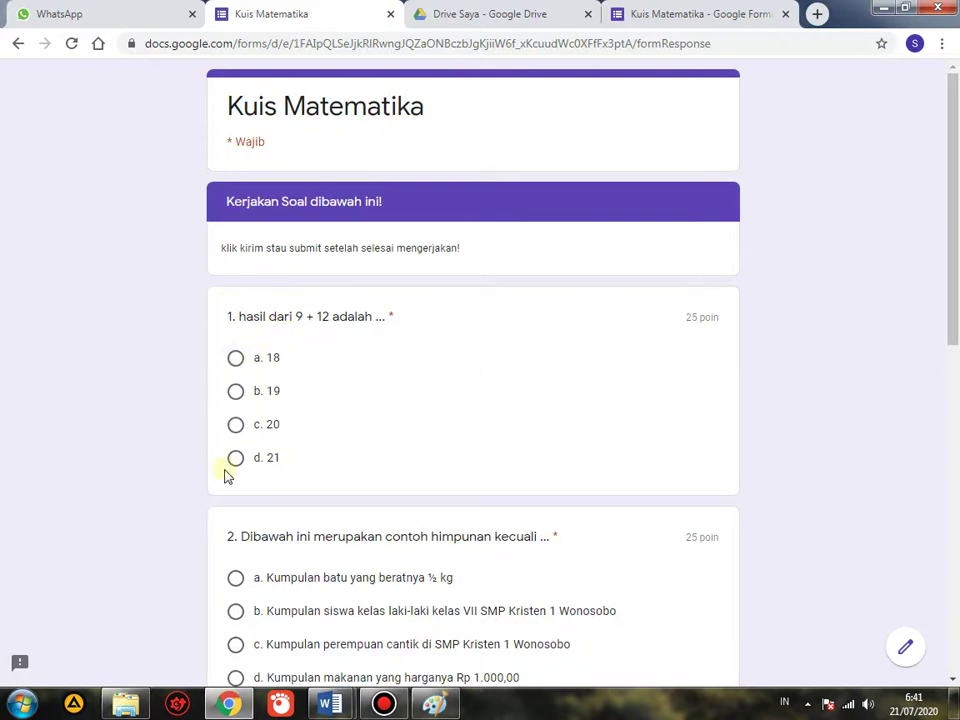
Answer question 1 with "d. 21" and question 2 with "c. Kumpulan perempuan cantik di SMP Kristen 1 Wonosobo"
click(235, 459)
scroll(300, 480, down, 2)
click(235, 478)
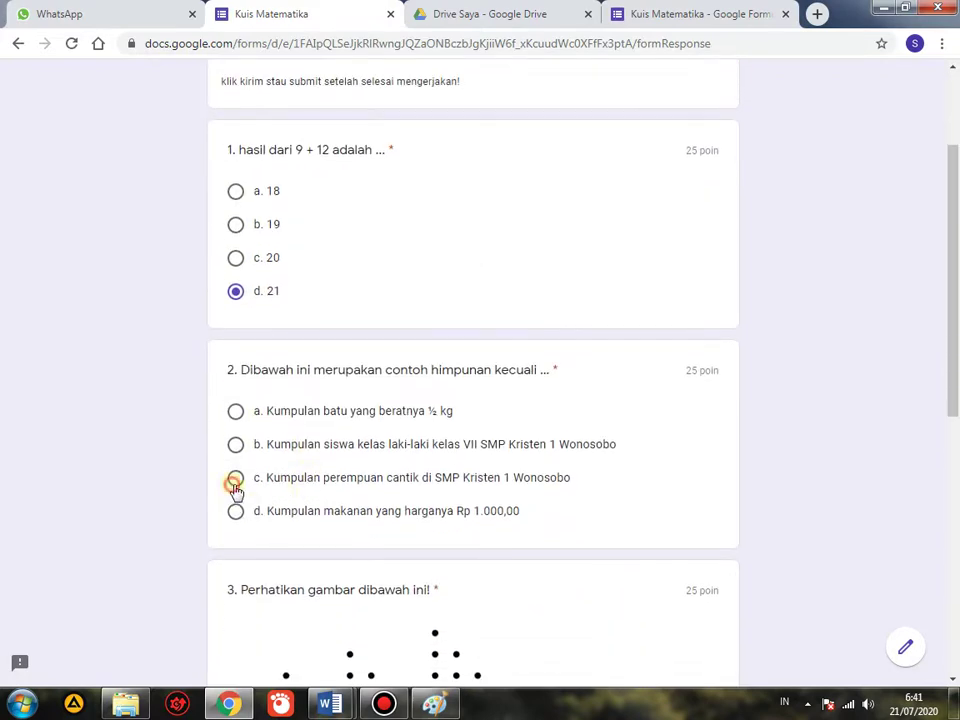
Answer question 3 with "c. 27" and question 4 with "c. Kumpulan perempuan cantik di SMP Kristen 1 Wonosobo", and submit the quiz
scroll(240, 495, down, 3)
scroll(248, 513, down, 1)
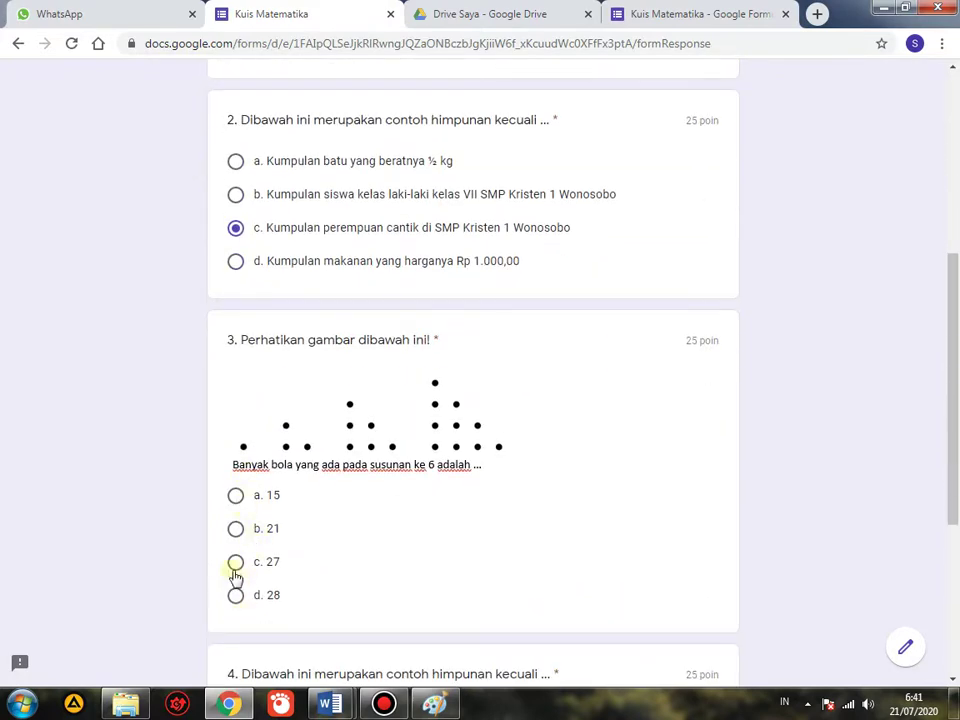
click(300, 576)
scroll(298, 570, down, 3)
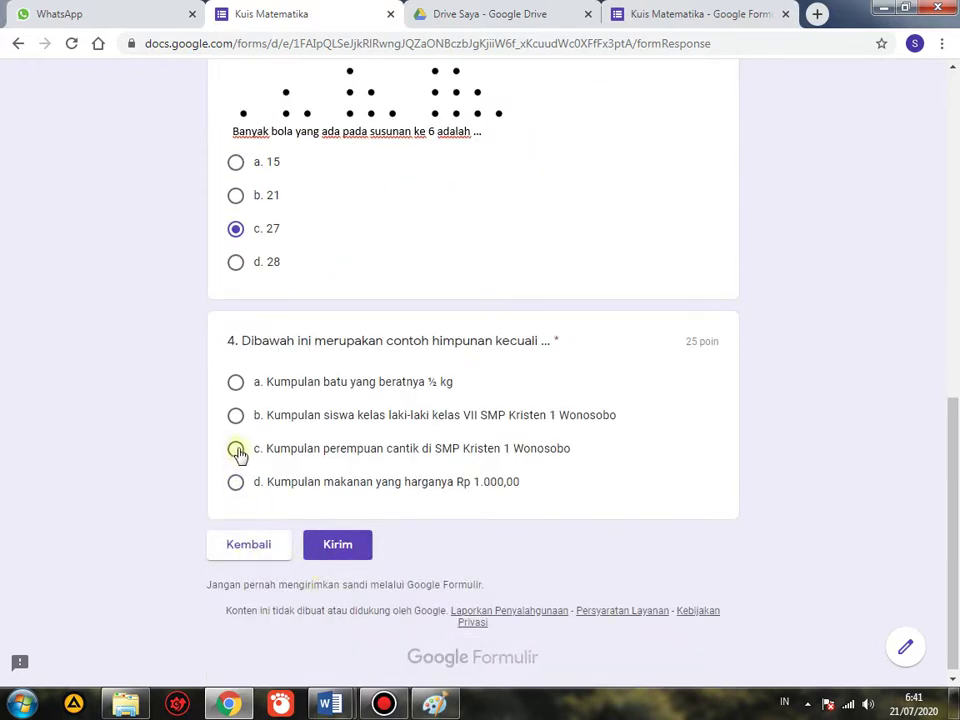
click(235, 448)
click(339, 552)
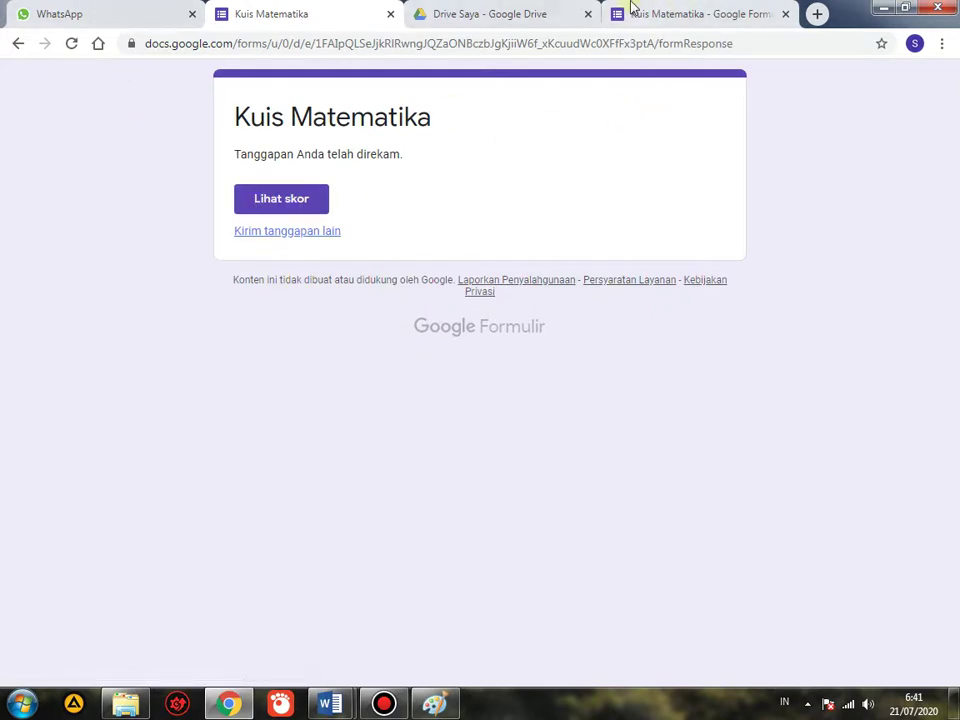
Return to the form's responses and export them to a new spreadsheet named Kuis Matematika (Respons)
click(735, 18)
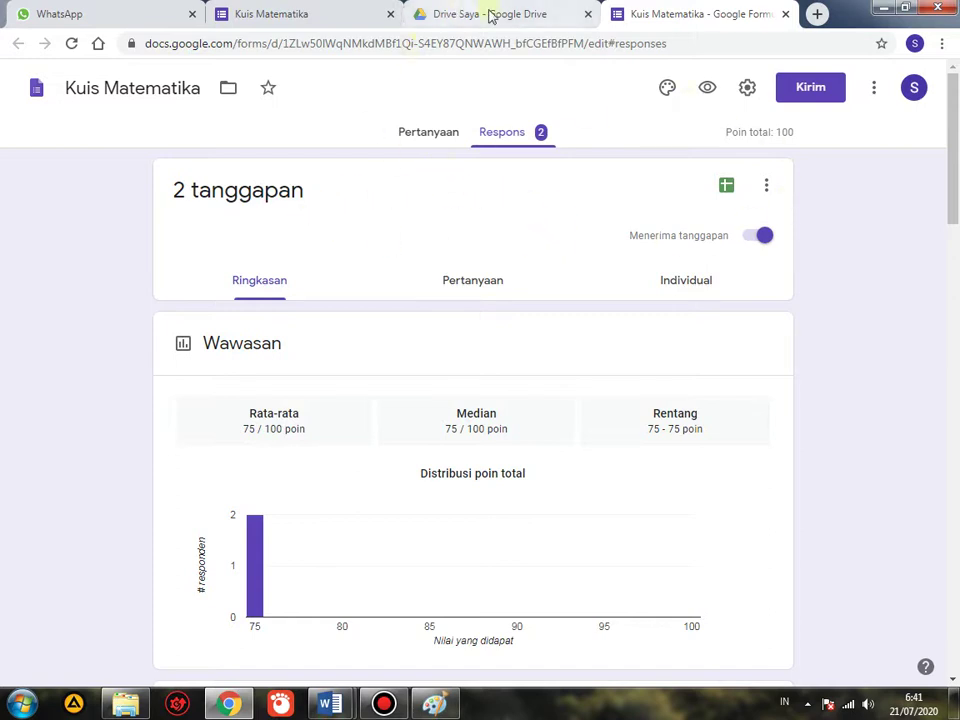
click(510, 134)
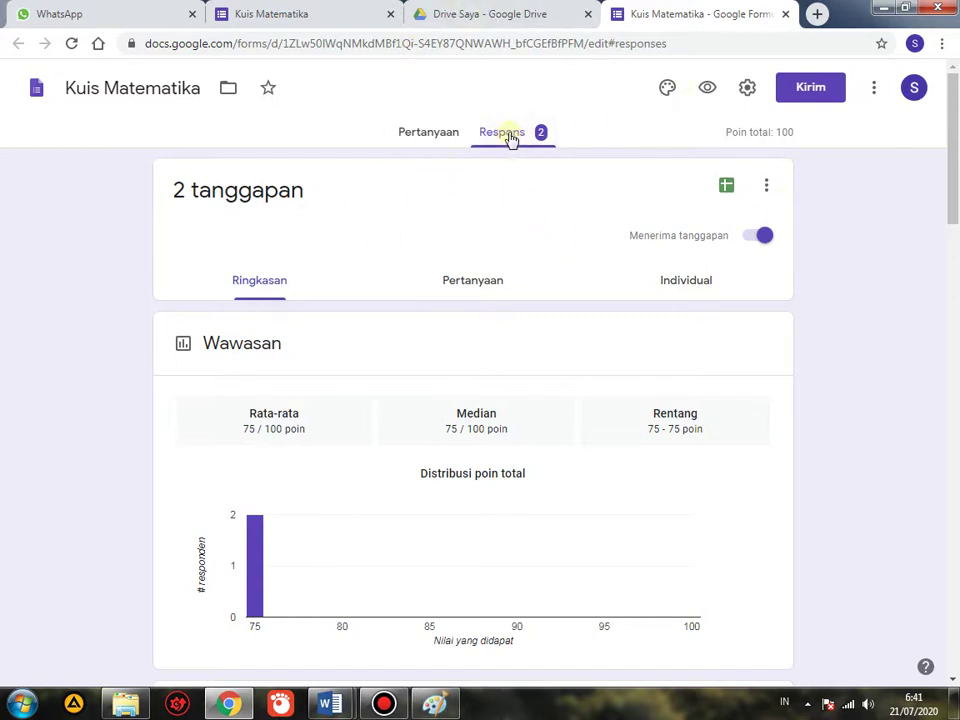
click(510, 134)
click(727, 190)
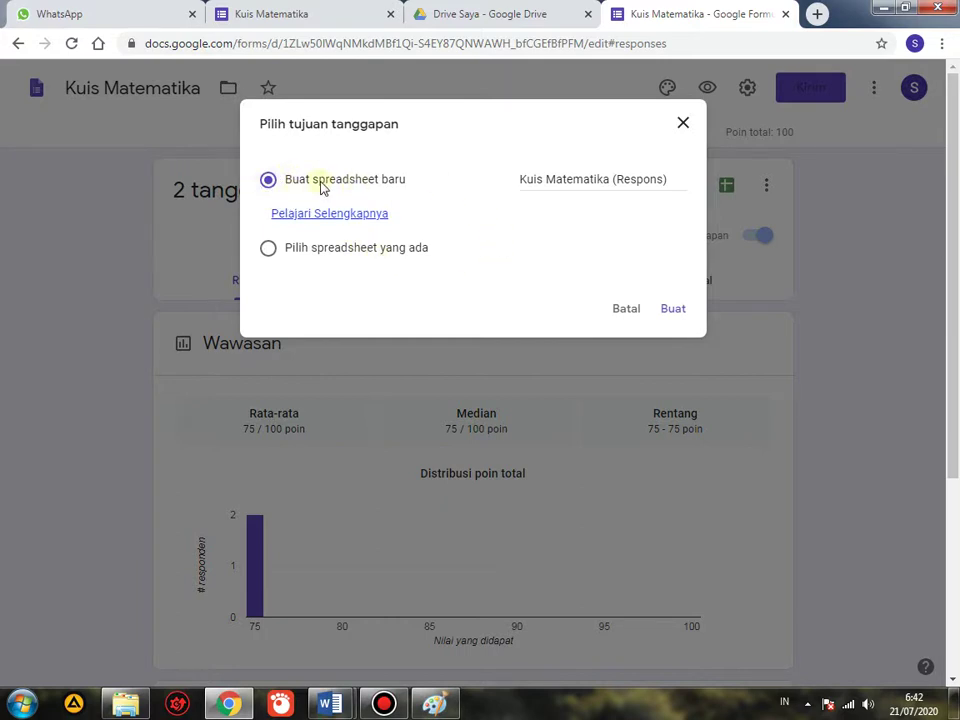
click(673, 310)
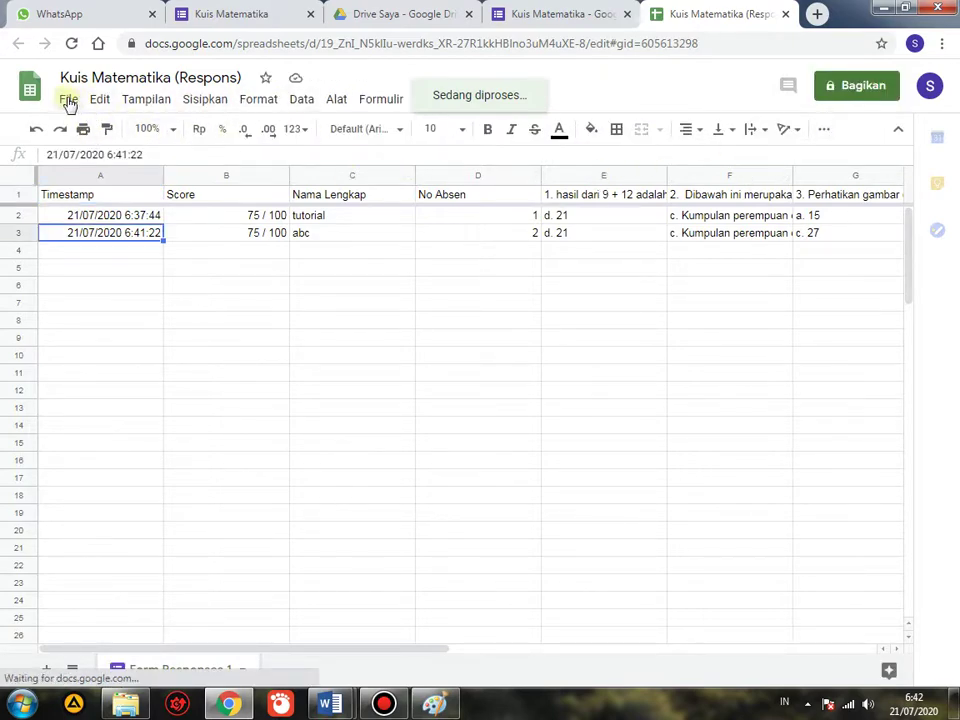
Download the Kuis Matematika (Respons) spreadsheet as a Microsoft Excel (.xlsx) file
click(69, 105)
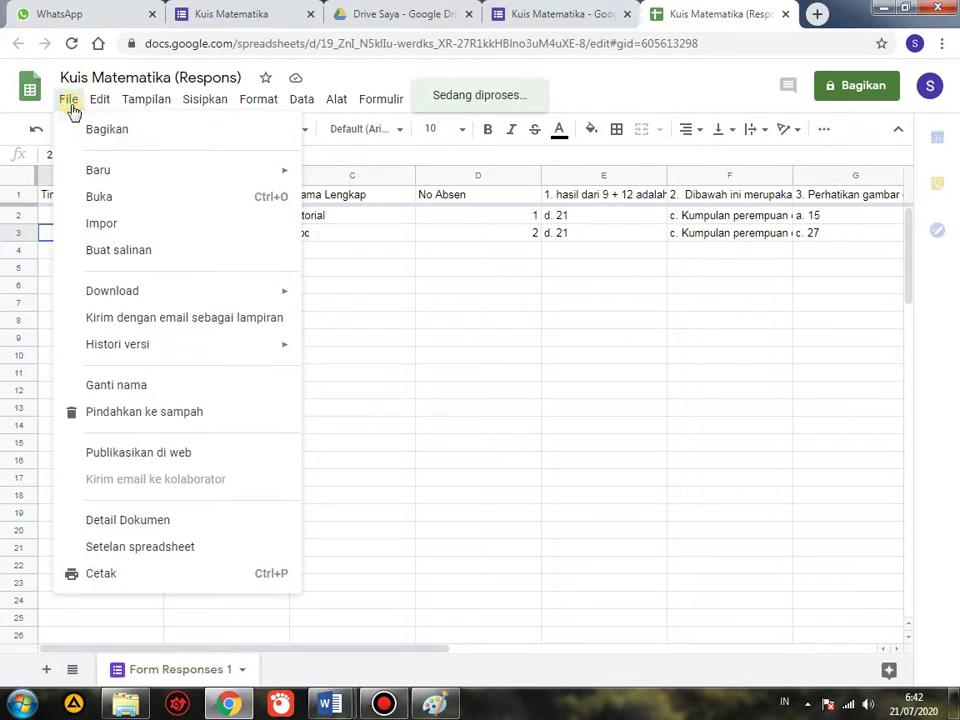
mouse_move(190, 298)
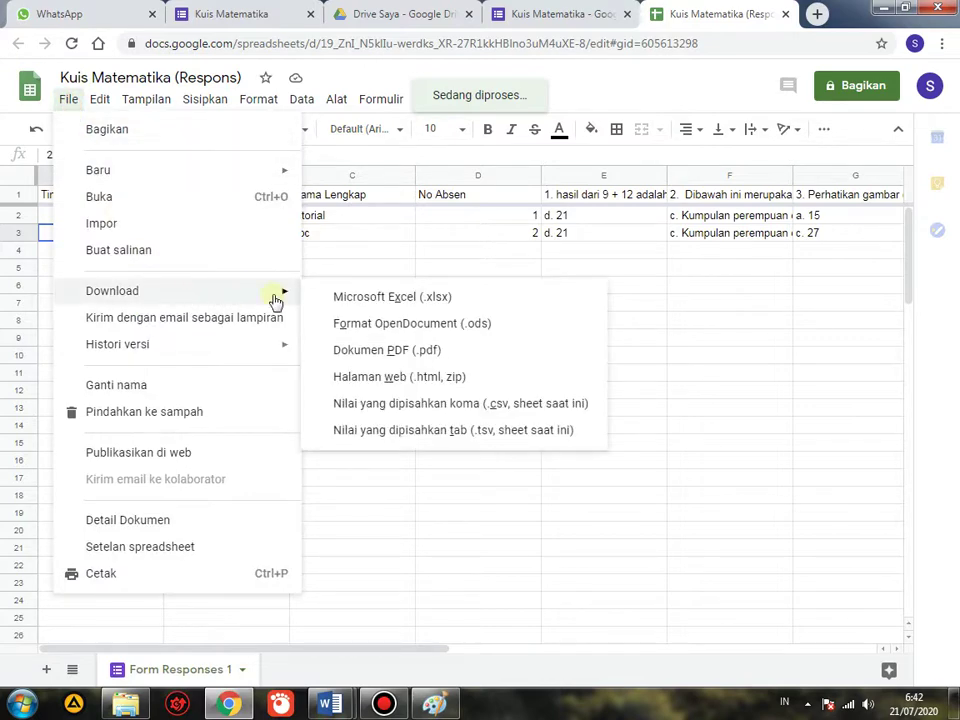
click(363, 298)
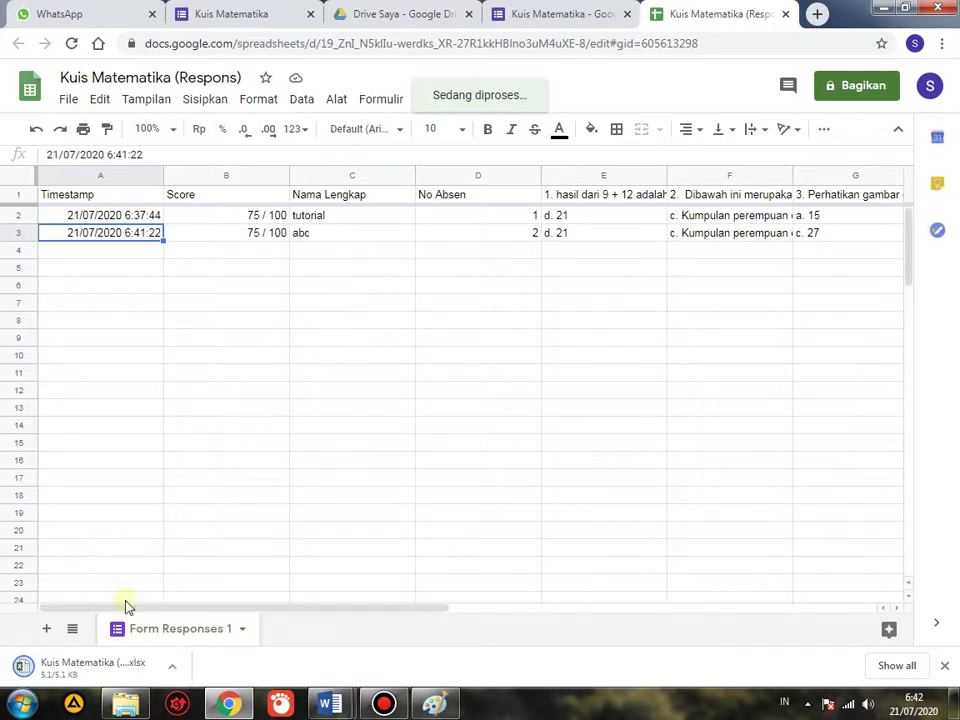
Open the downloaded responses workbook in Excel, maximize its window and enable editing
click(145, 675)
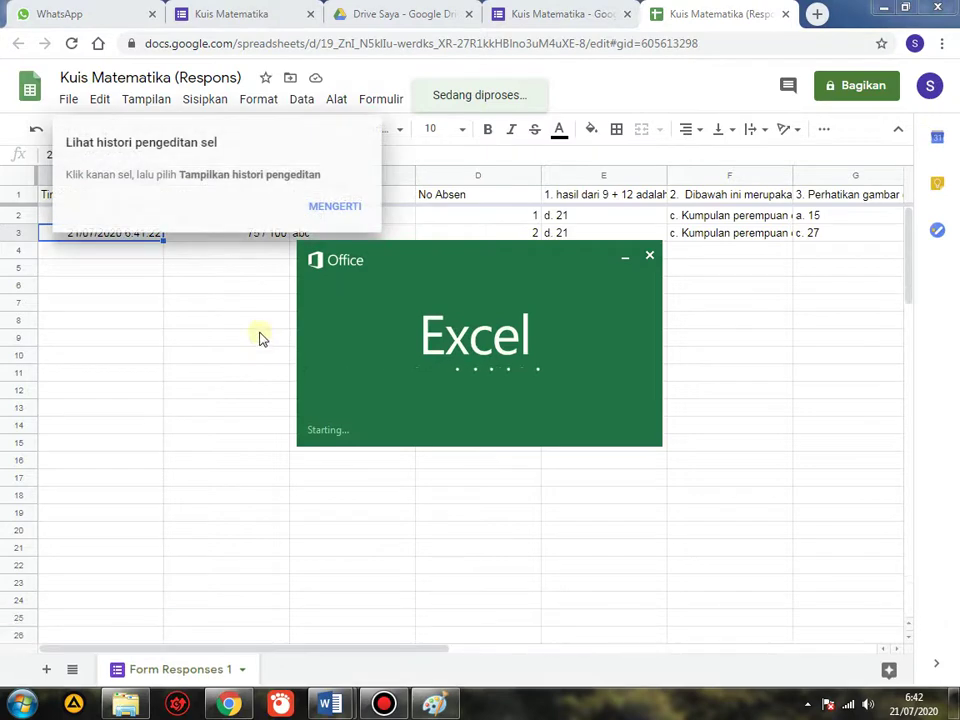
click(330, 208)
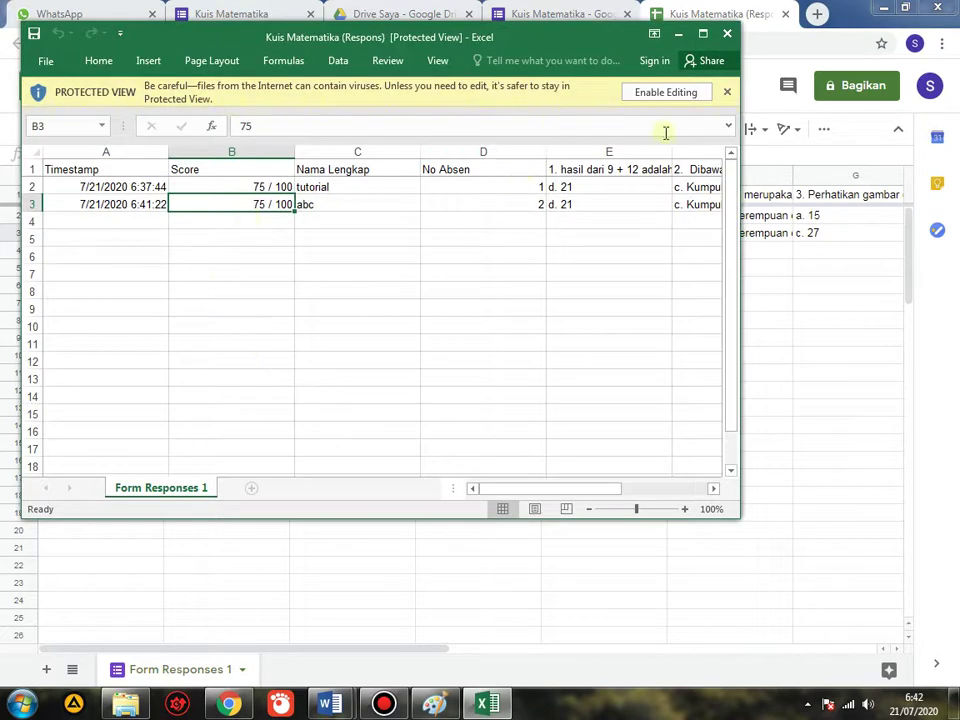
click(703, 34)
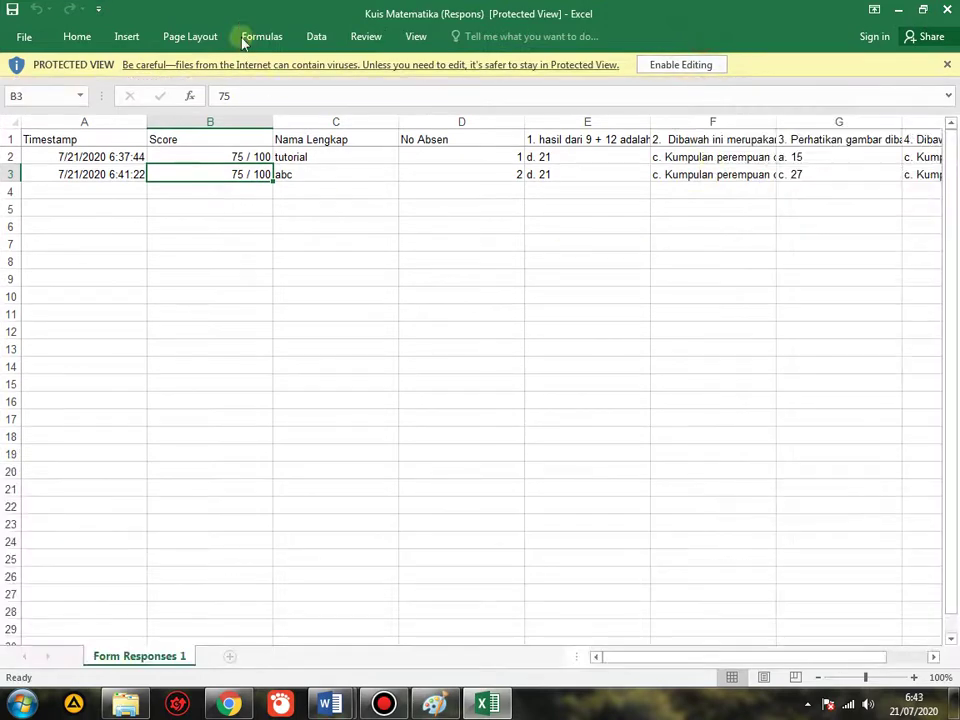
click(684, 66)
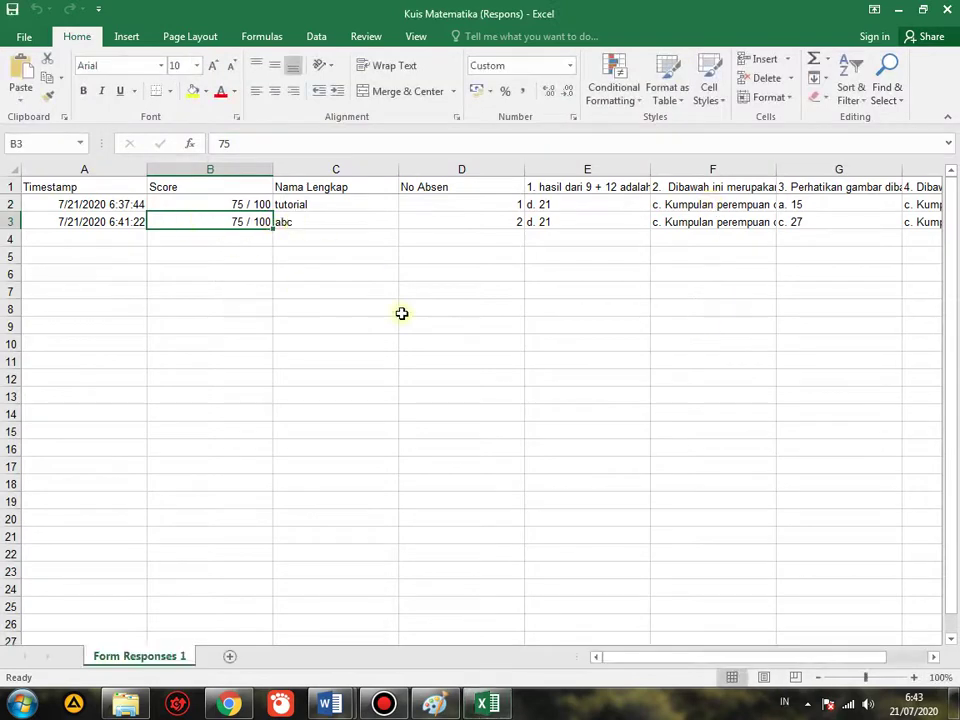
drag(628, 658, 574, 585)
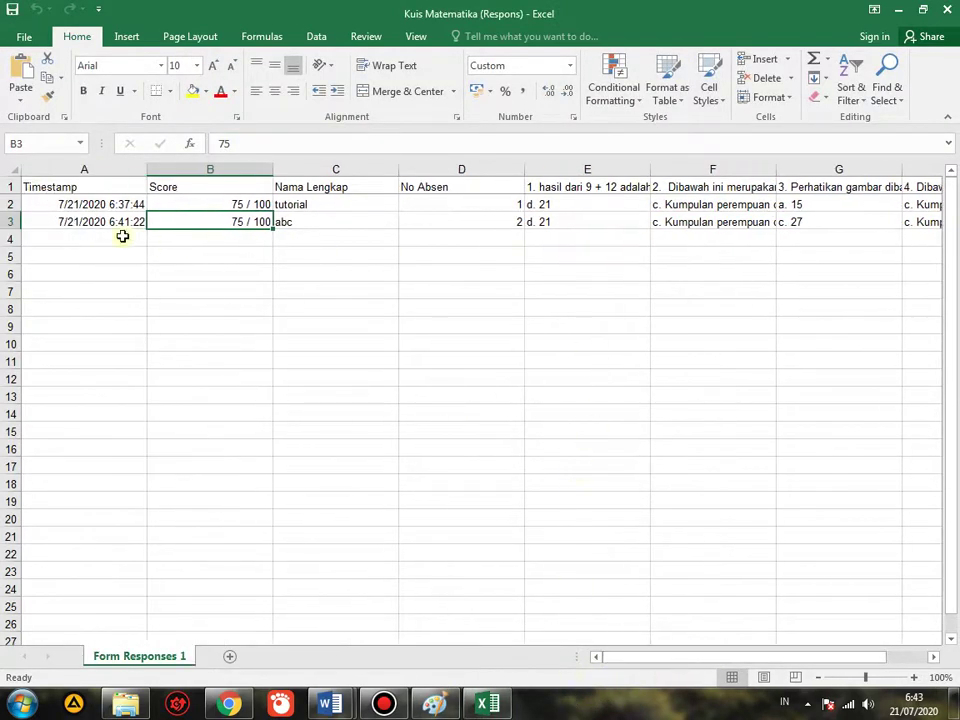
Sort the responses by the No Absen column from smallest to largest, expanding the selection to the neighbouring data
click(469, 160)
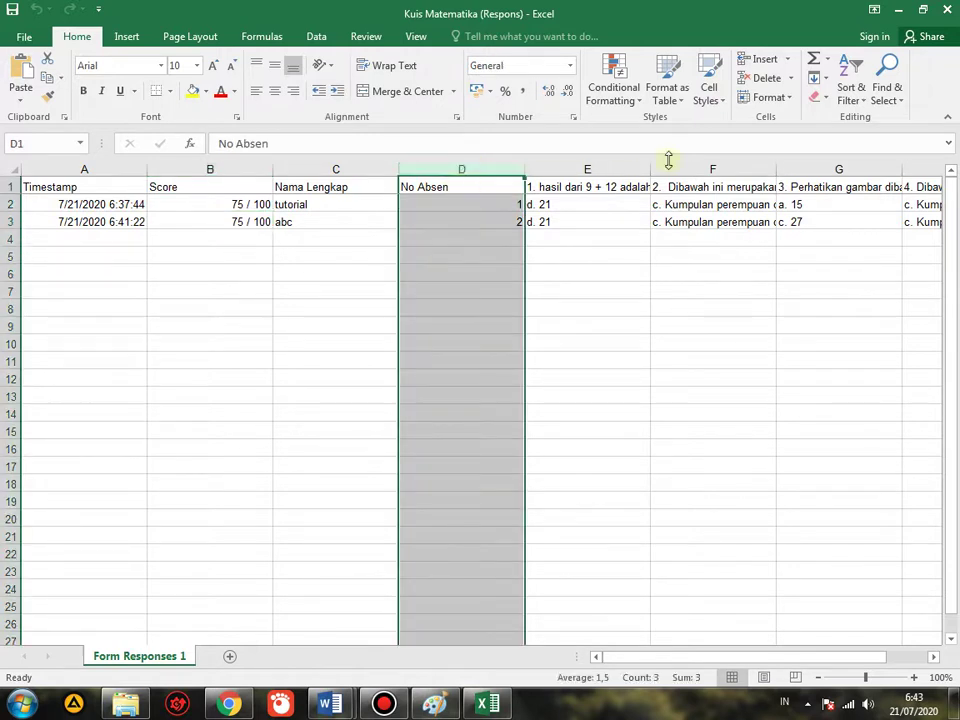
click(853, 88)
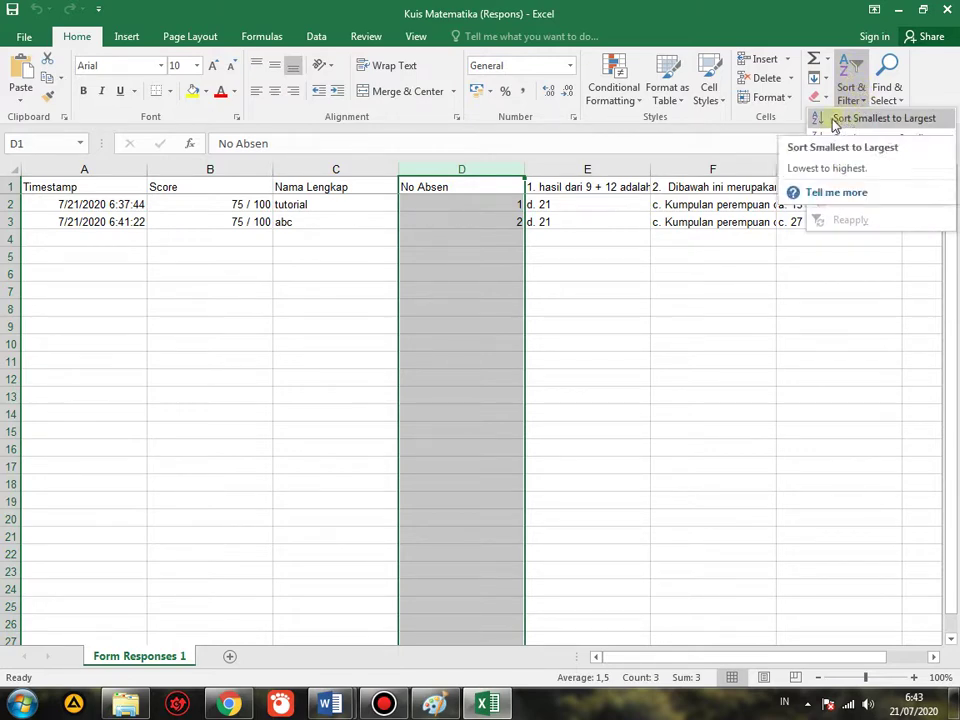
click(834, 121)
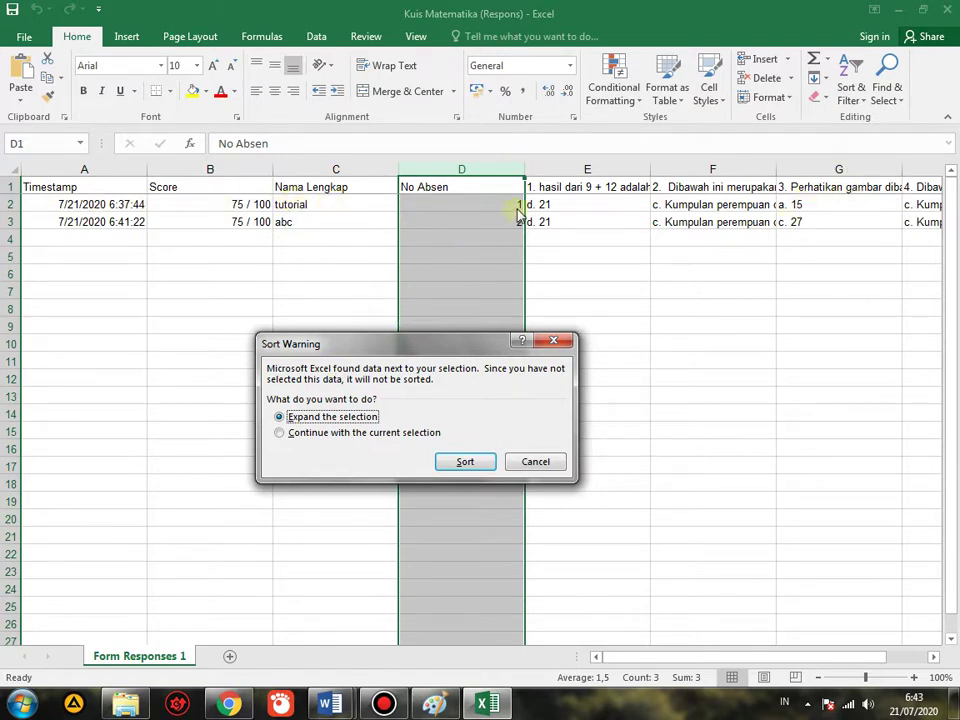
click(466, 462)
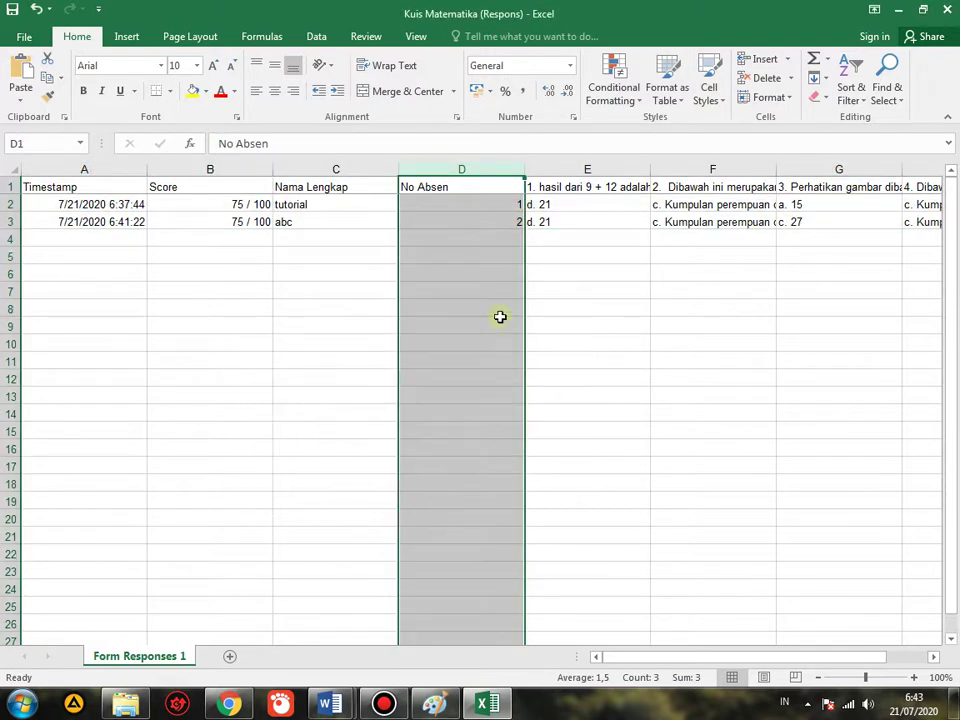
click(574, 291)
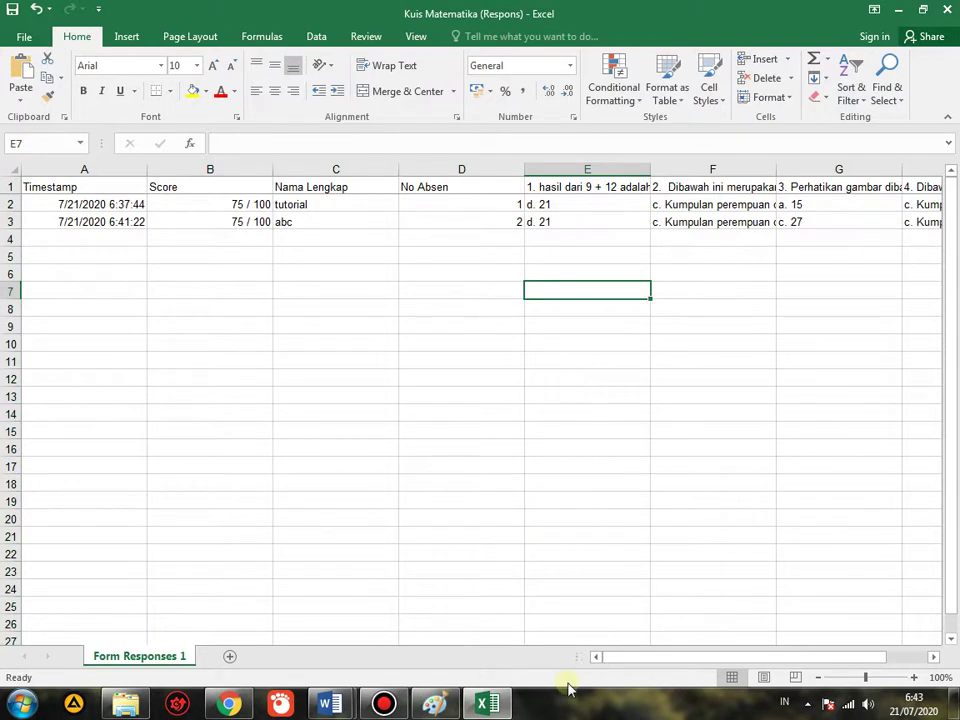
Examine the sorted responses across the question columns, the No Absen values and the Score column
drag(651, 660, 686, 664)
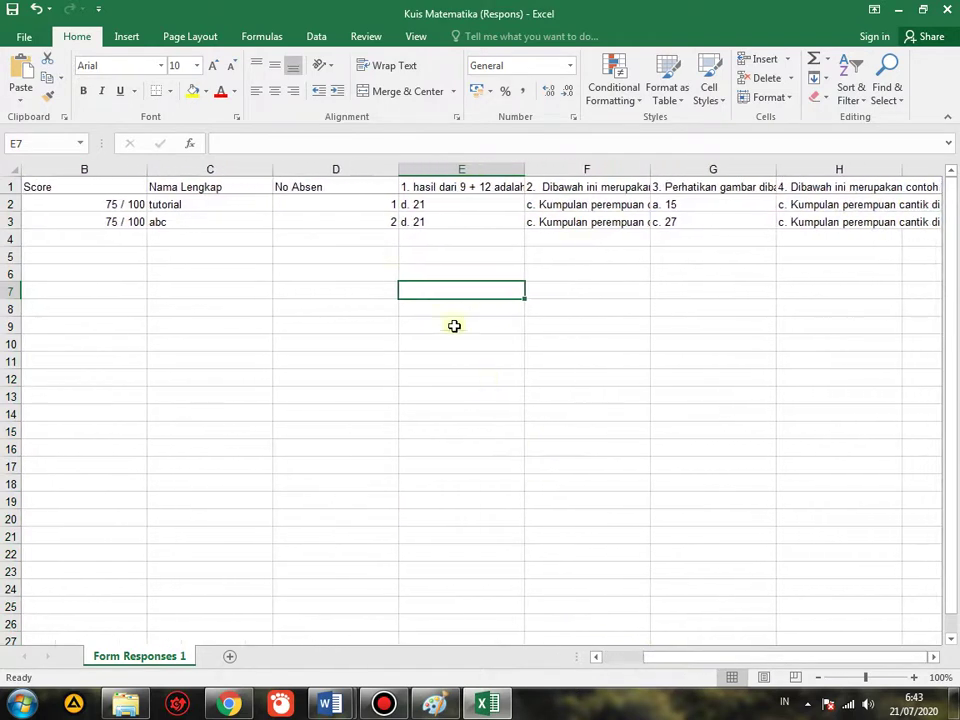
click(381, 204)
click(384, 222)
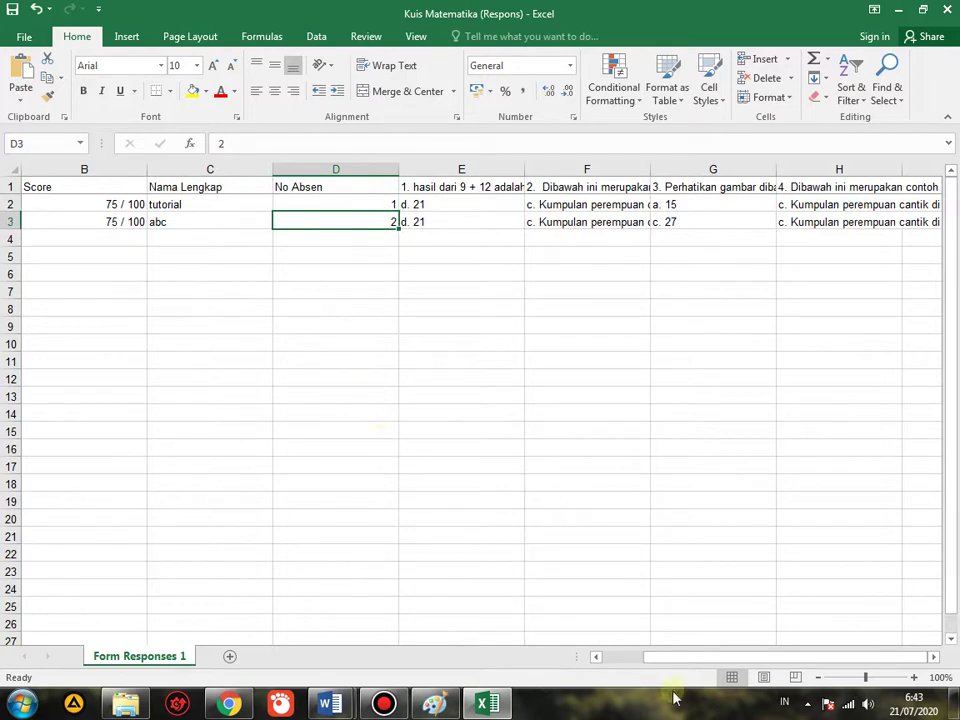
drag(707, 662, 606, 662)
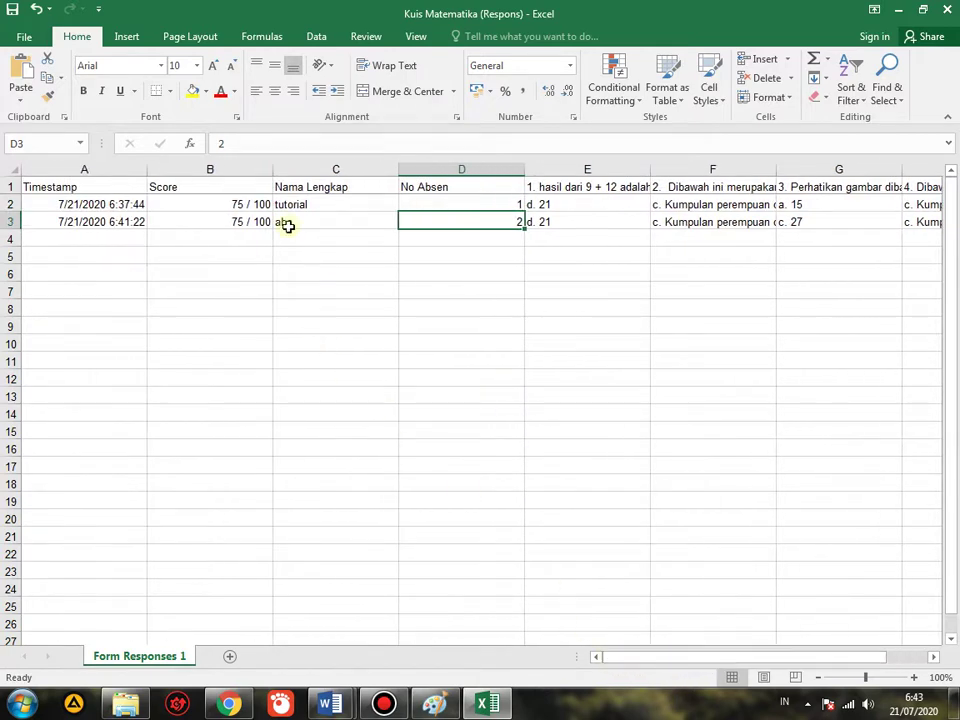
drag(219, 186, 218, 223)
click(501, 292)
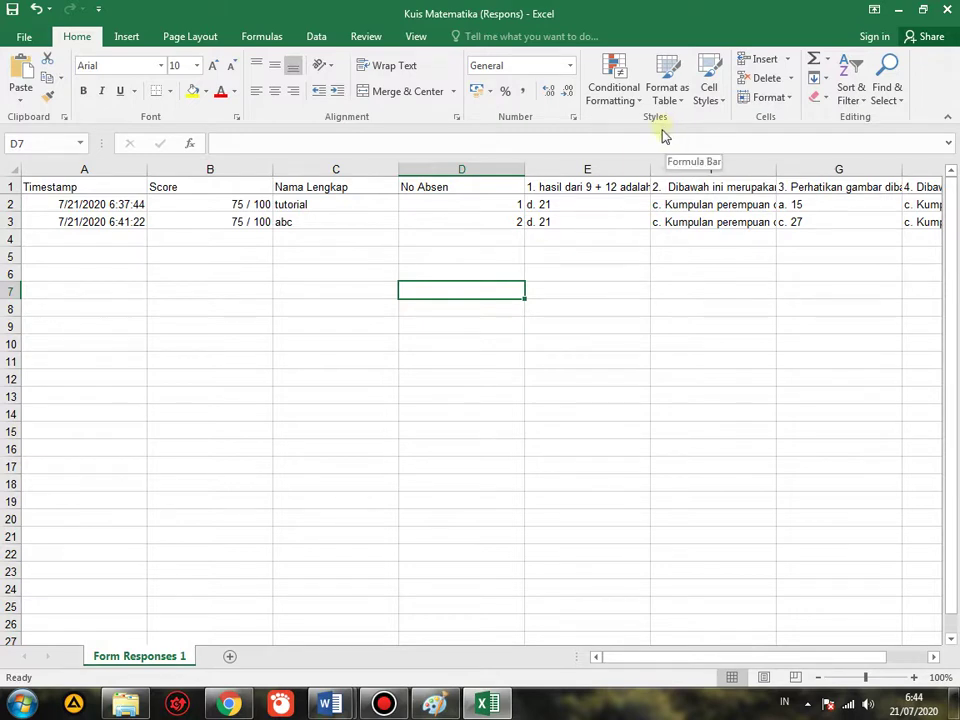
click(461, 145)
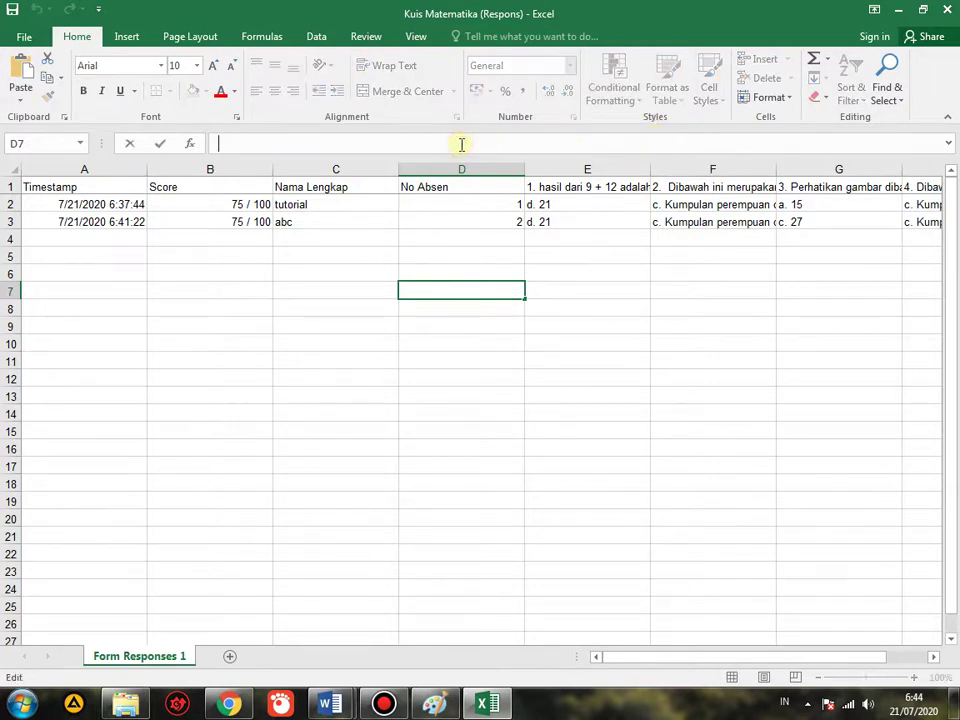